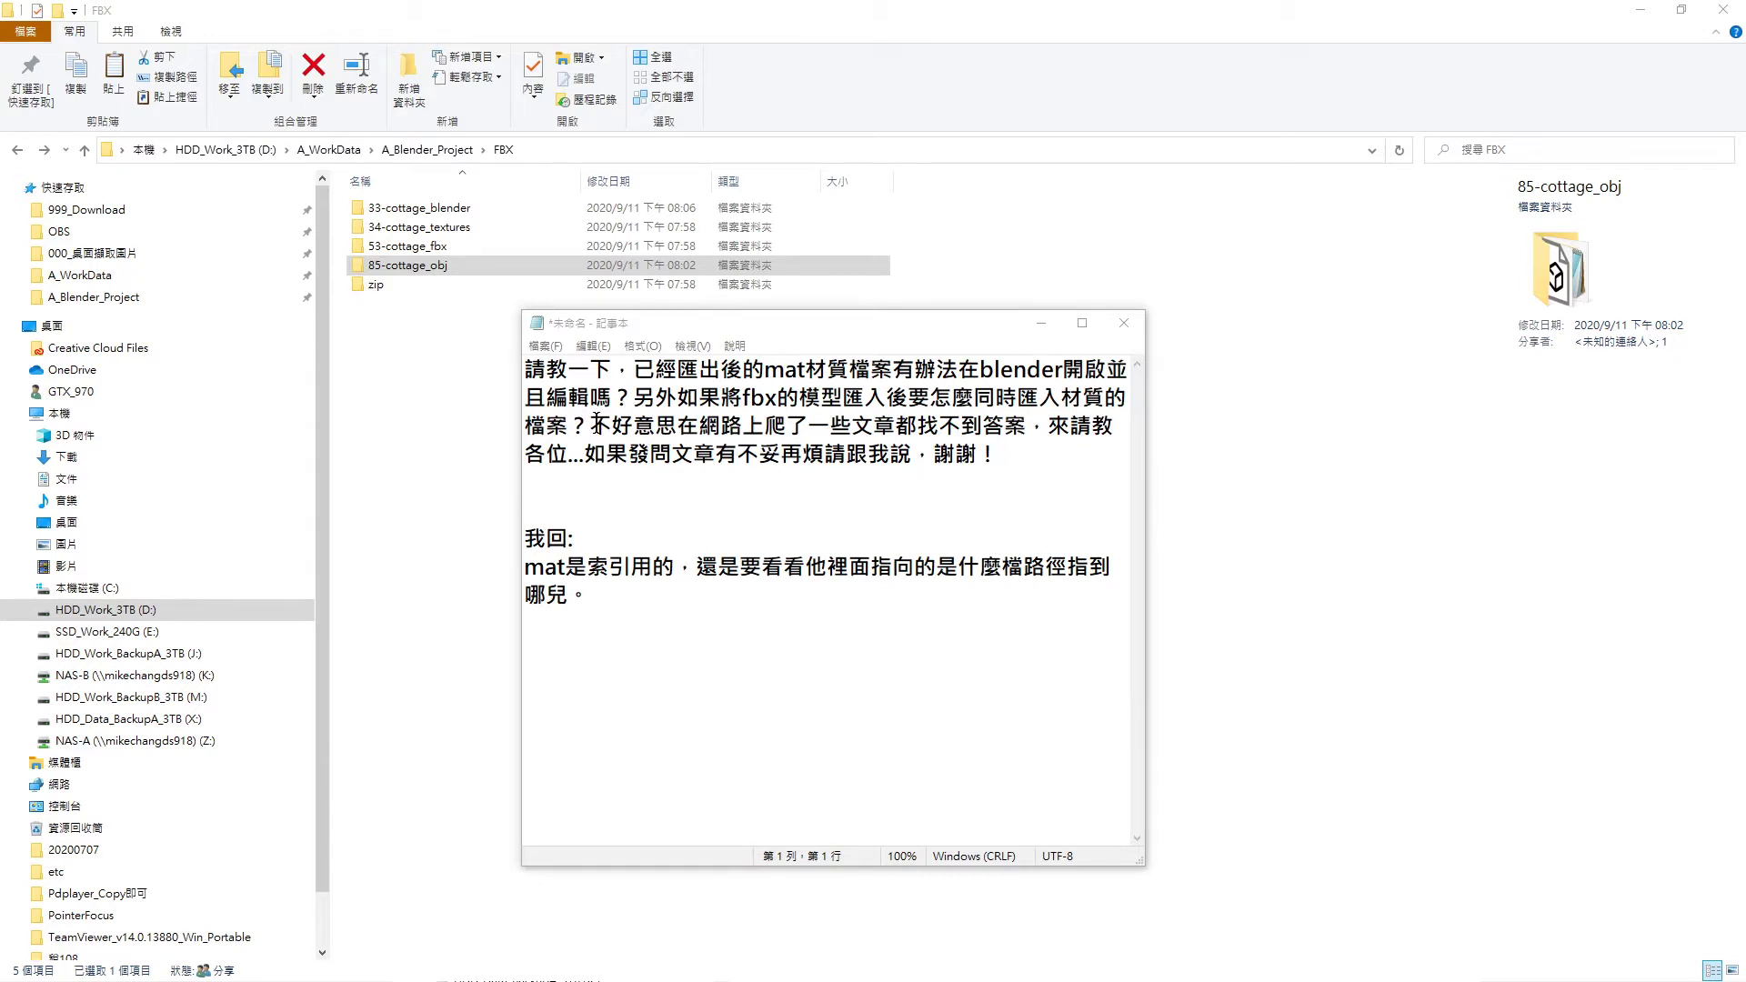
Add the words 'mtl obj' on a new line below the Notepad reply
click(529, 567)
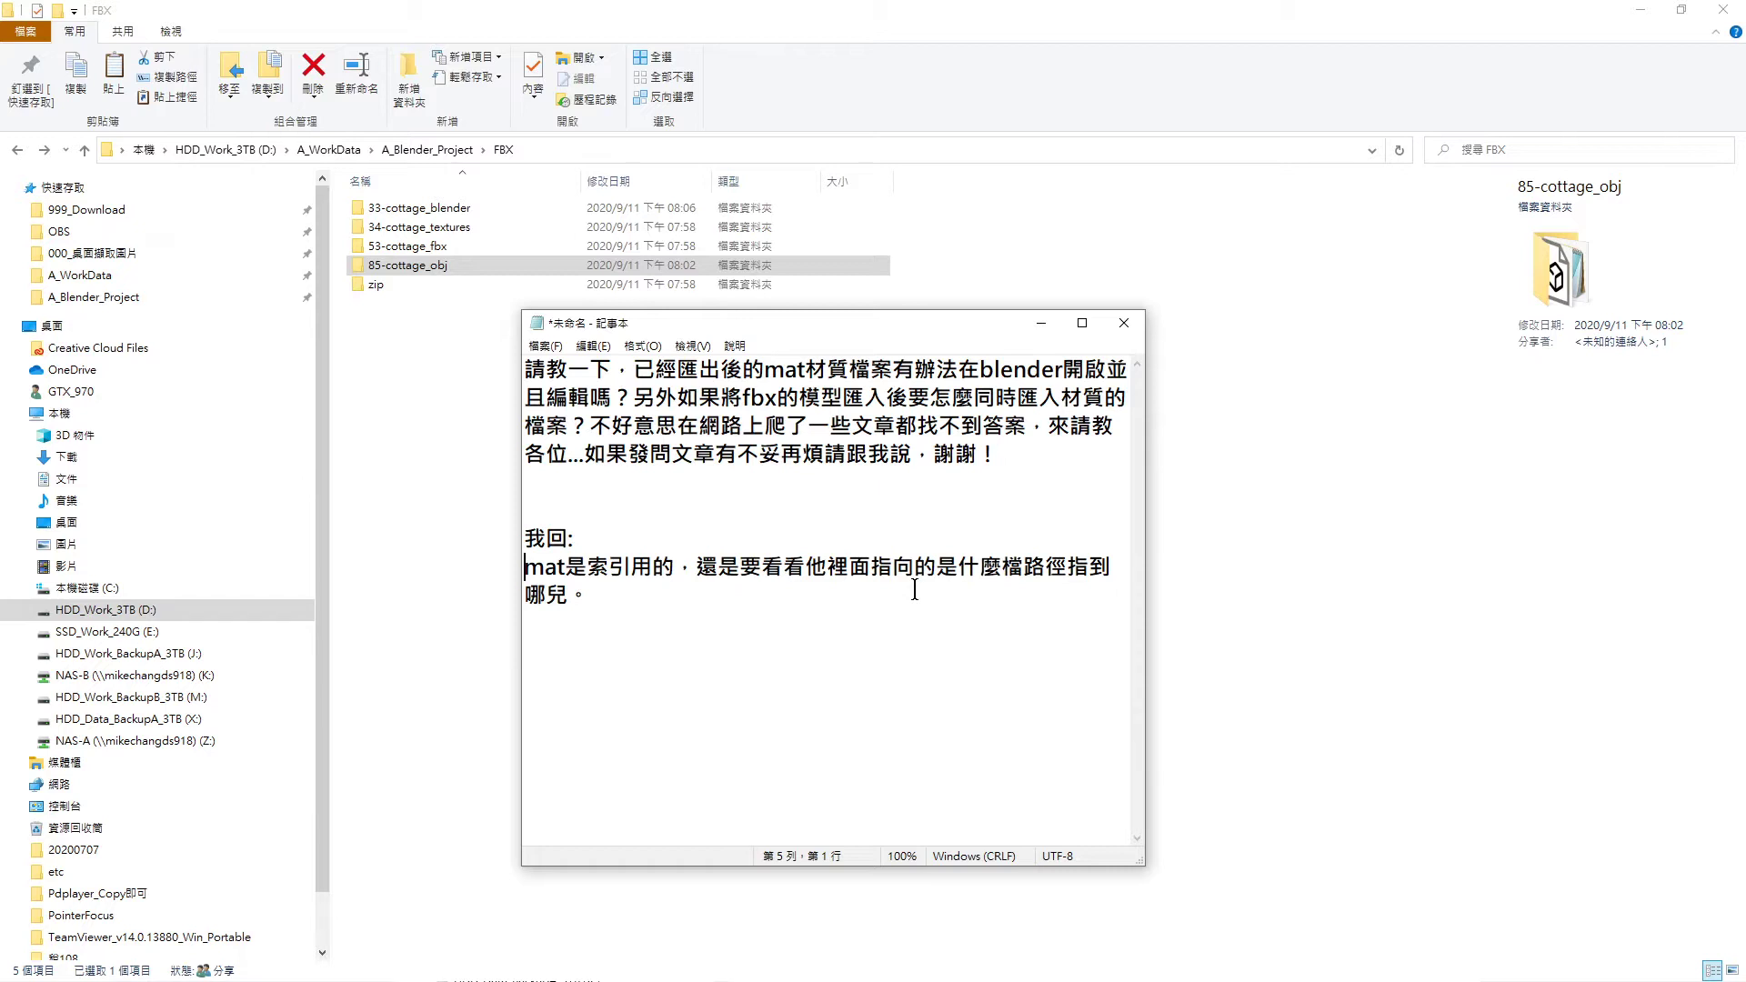
click(593, 596)
key(Return)
text(ㄔㄩㄠ)
key(Escape)
text(m)
text(tl)
key(shift+Left)
key(shift+Left)
key(shift+Left)
click(669, 677)
text(o)
text(bj)
Highlight 'mtl' and 'mat' to compare them, then bring the FBX folder window forward
mouse_move(565, 651)
mouse_down()
mouse_move(626, 655)
mouse_move(524, 653)
mouse_up()
click(664, 662)
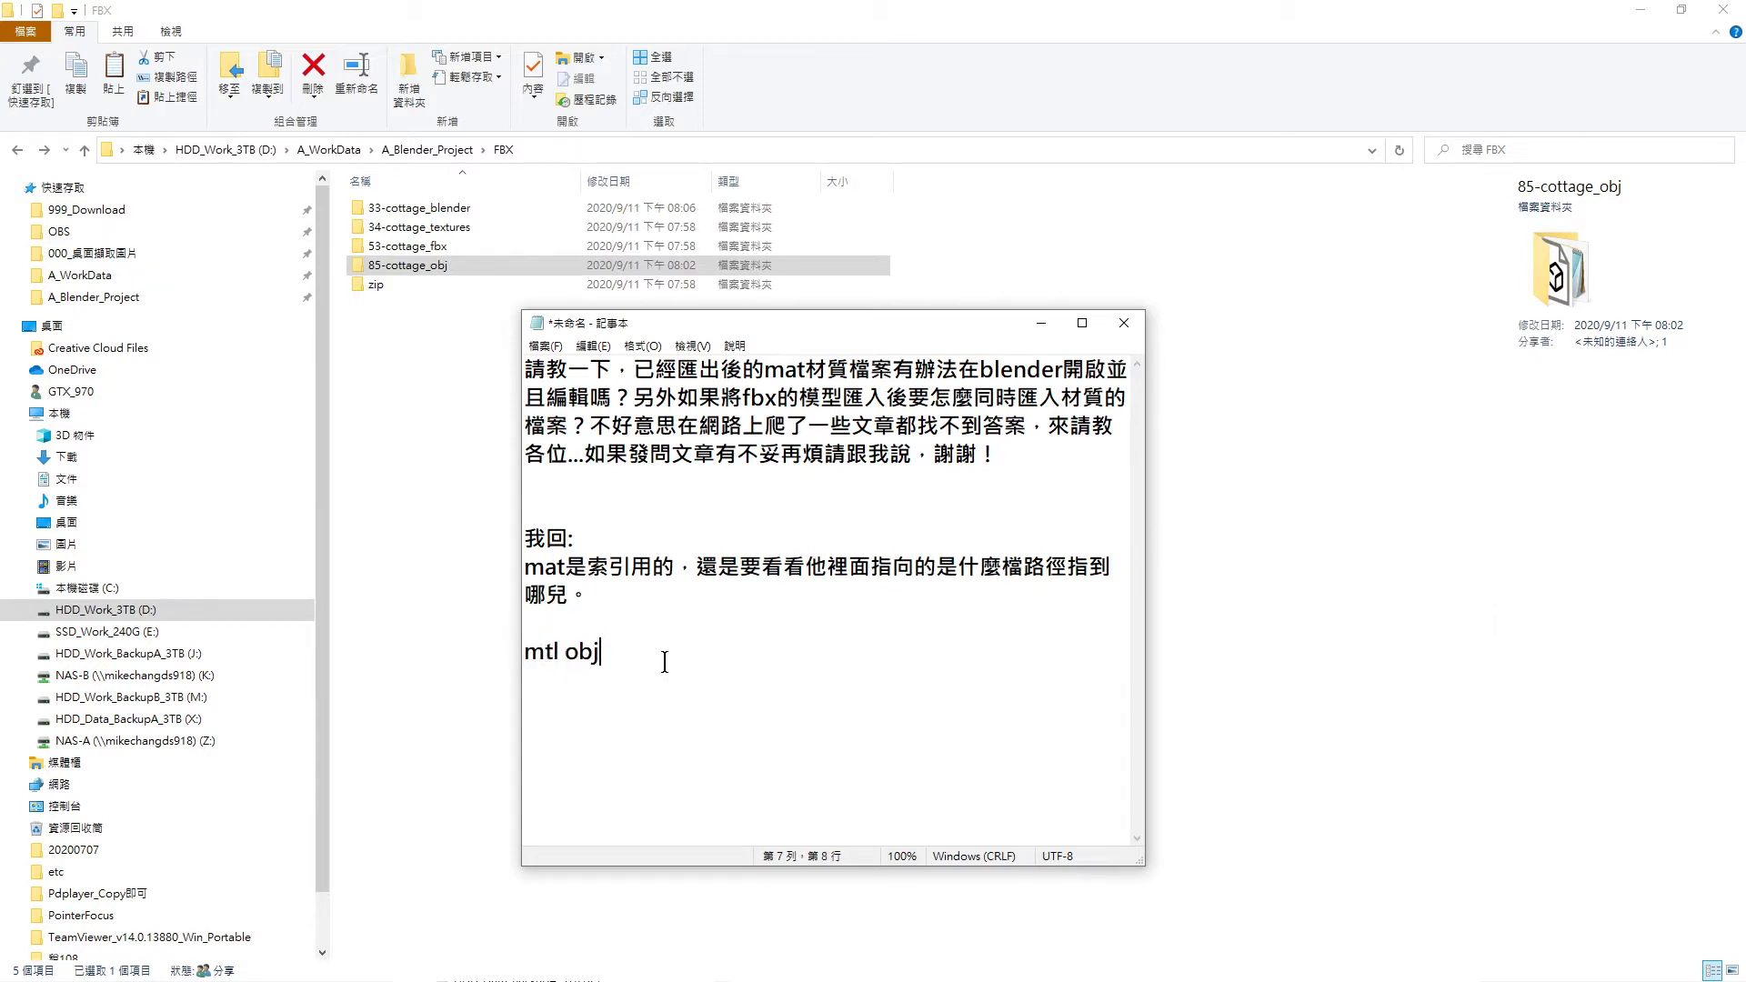
click(807, 371)
drag(806, 371, 766, 369)
click(554, 652)
double_click(554, 651)
click(736, 661)
drag(588, 596, 528, 567)
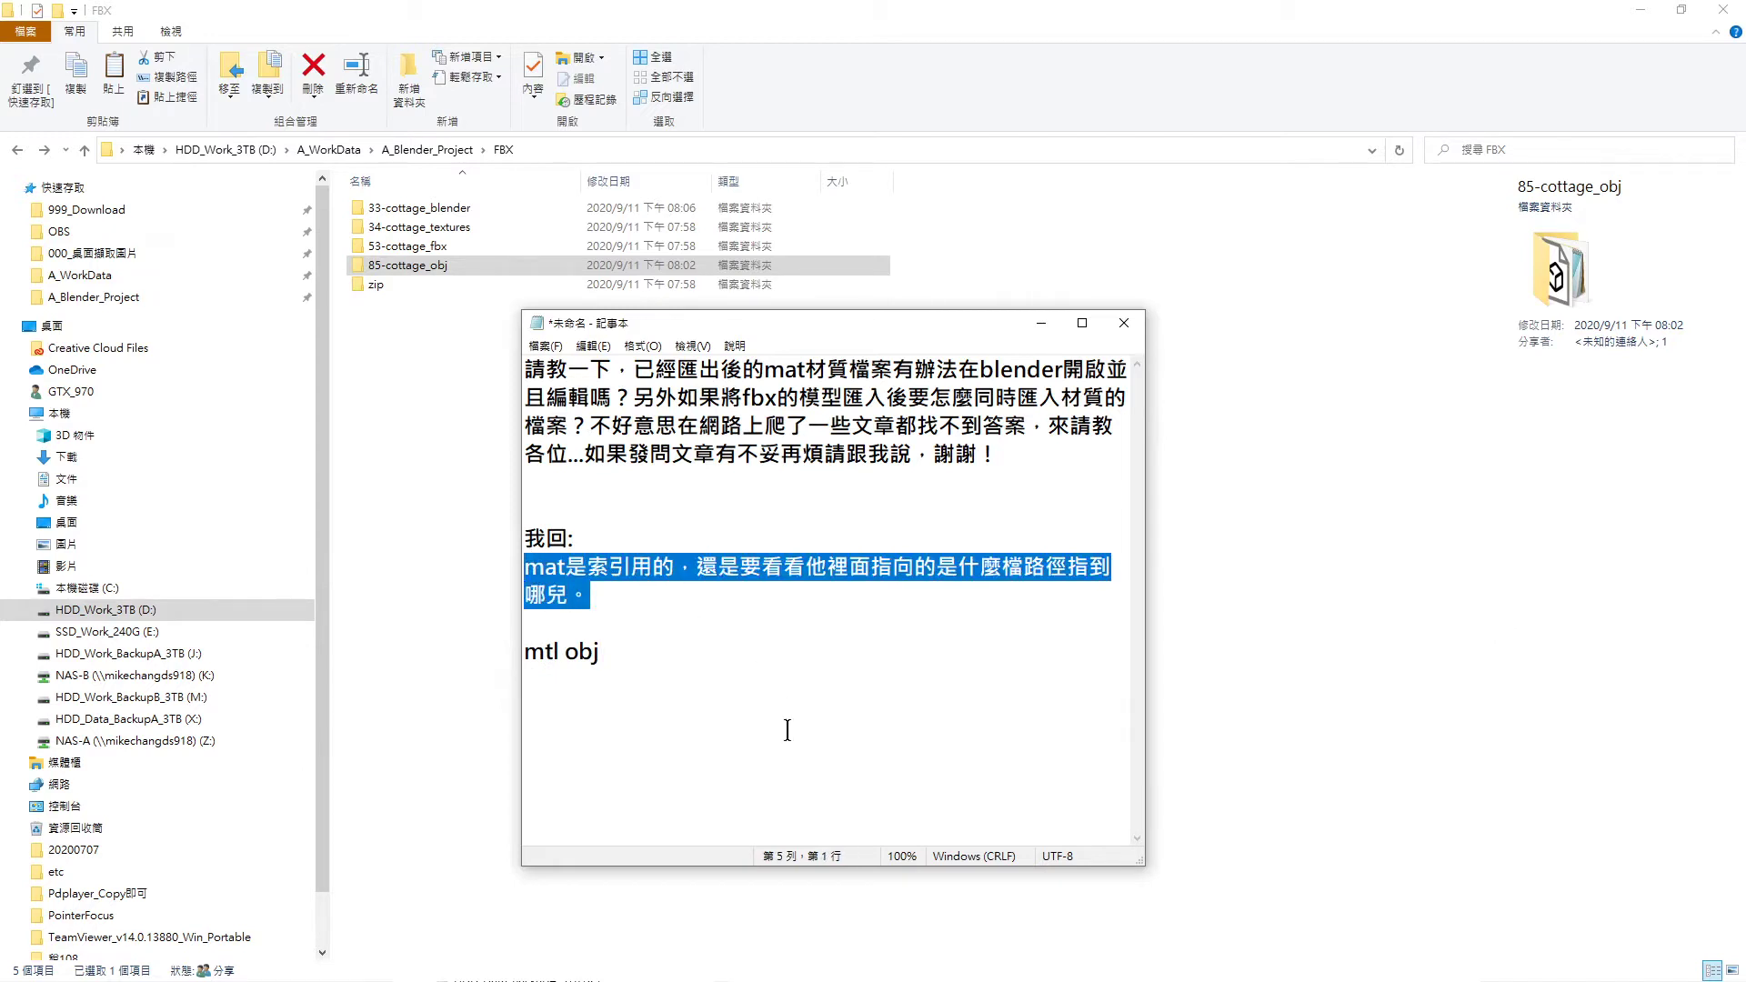
click(471, 548)
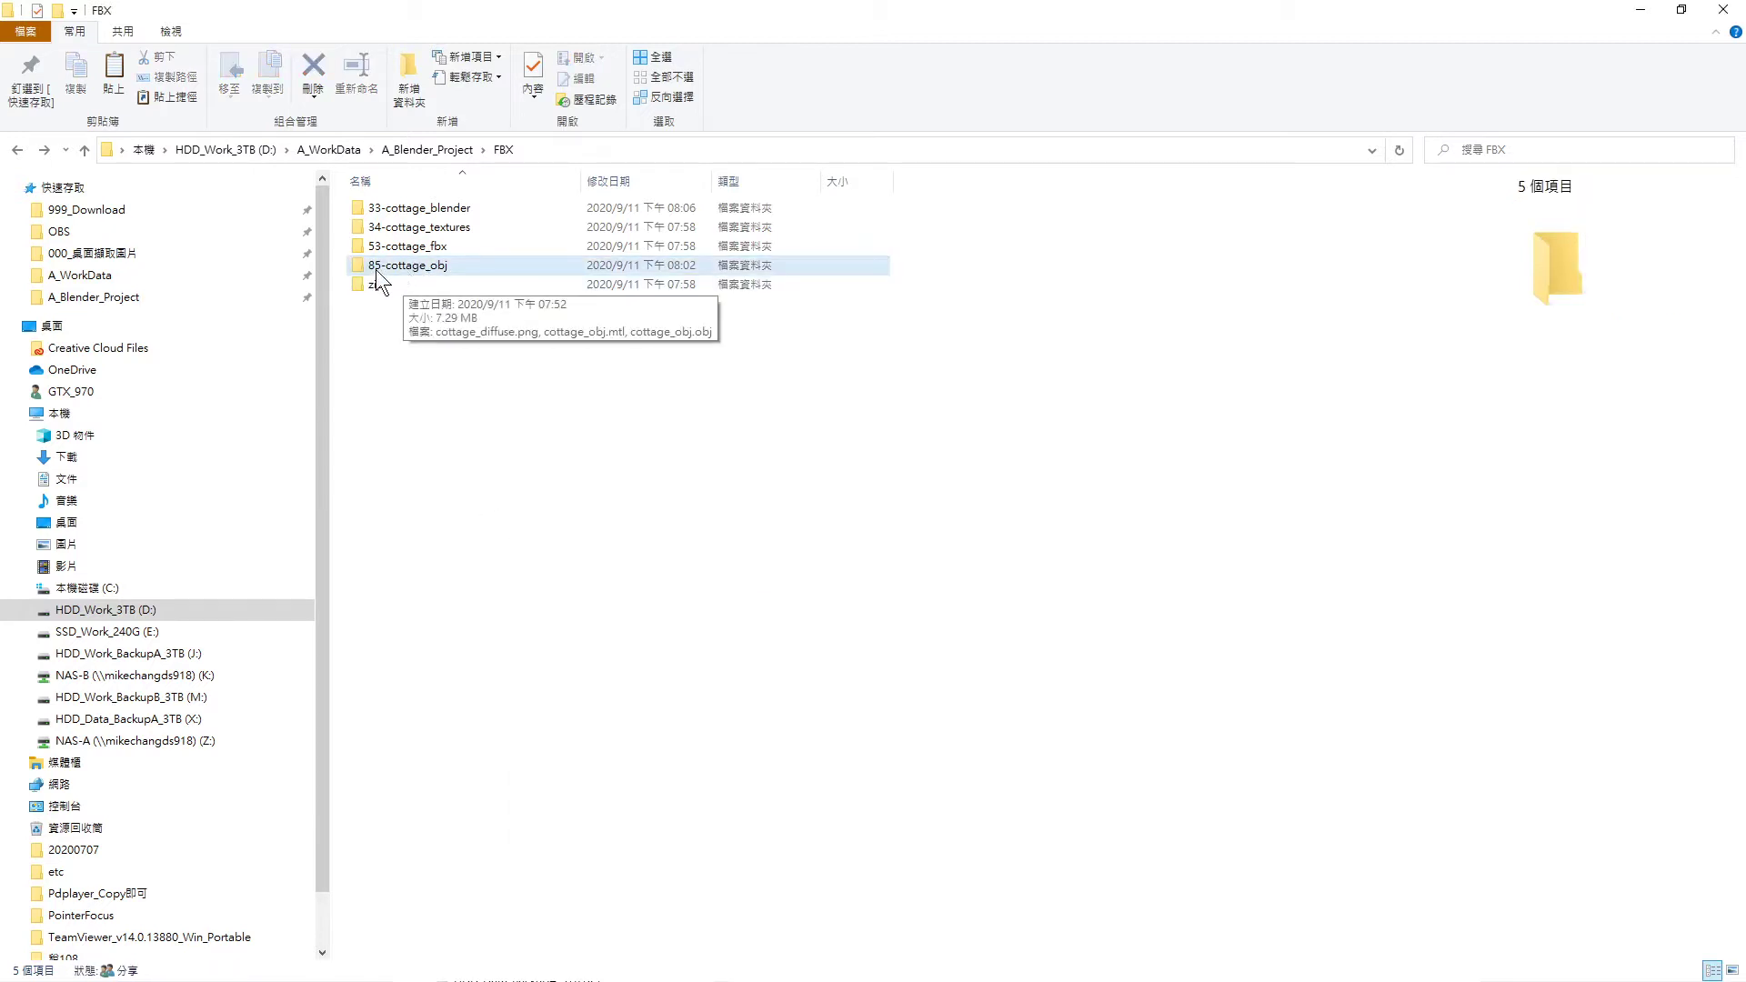
Browse 33-cottage_blender, then go into 34-cottage_textures/cottage_textures
click(453, 269)
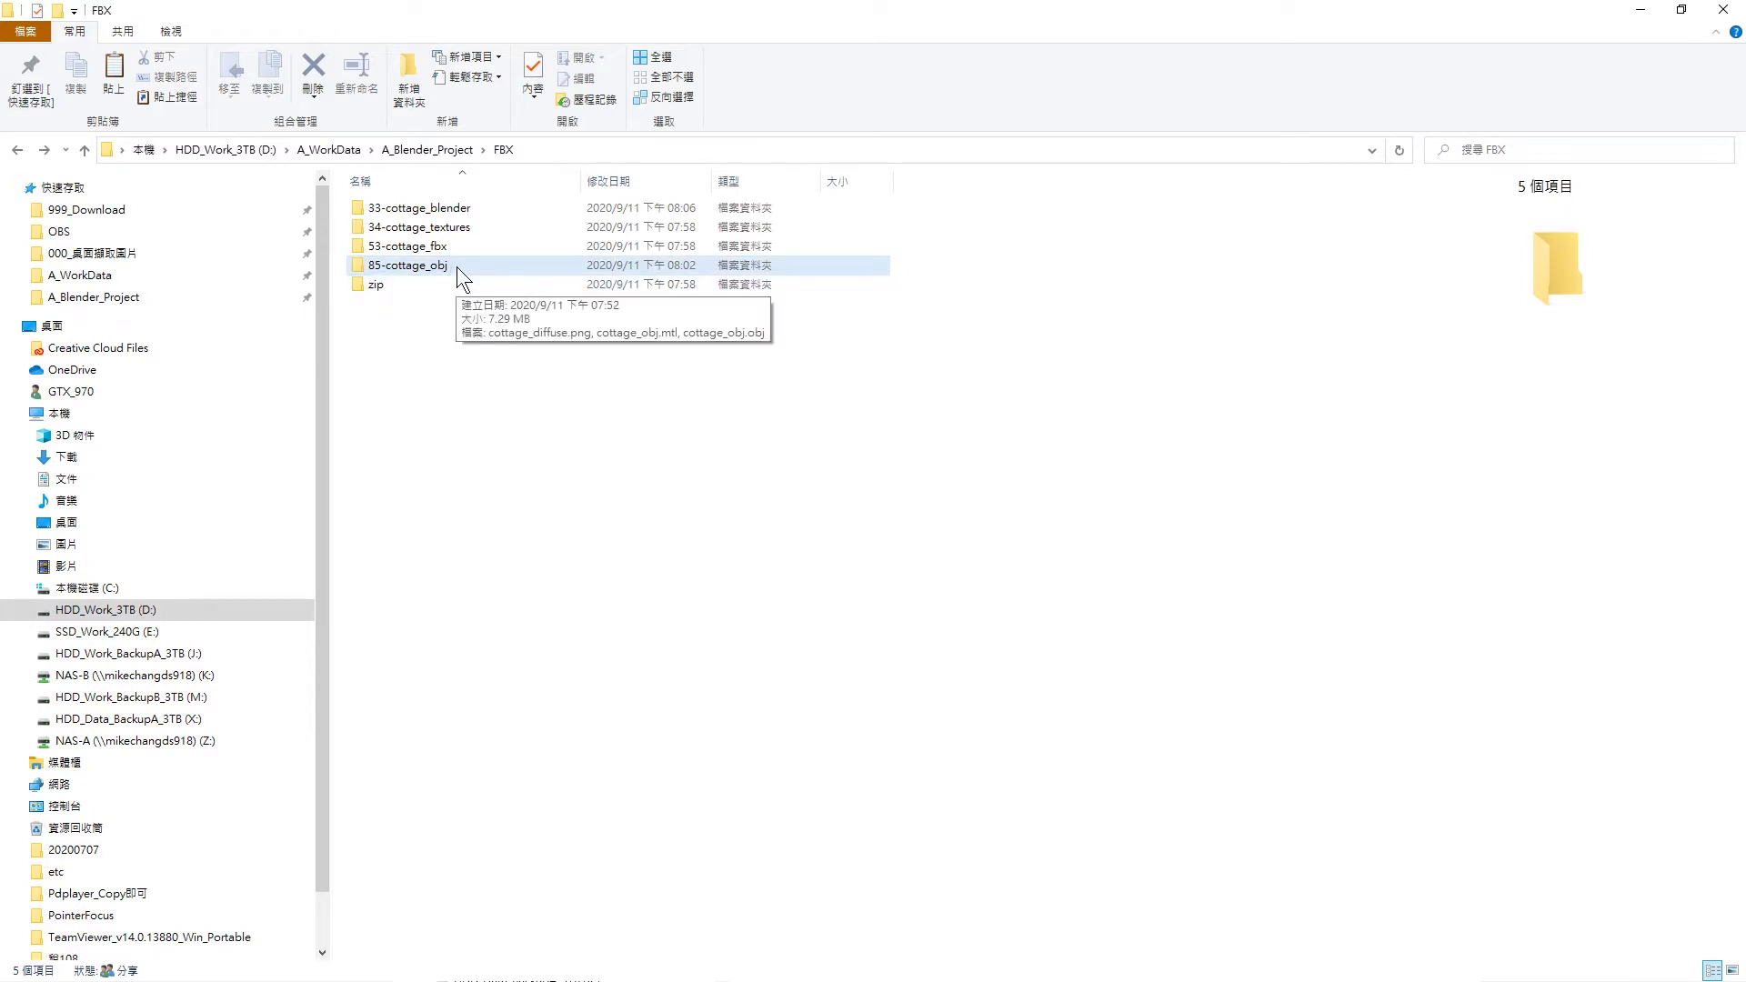
double_click(454, 208)
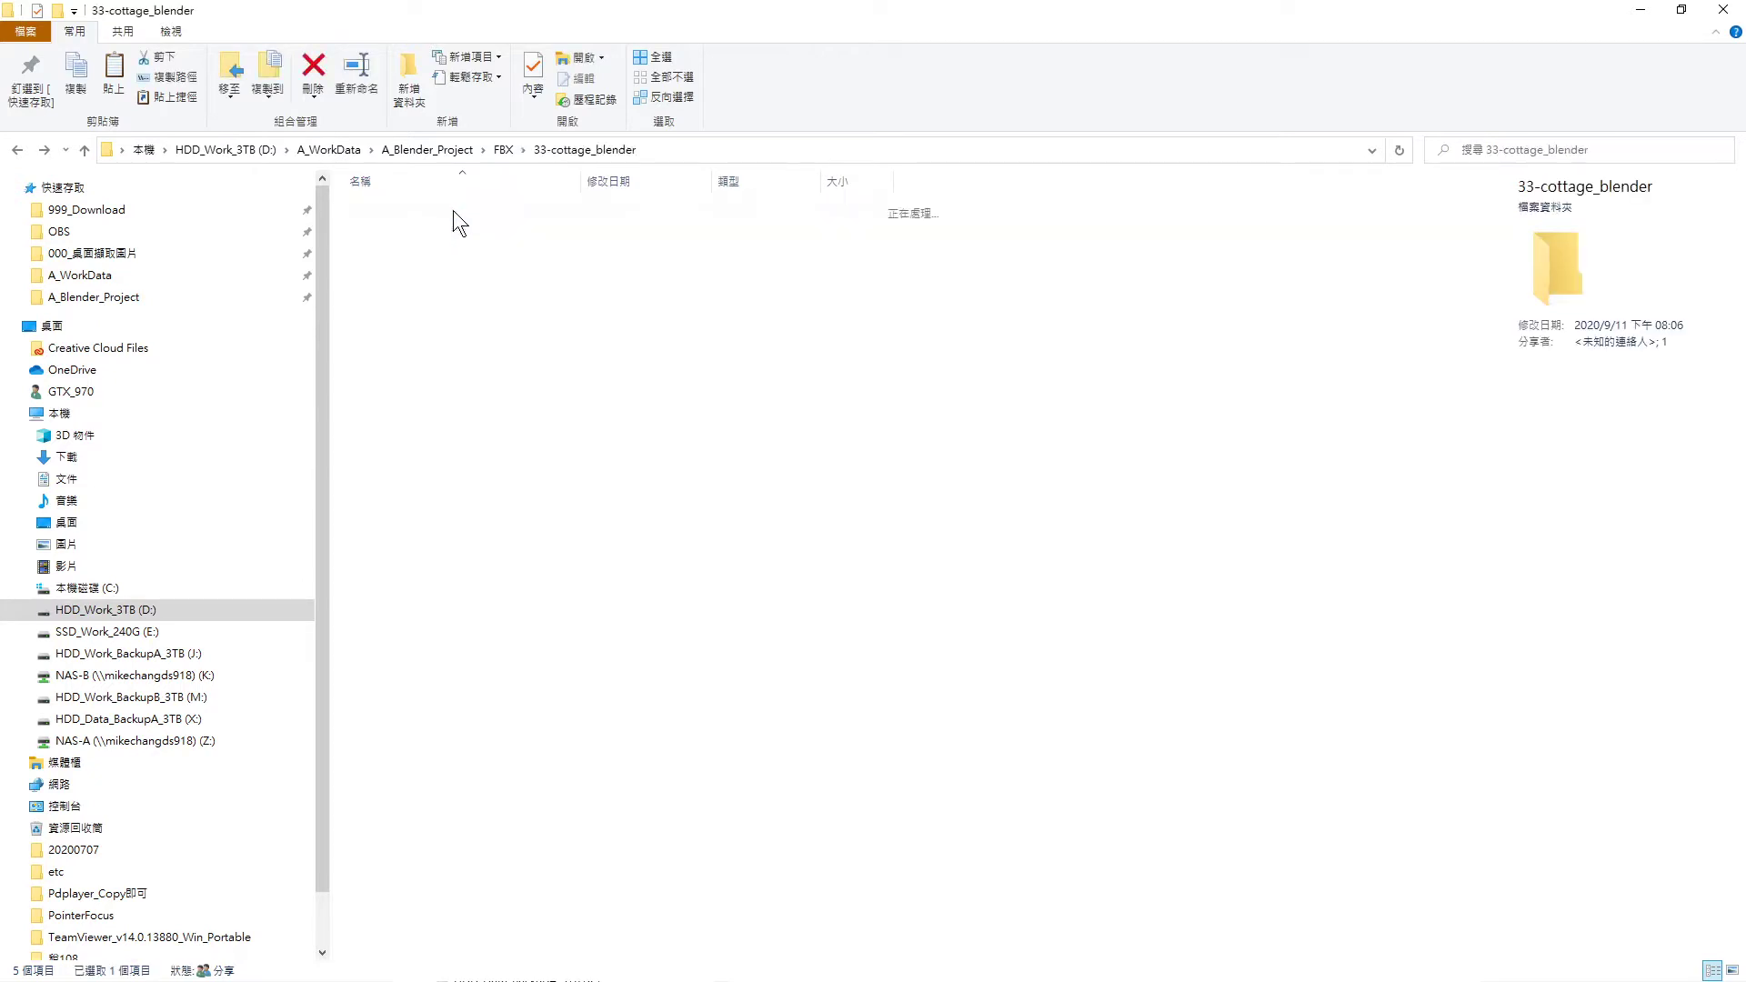
click(18, 151)
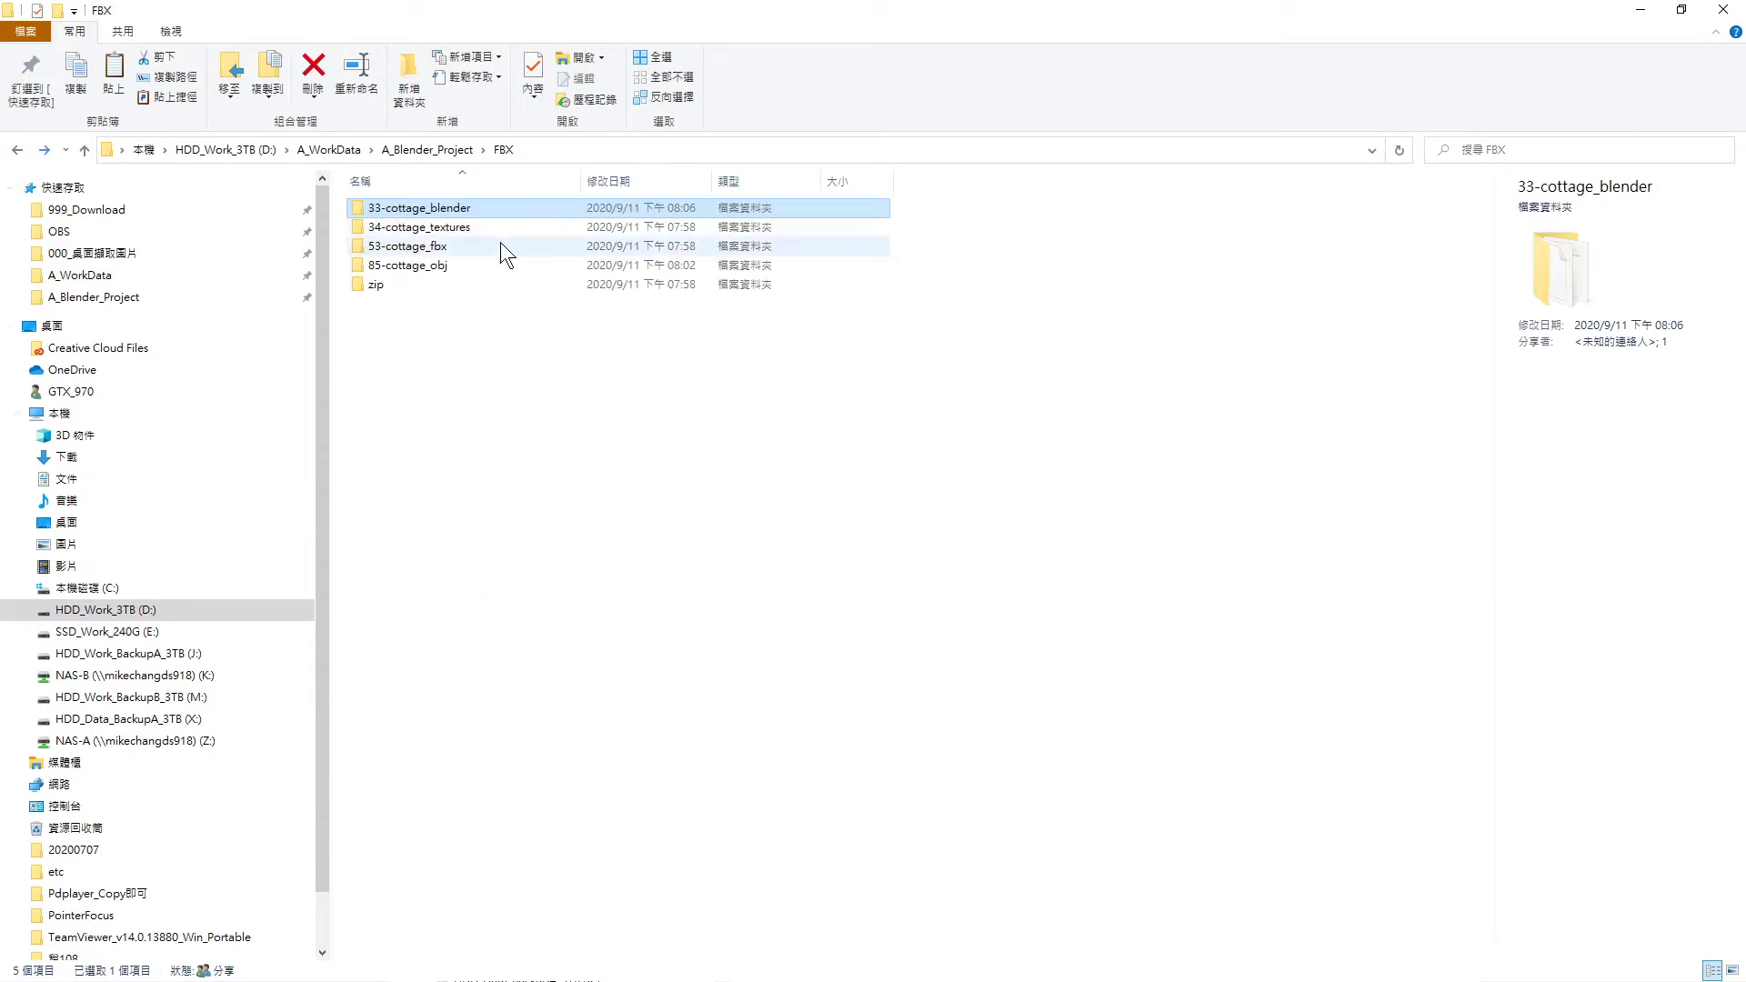
double_click(433, 238)
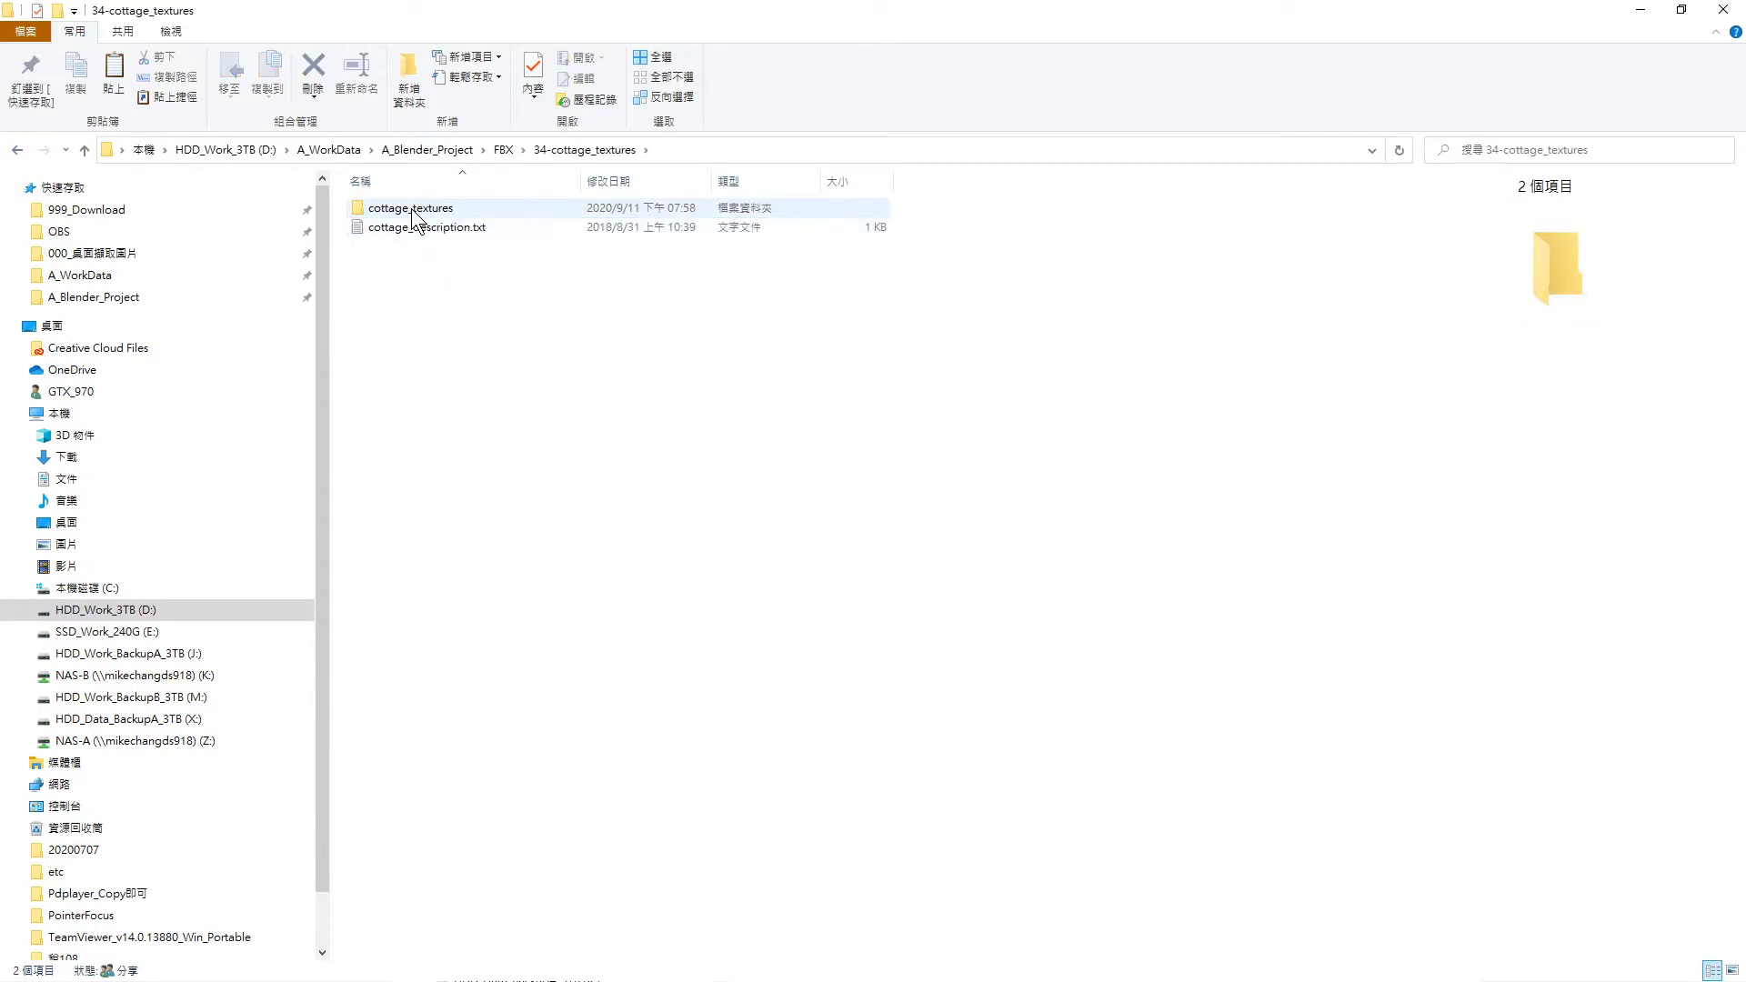
double_click(411, 209)
Preview cottage_diffuse.png and cottage_normal.png in Paint and close them
click(395, 224)
double_click(395, 223)
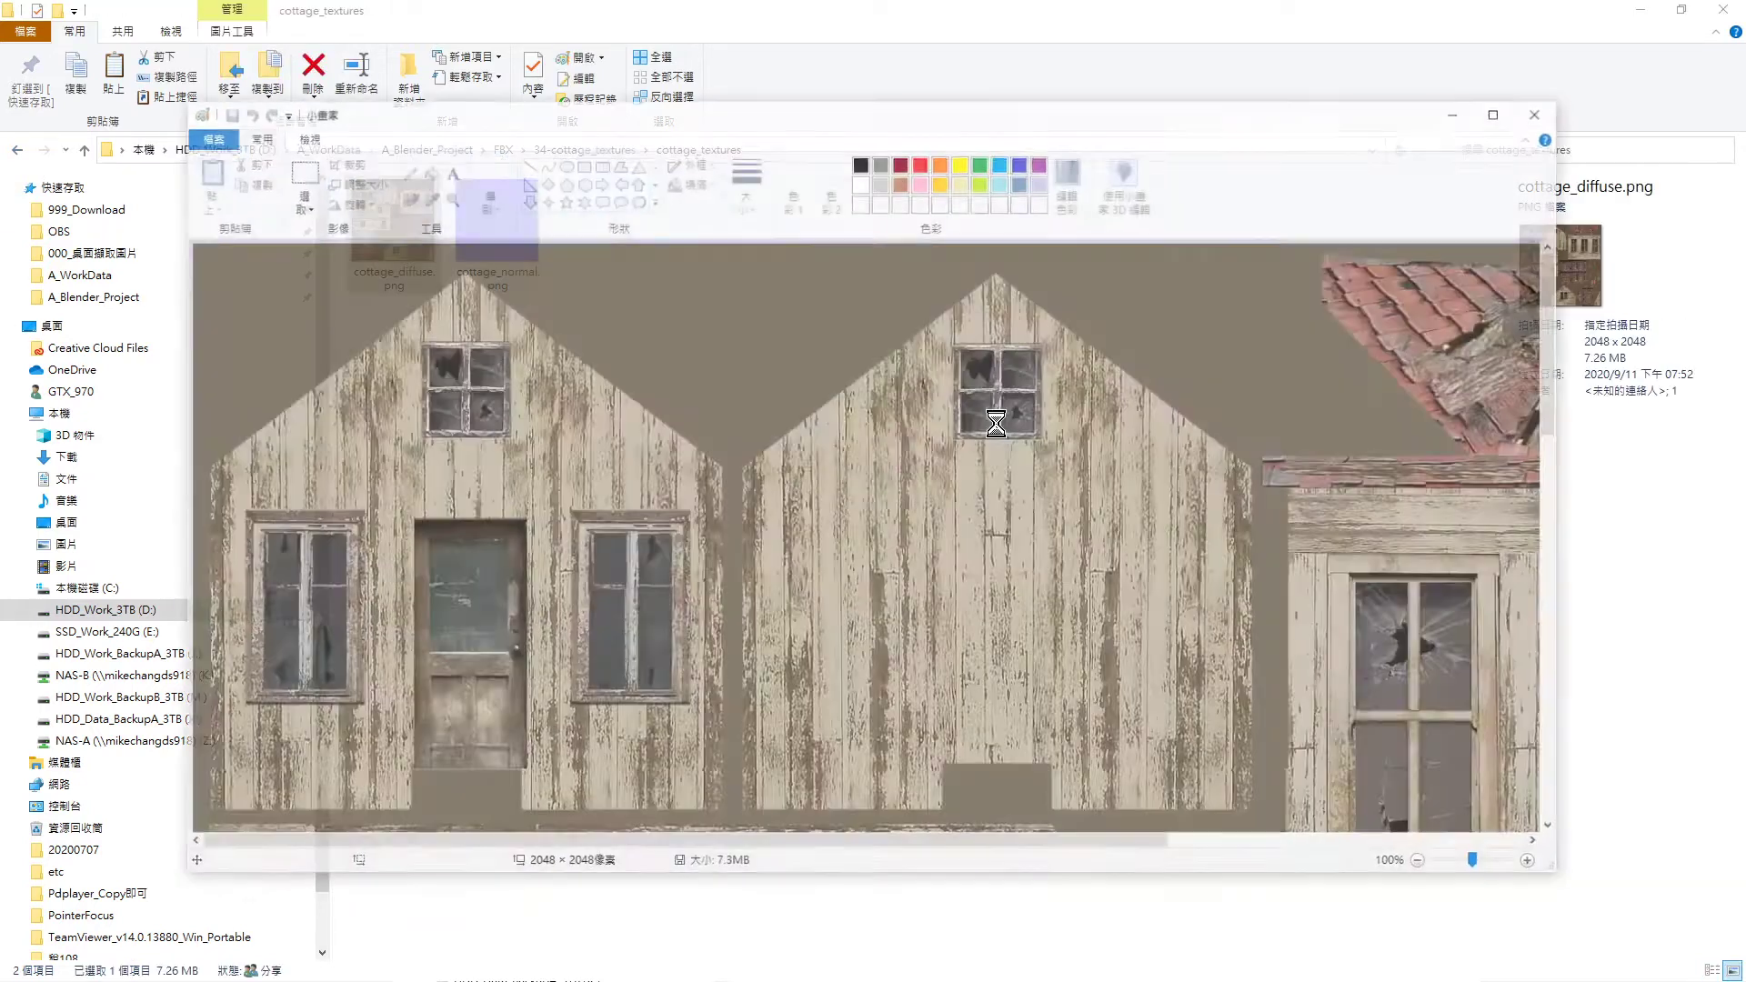
click(1543, 111)
click(535, 286)
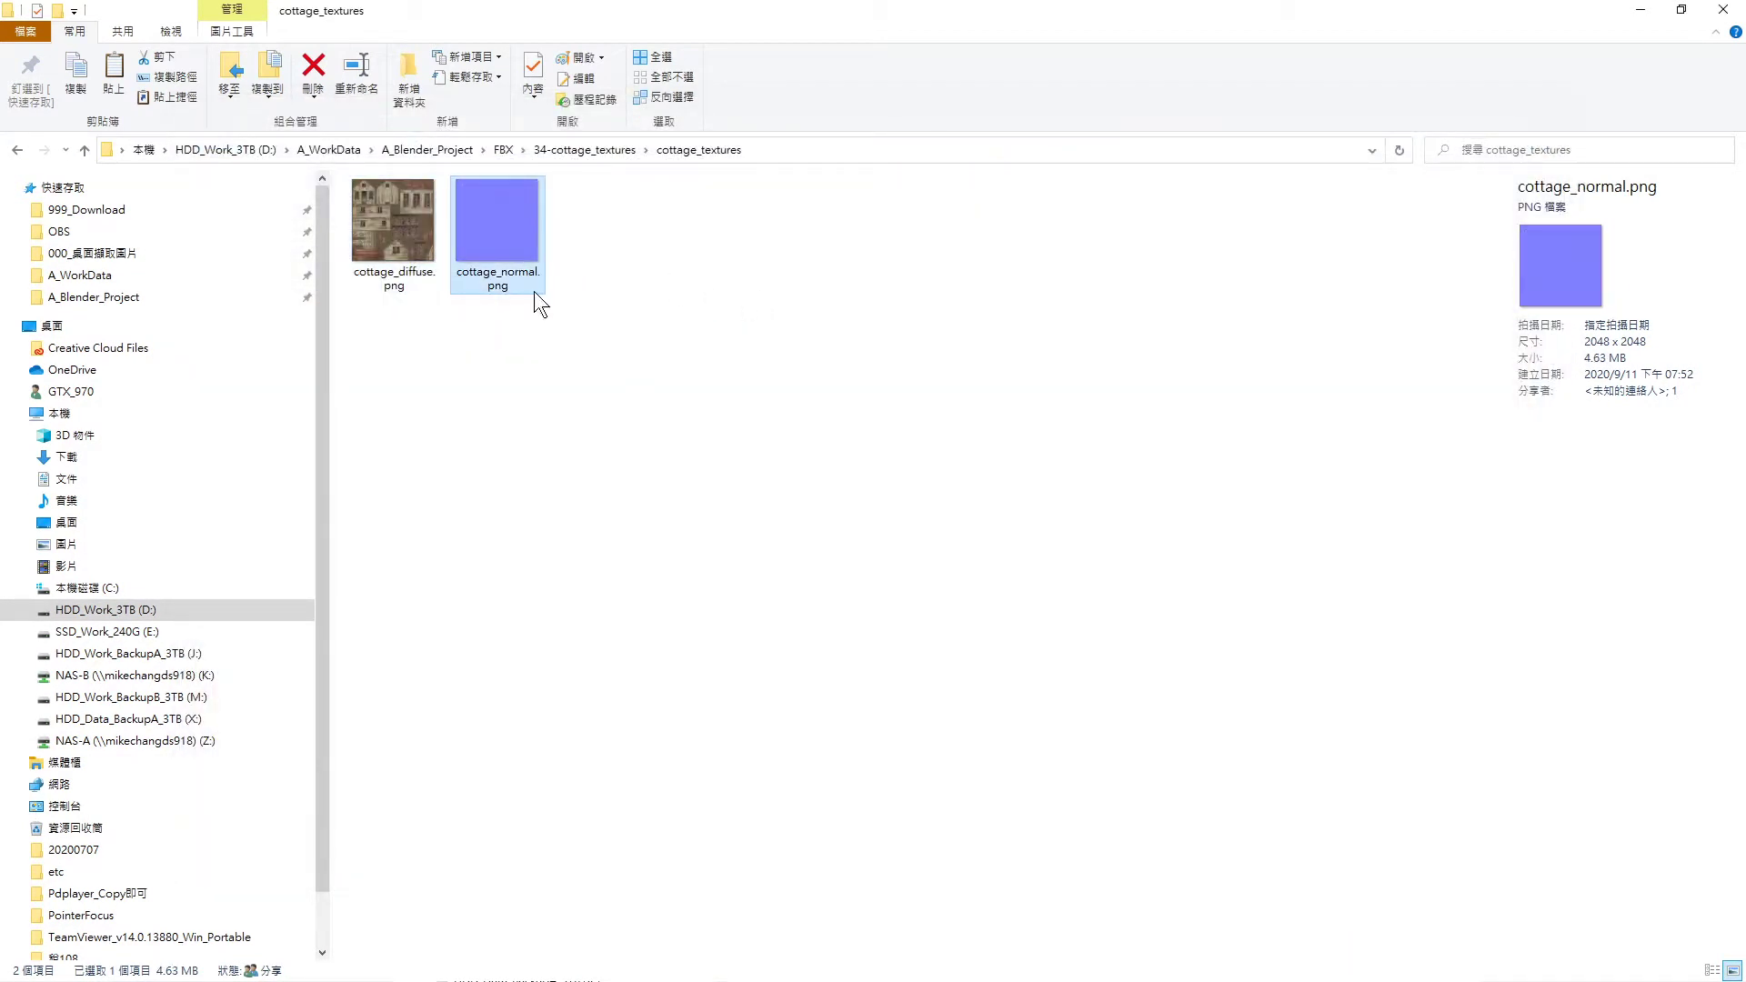
double_click(489, 233)
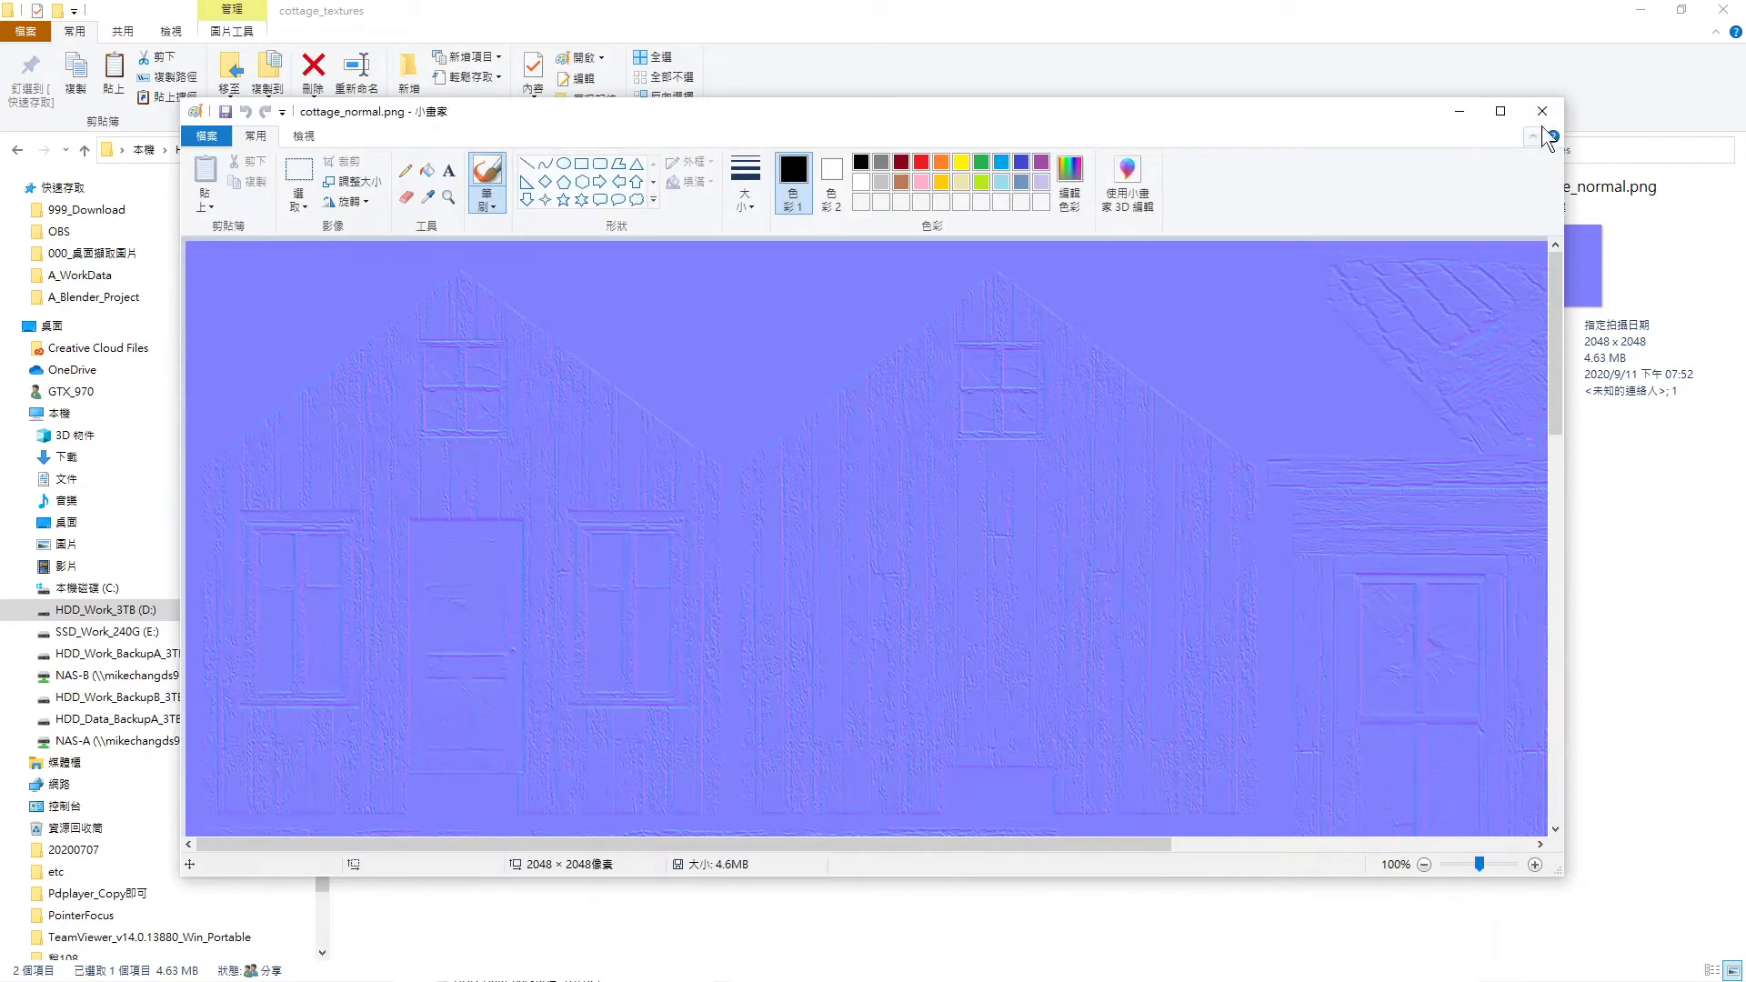
click(1542, 113)
Go back to the FBX folder and open 53-cottage_fbx
click(19, 153)
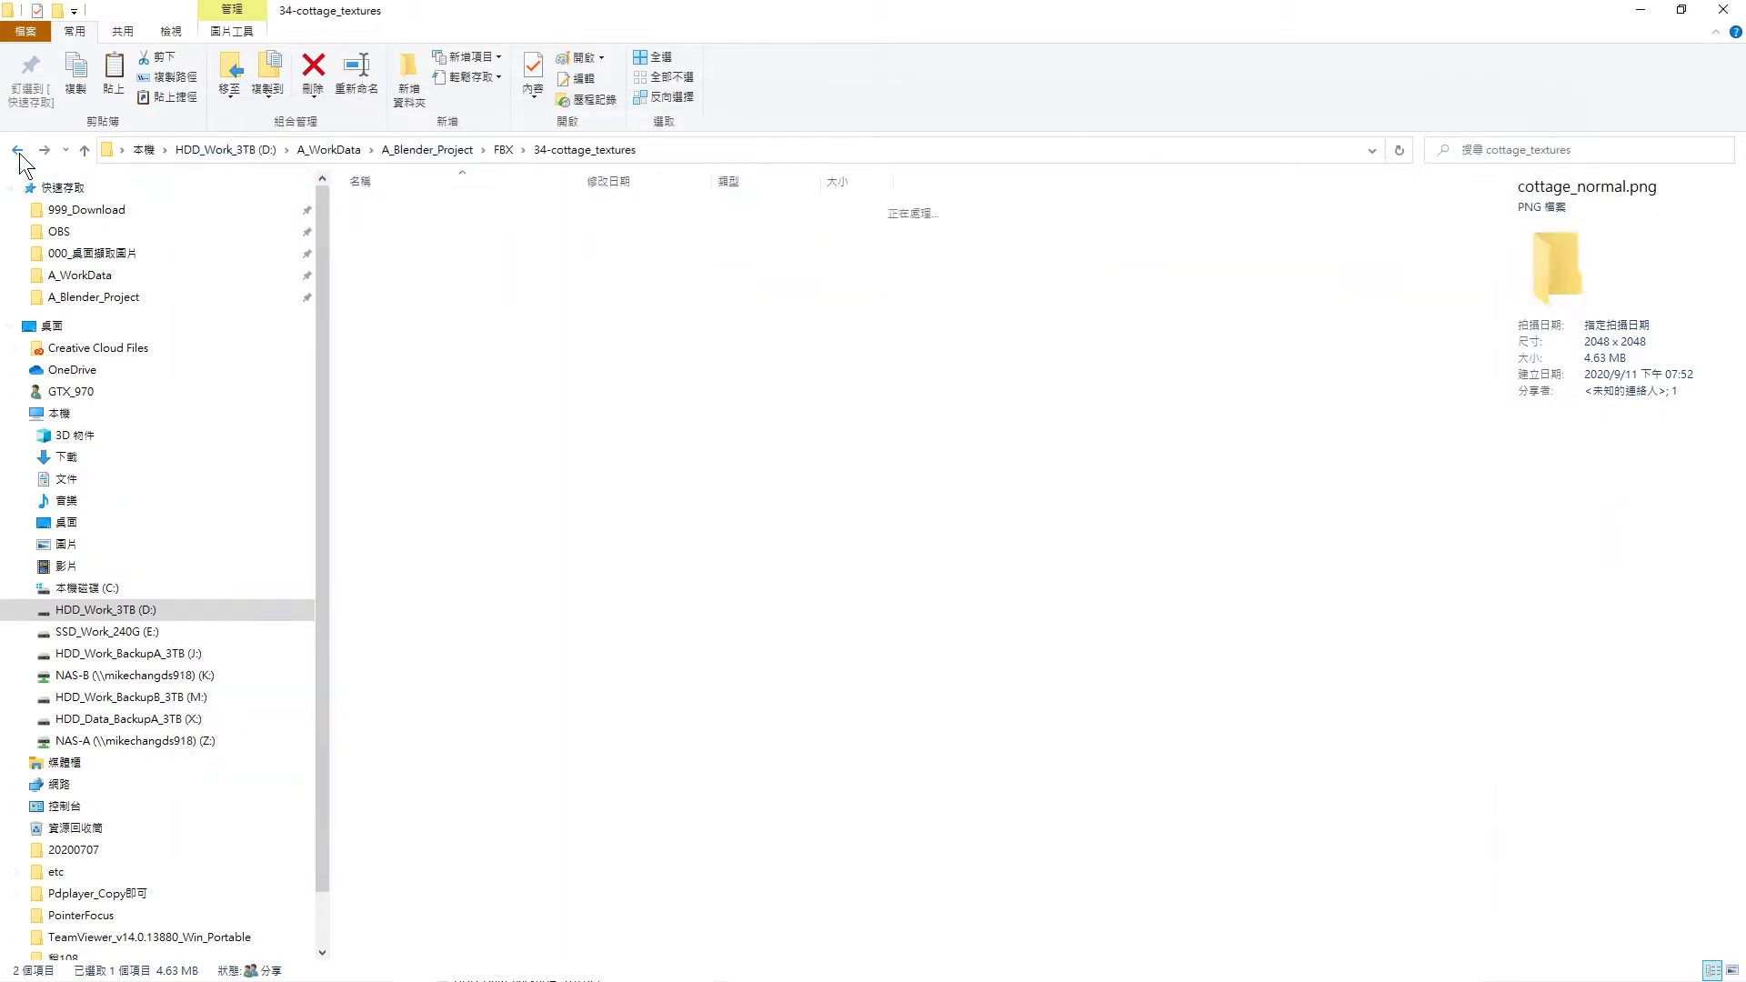
click(19, 153)
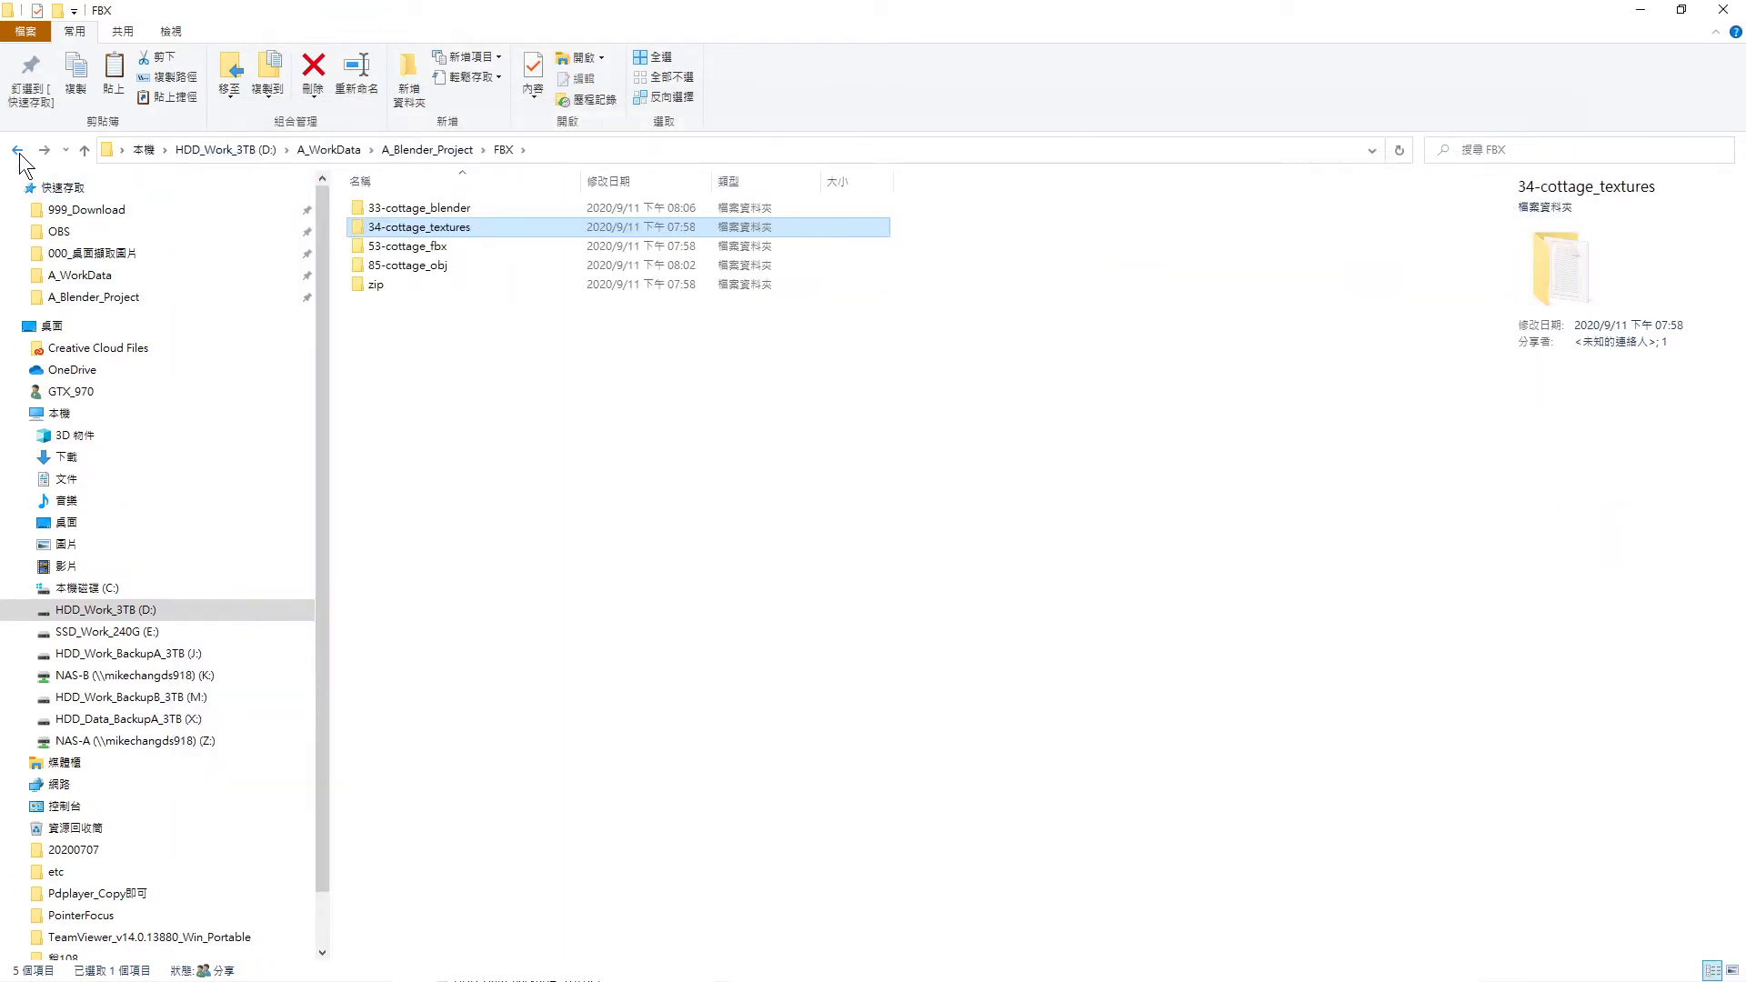
double_click(424, 246)
Preview cottage_fbx.fbx in 3D Viewer as a grey untextured cottage, then return to the FBX folder
click(417, 214)
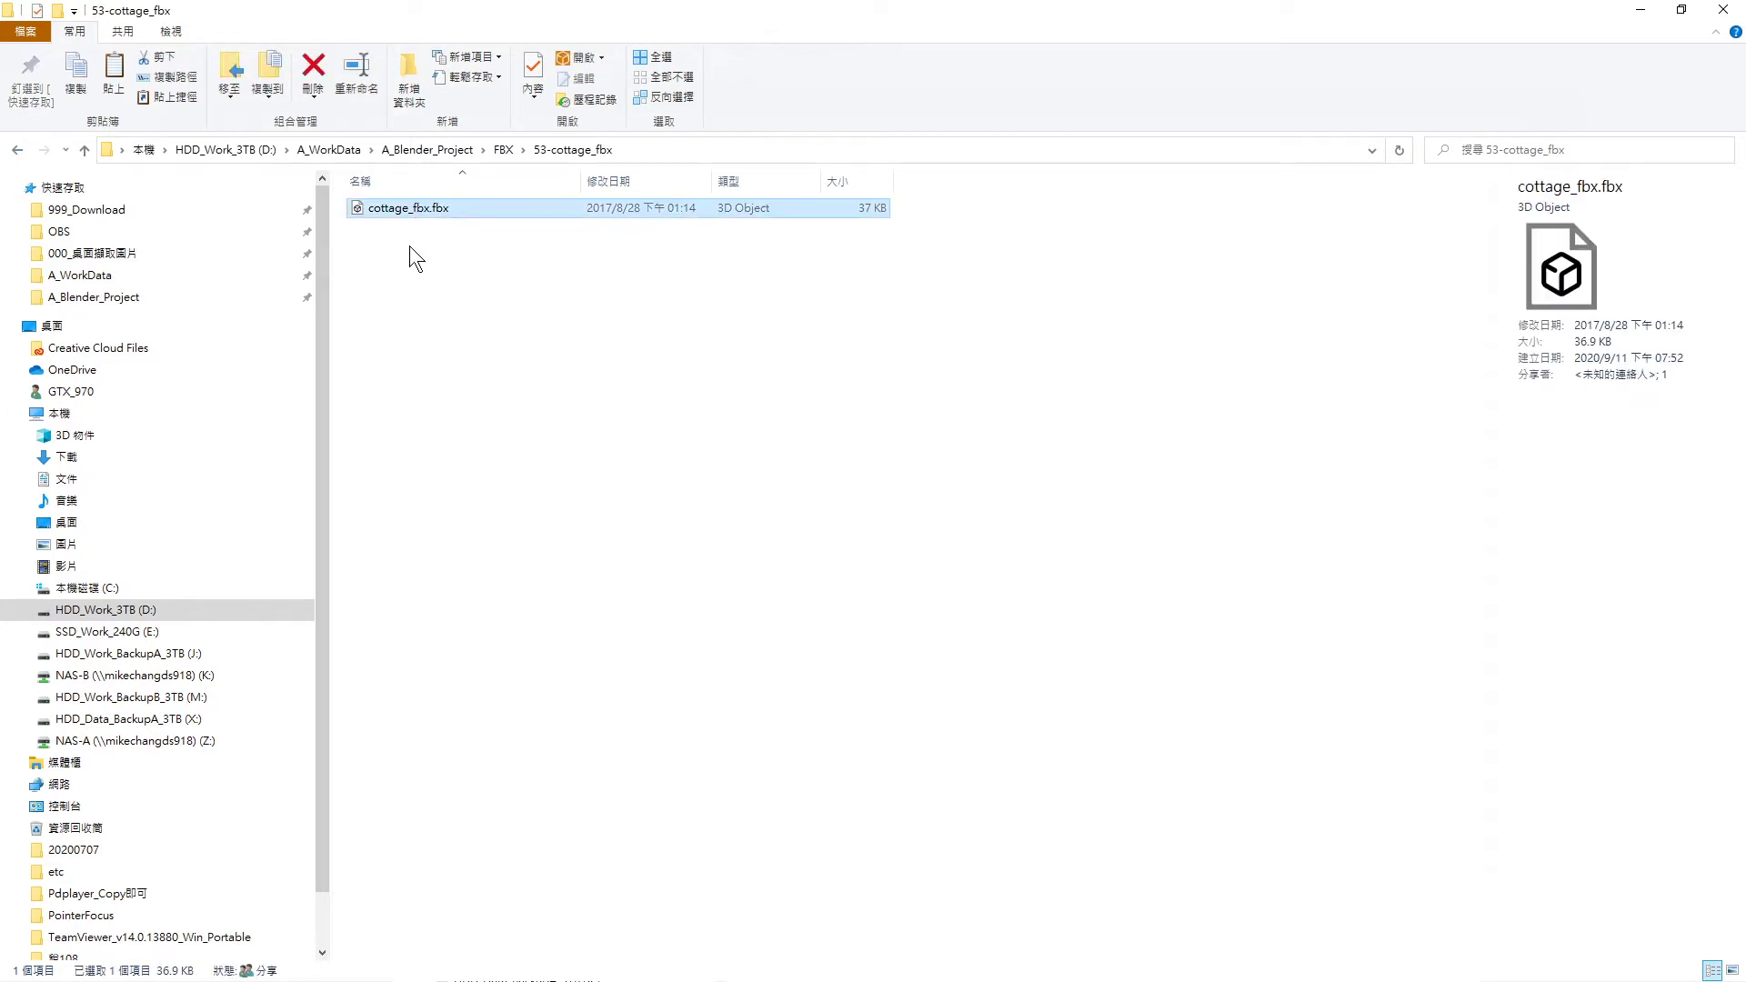
mouse_move(407, 207)
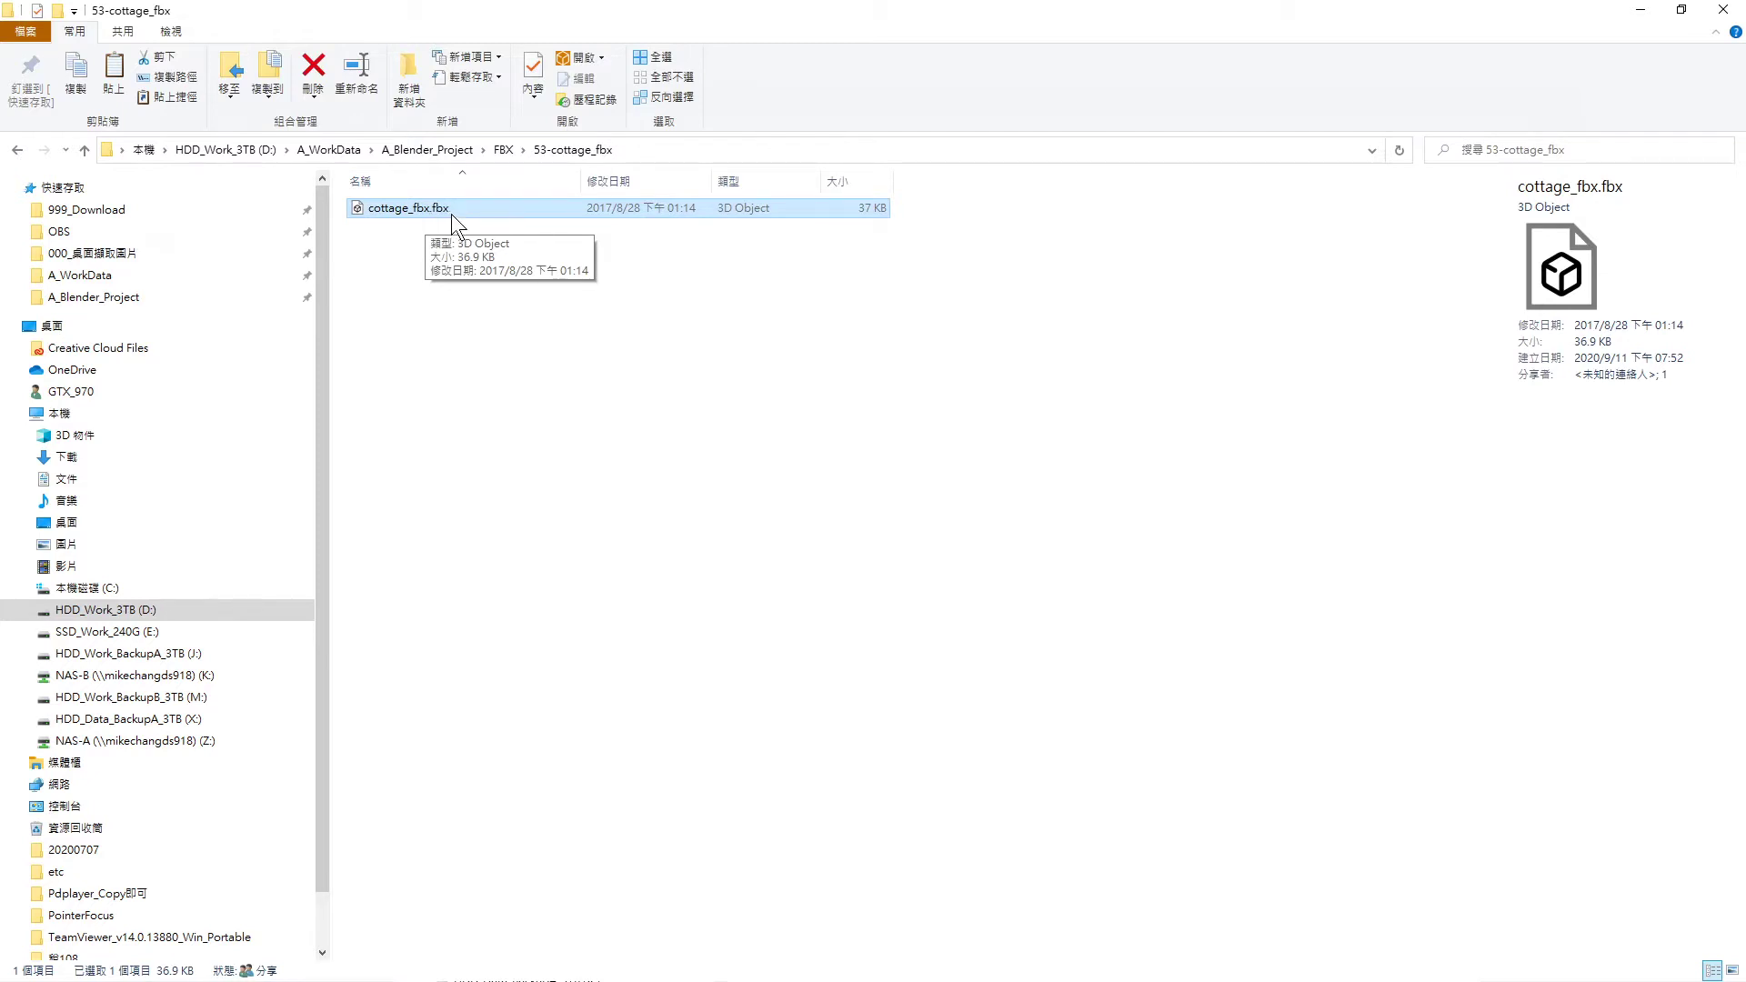
double_click(444, 209)
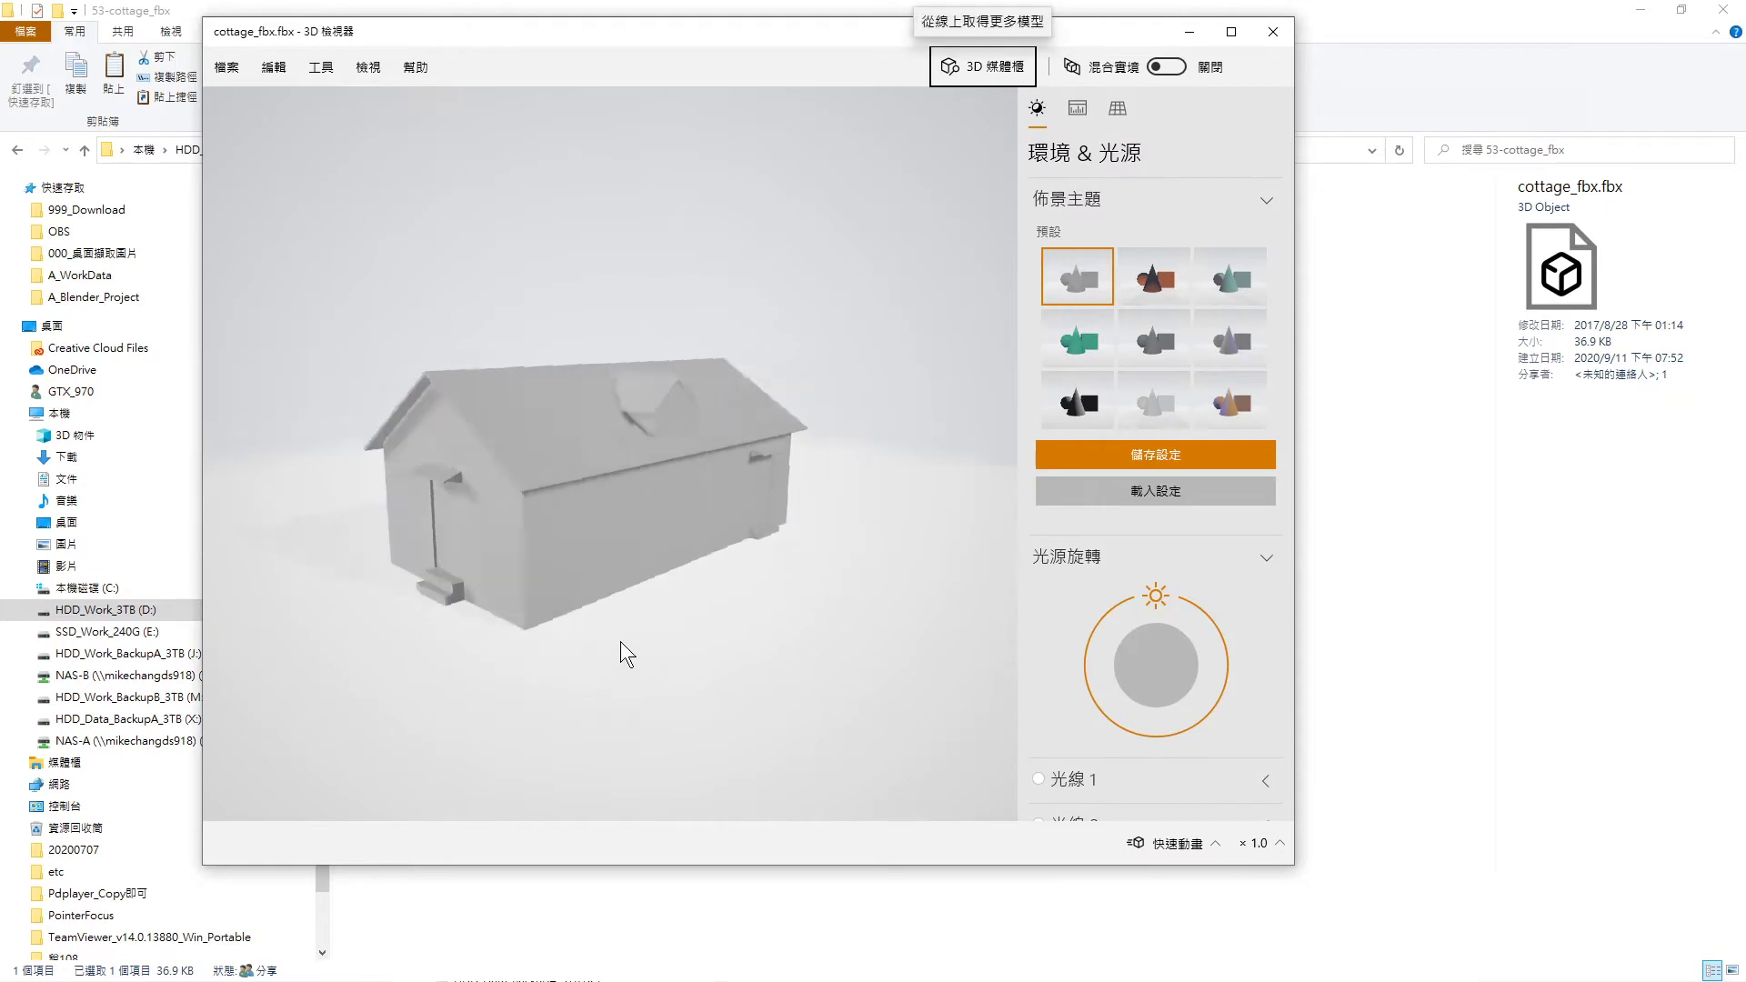
mouse_move(676, 668)
mouse_down()
mouse_move(774, 649)
mouse_move(706, 624)
mouse_move(769, 493)
mouse_up()
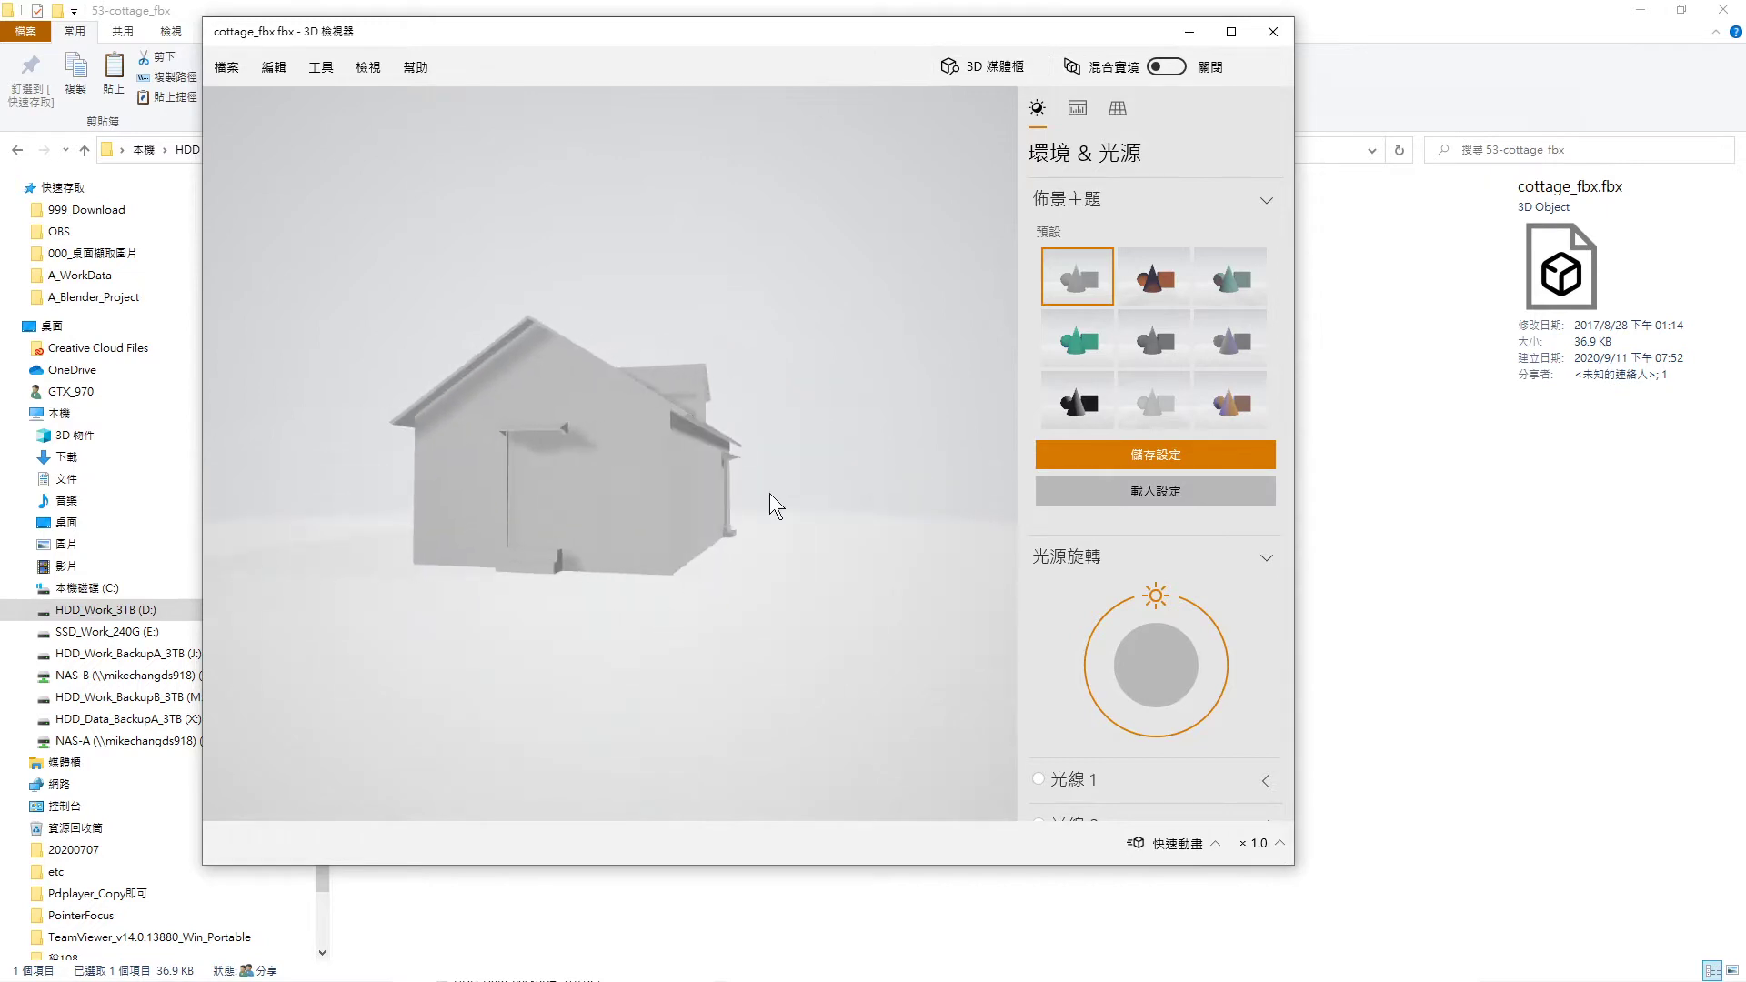
click(1275, 30)
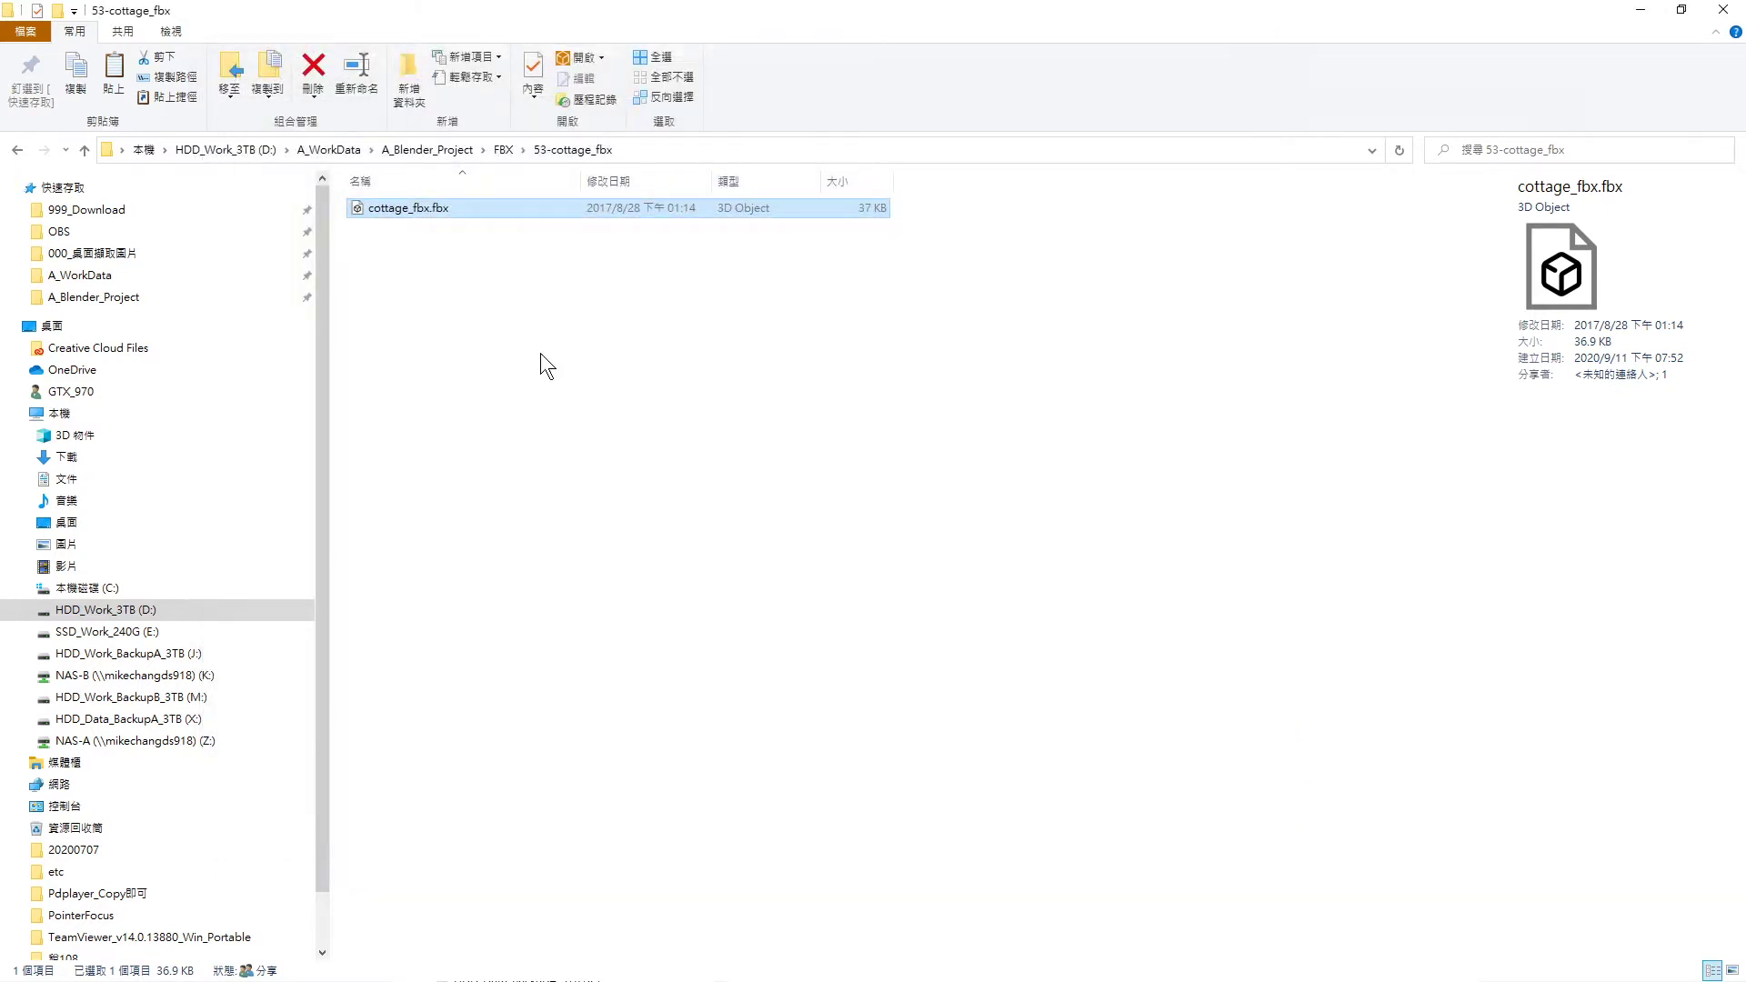
click(17, 150)
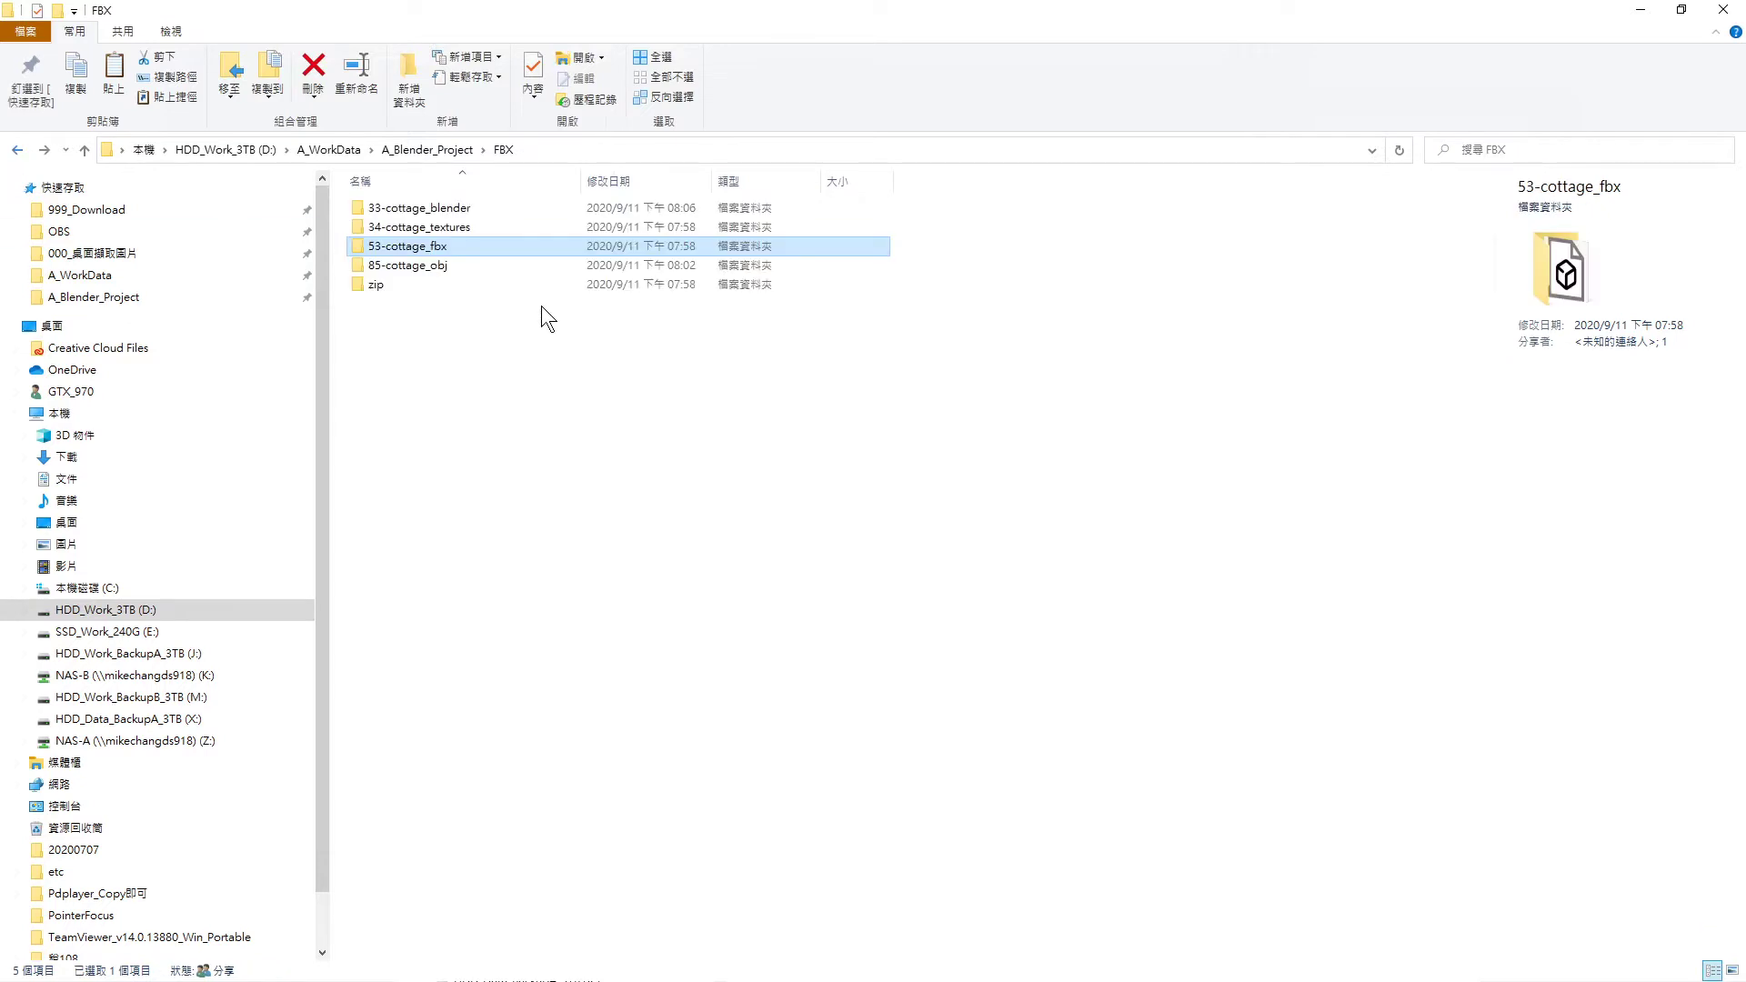
Open 85-cottage_obj and delete cottage_diffuse.png from it
double_click(399, 269)
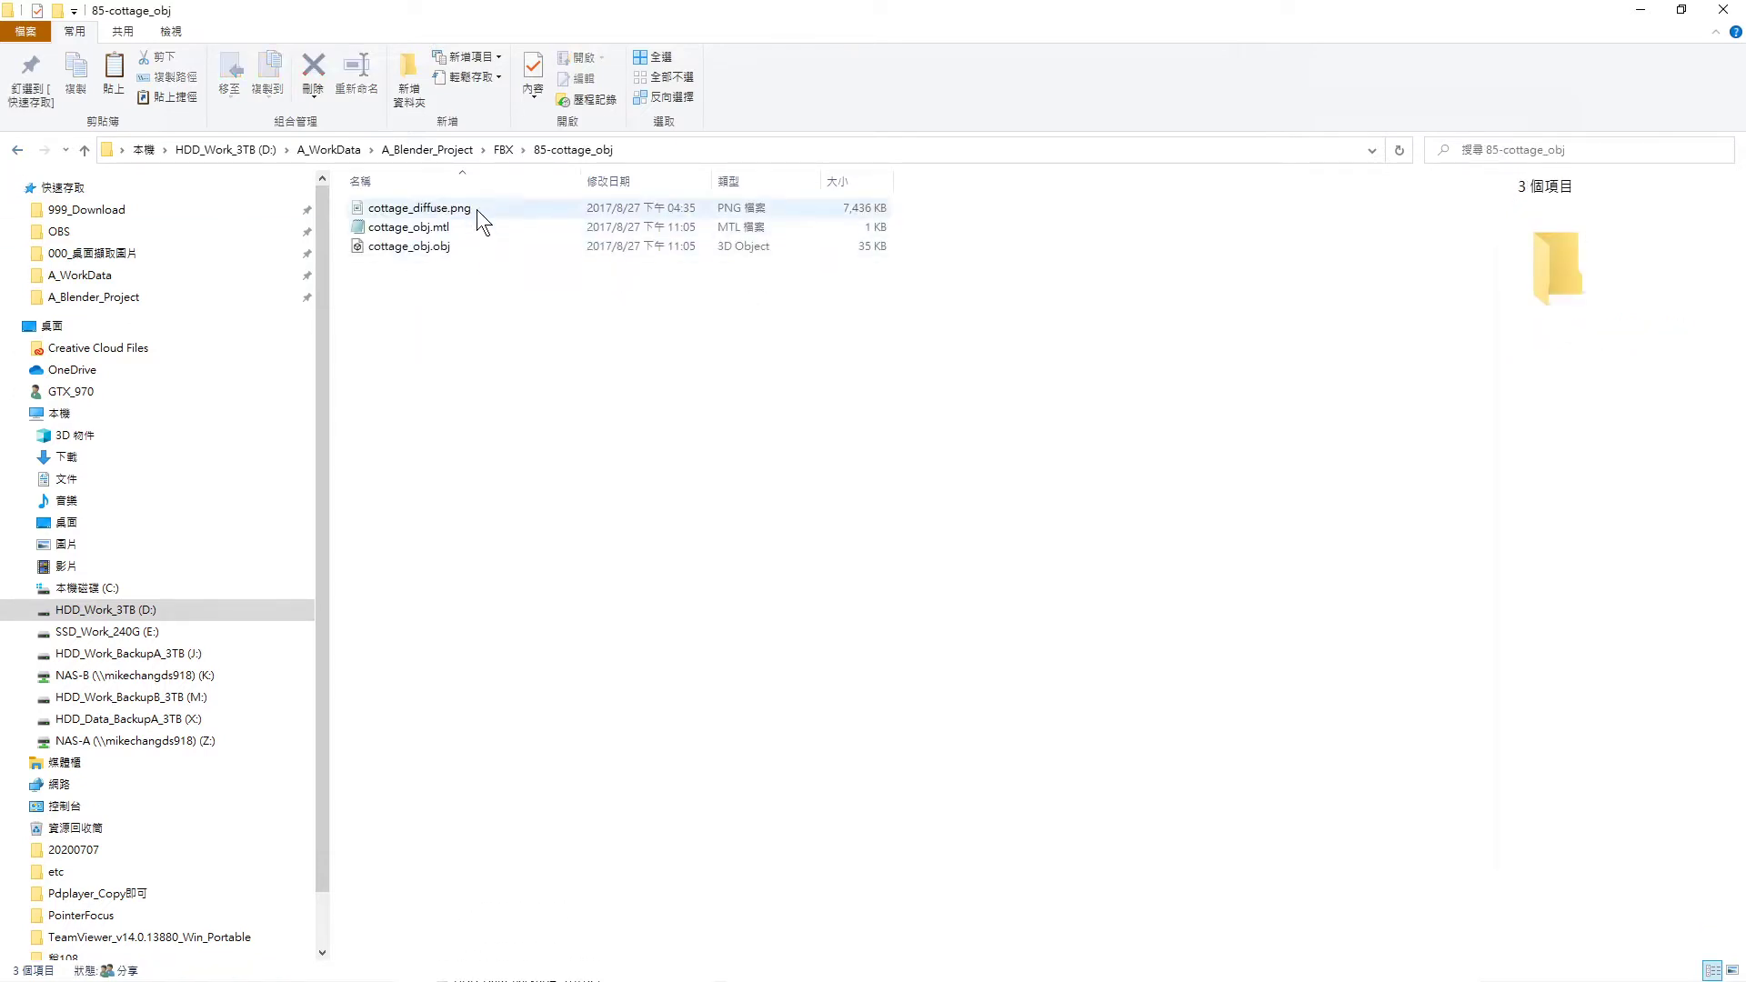
click(509, 211)
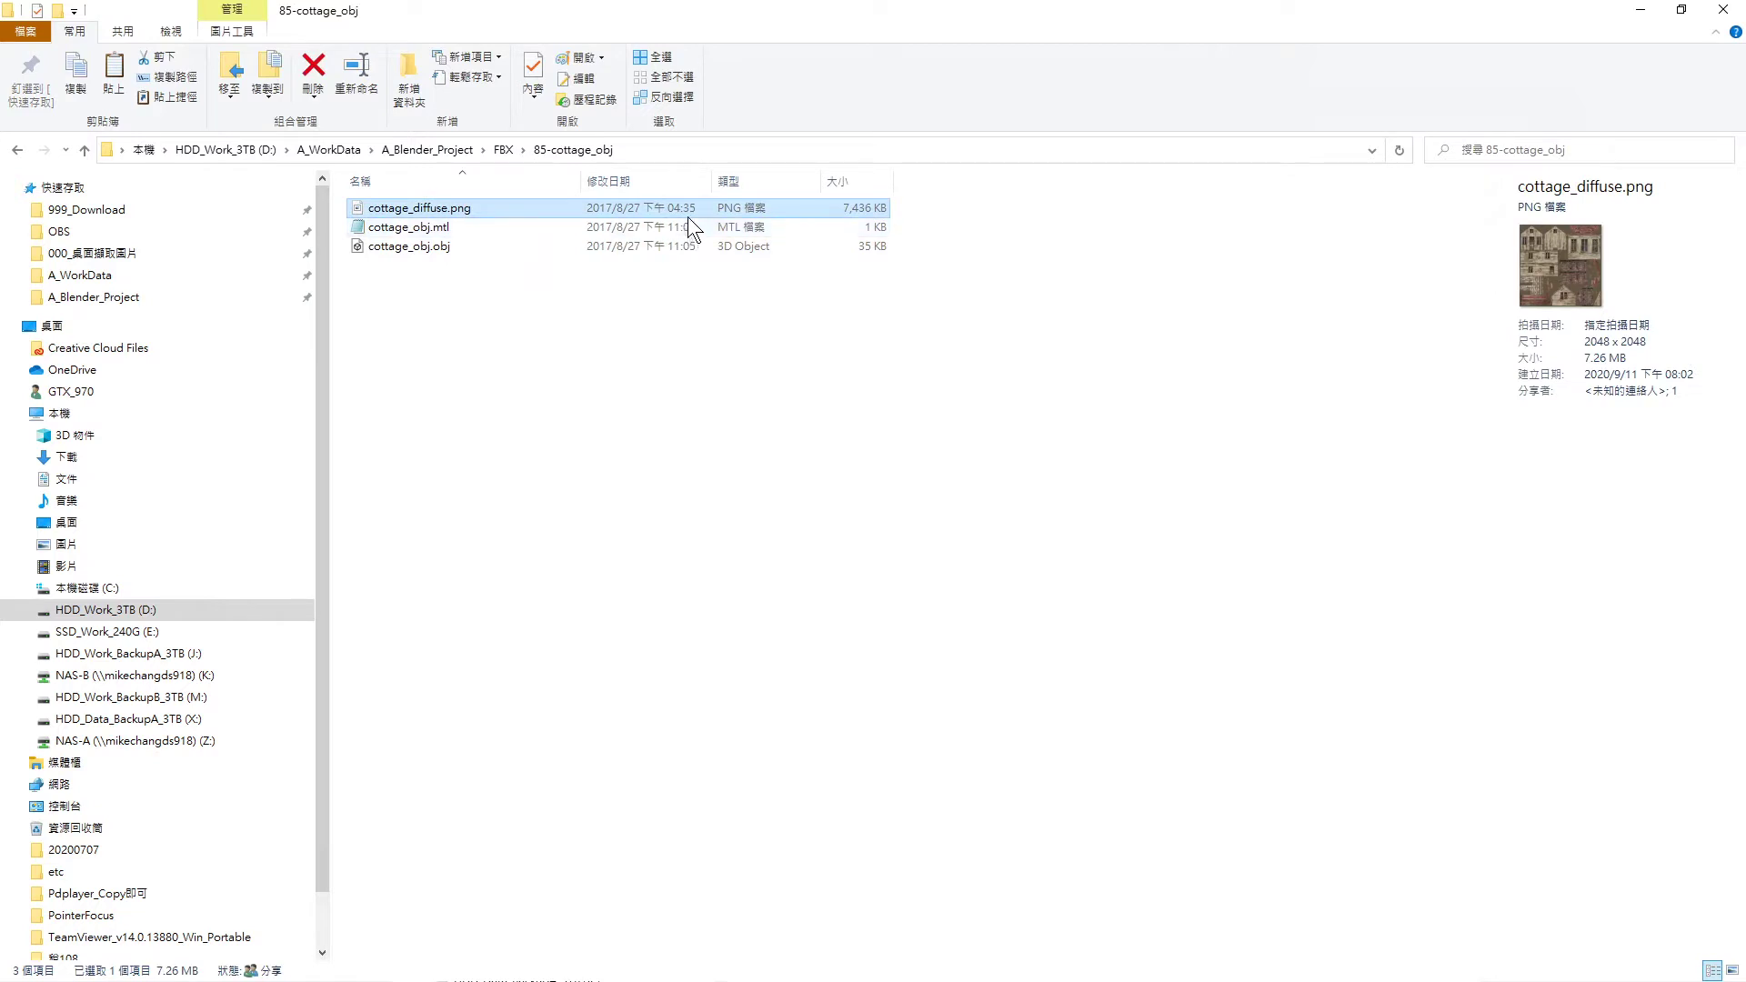
key(Delete)
Preview cottage_obj.obj in 3D Viewer, orbiting the untextured scene, then close it
click(450, 228)
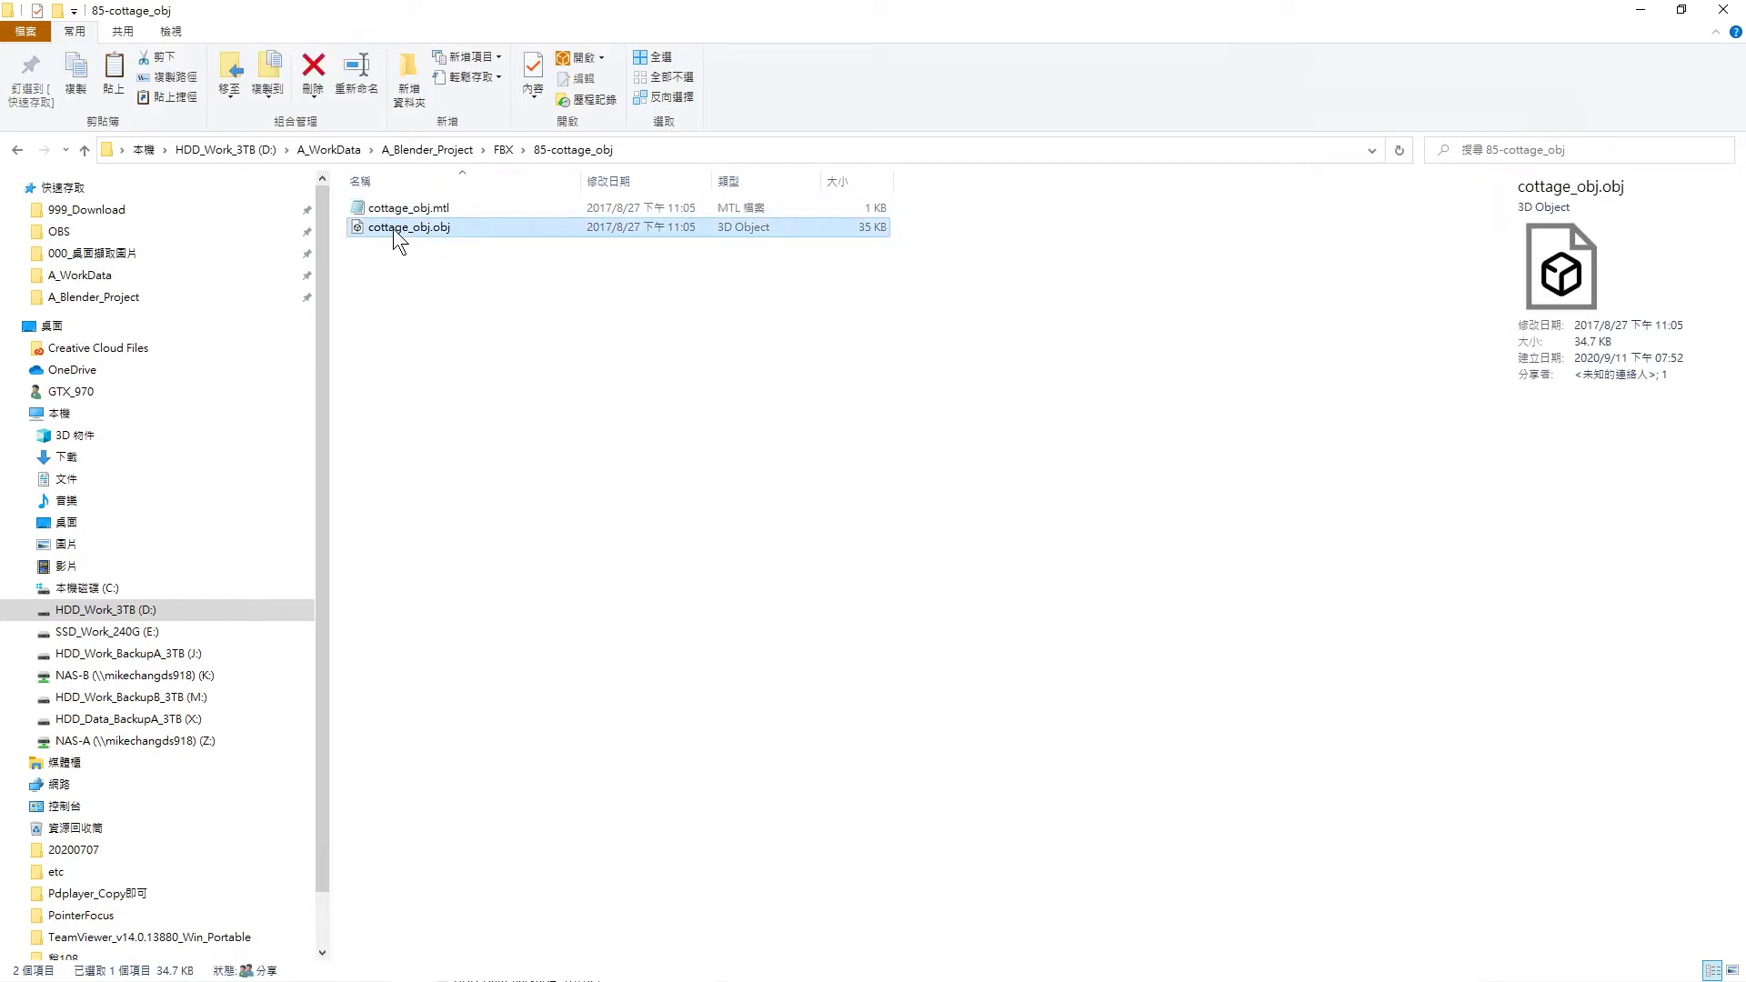
double_click(440, 232)
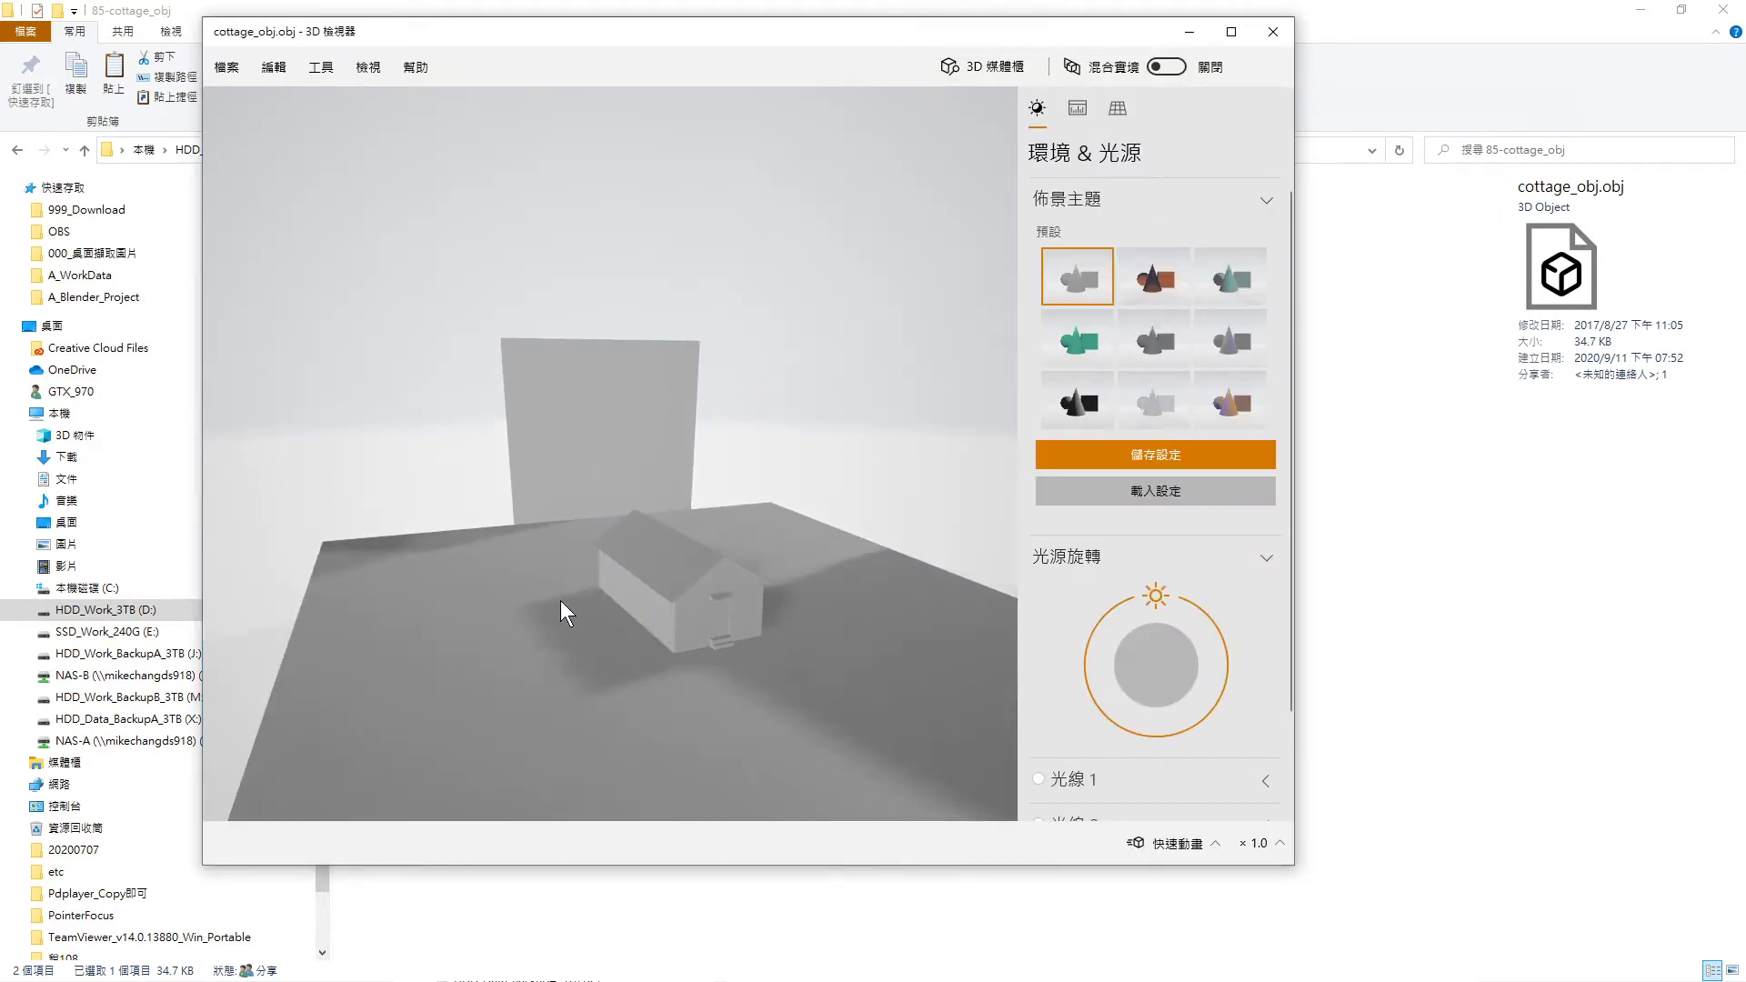
mouse_move(543, 553)
mouse_down()
mouse_move(593, 546)
mouse_move(522, 573)
mouse_move(815, 628)
mouse_up()
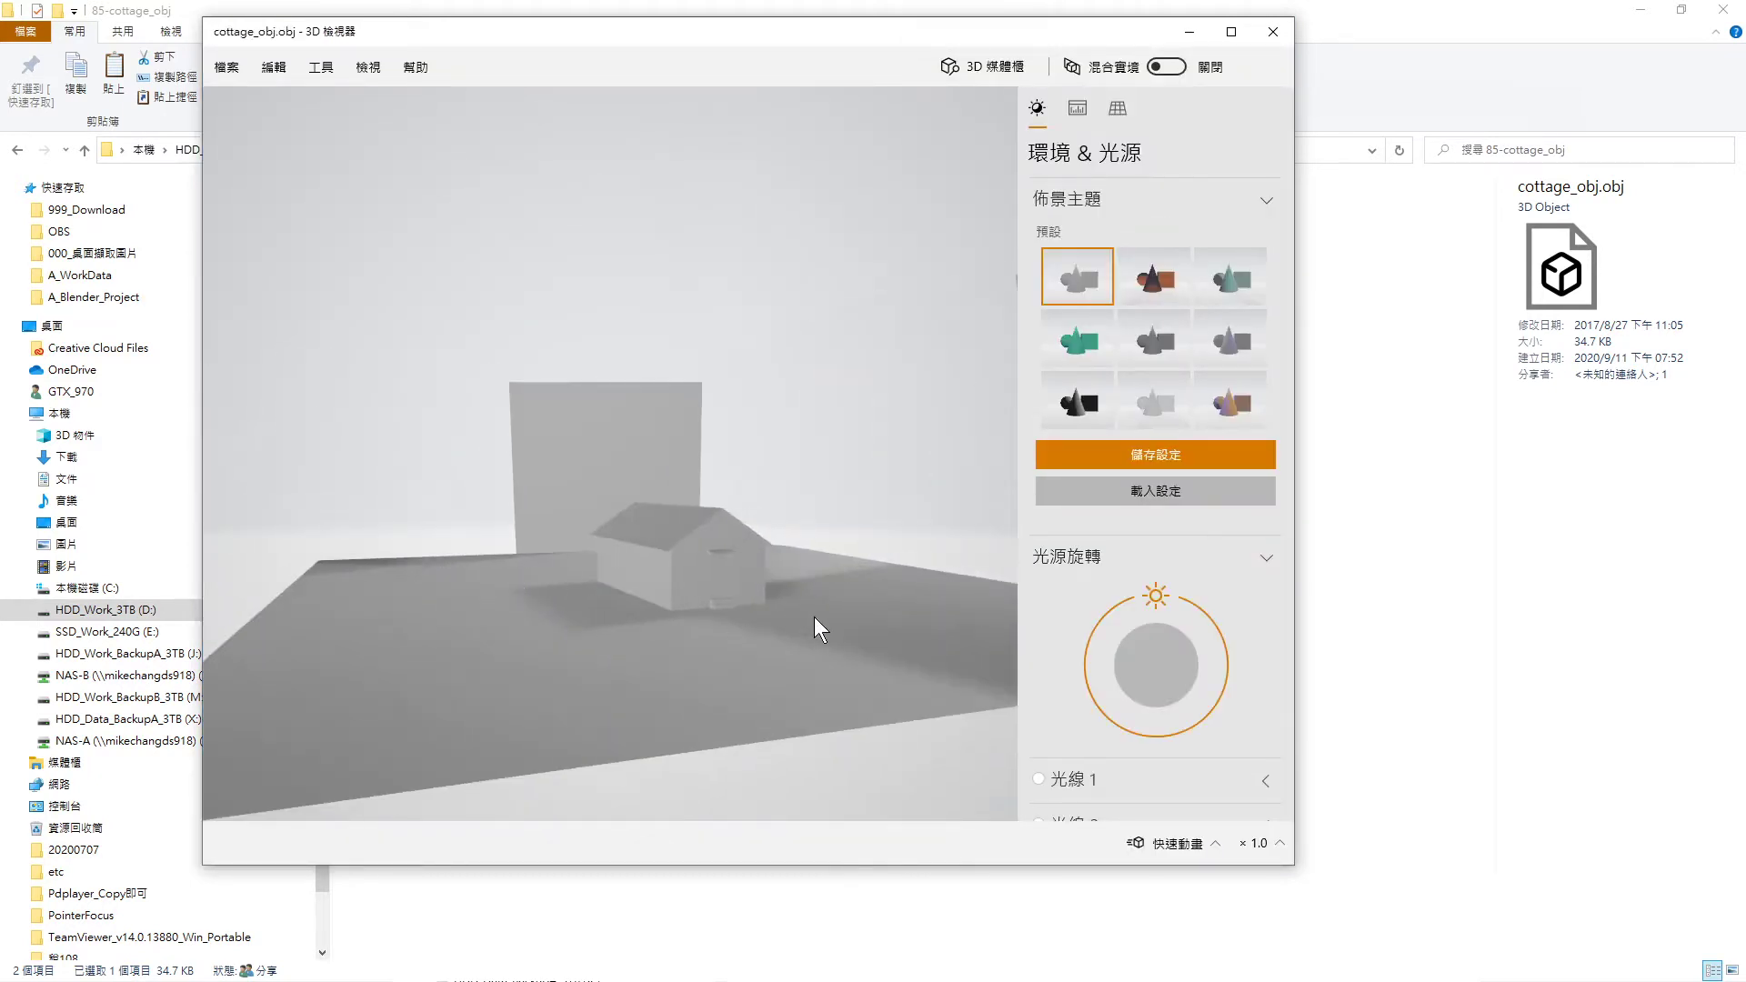
drag(545, 490, 580, 526)
mouse_move(806, 427)
mouse_down()
mouse_move(800, 542)
mouse_move(838, 575)
mouse_up()
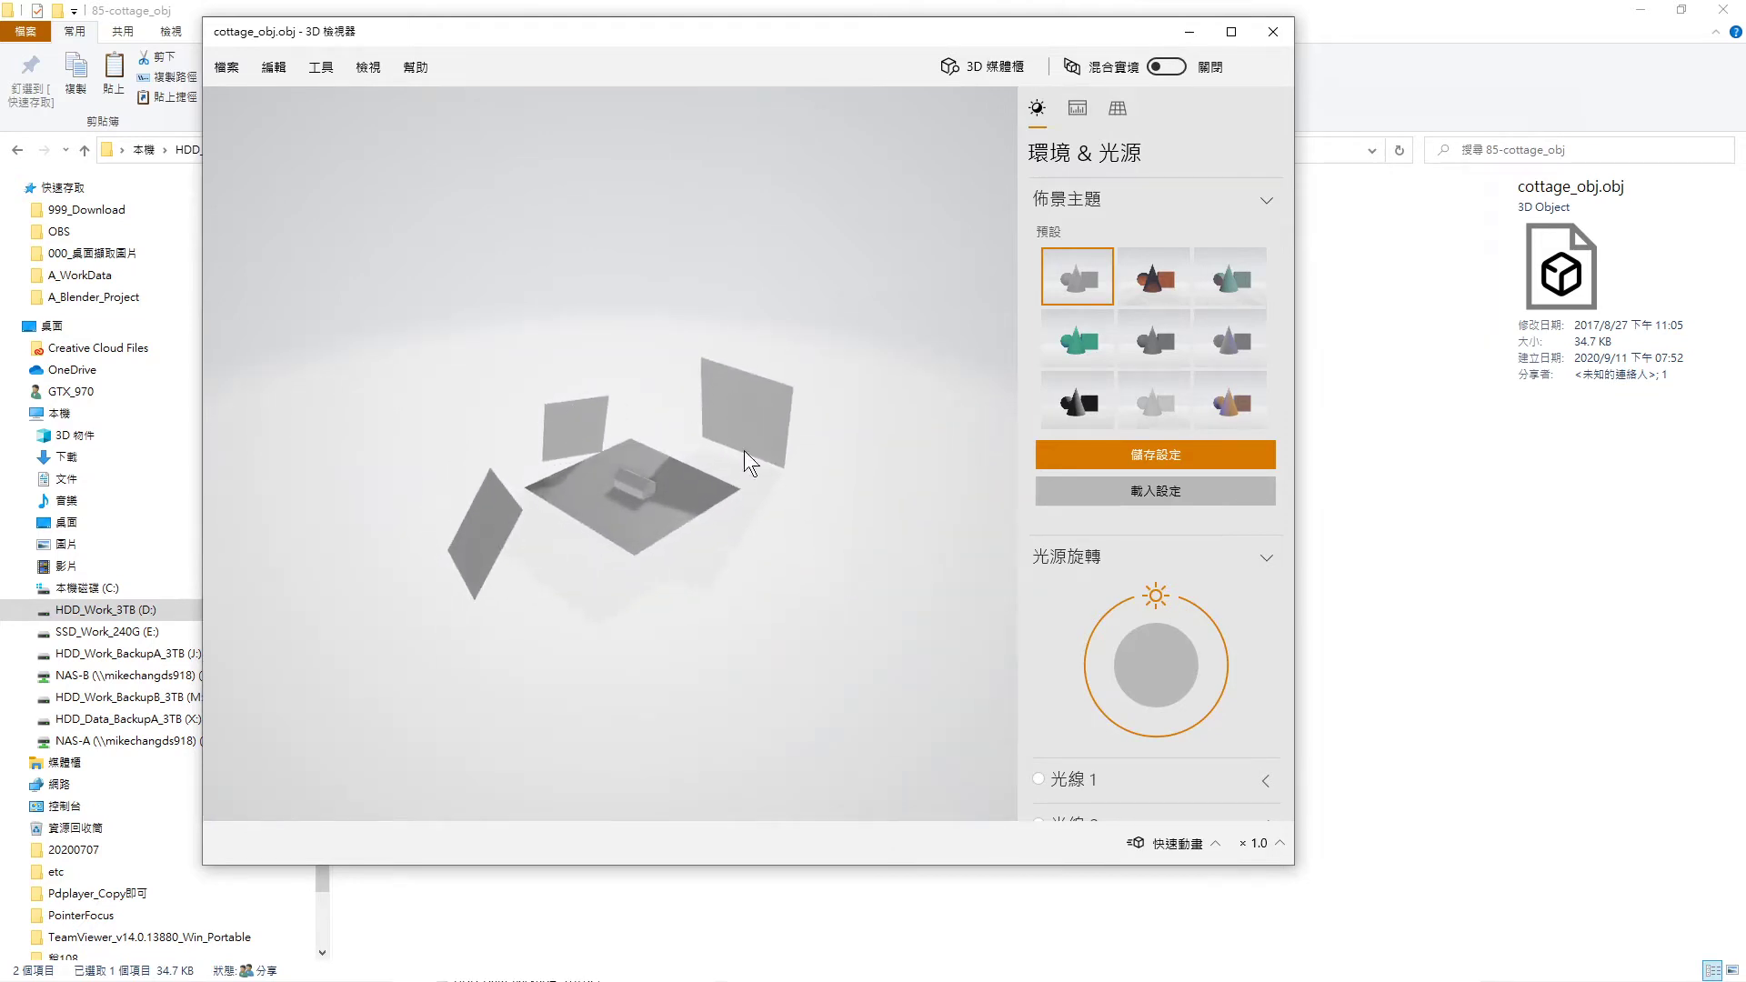
mouse_move(733, 494)
mouse_down()
mouse_move(635, 503)
mouse_move(689, 468)
mouse_move(692, 422)
mouse_move(662, 412)
mouse_up()
scroll(630, 504, up, 5)
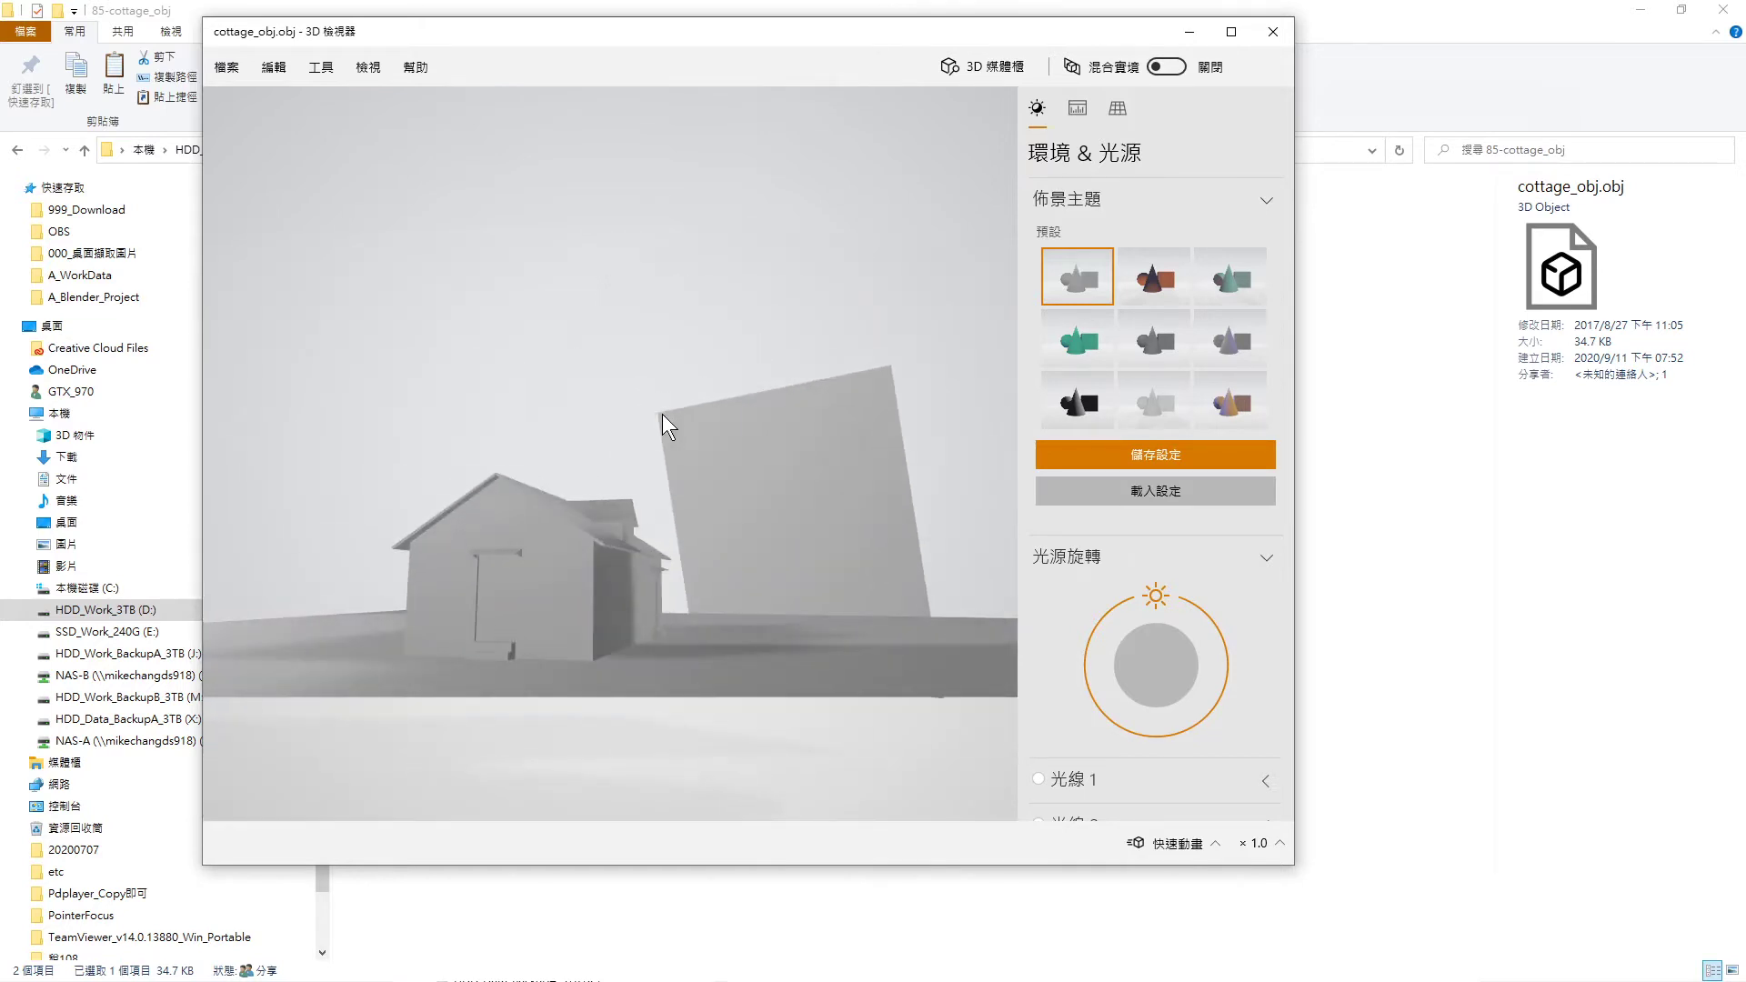
click(1271, 32)
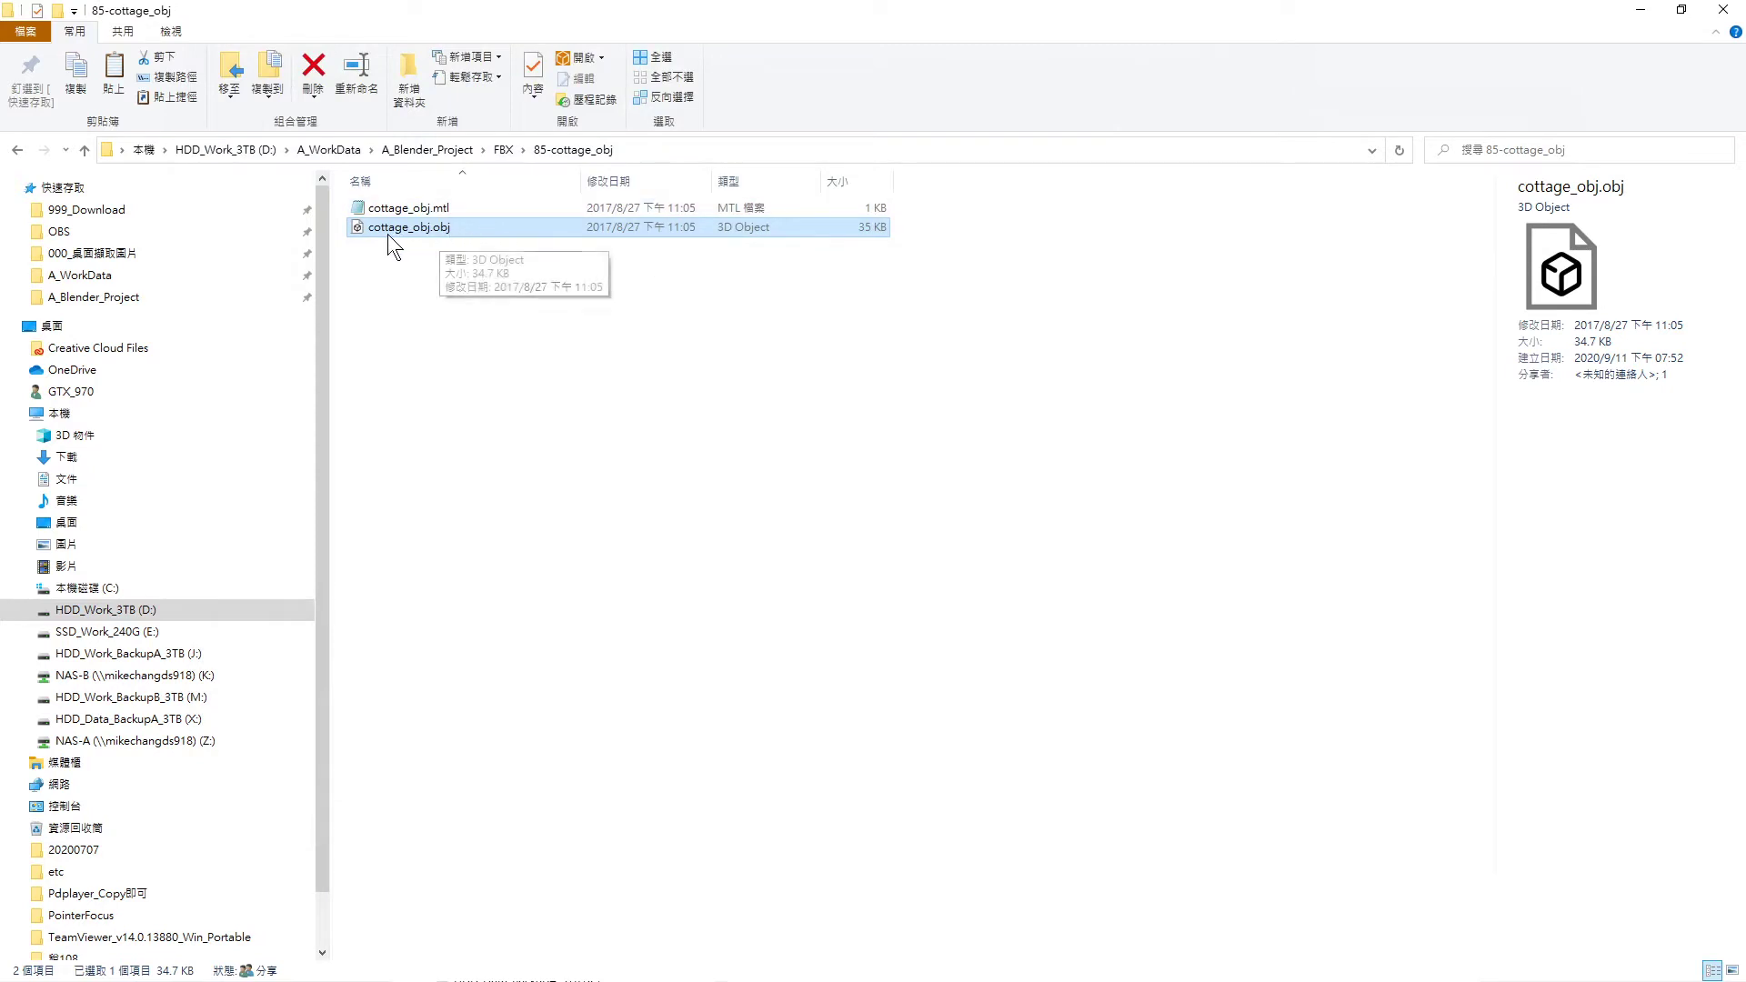
Read the cottage_texture, ground and light_1 materials in cottage_obj.mtl, then return Explorer to FBX
double_click(445, 207)
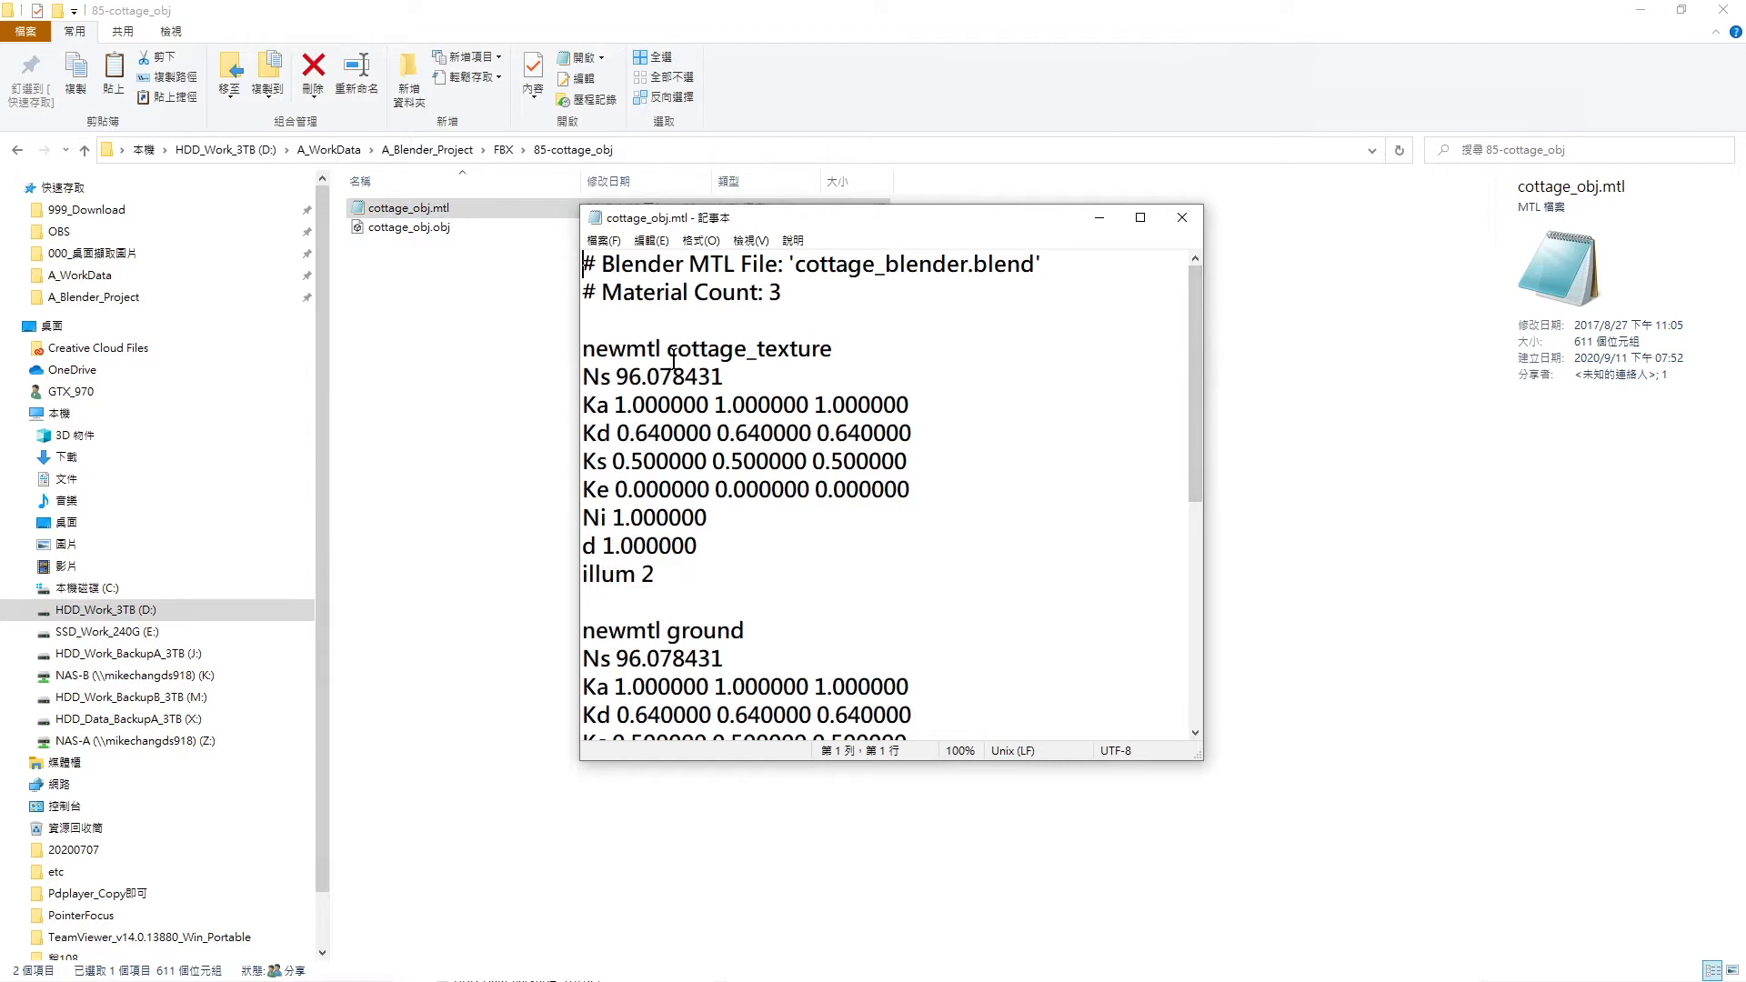
drag(608, 348, 833, 351)
click(913, 391)
drag(587, 348, 834, 350)
click(900, 491)
scroll(905, 467, down, 5)
scroll(905, 467, down, 1)
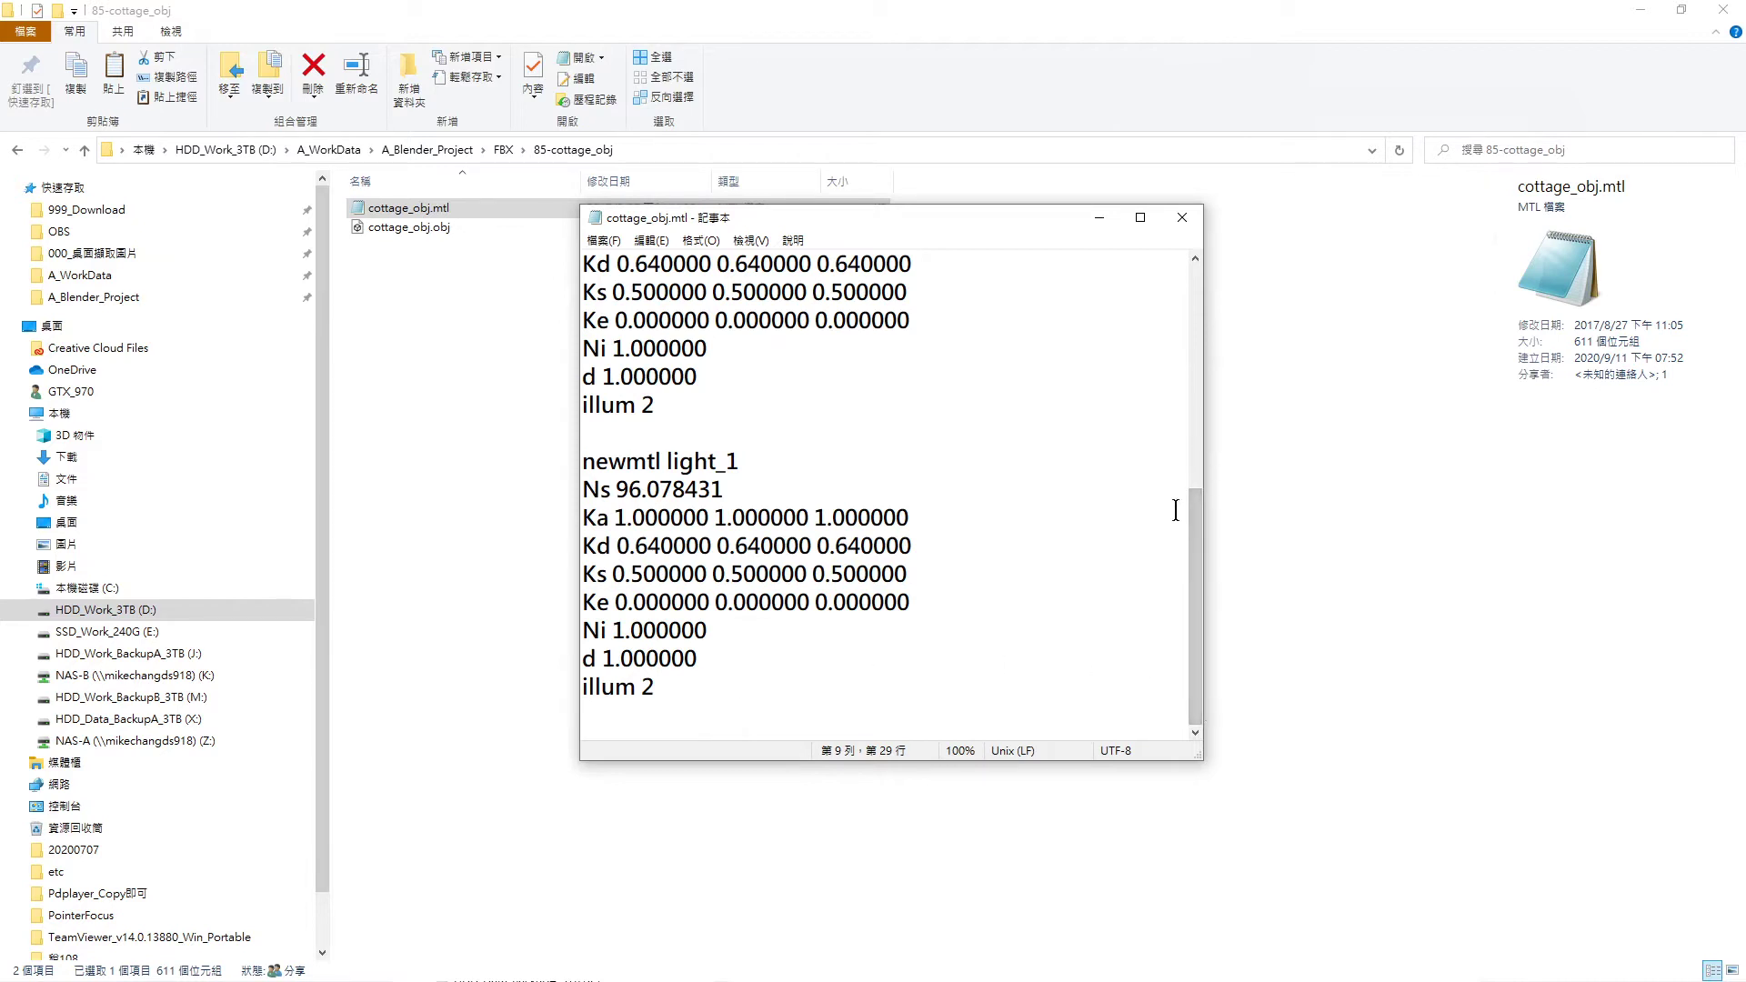
drag(1197, 573, 1193, 346)
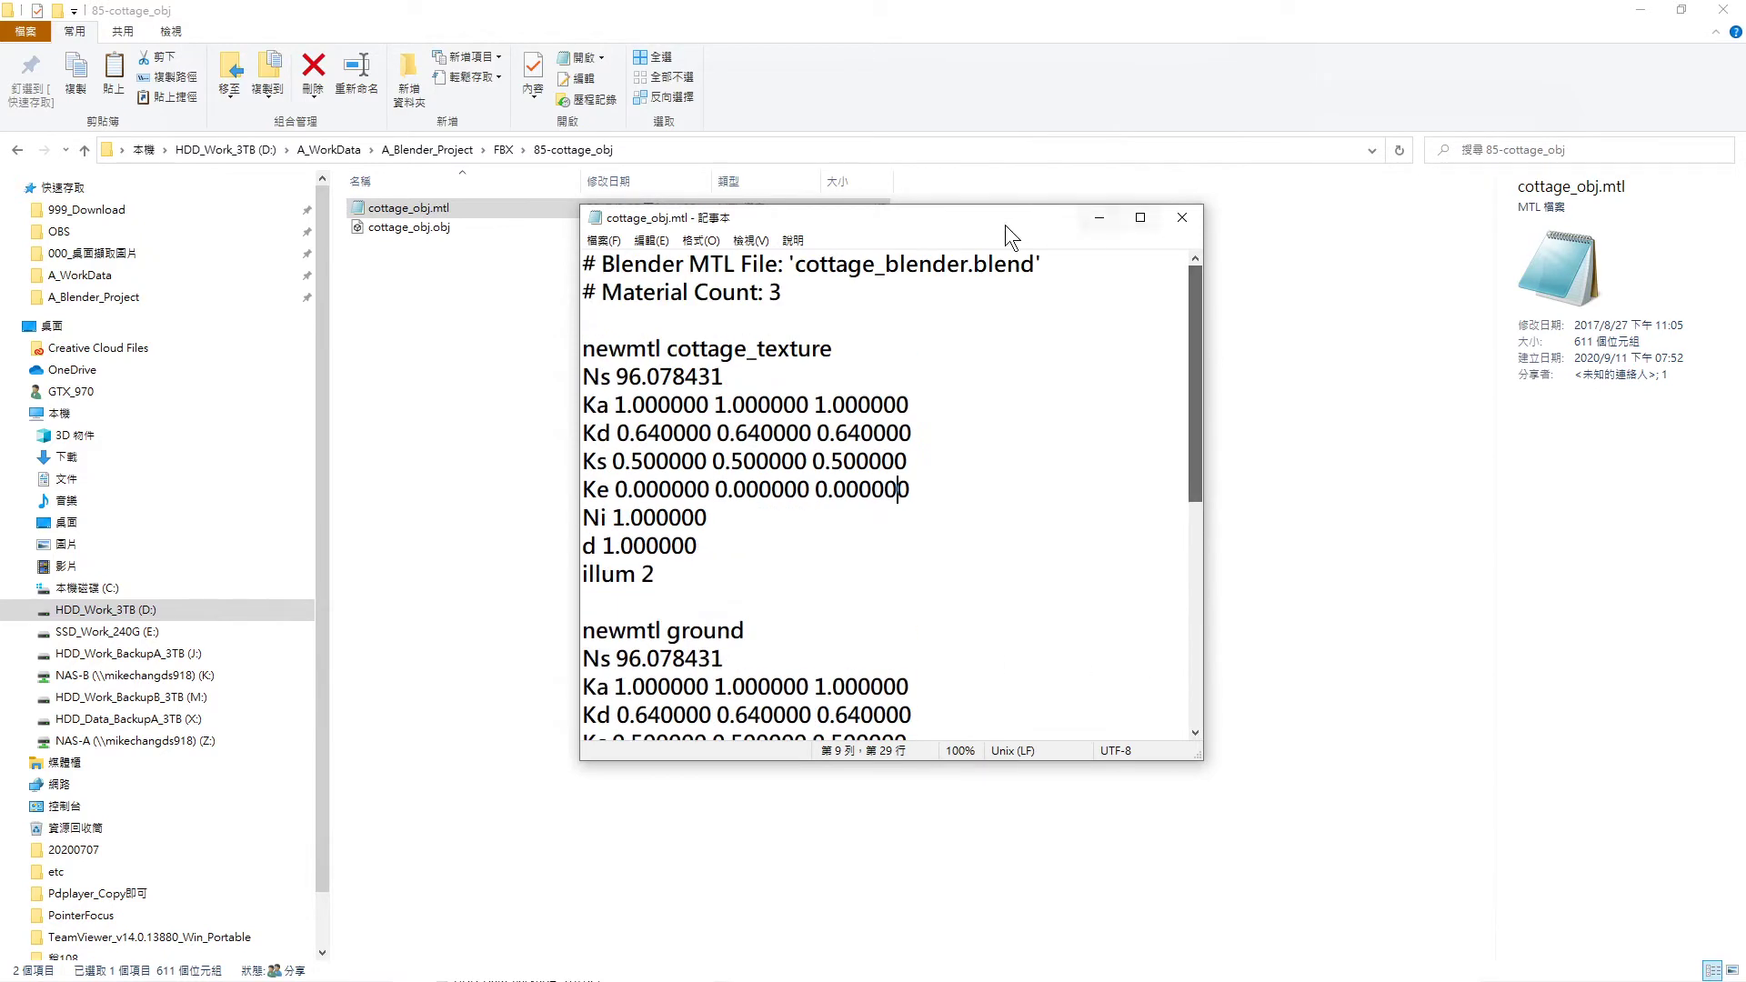
drag(1006, 226, 1319, 217)
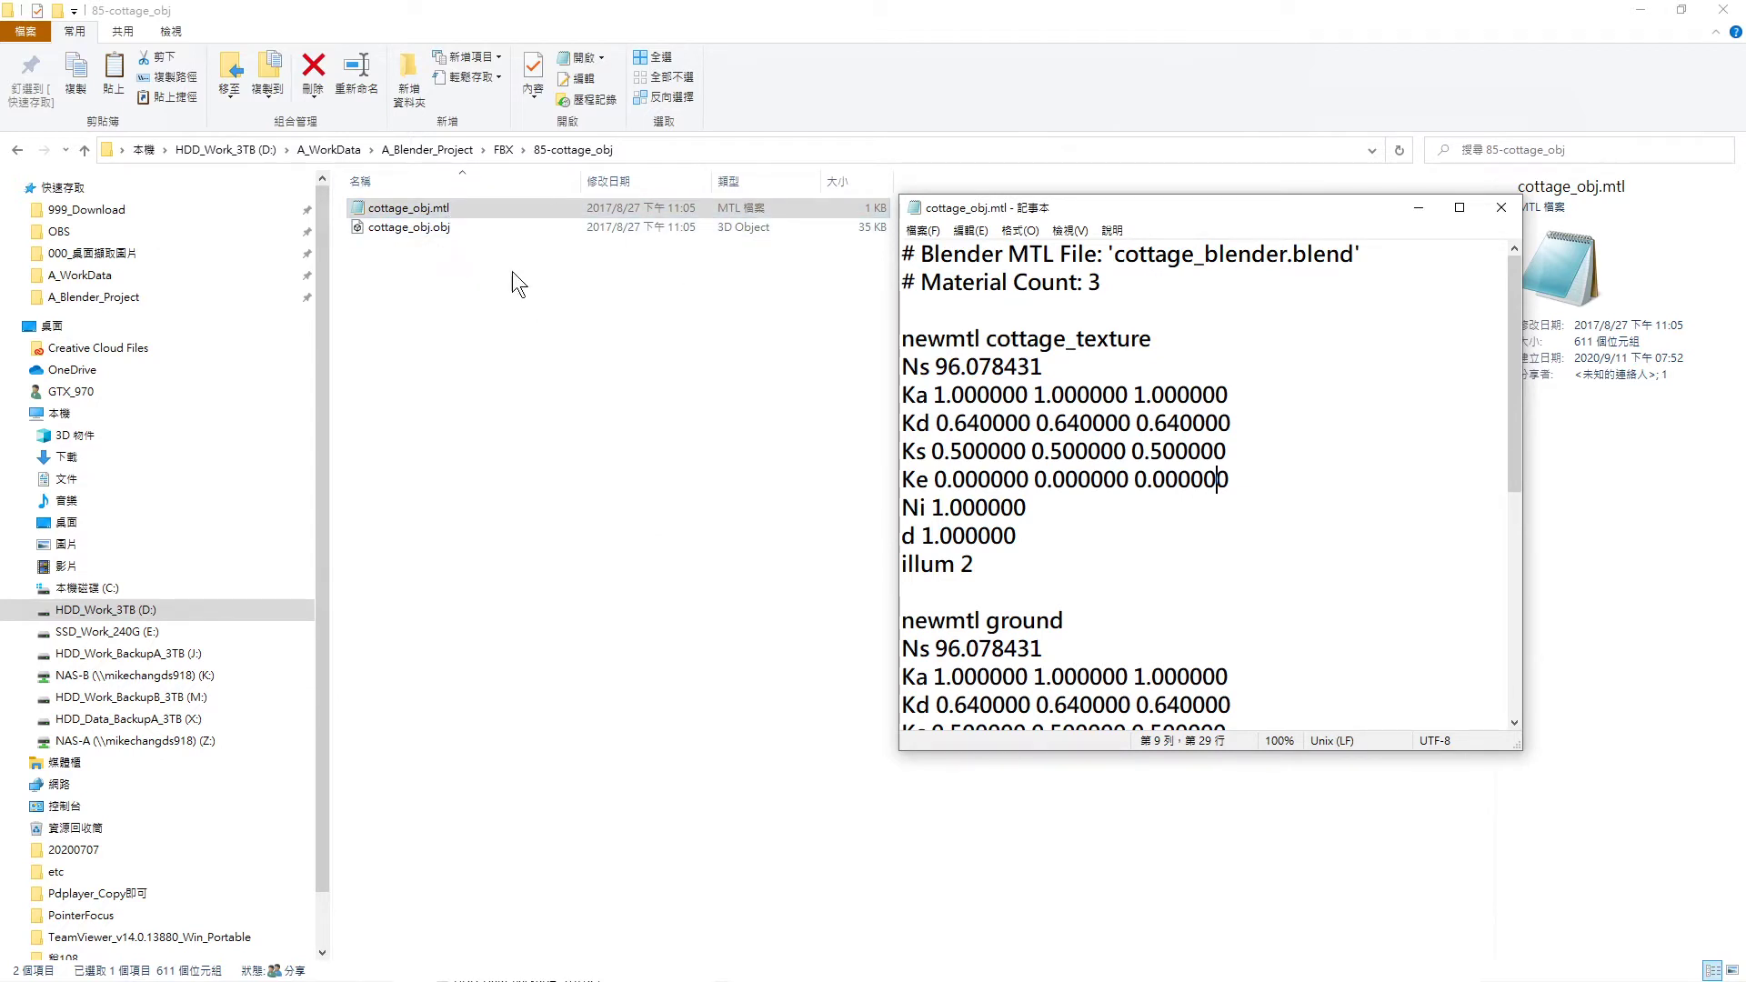
click(1502, 207)
key(alt+Left)
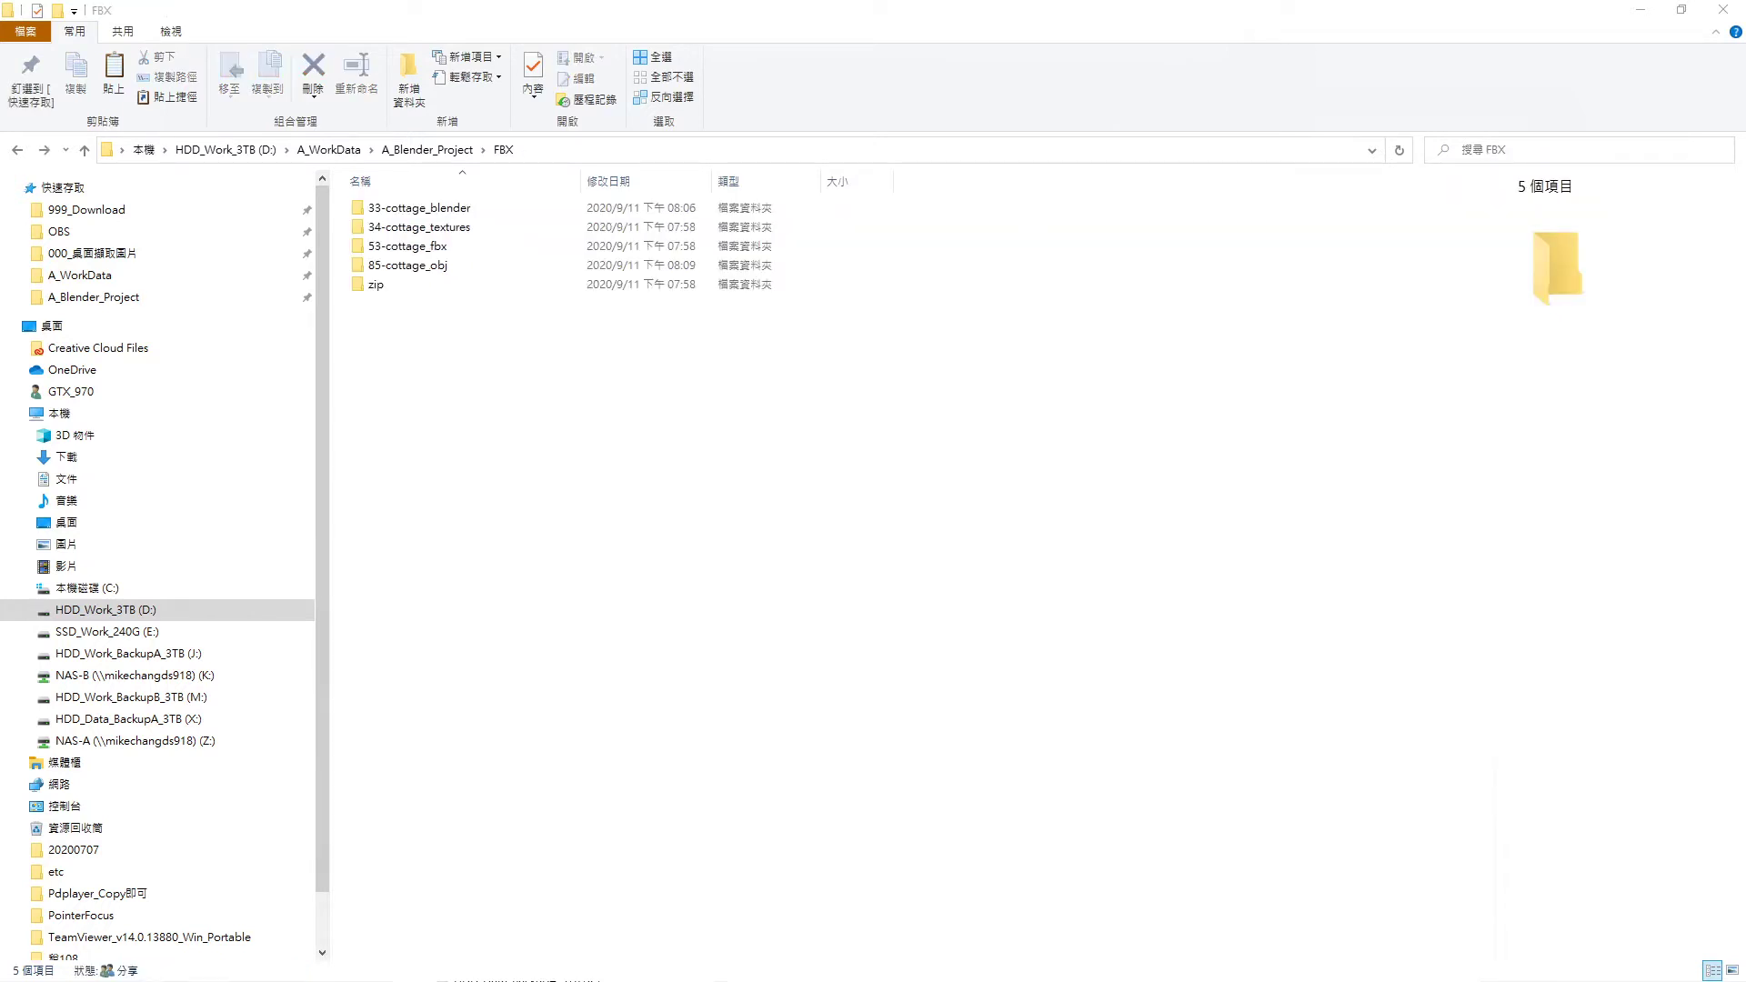
Maximize Chrome and scroll through the shejiedu article on opening 3ds Max mat files
key(alt+Tab)
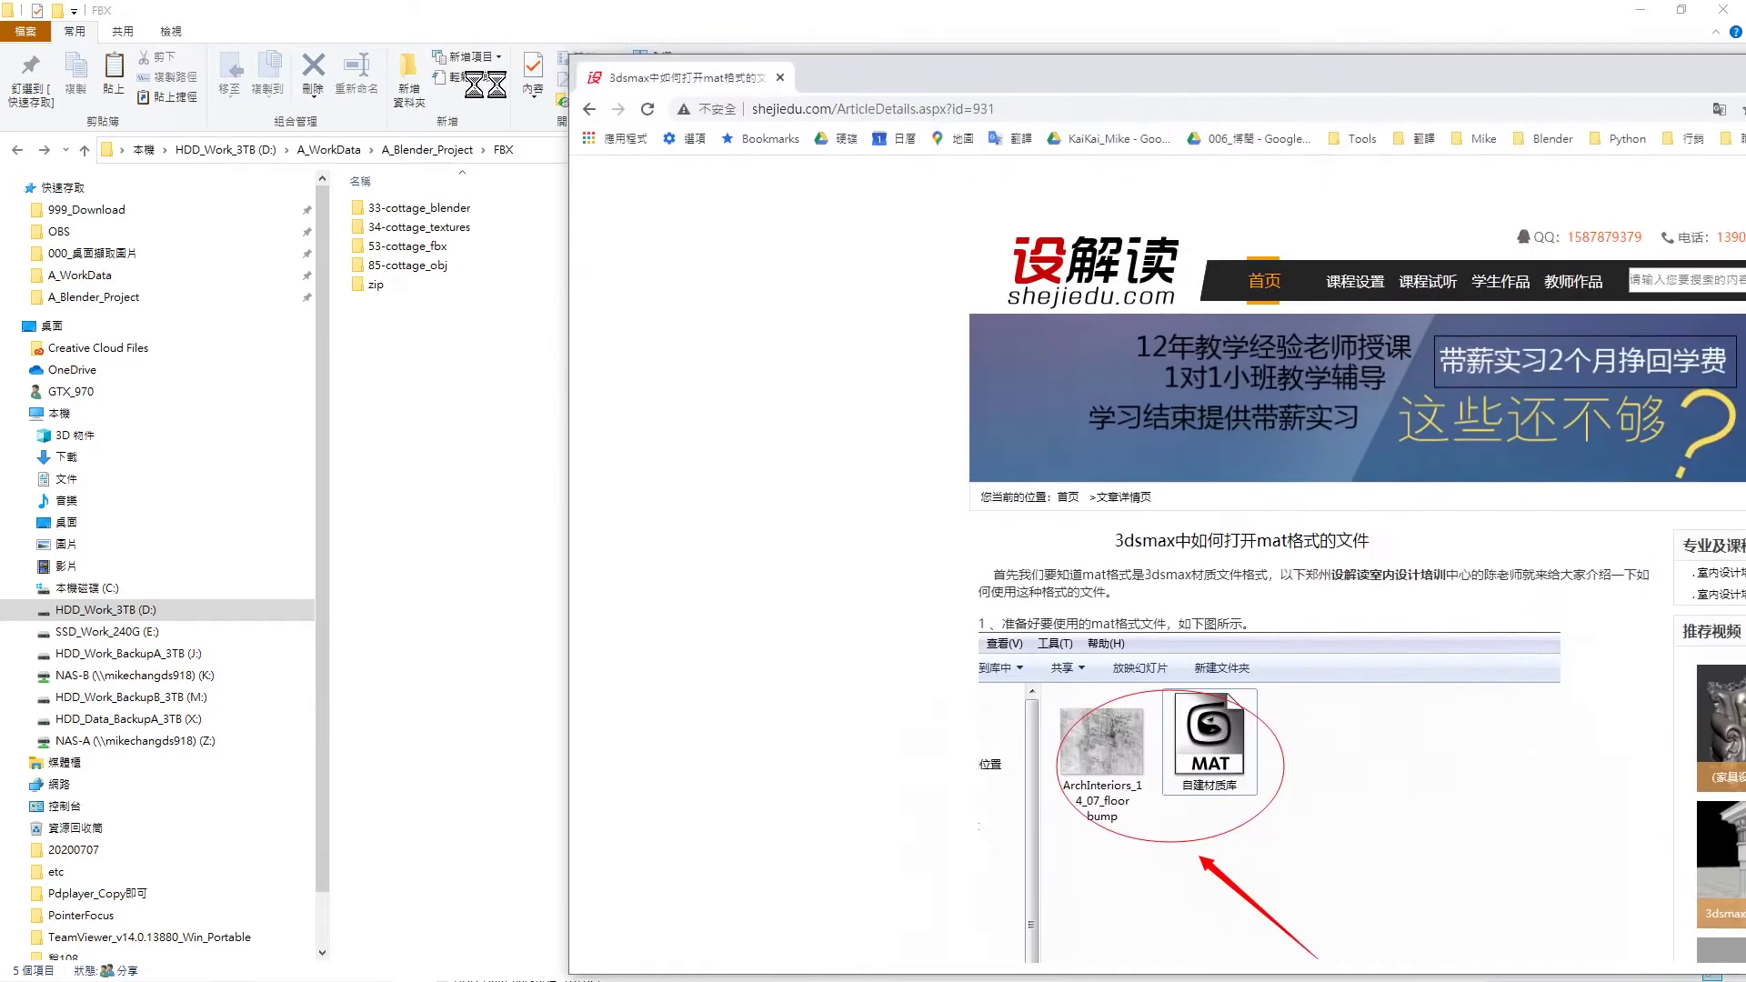
drag(1525, 70, 827, 36)
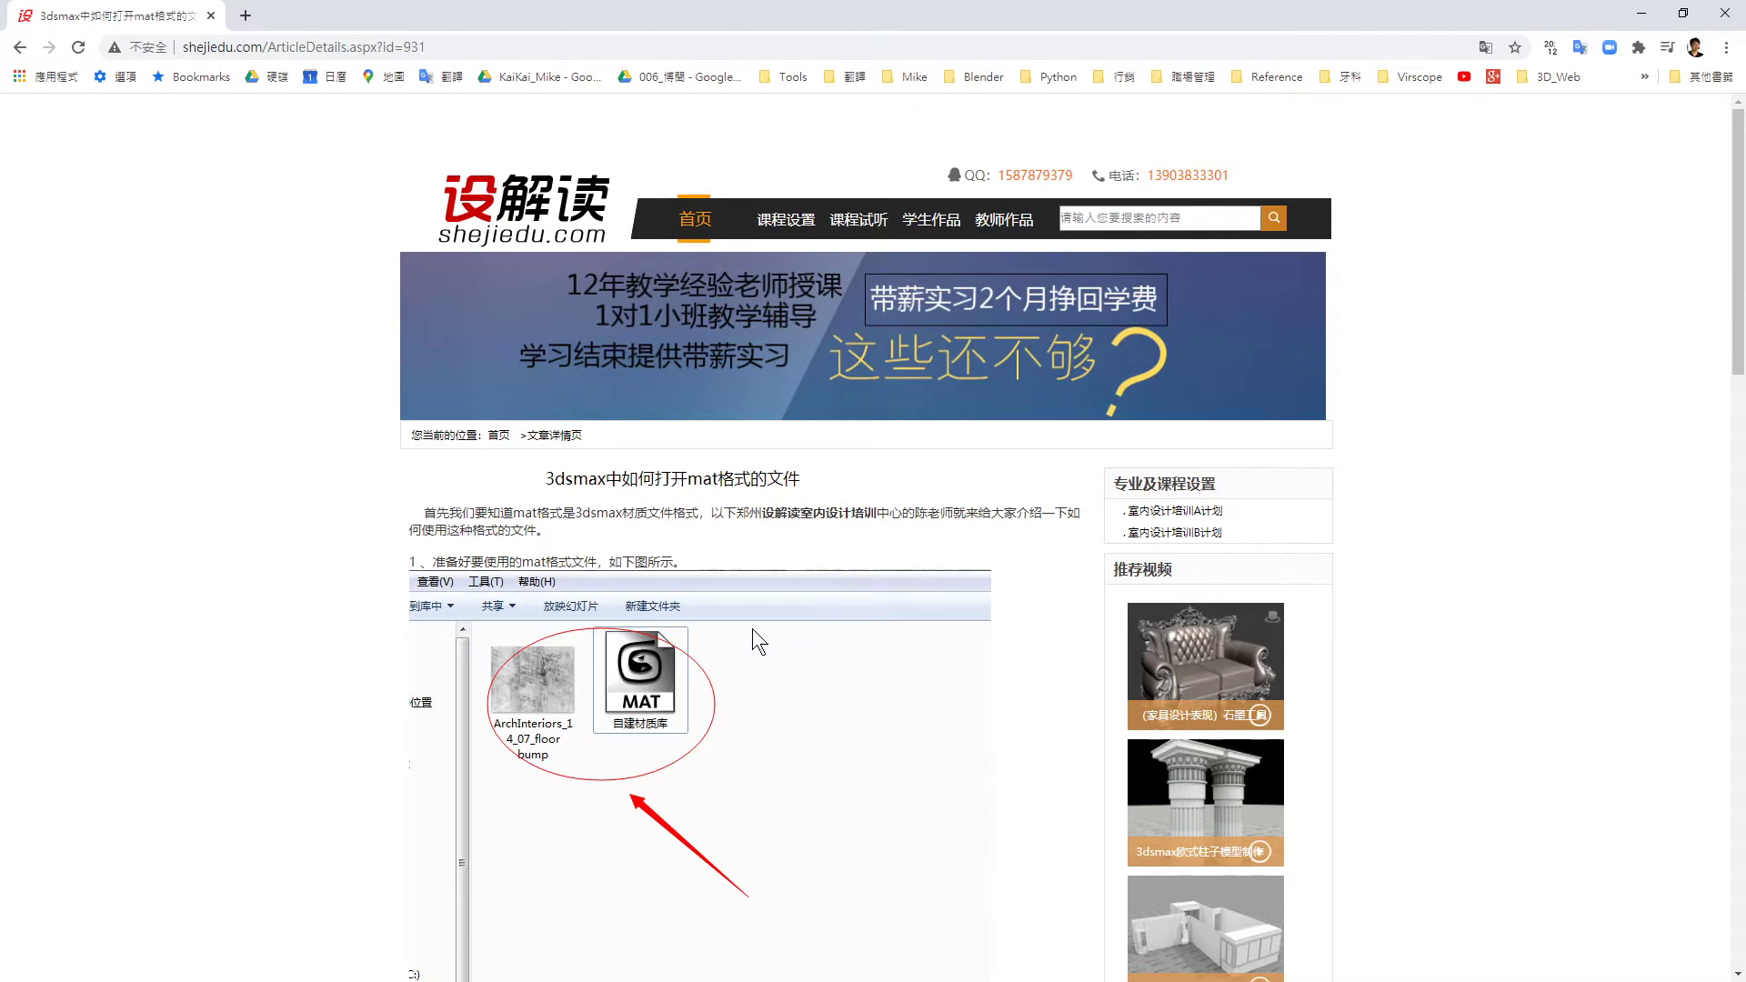
scroll(765, 636, down, 2)
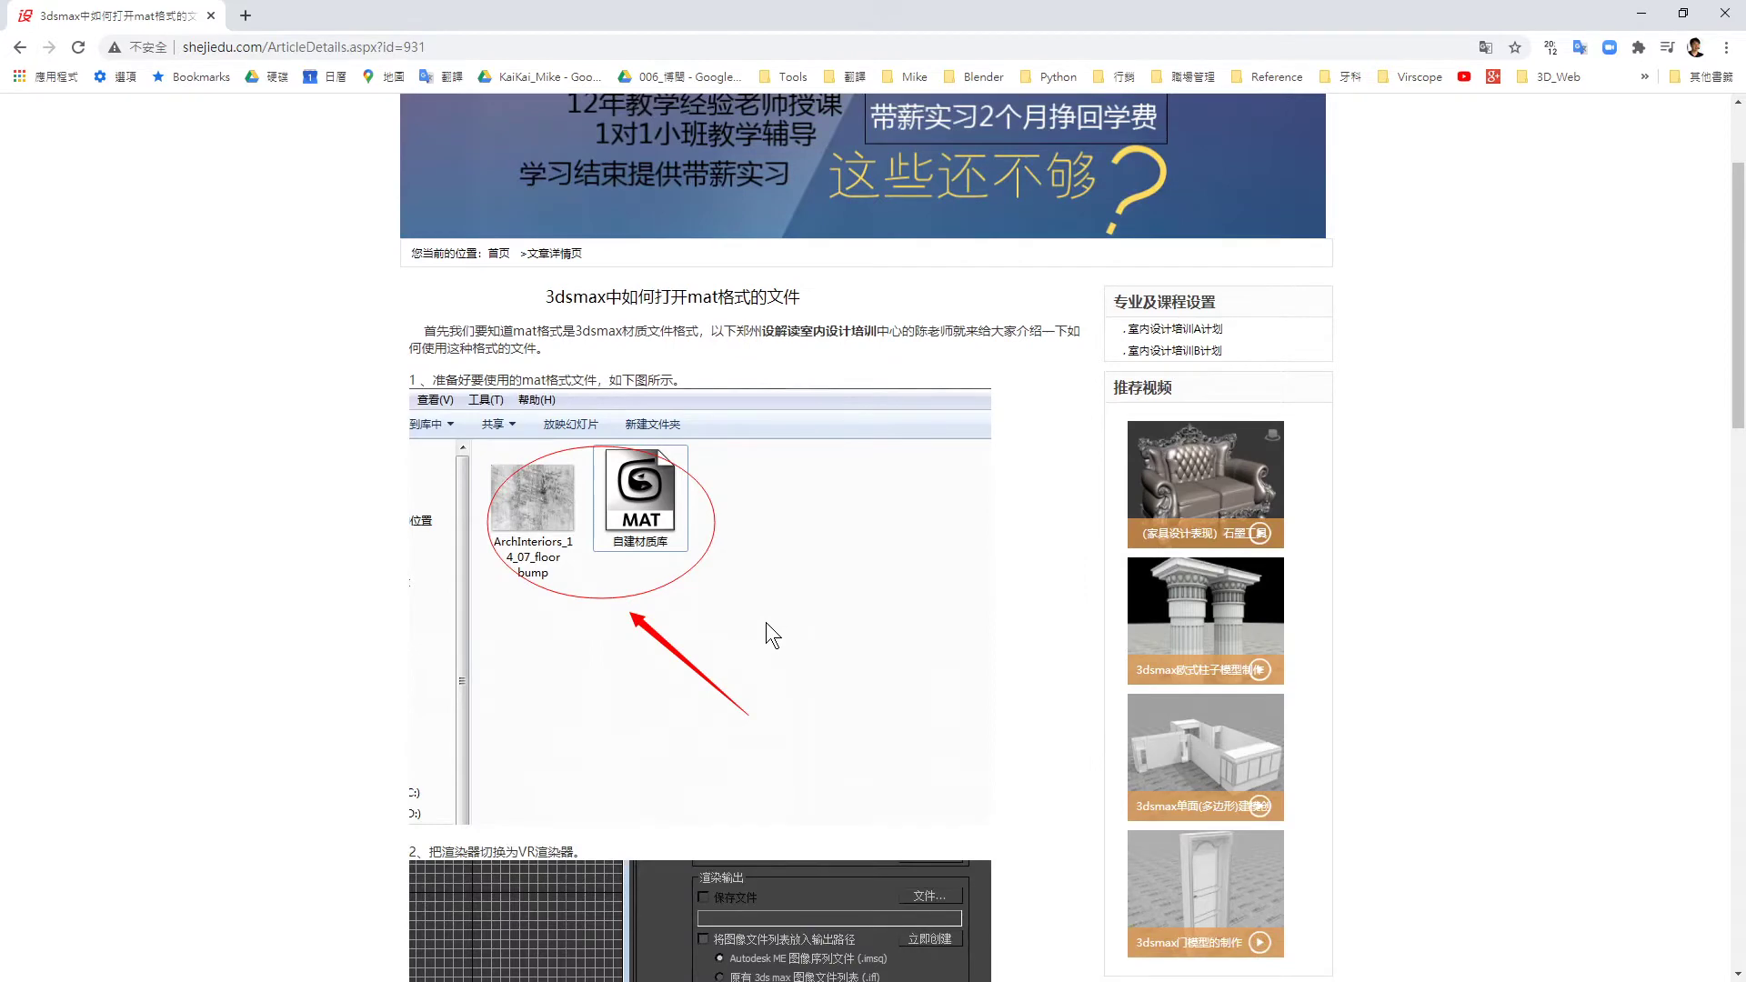
scroll(777, 441, down, 5)
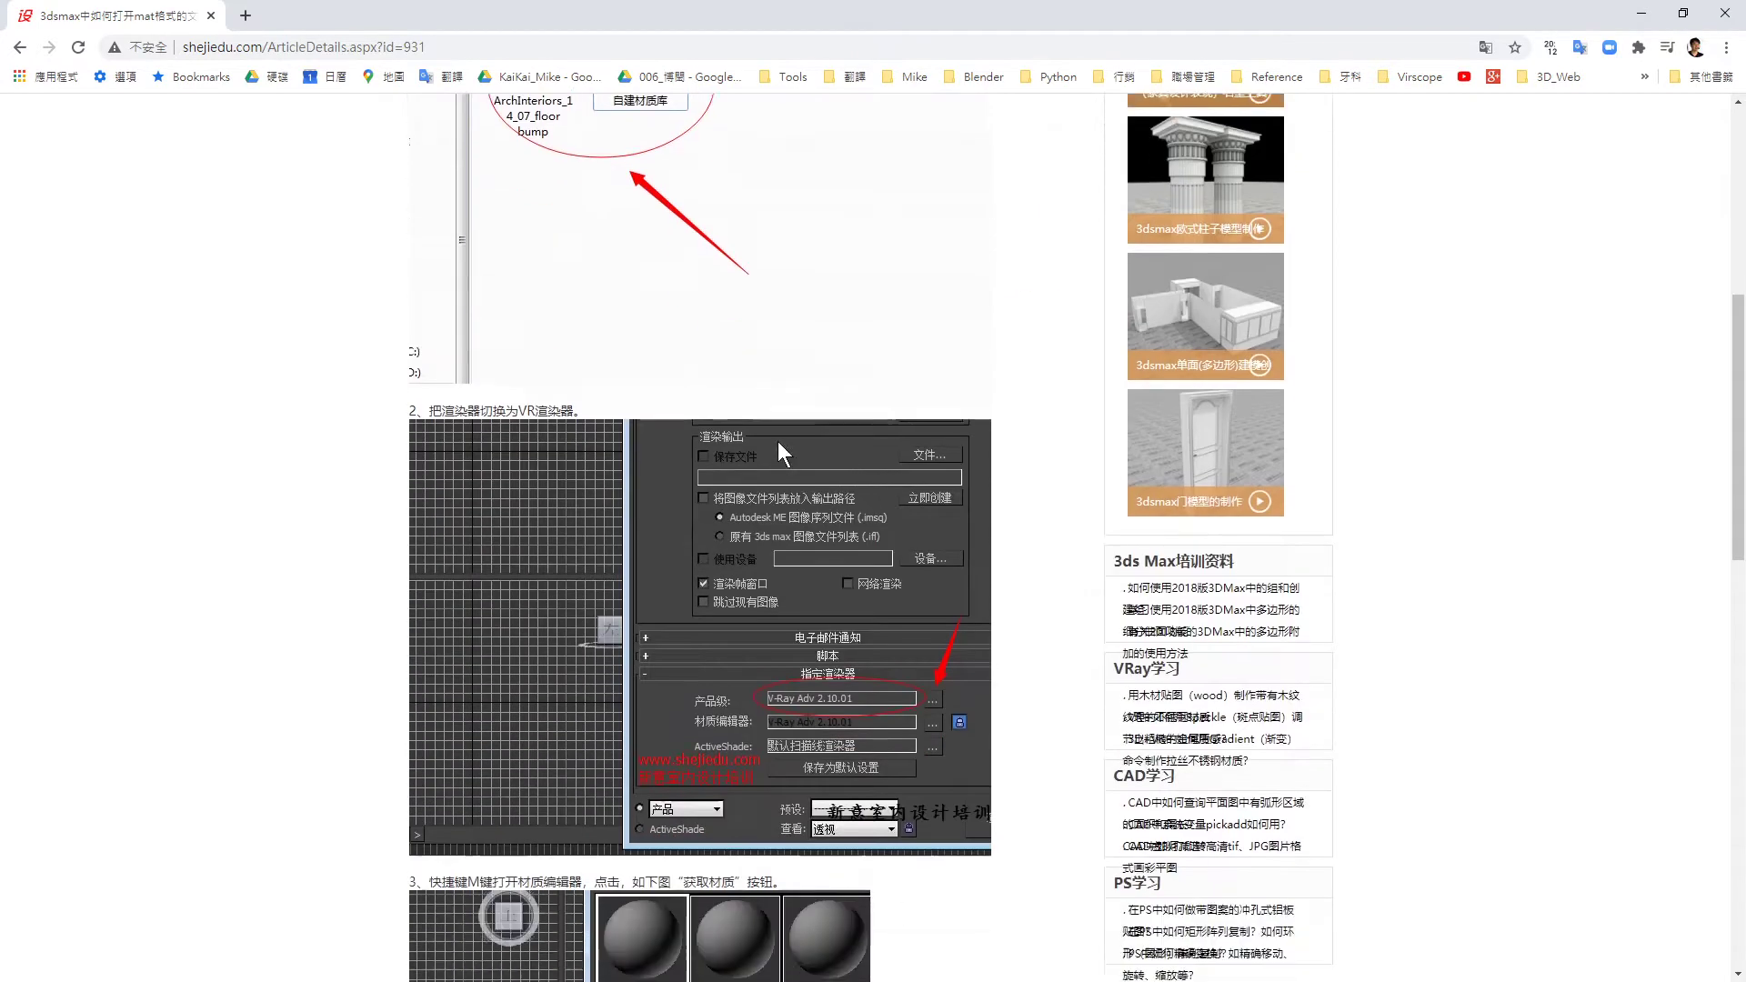
scroll(778, 440, down, 2)
scroll(778, 441, up, 9)
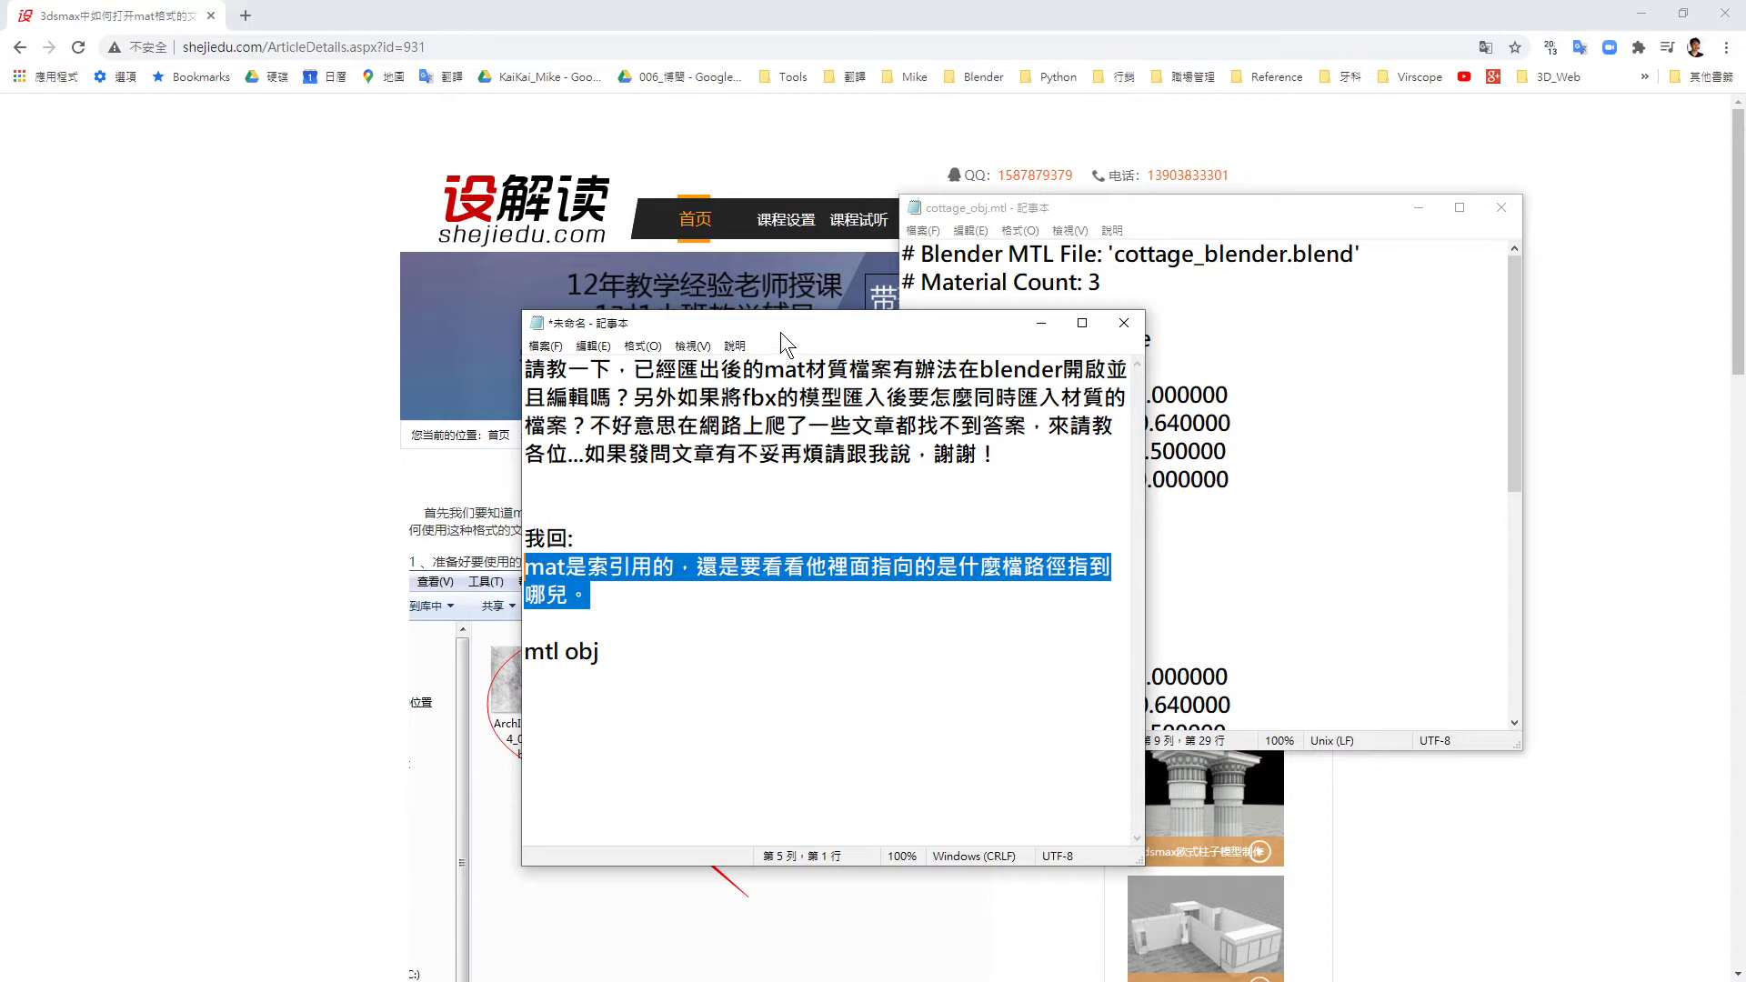
Move the note over cottage_obj.mtl and highlight 'mat', 'mtl' and the FBX import question
mouse_move(781, 333)
mouse_down()
mouse_move(1007, 295)
mouse_move(1128, 180)
mouse_up()
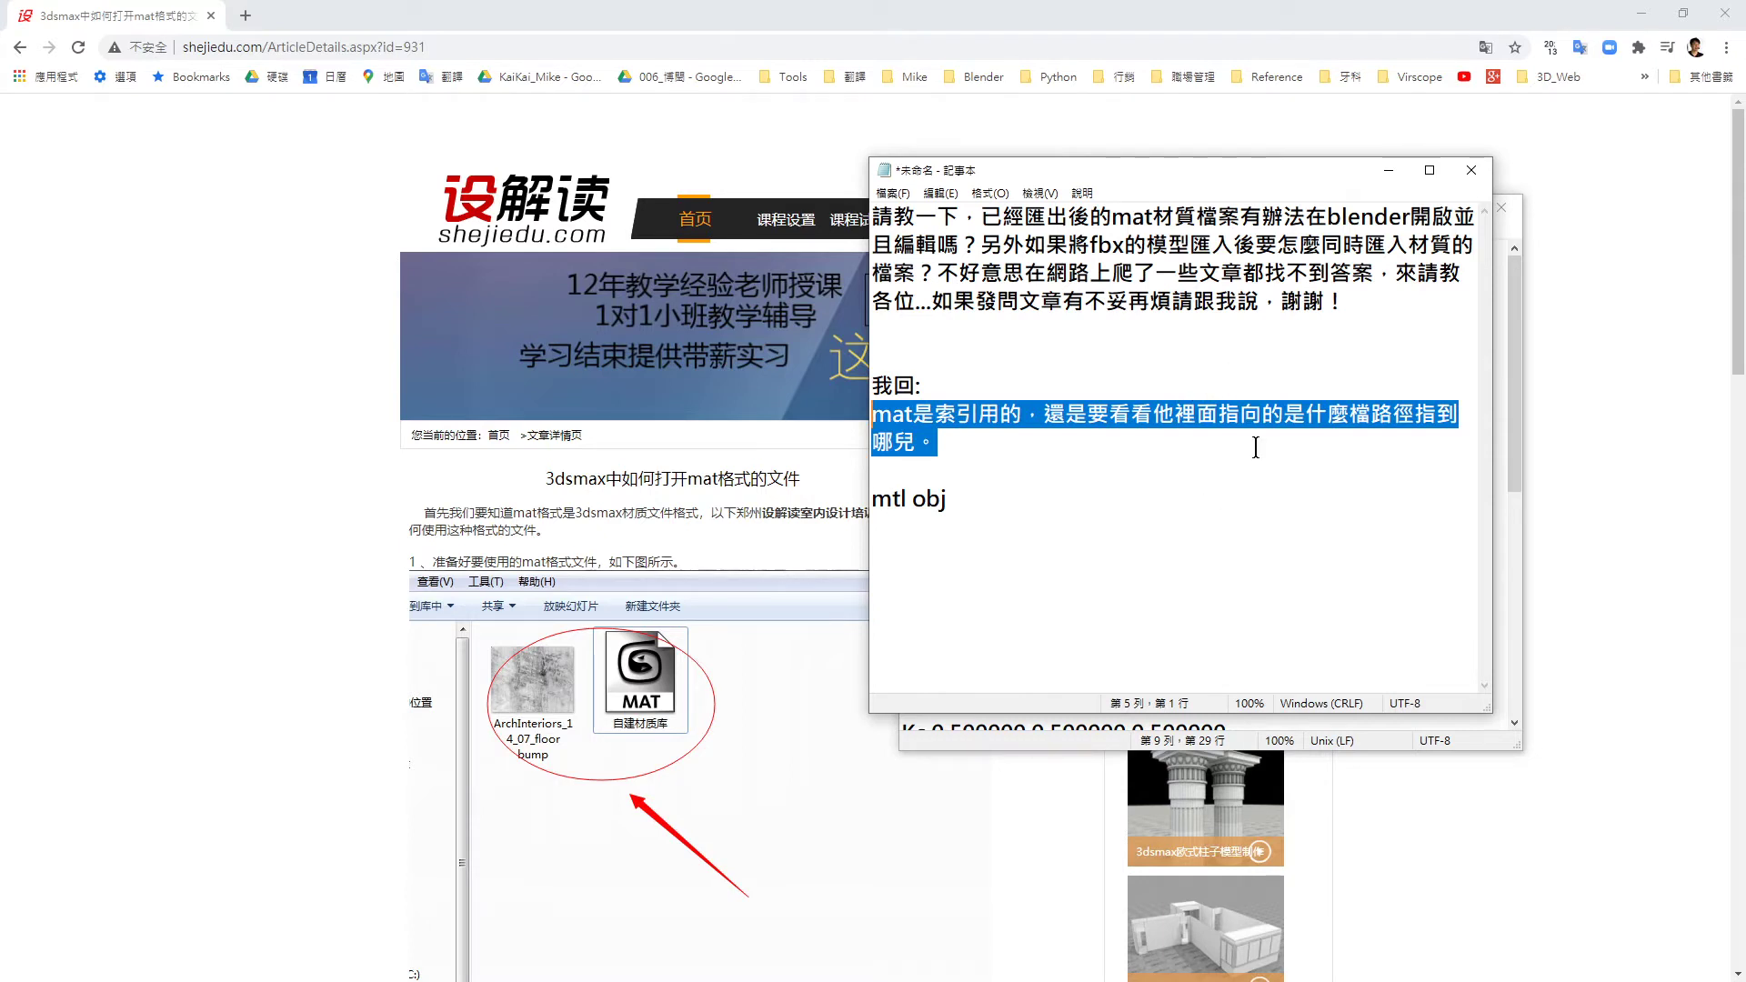
click(1001, 480)
drag(914, 414, 873, 416)
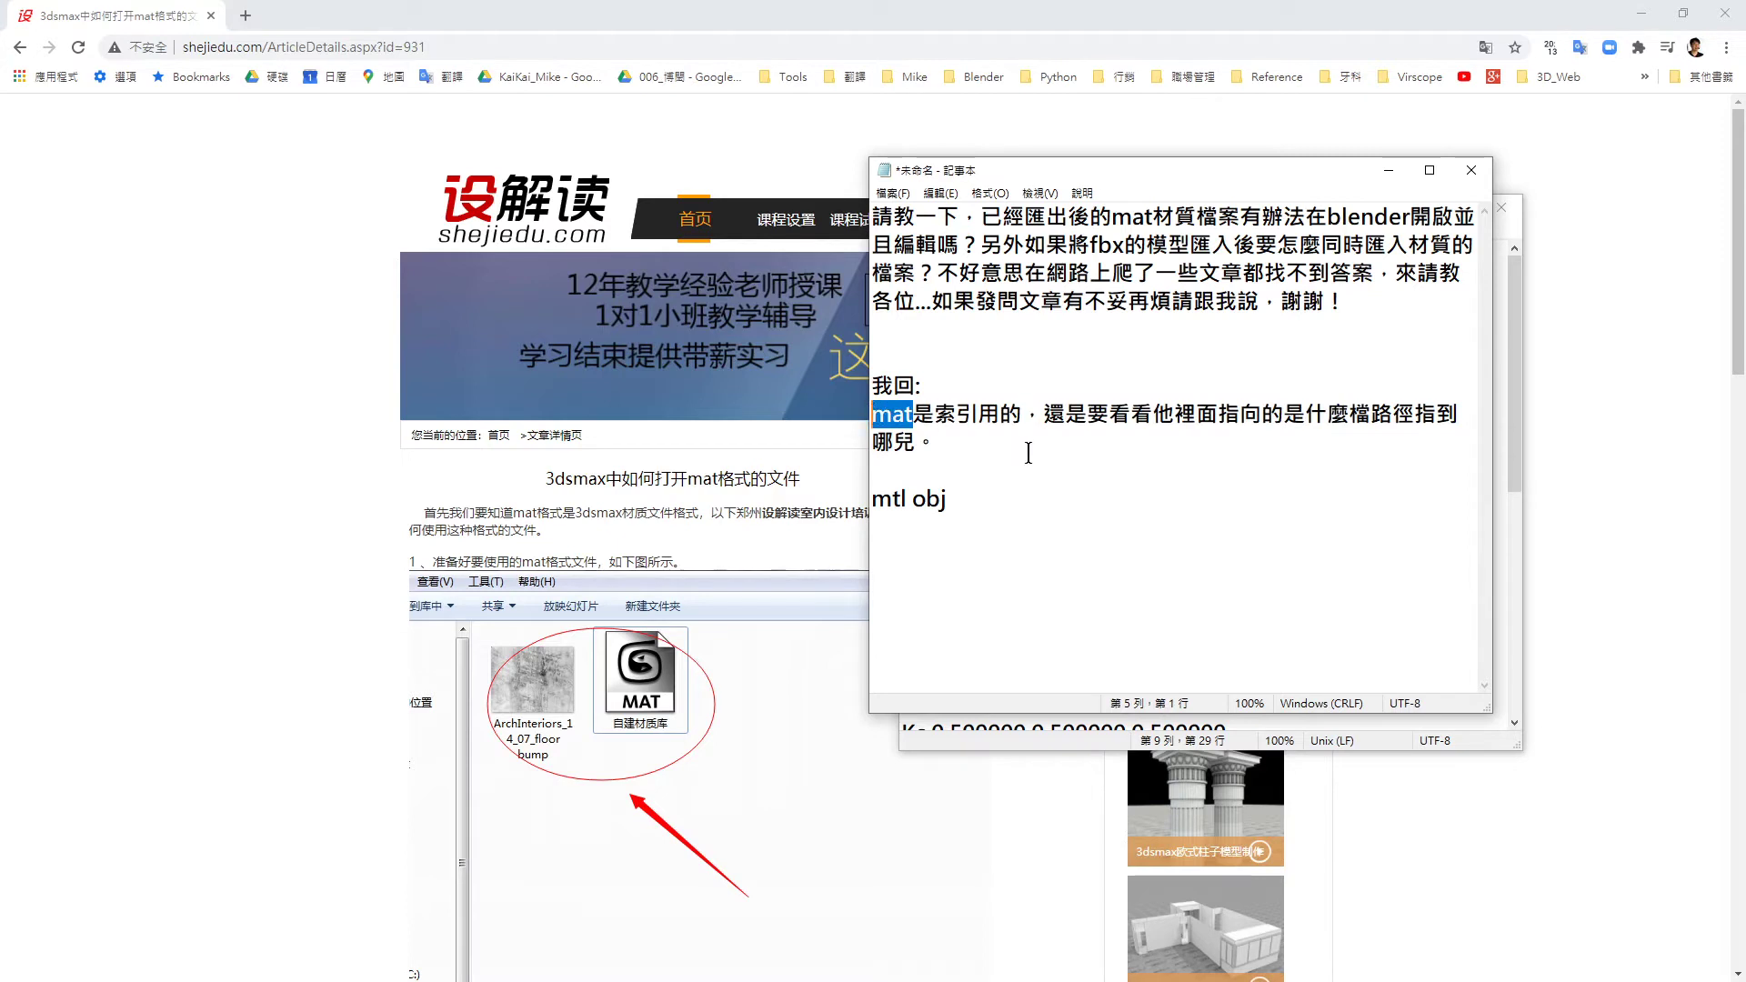
click(946, 499)
drag(914, 498, 877, 498)
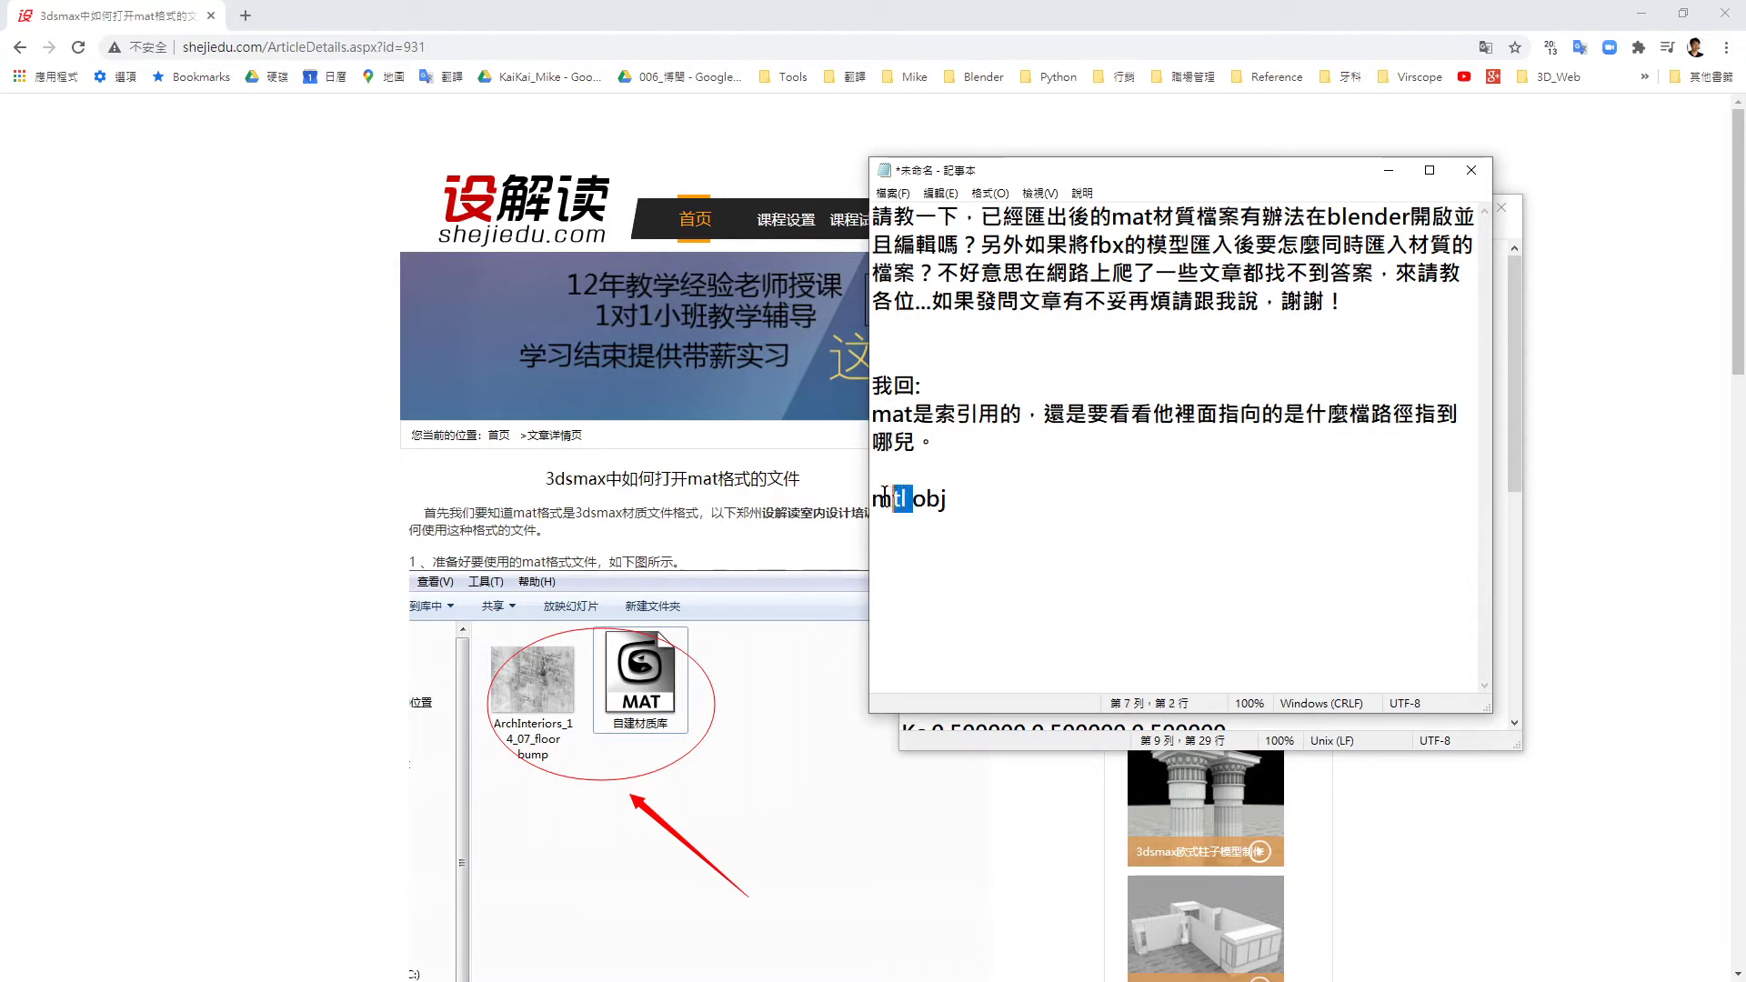
click(1012, 496)
mouse_move(980, 244)
mouse_down()
mouse_move(1475, 244)
mouse_move(961, 244)
mouse_move(916, 273)
mouse_up()
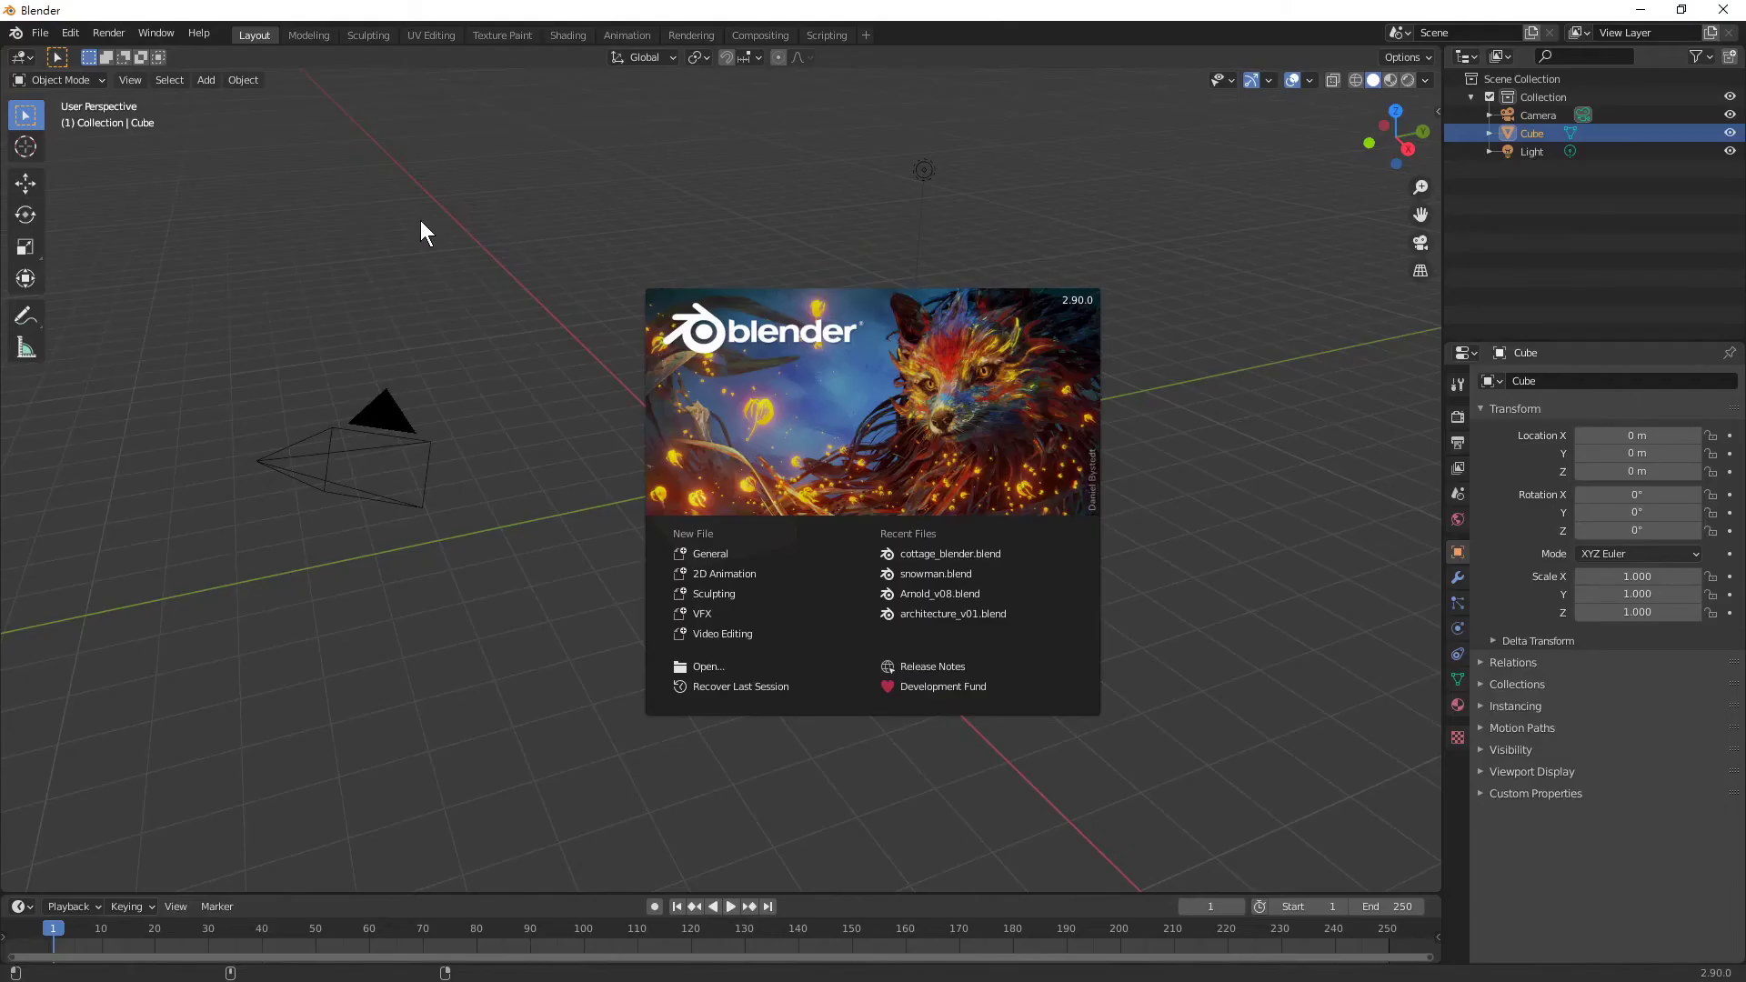
Dismiss the Blender splash screen and choose File > Open
click(420, 223)
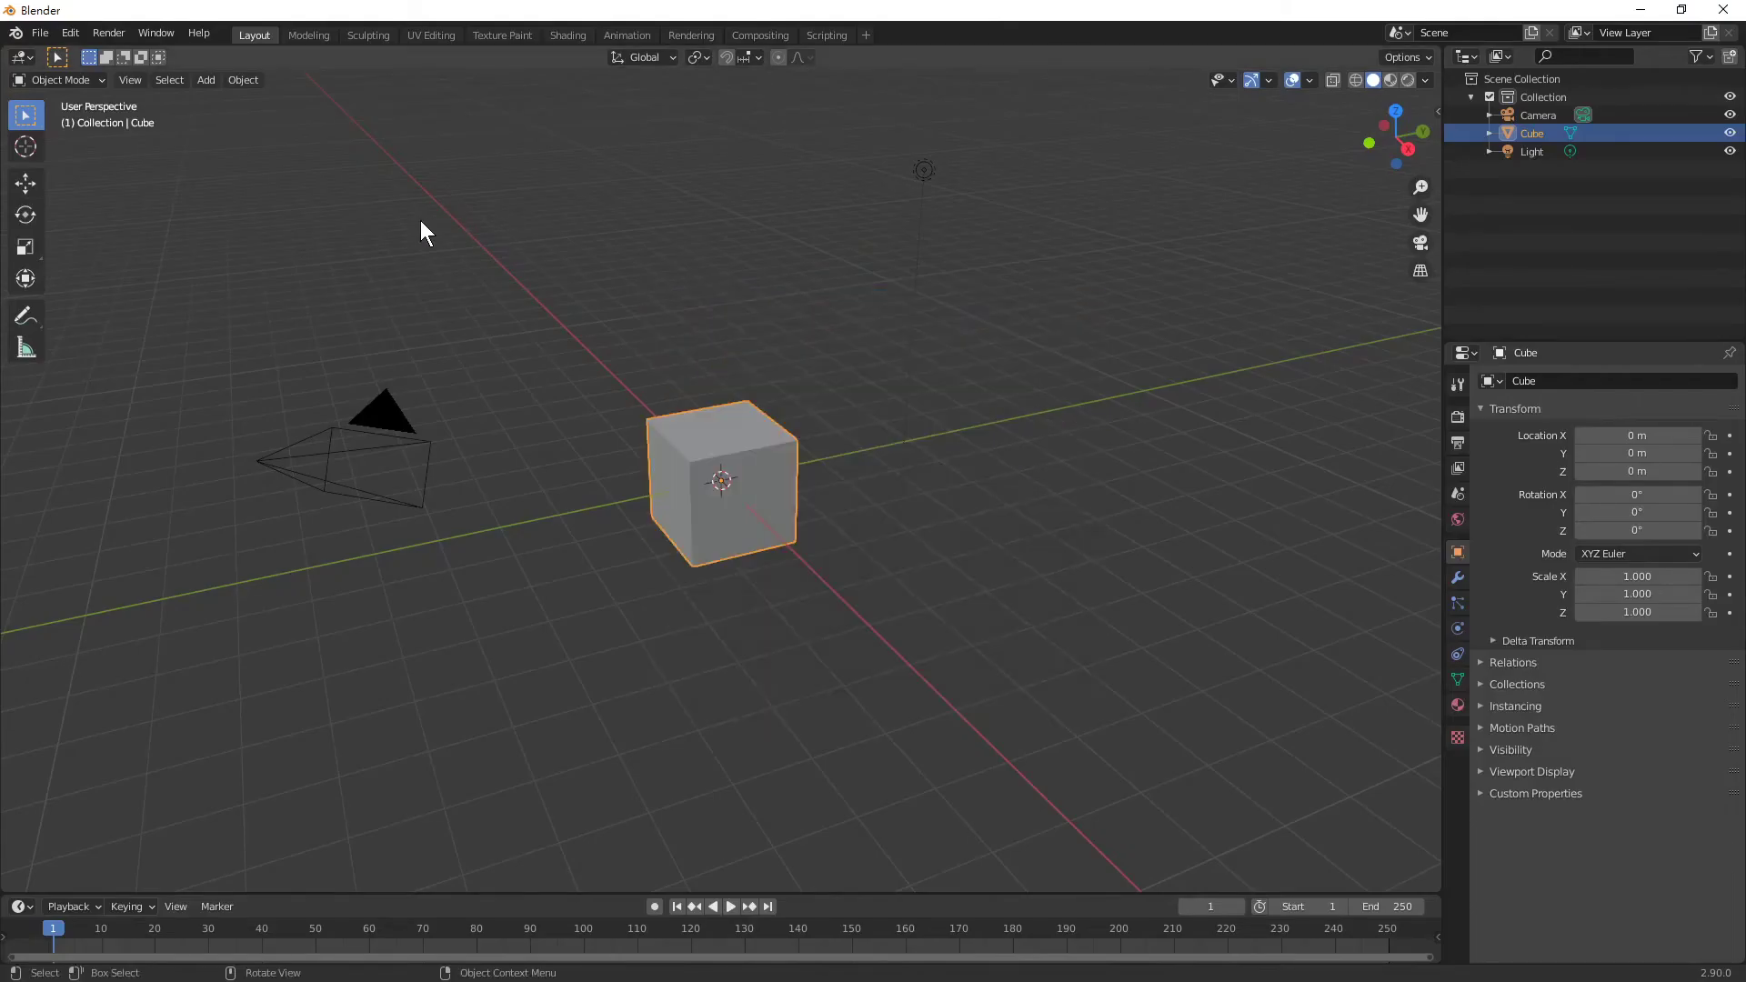
click(41, 32)
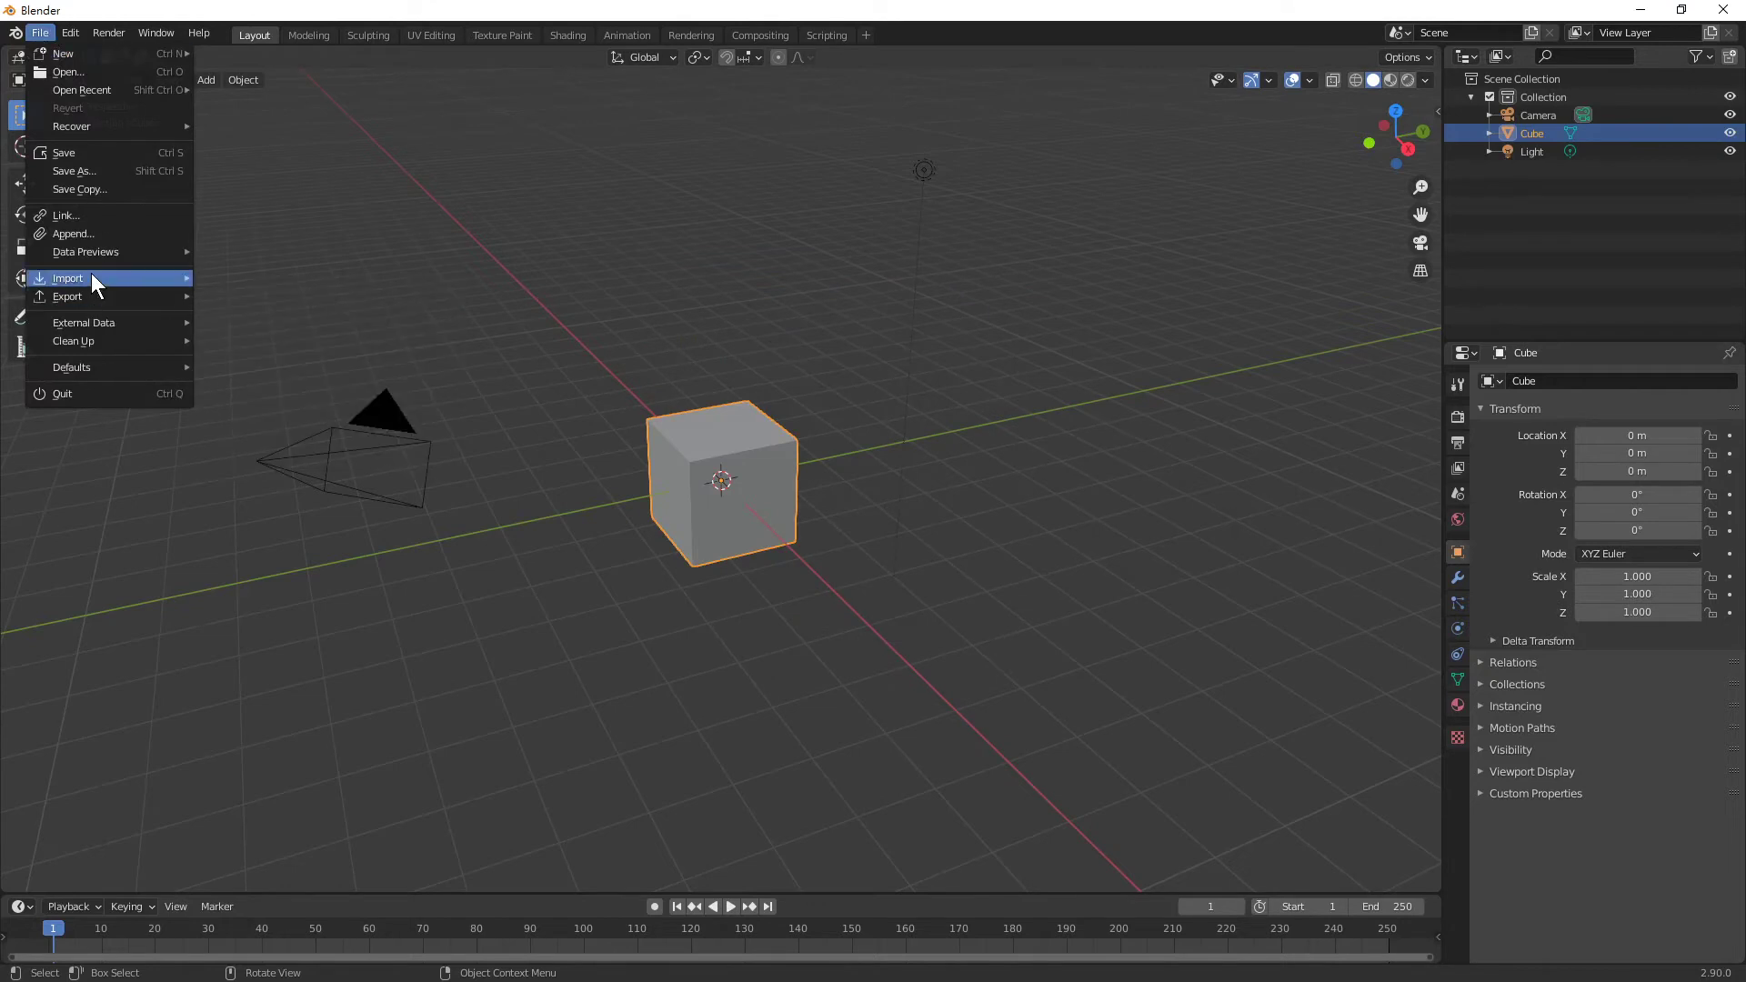
mouse_move(102, 278)
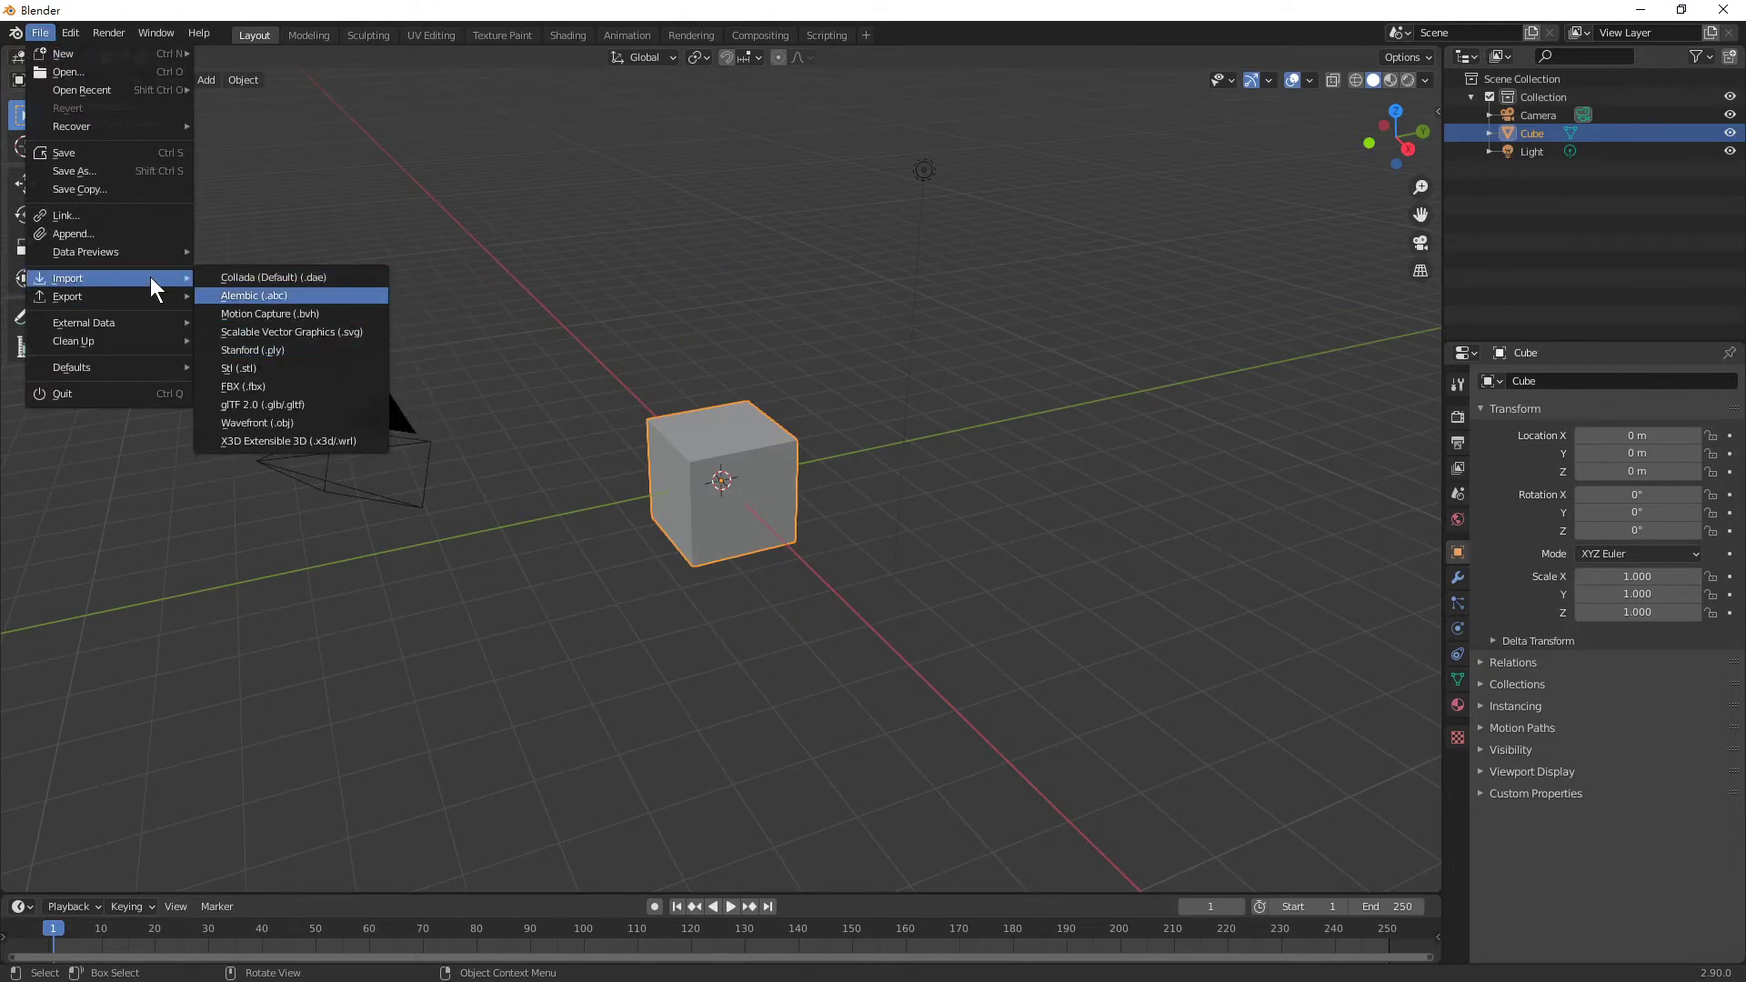
click(90, 69)
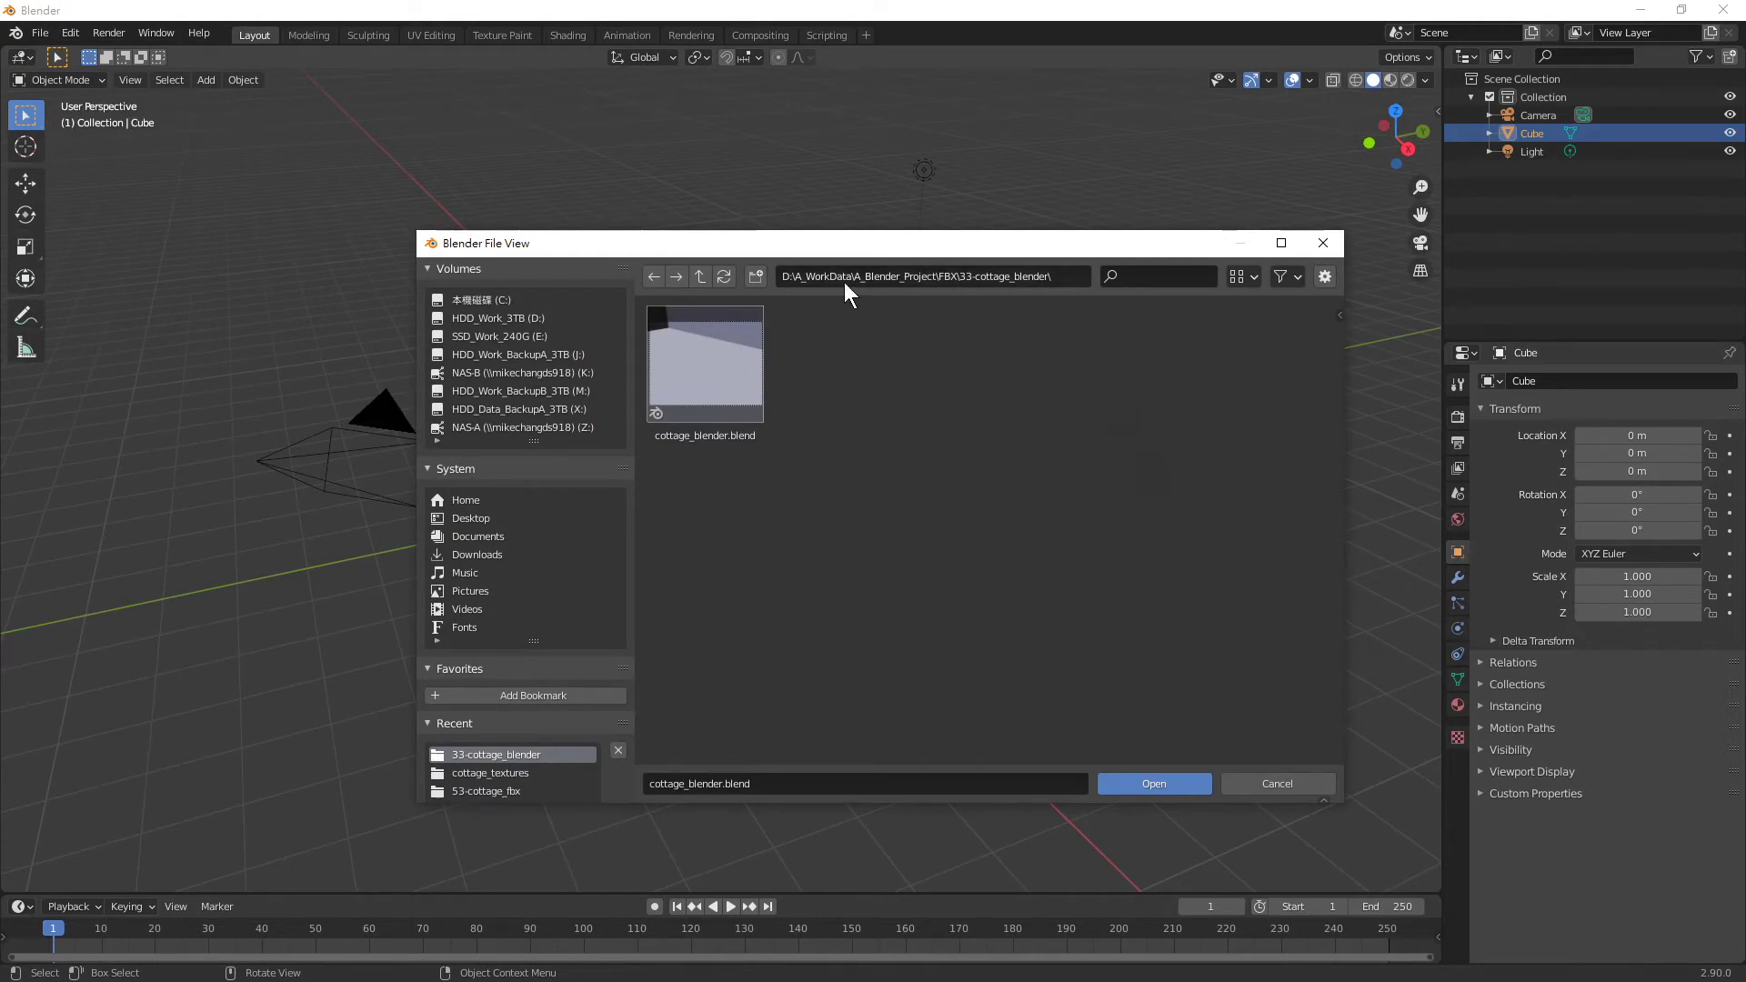
Load cottage_blender.blend from 33-cottage_blender and select the magenta cottage
click(698, 276)
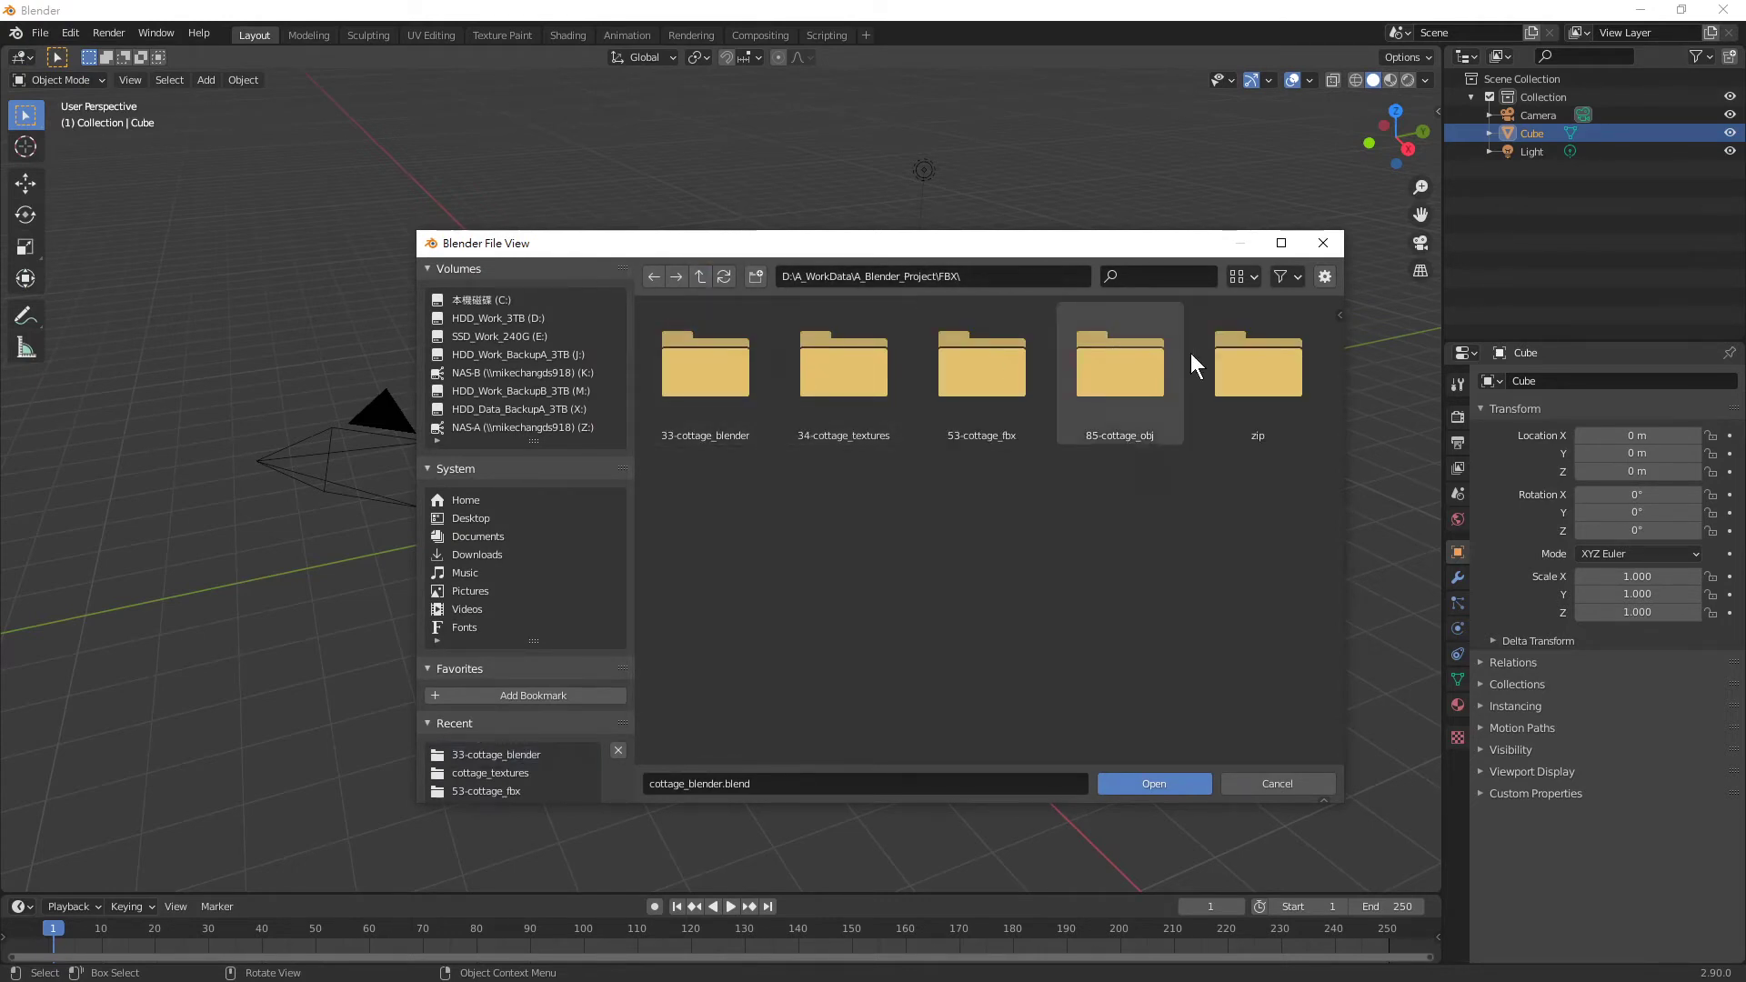
click(722, 375)
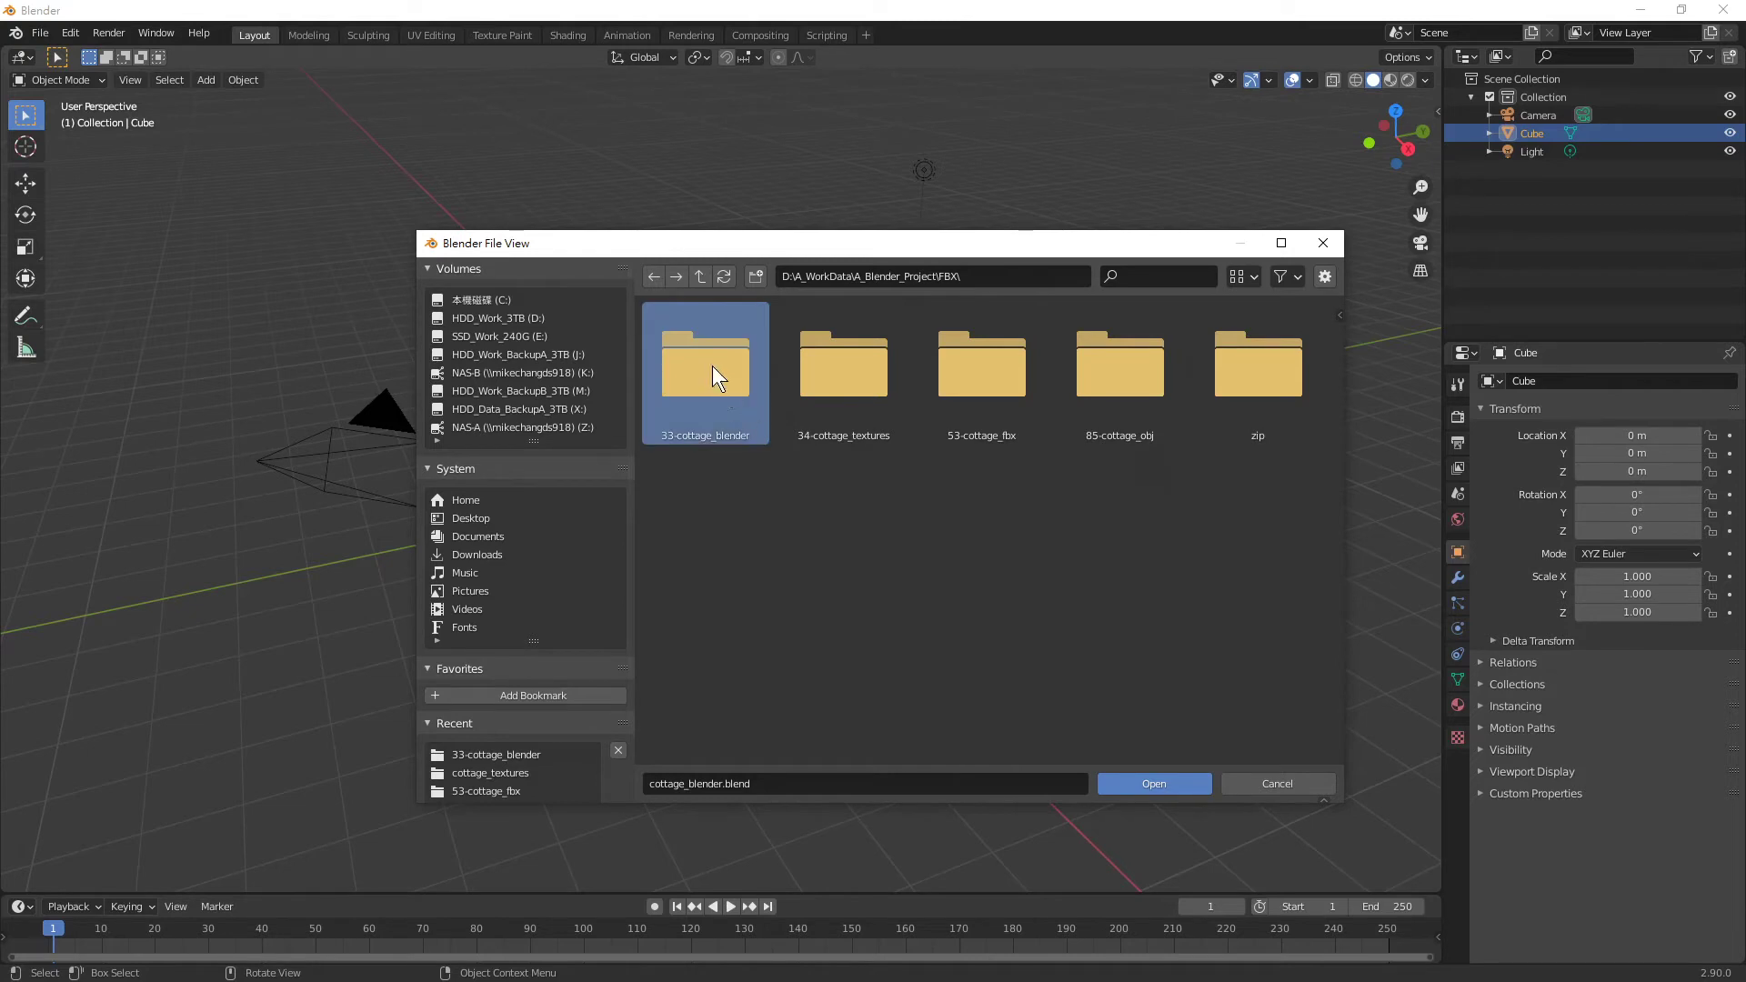
double_click(713, 365)
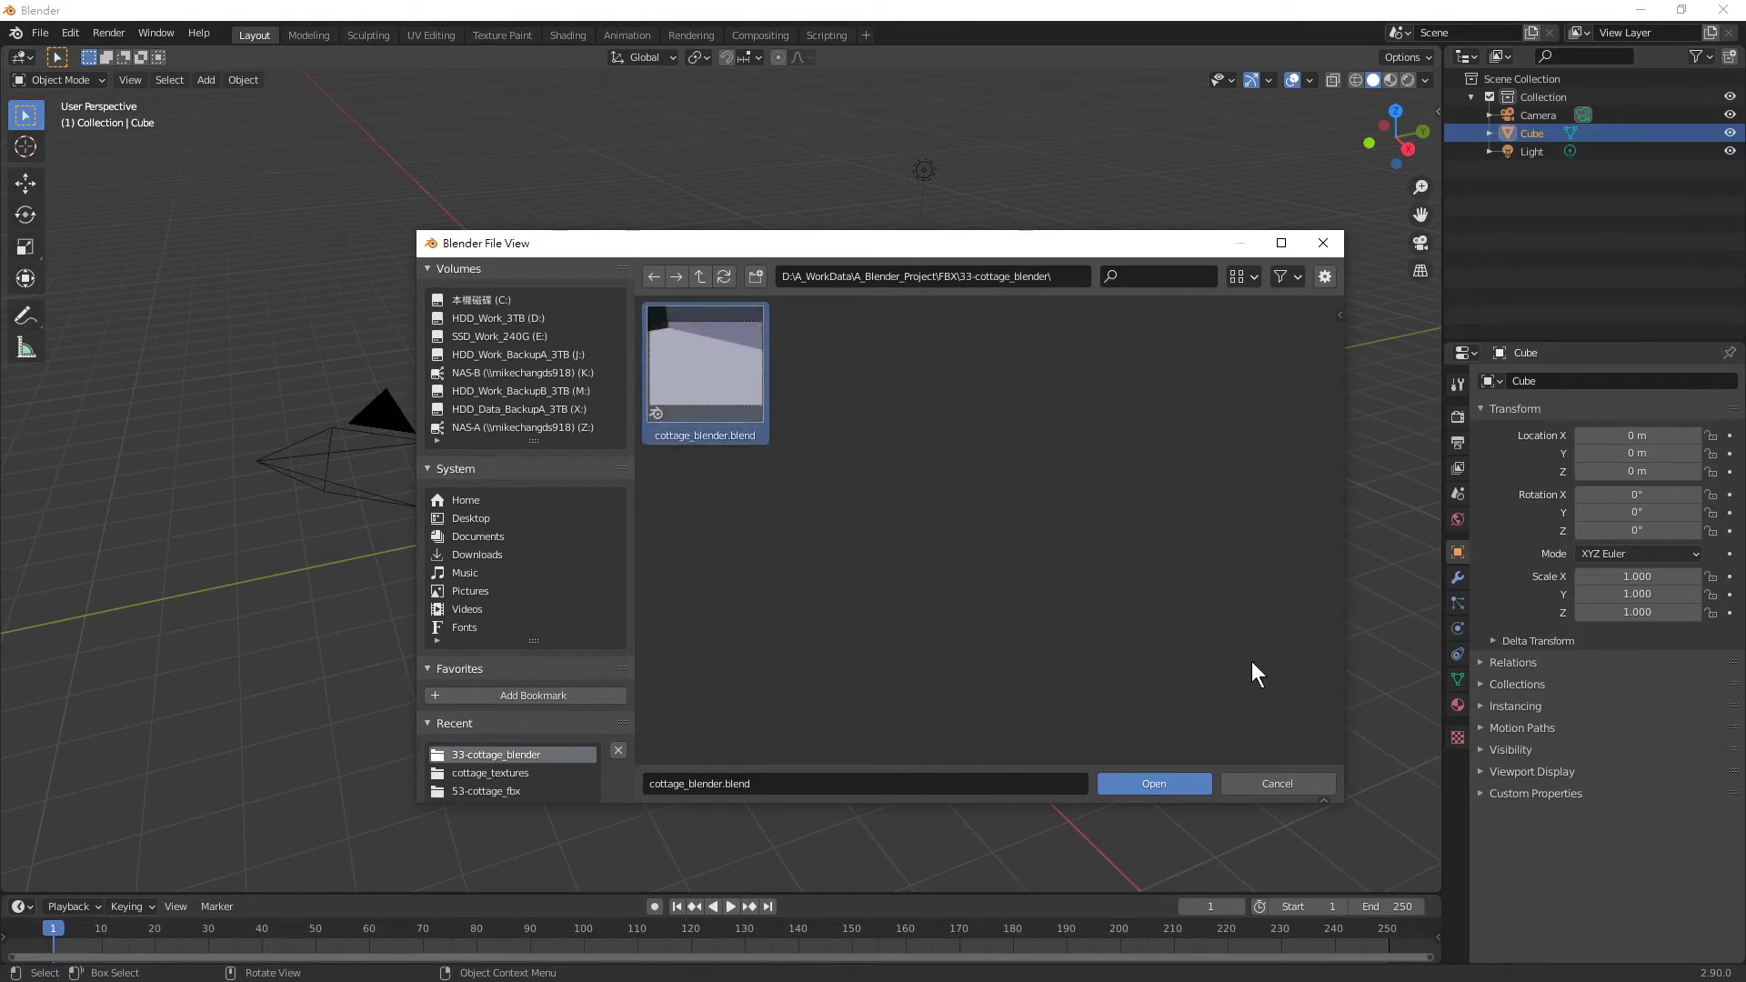
click(1160, 782)
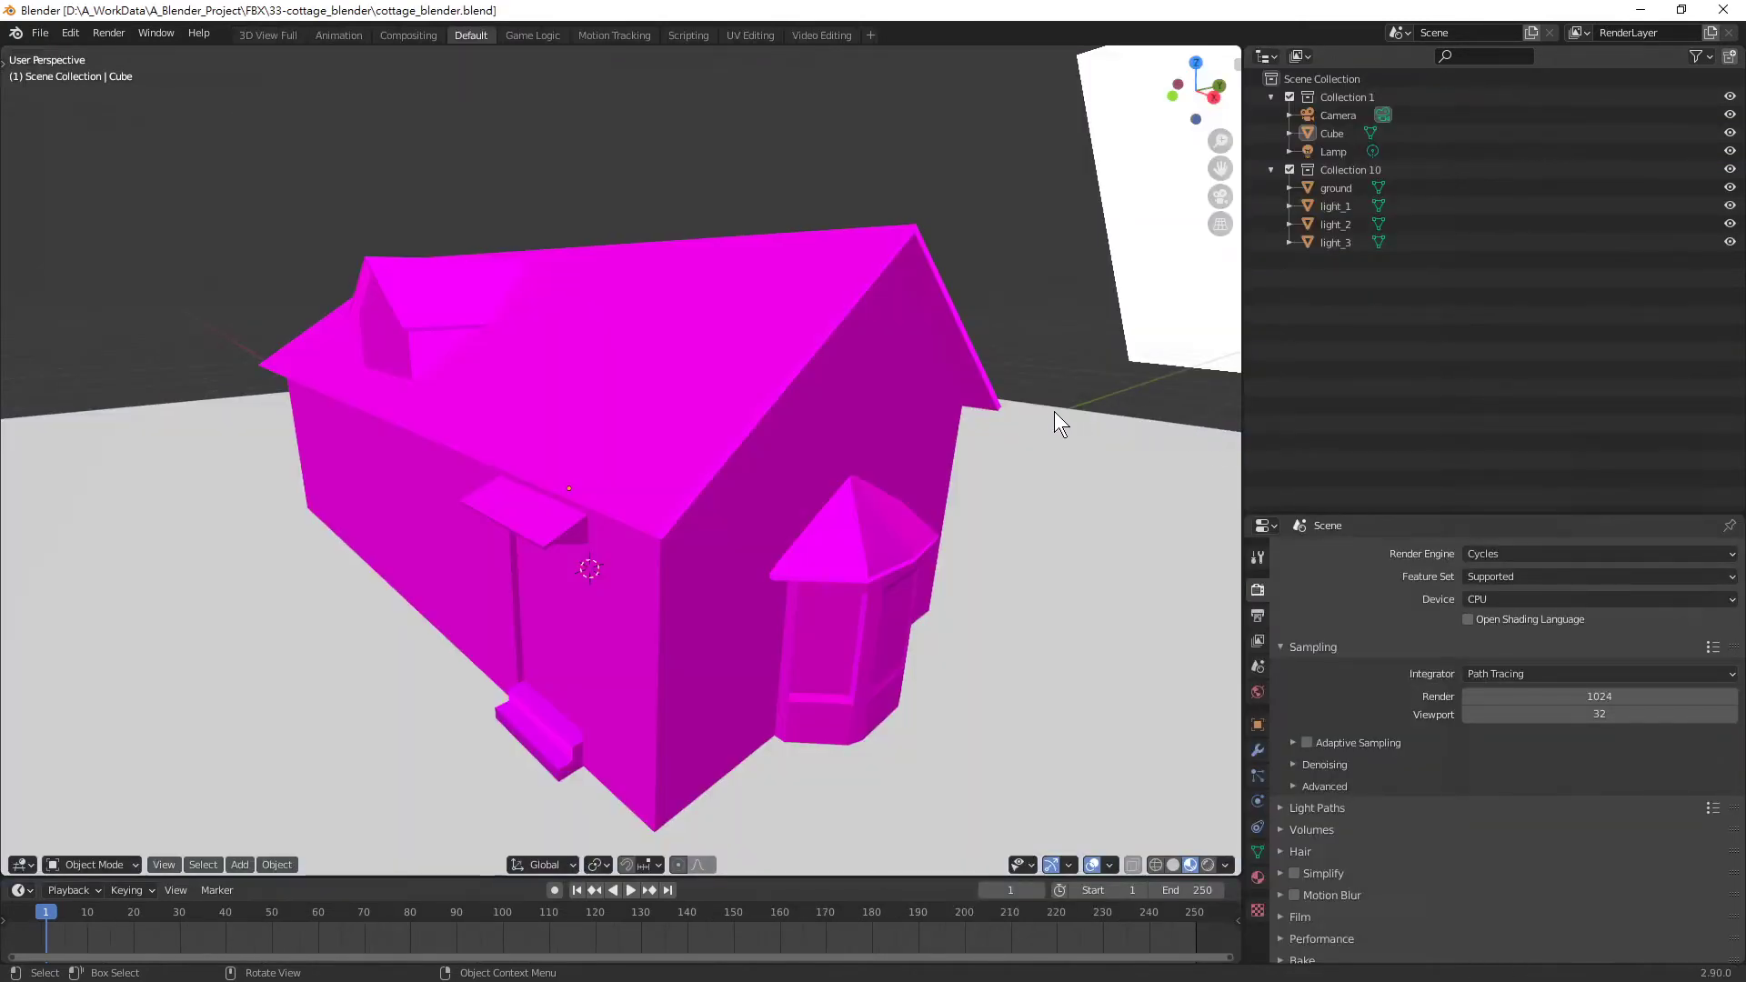
scroll(1029, 378, down, 6)
mouse_move(1028, 378)
middle_down()
mouse_move(1095, 413)
mouse_move(1006, 445)
mouse_move(846, 447)
middle_up()
scroll(1006, 446, up, 5)
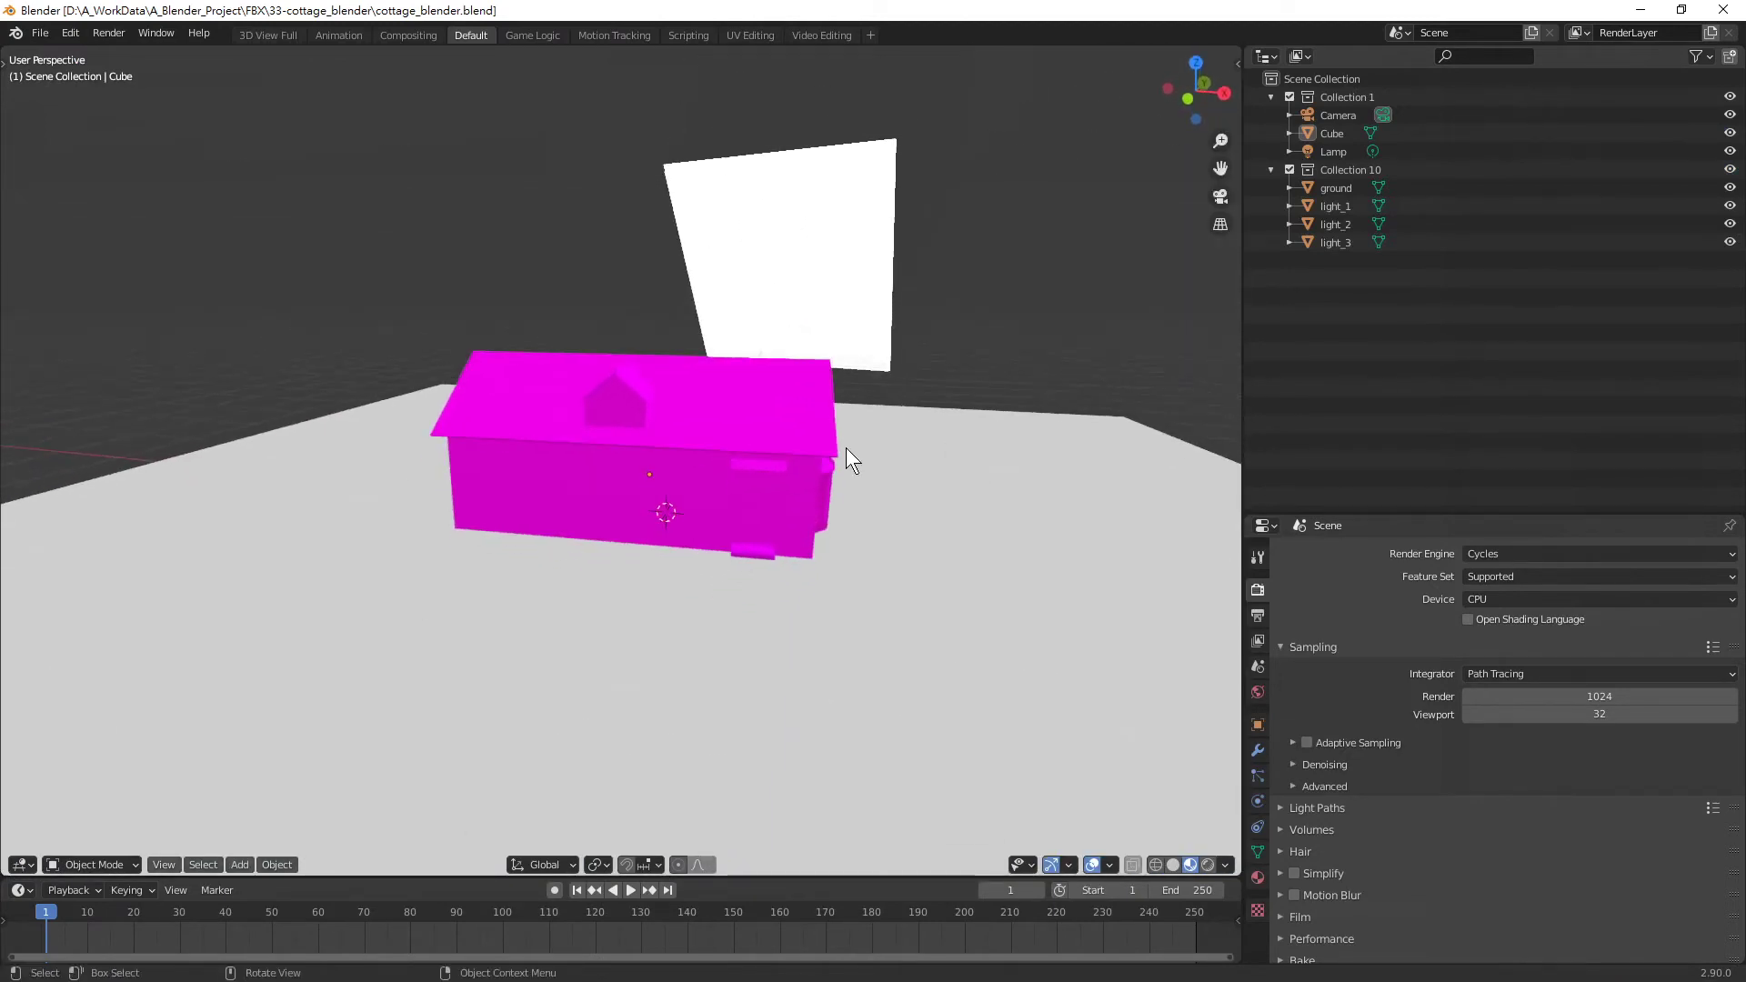
click(795, 418)
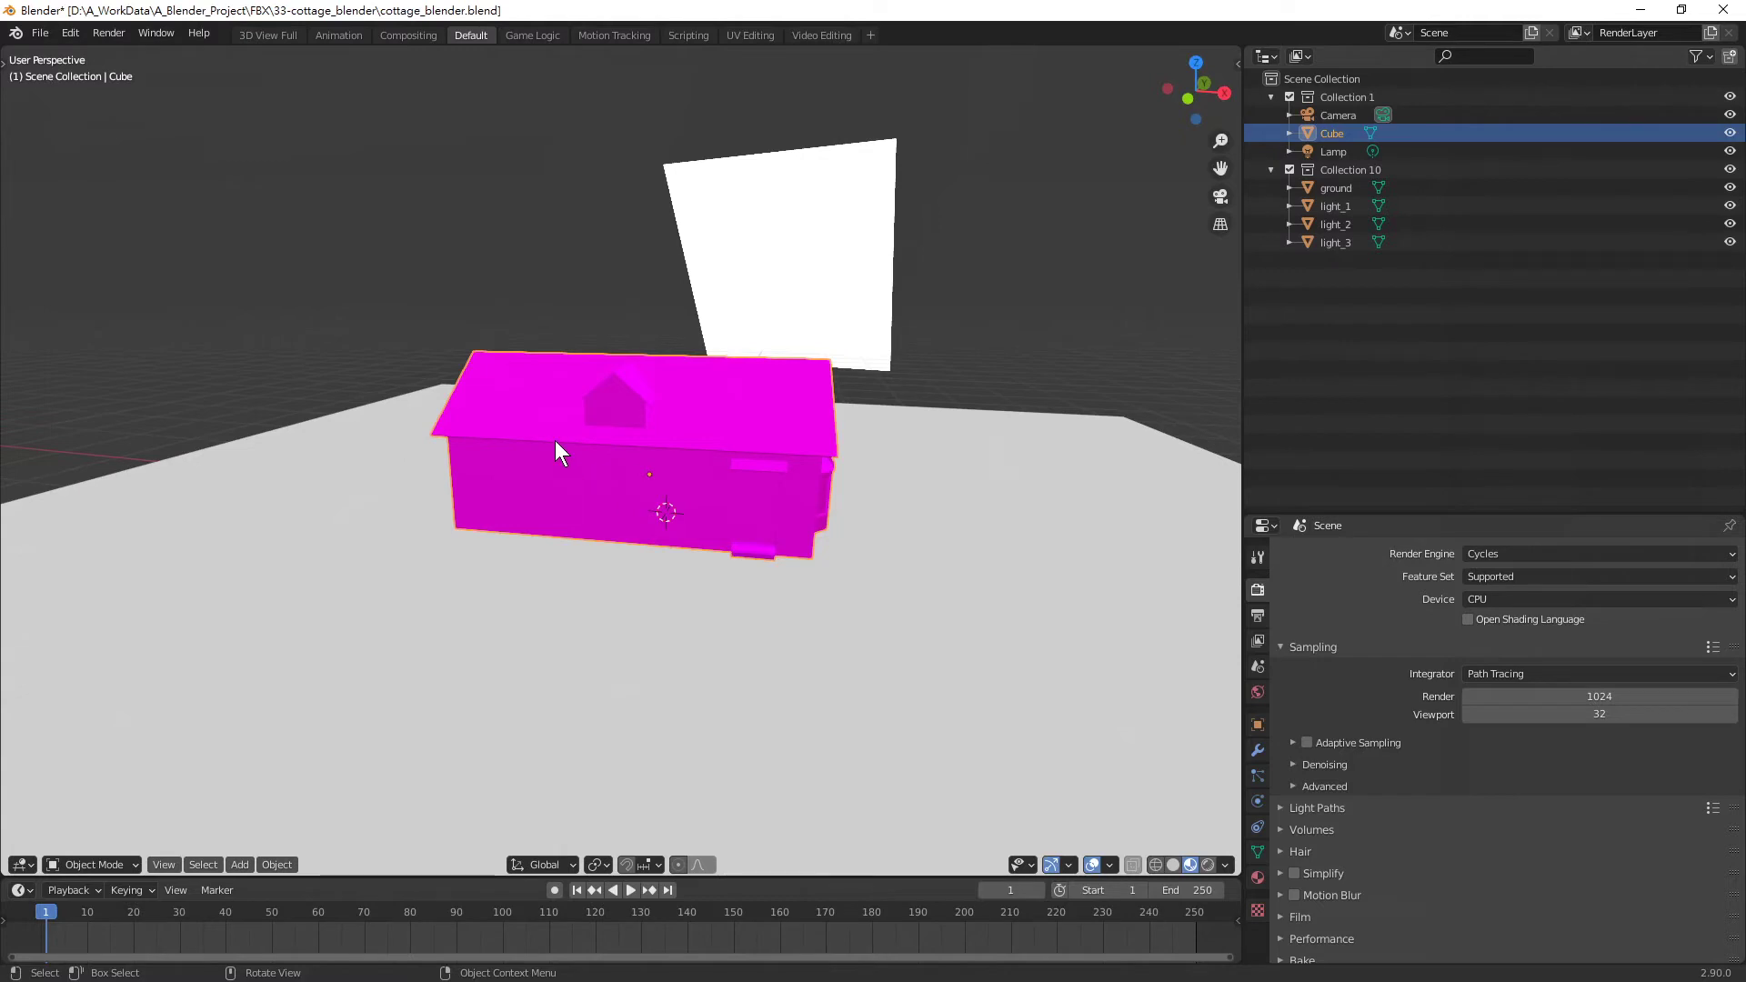
Switch rendering to GPU Compute and show the cottage's material settings
click(1499, 599)
click(1514, 644)
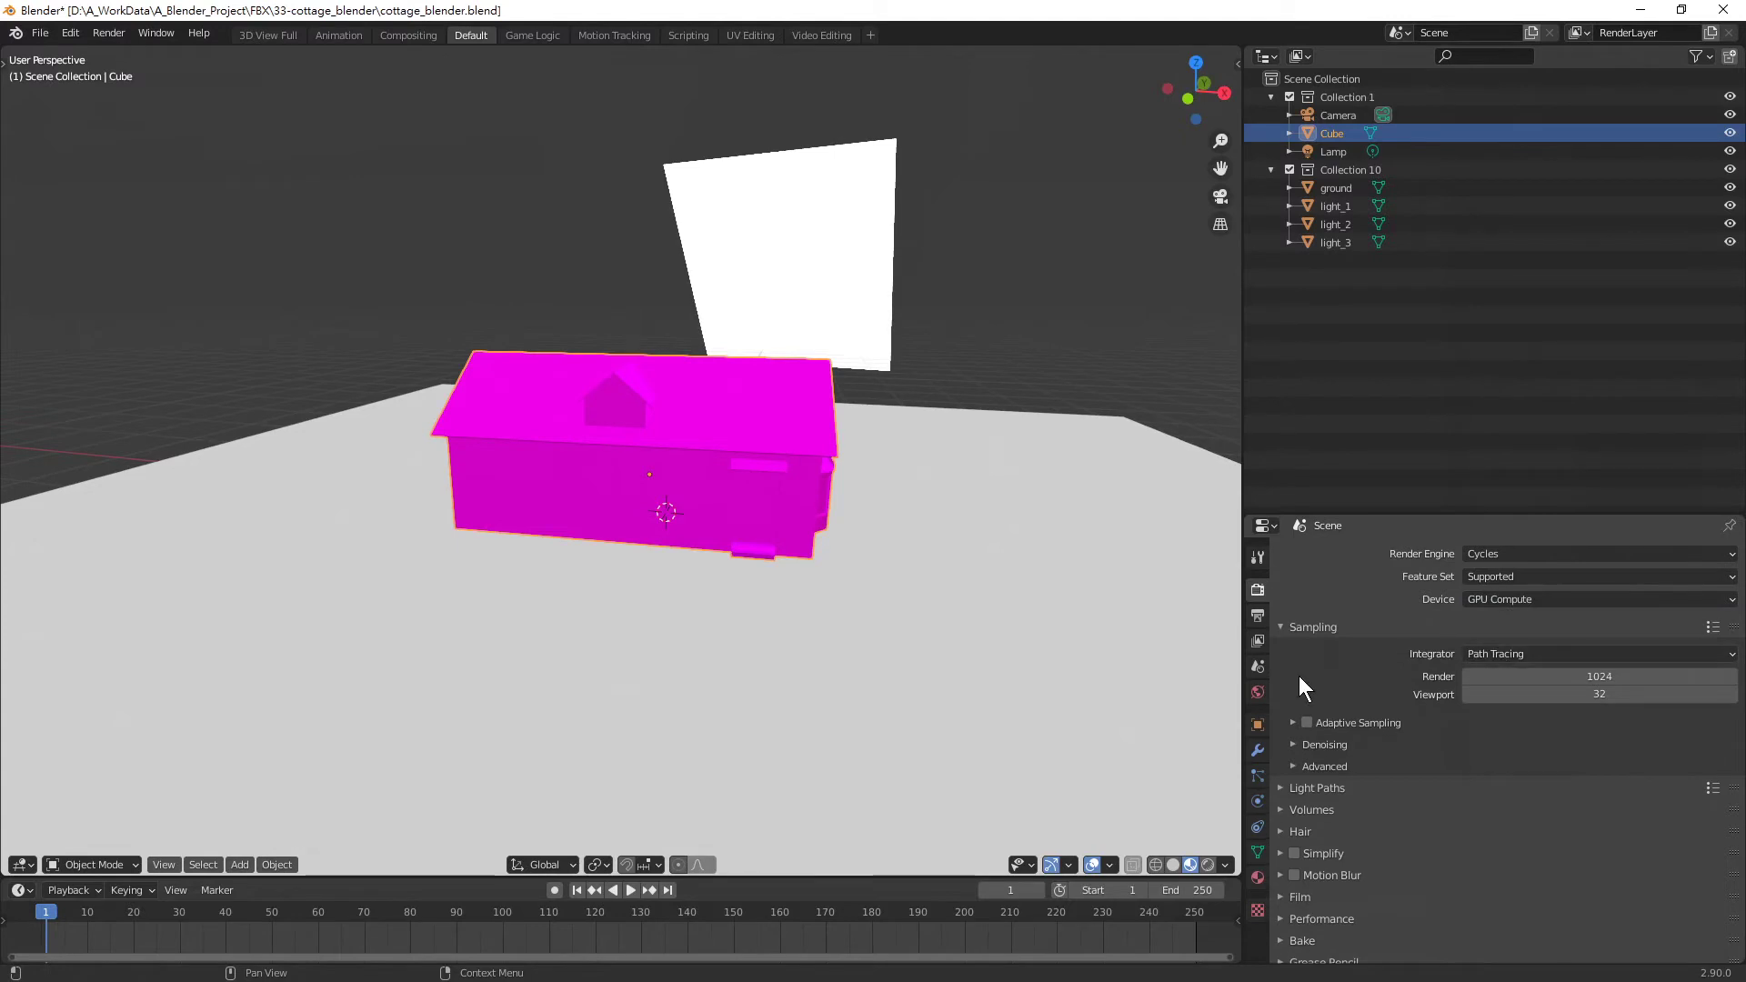
click(771, 433)
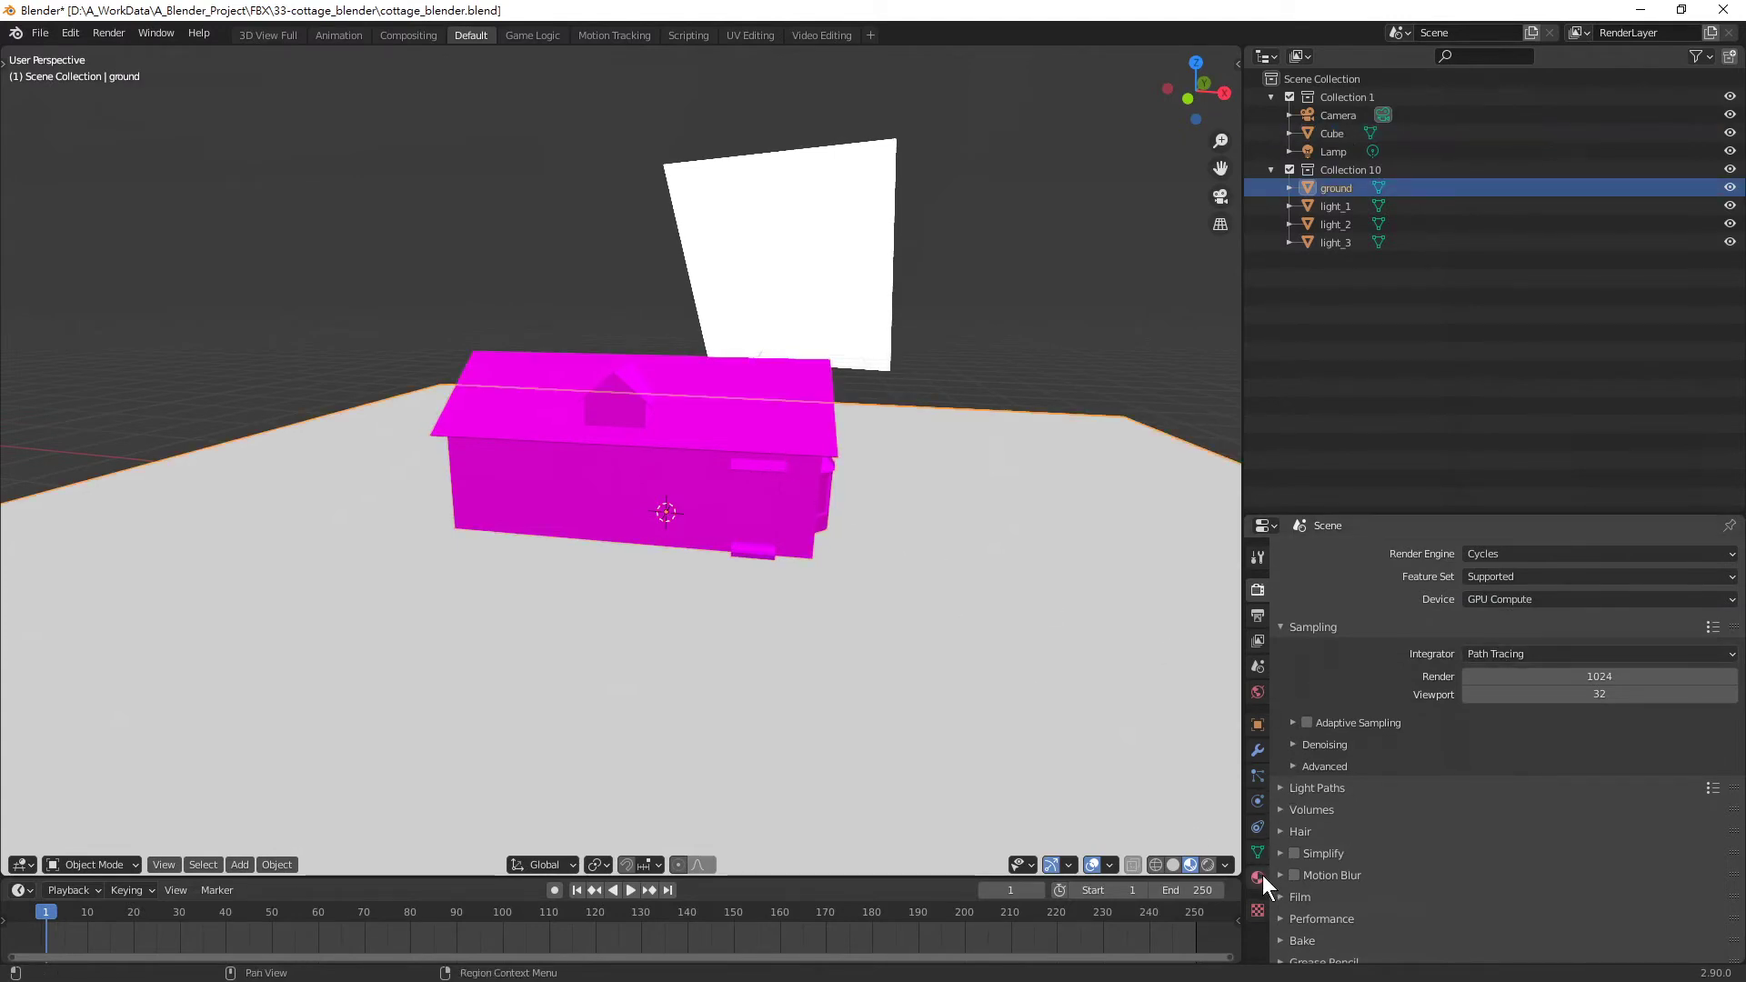
click(804, 377)
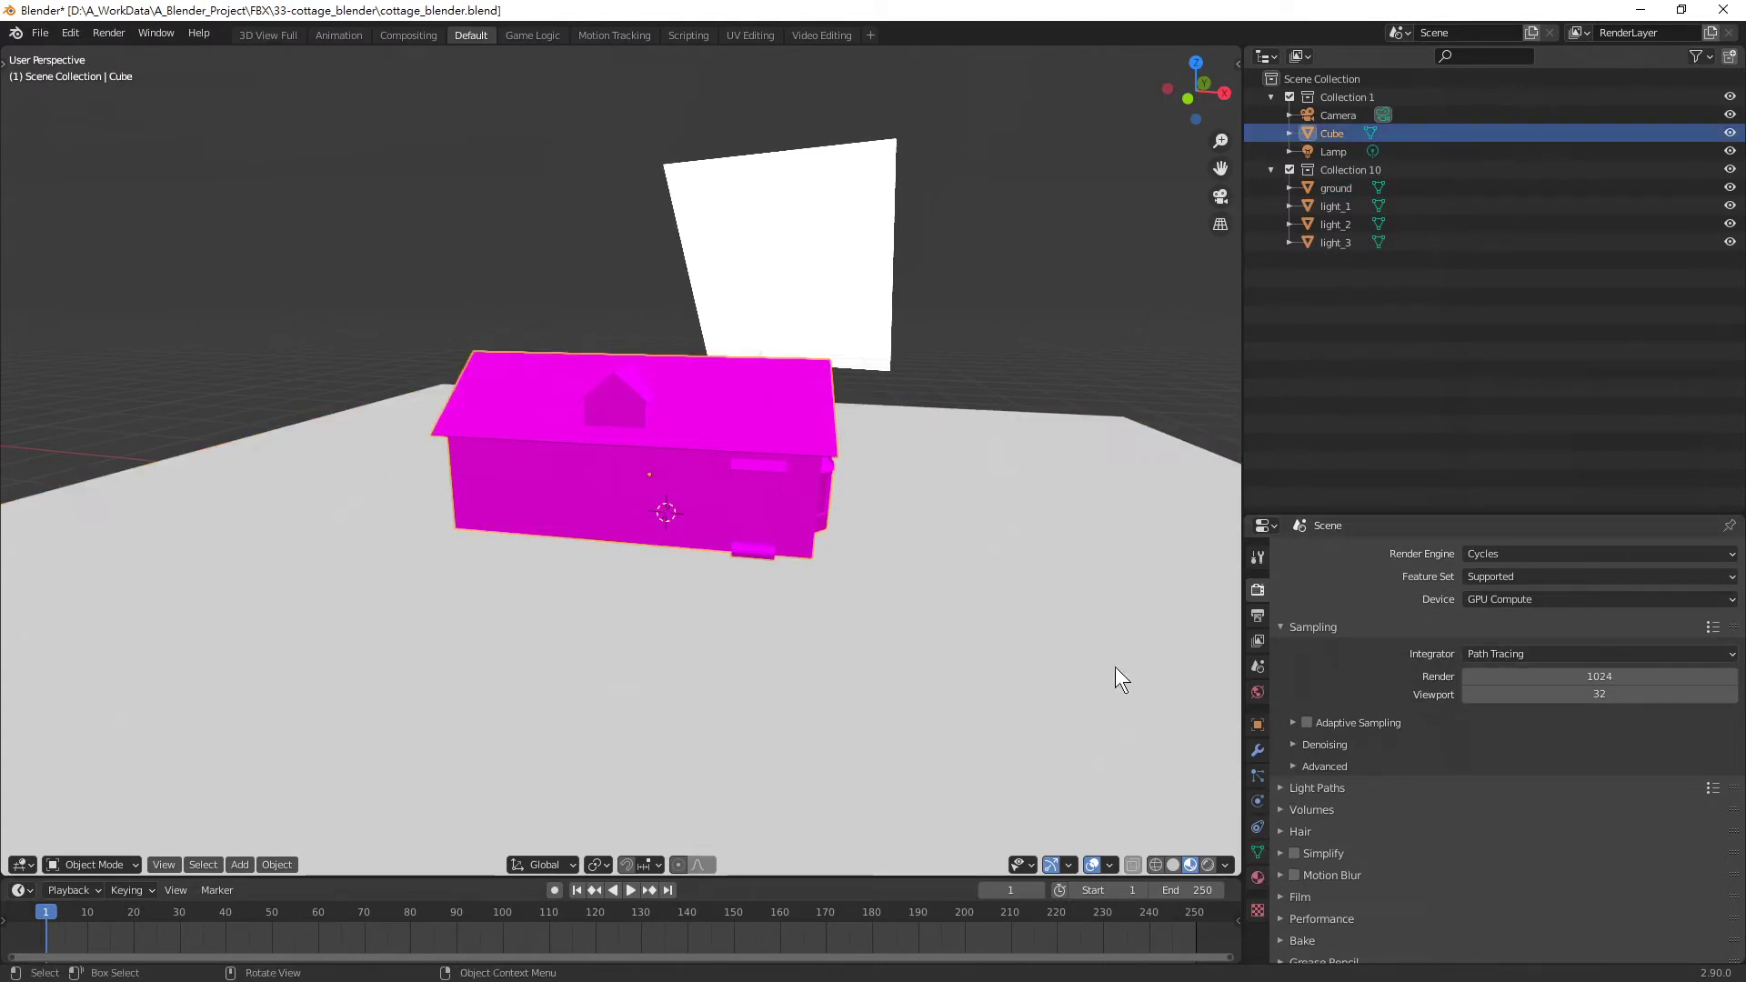
click(1257, 877)
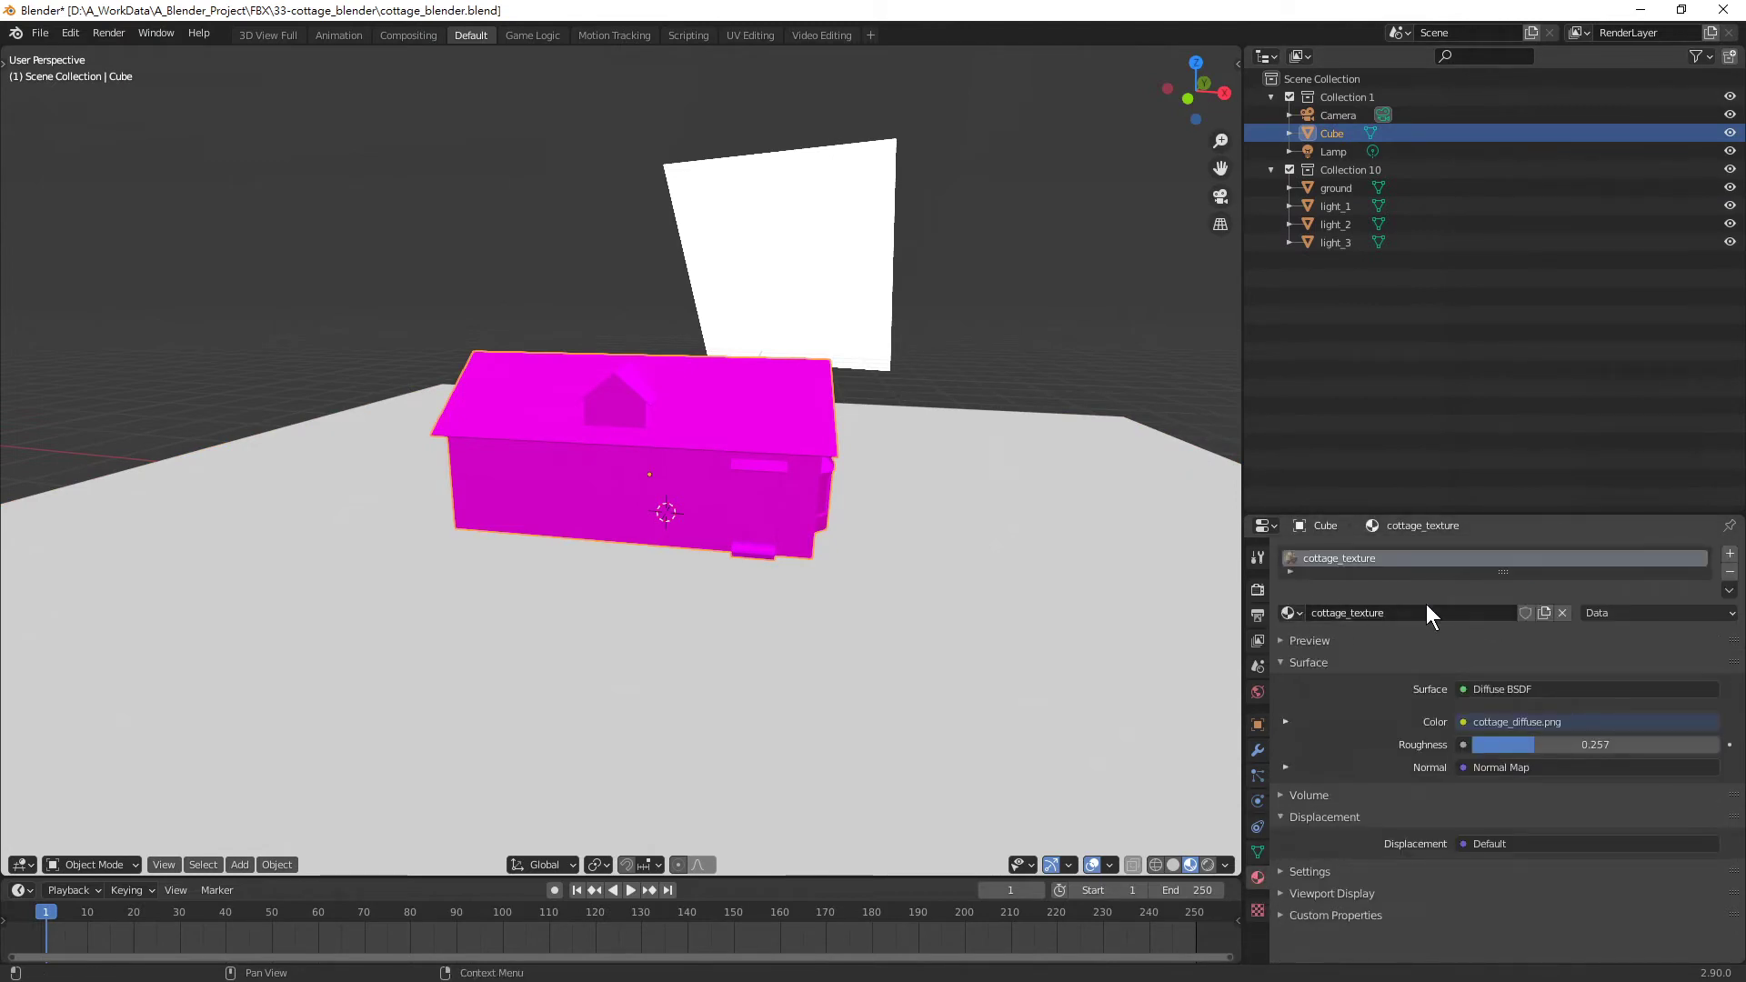
Look over the surface shader choices, then split the 3D view into two stacked viewports
click(1292, 573)
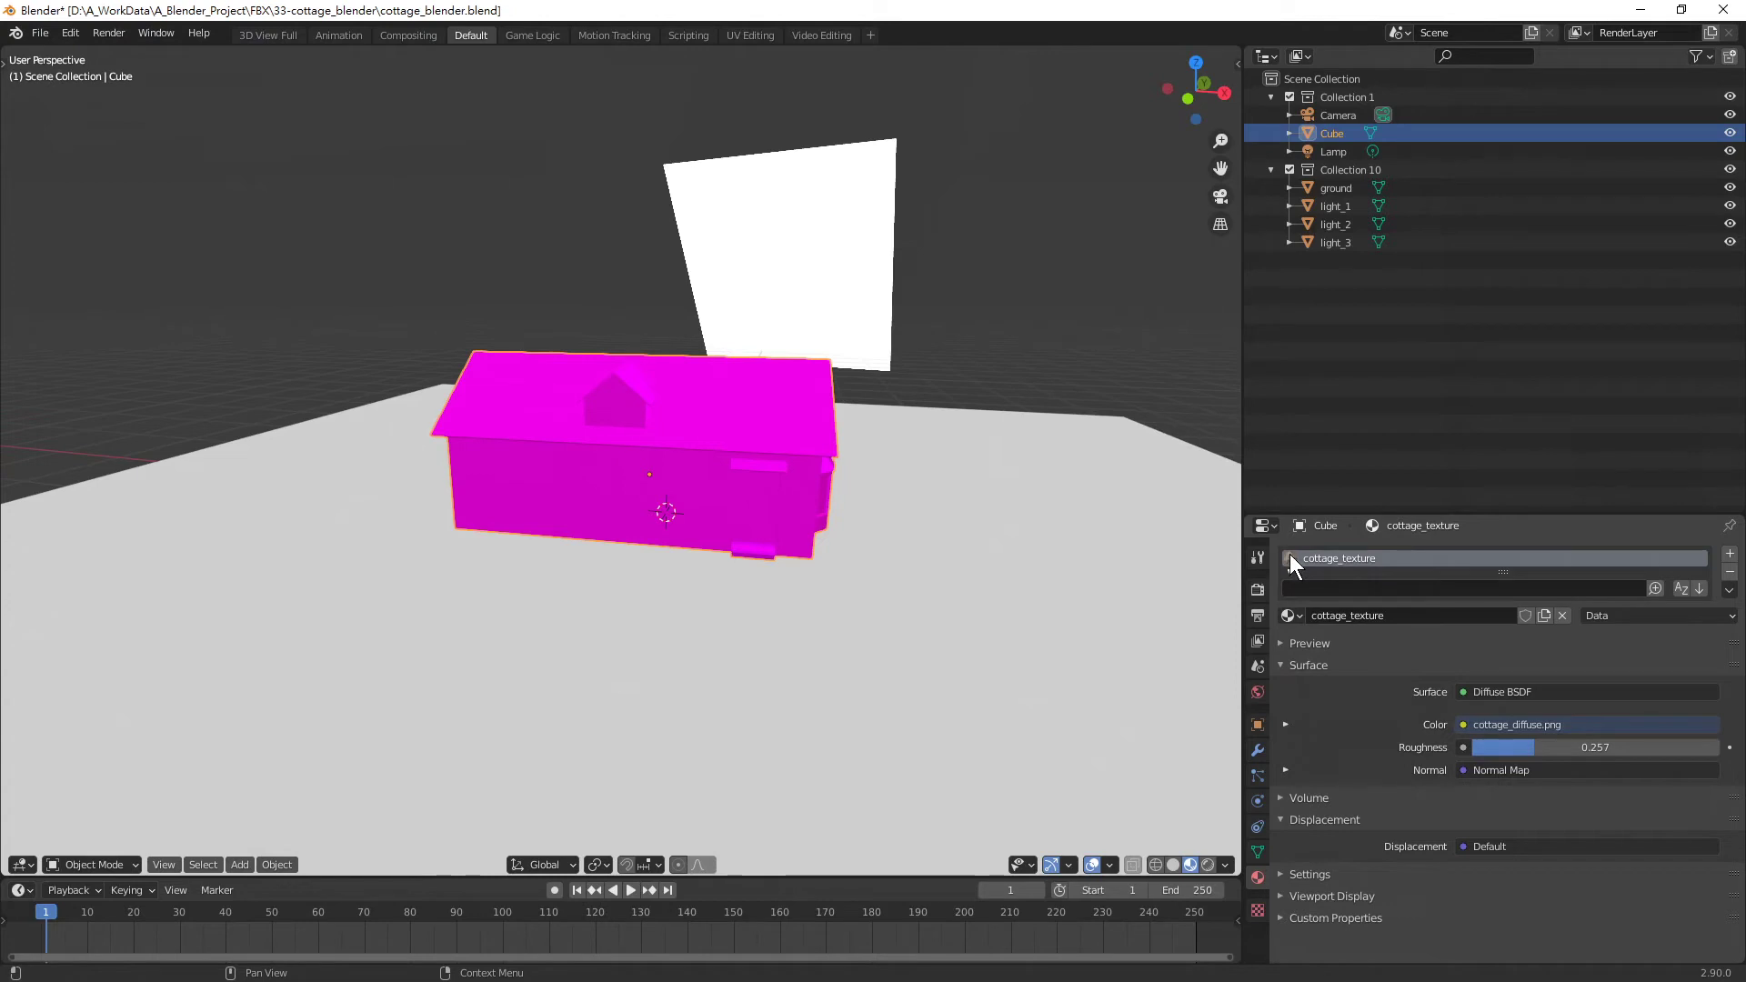
click(1461, 691)
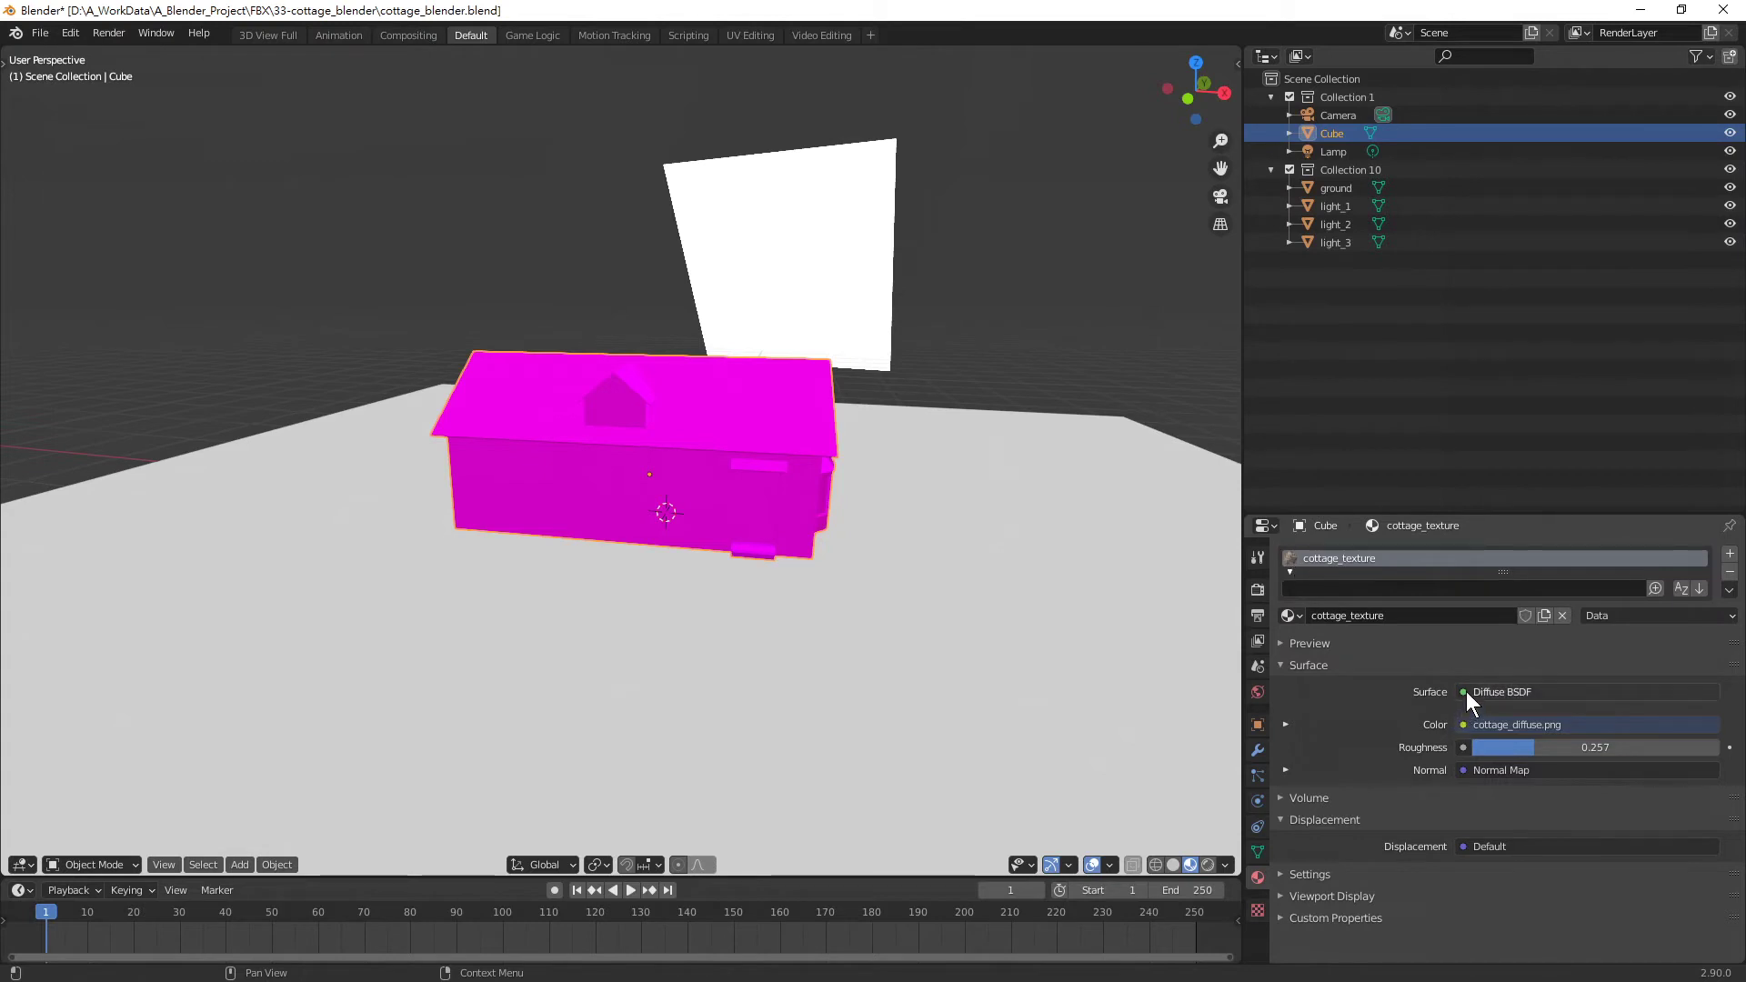
click(1466, 691)
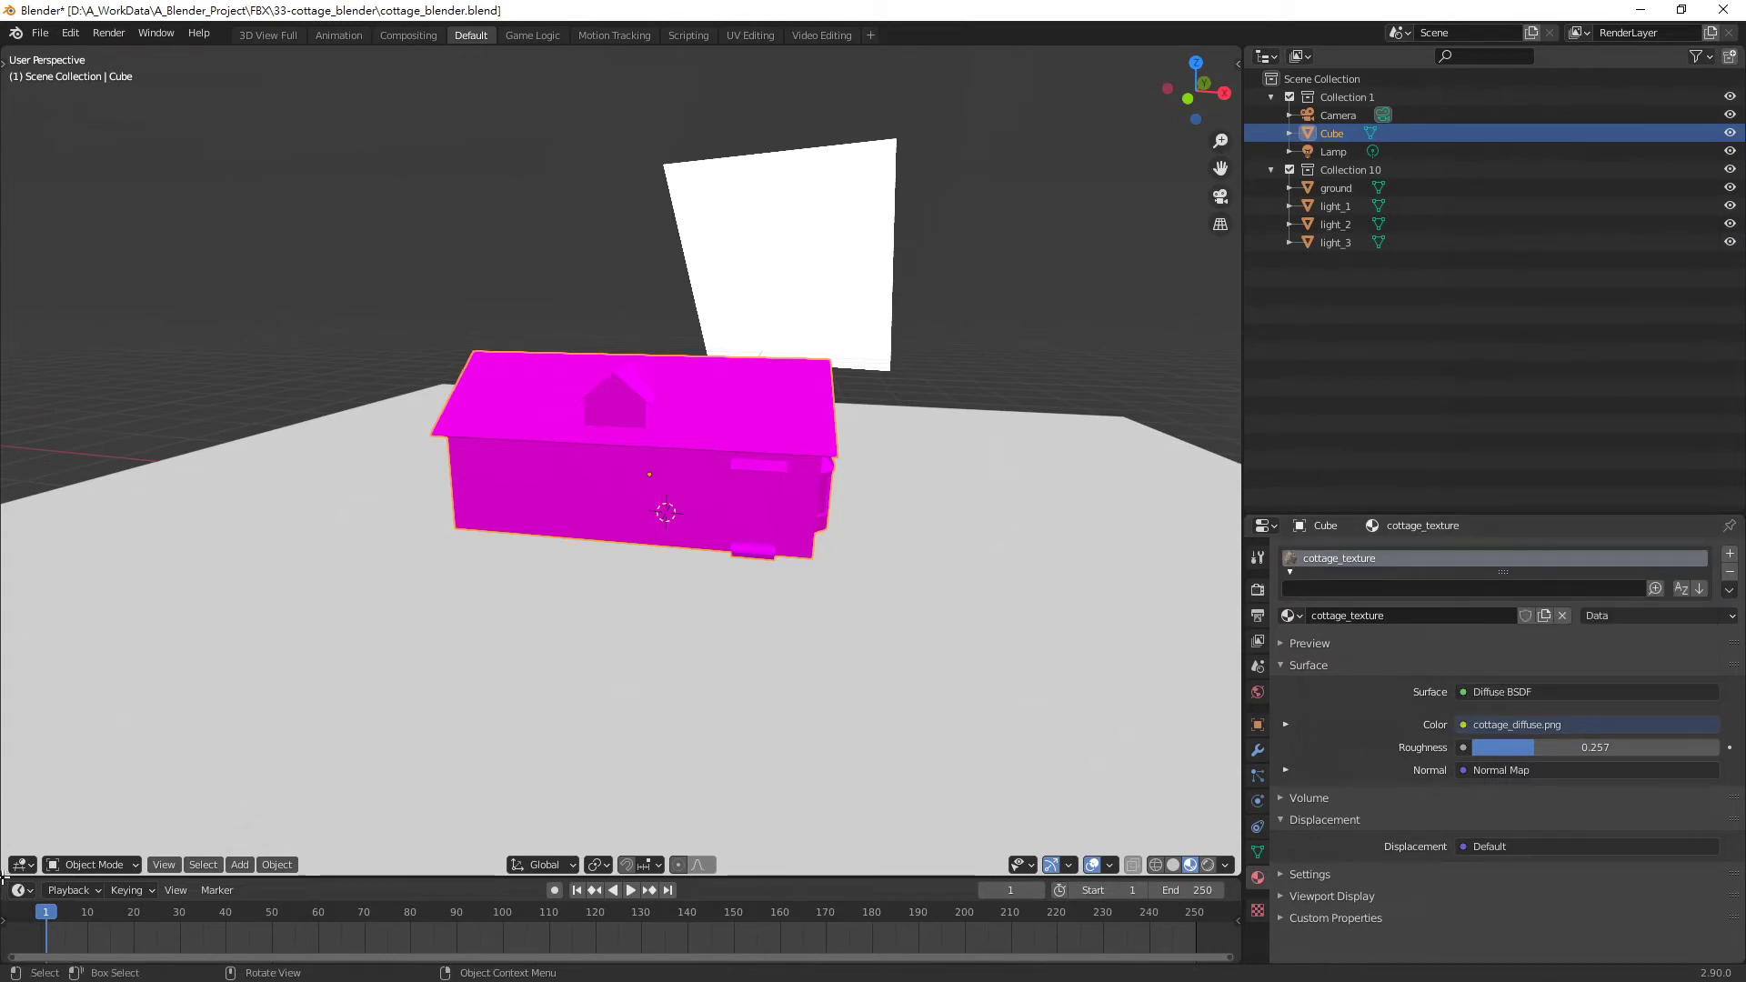
drag(8, 871, 21, 544)
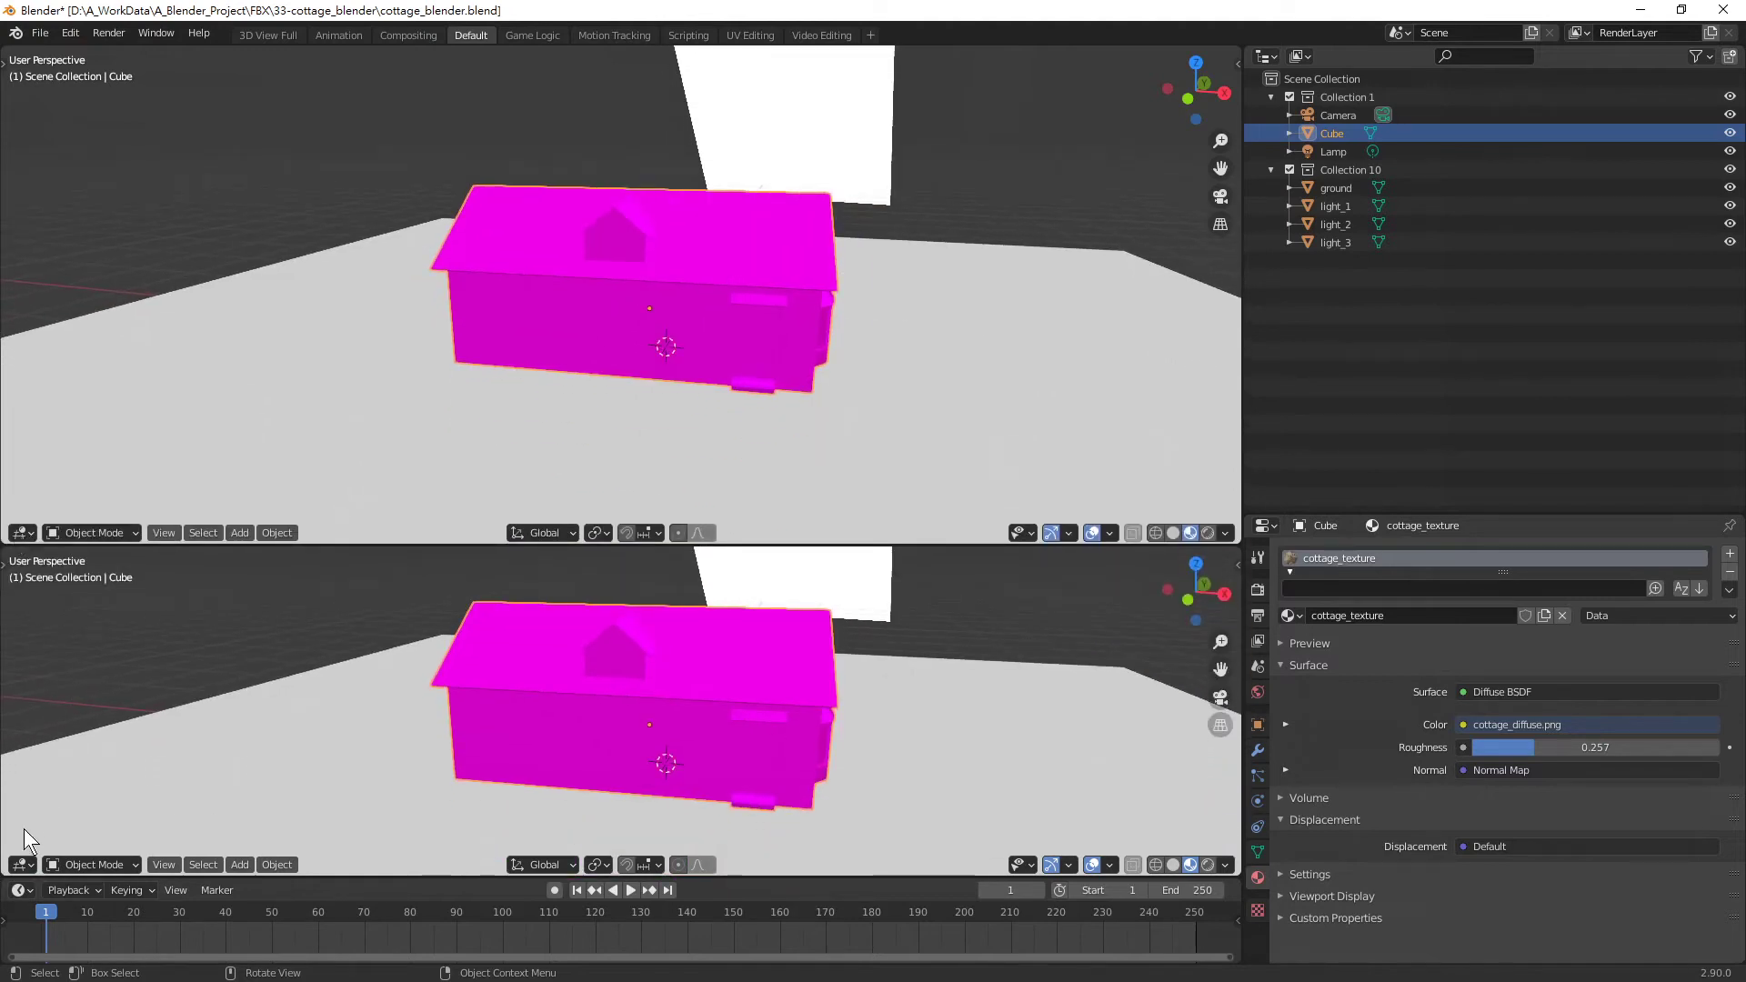
Turn the lower area into the Shader Editor showing the cottage_texture node graph
click(22, 864)
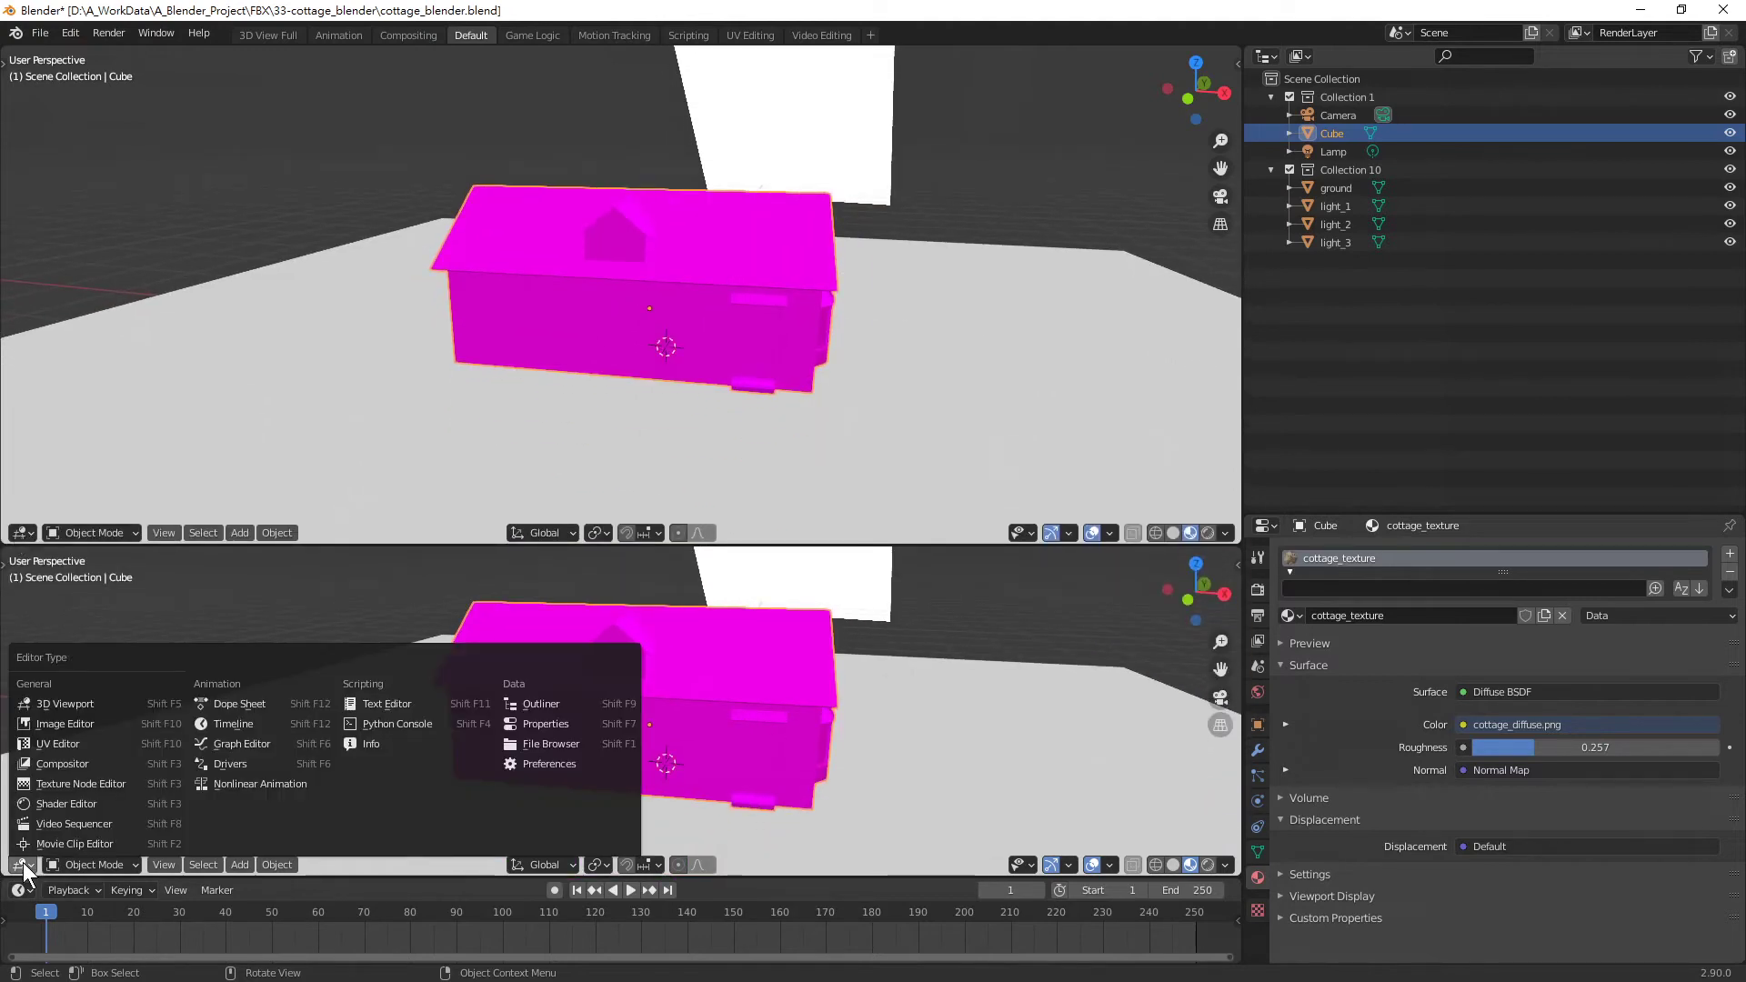
click(91, 804)
scroll(642, 739, down, 2)
mouse_move(642, 739)
middle_down()
mouse_move(673, 662)
mouse_move(656, 690)
middle_up()
scroll(545, 682, up, 1)
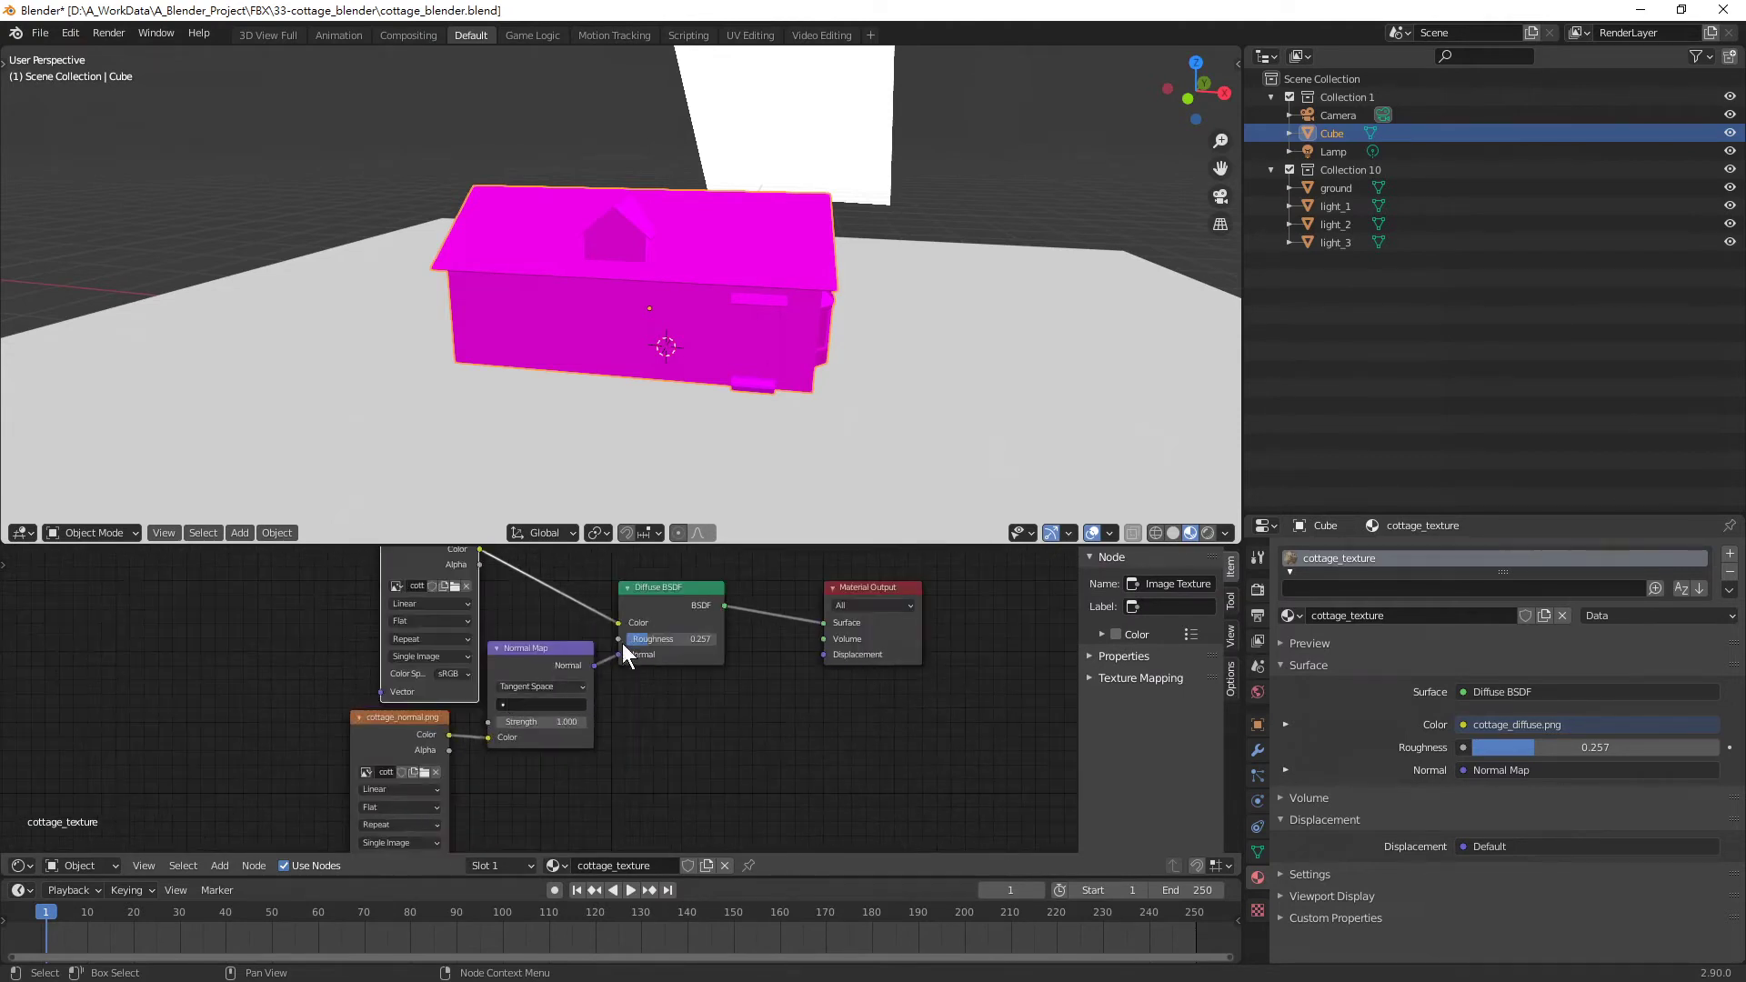
Spread out the Normal Map, Diffuse BSDF and Material Output nodes
drag(590, 648, 600, 680)
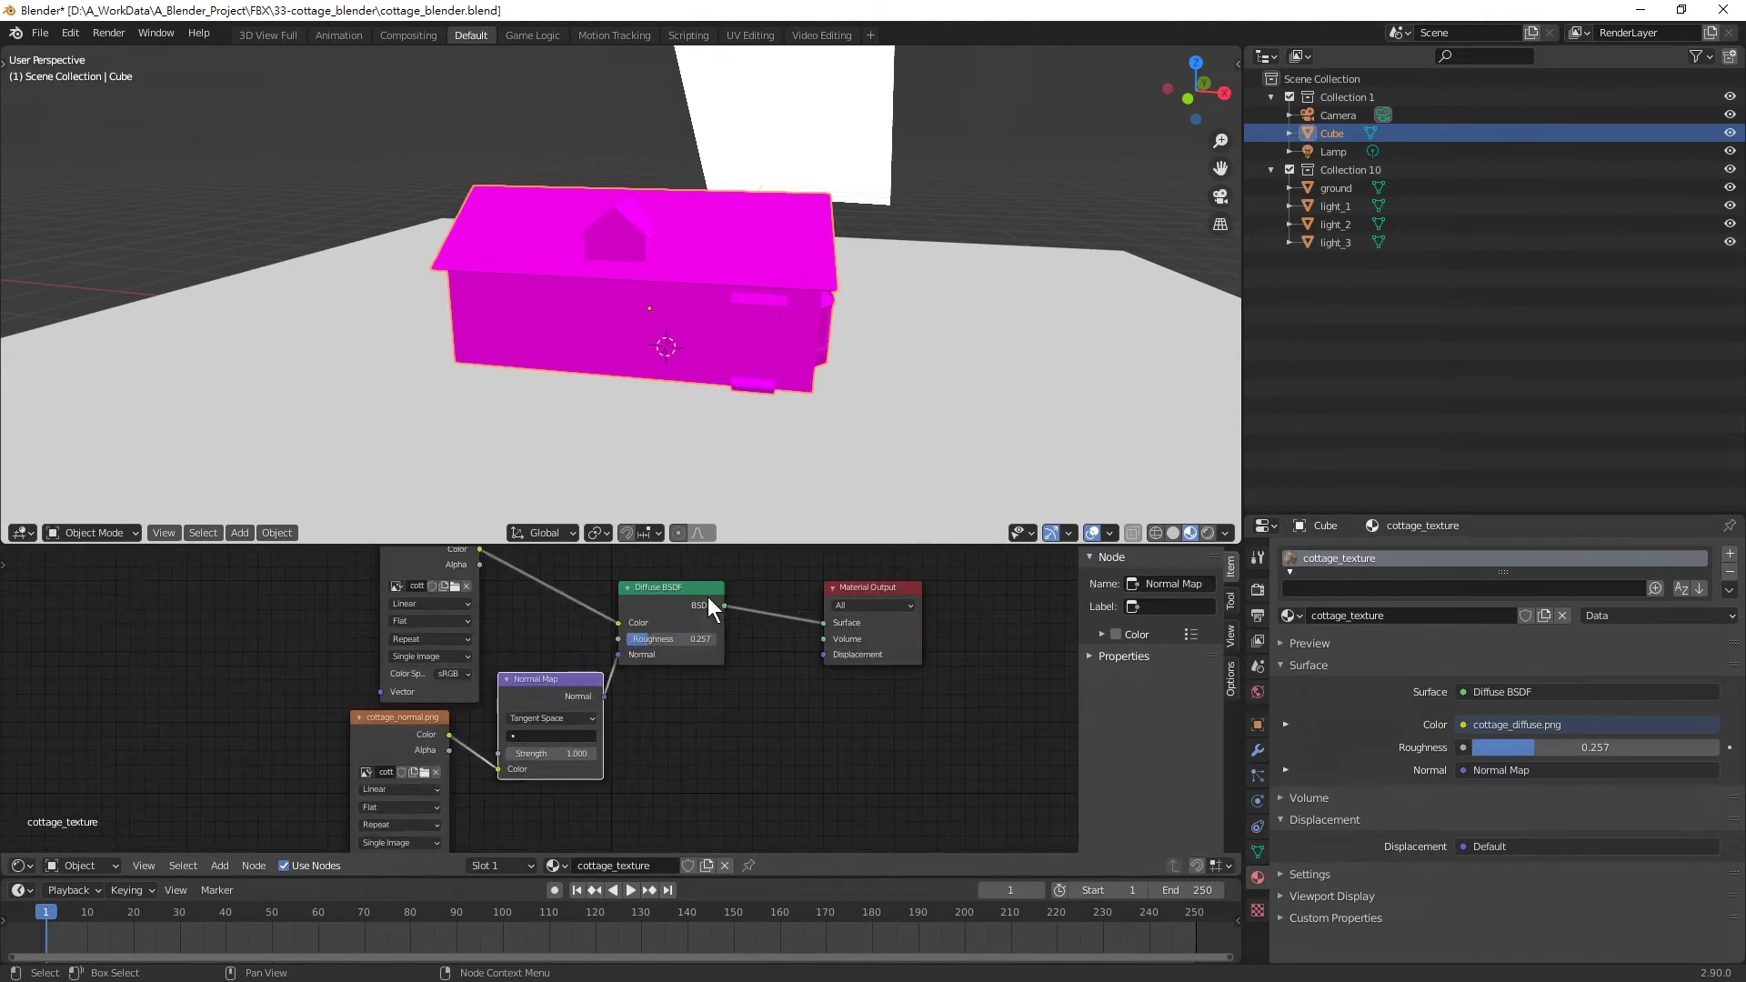
middle_drag(708, 605, 663, 635)
drag(664, 635, 730, 620)
middle_drag(793, 615, 808, 640)
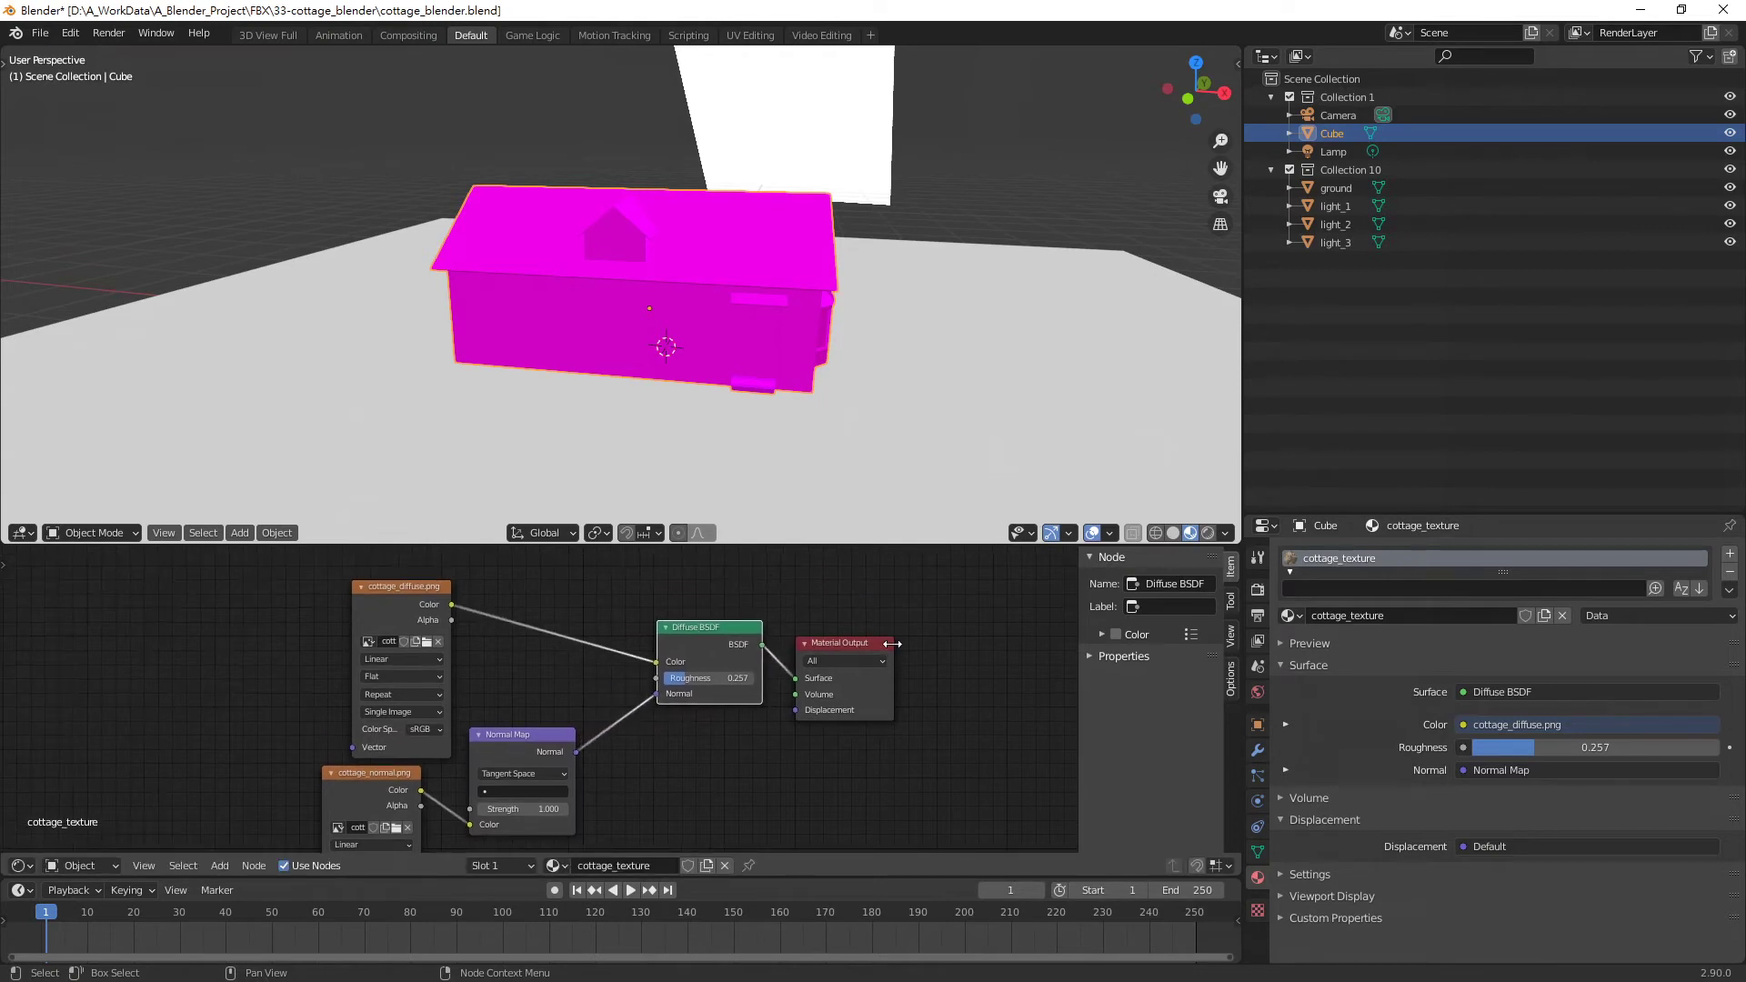
drag(892, 644, 968, 627)
drag(706, 635, 761, 627)
drag(543, 744, 651, 705)
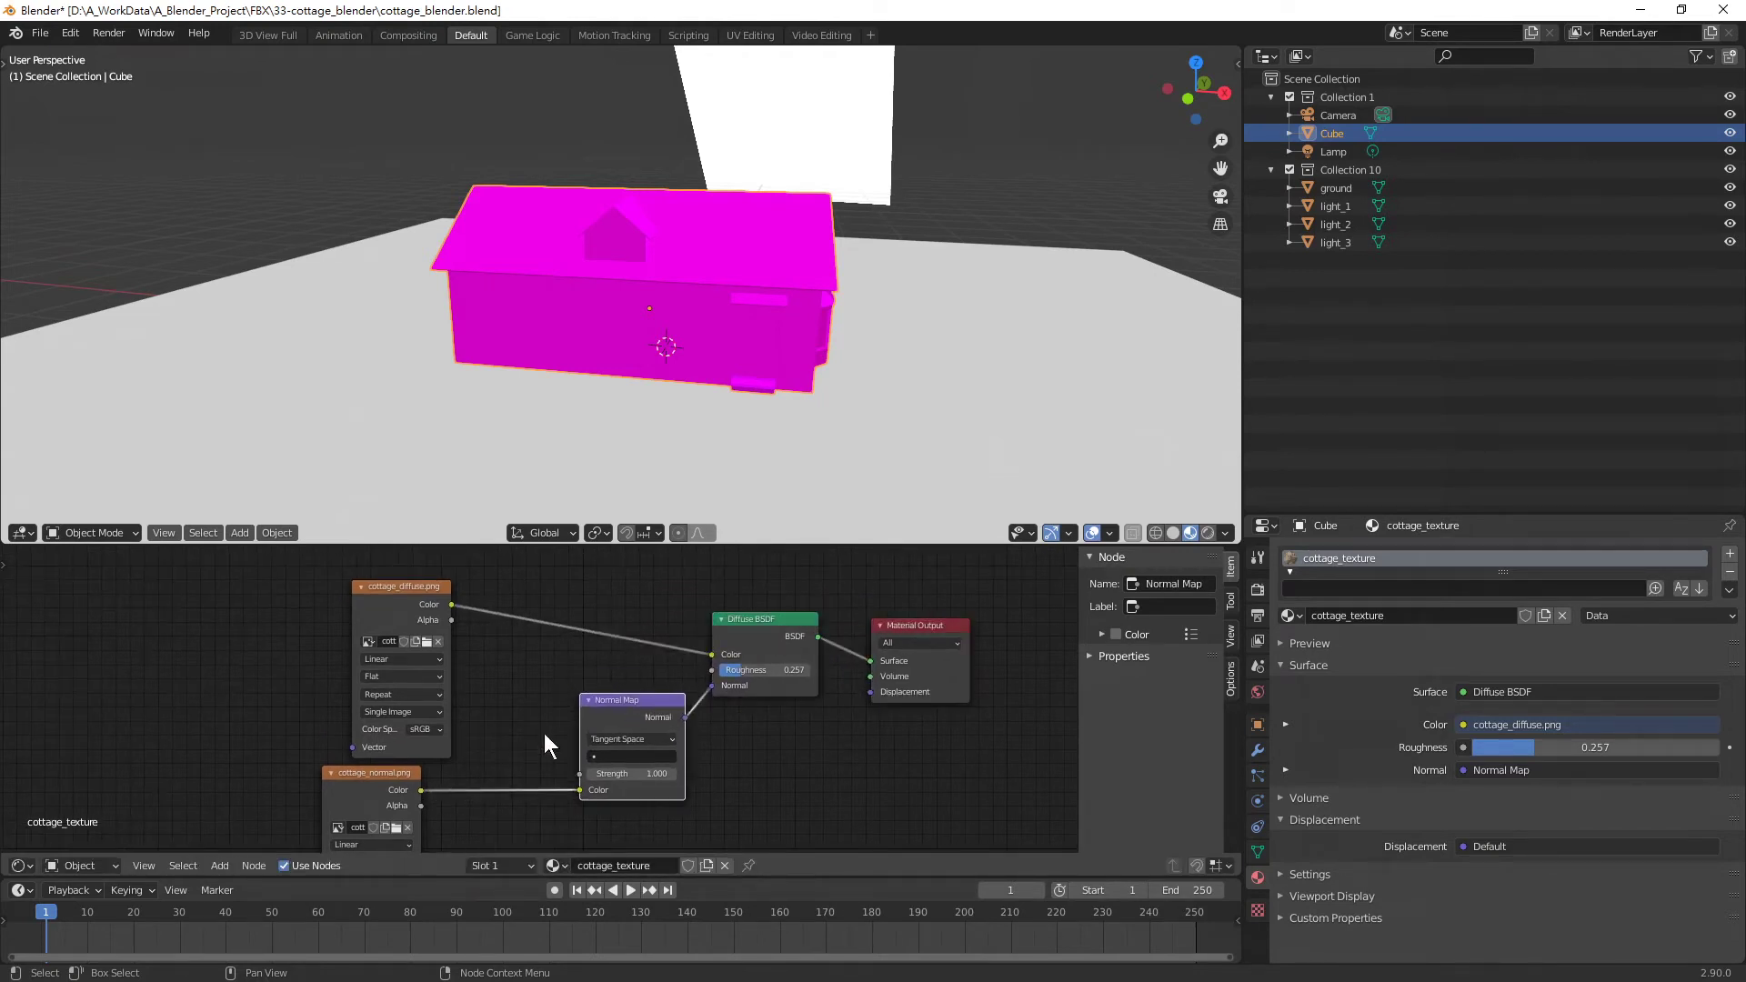
Shift the cottage_normal.png node right and widen the cottage_diffuse.png image node
drag(389, 782, 475, 782)
middle_drag(475, 782, 594, 754)
scroll(563, 638, up, 2)
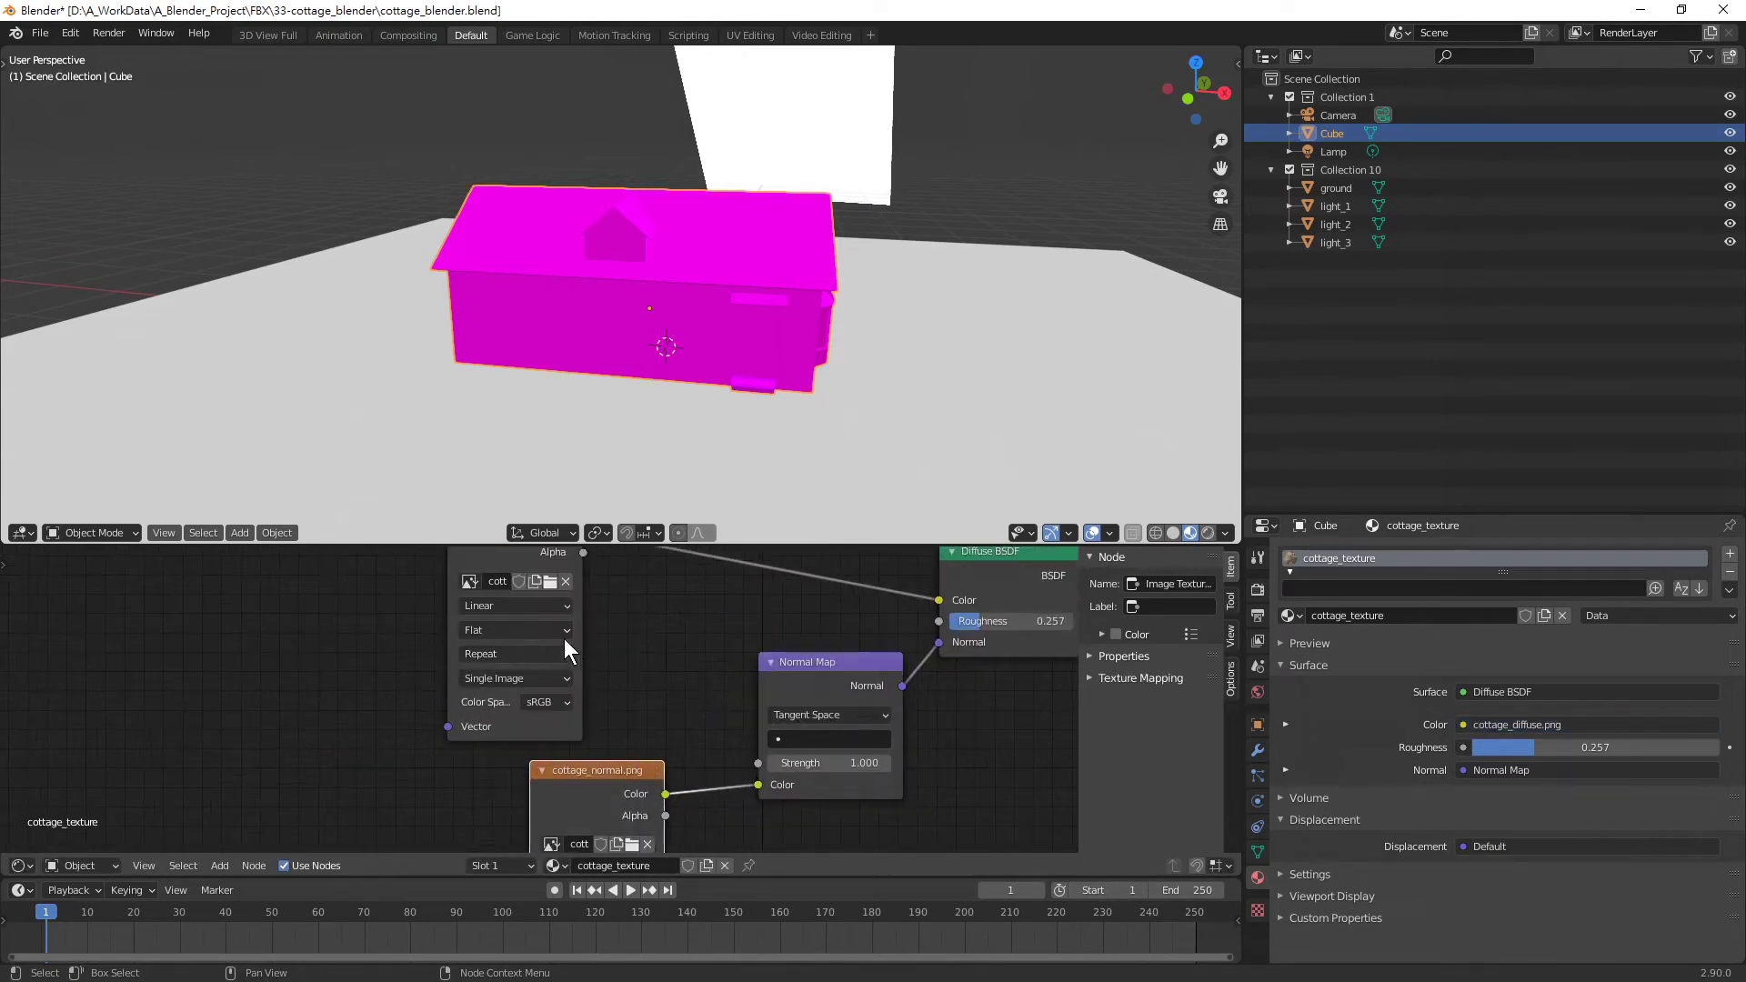
mouse_move(564, 638)
middle_down()
mouse_move(592, 715)
mouse_move(609, 697)
middle_up()
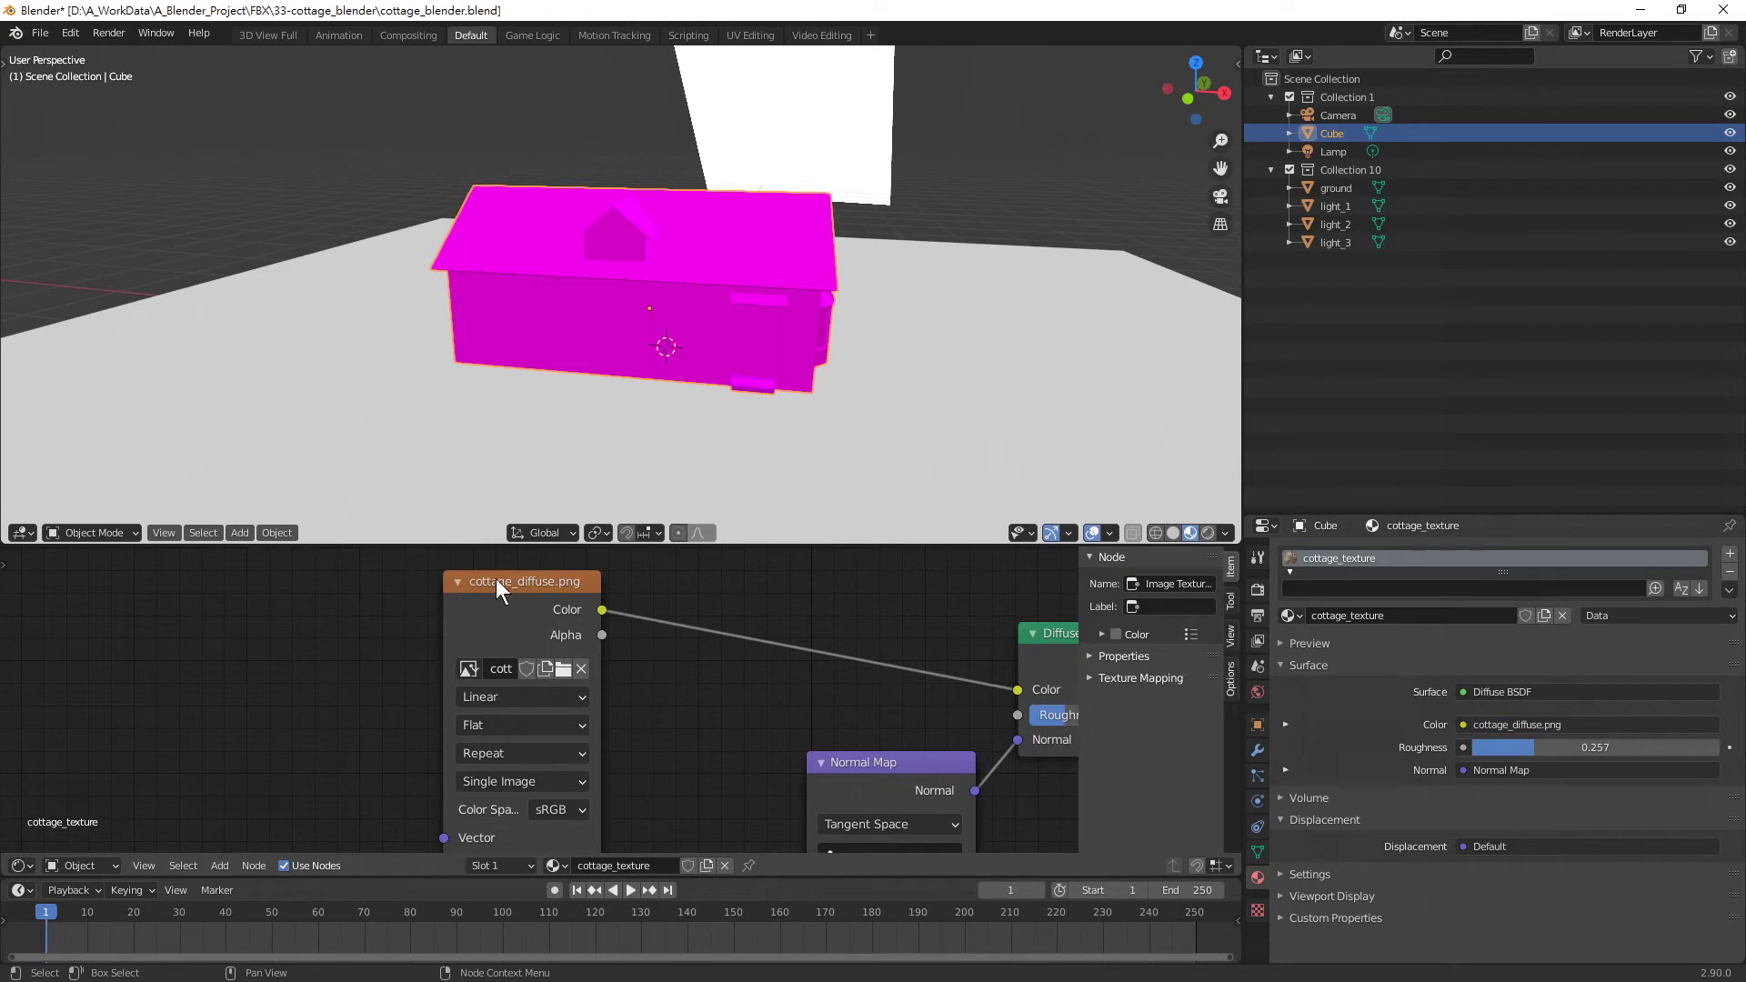
drag(444, 637, 205, 637)
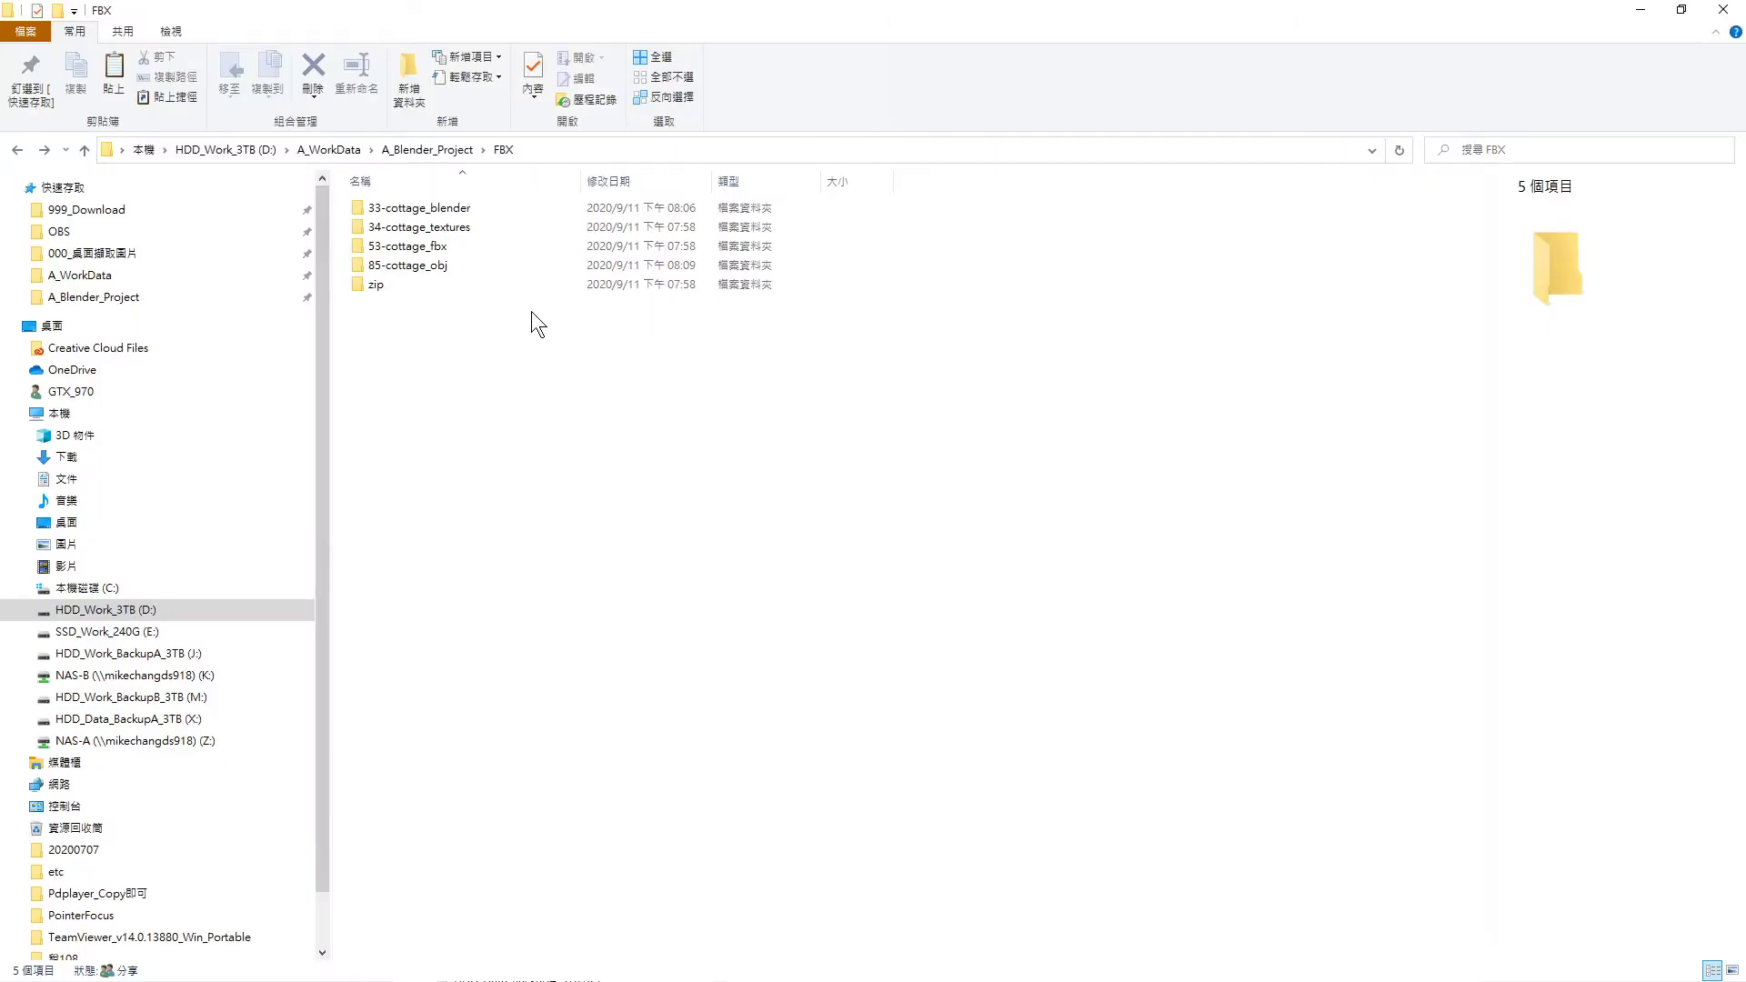
Check 34-cottage_textures/cottage_textures in Explorer for both PNGs, then return to Blender
double_click(425, 230)
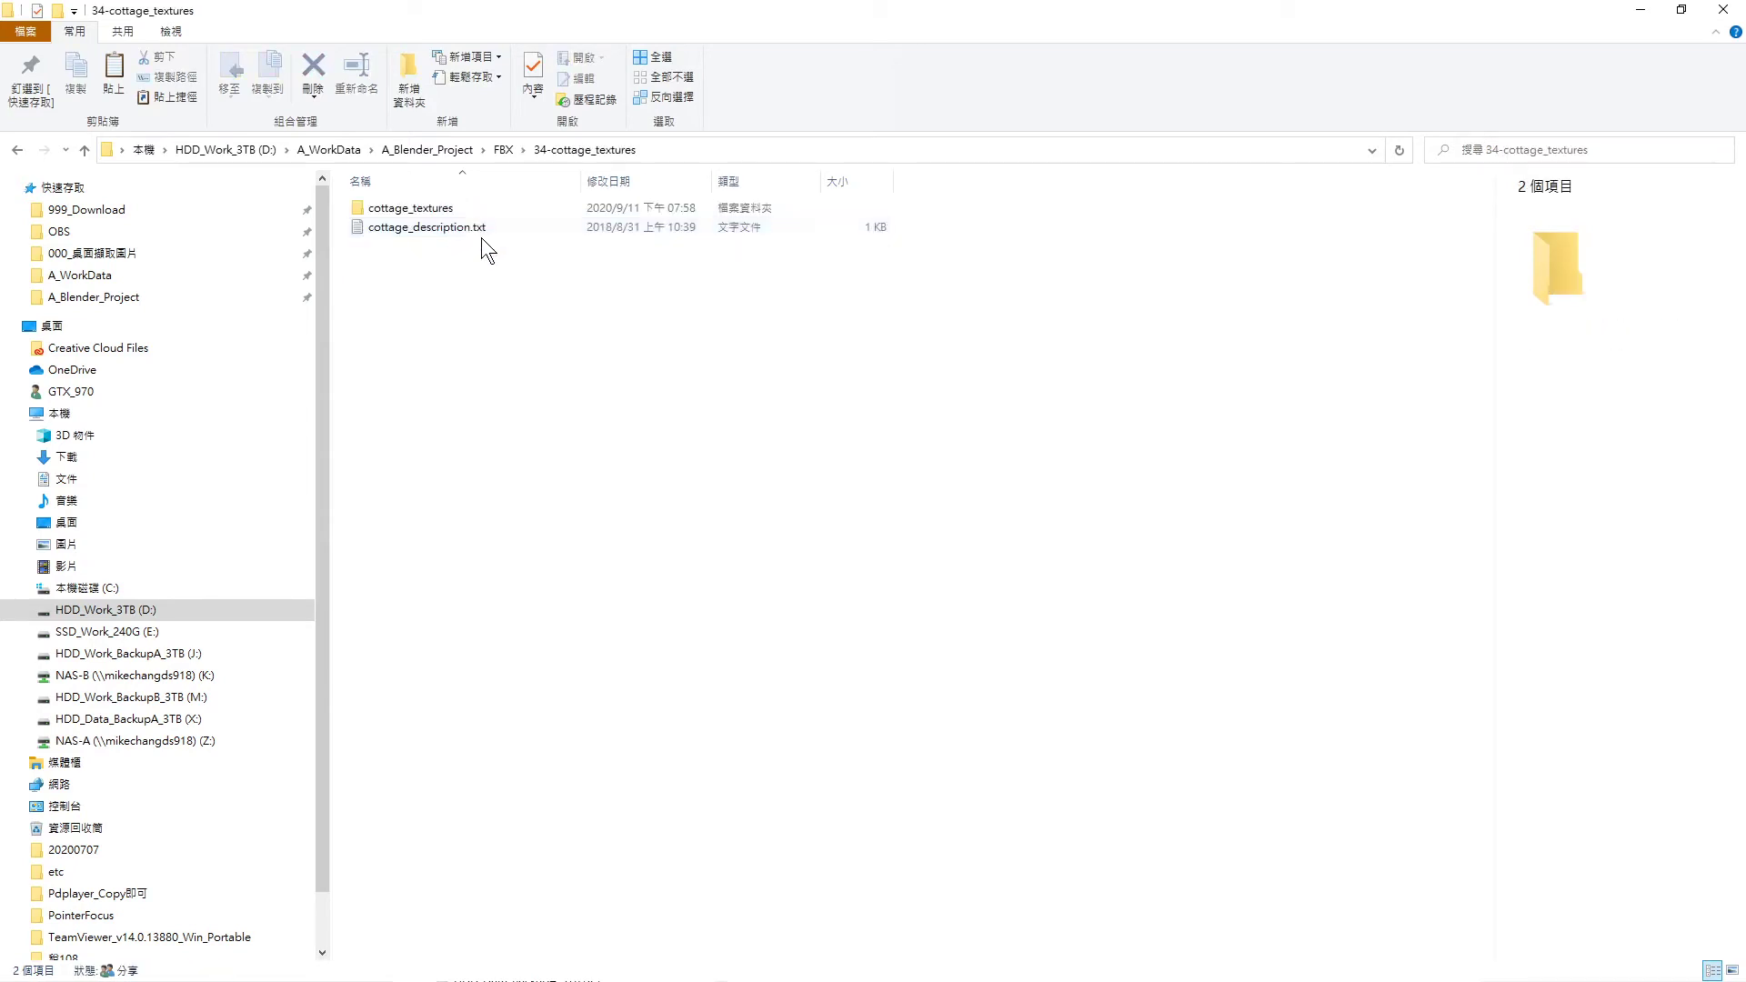
double_click(428, 208)
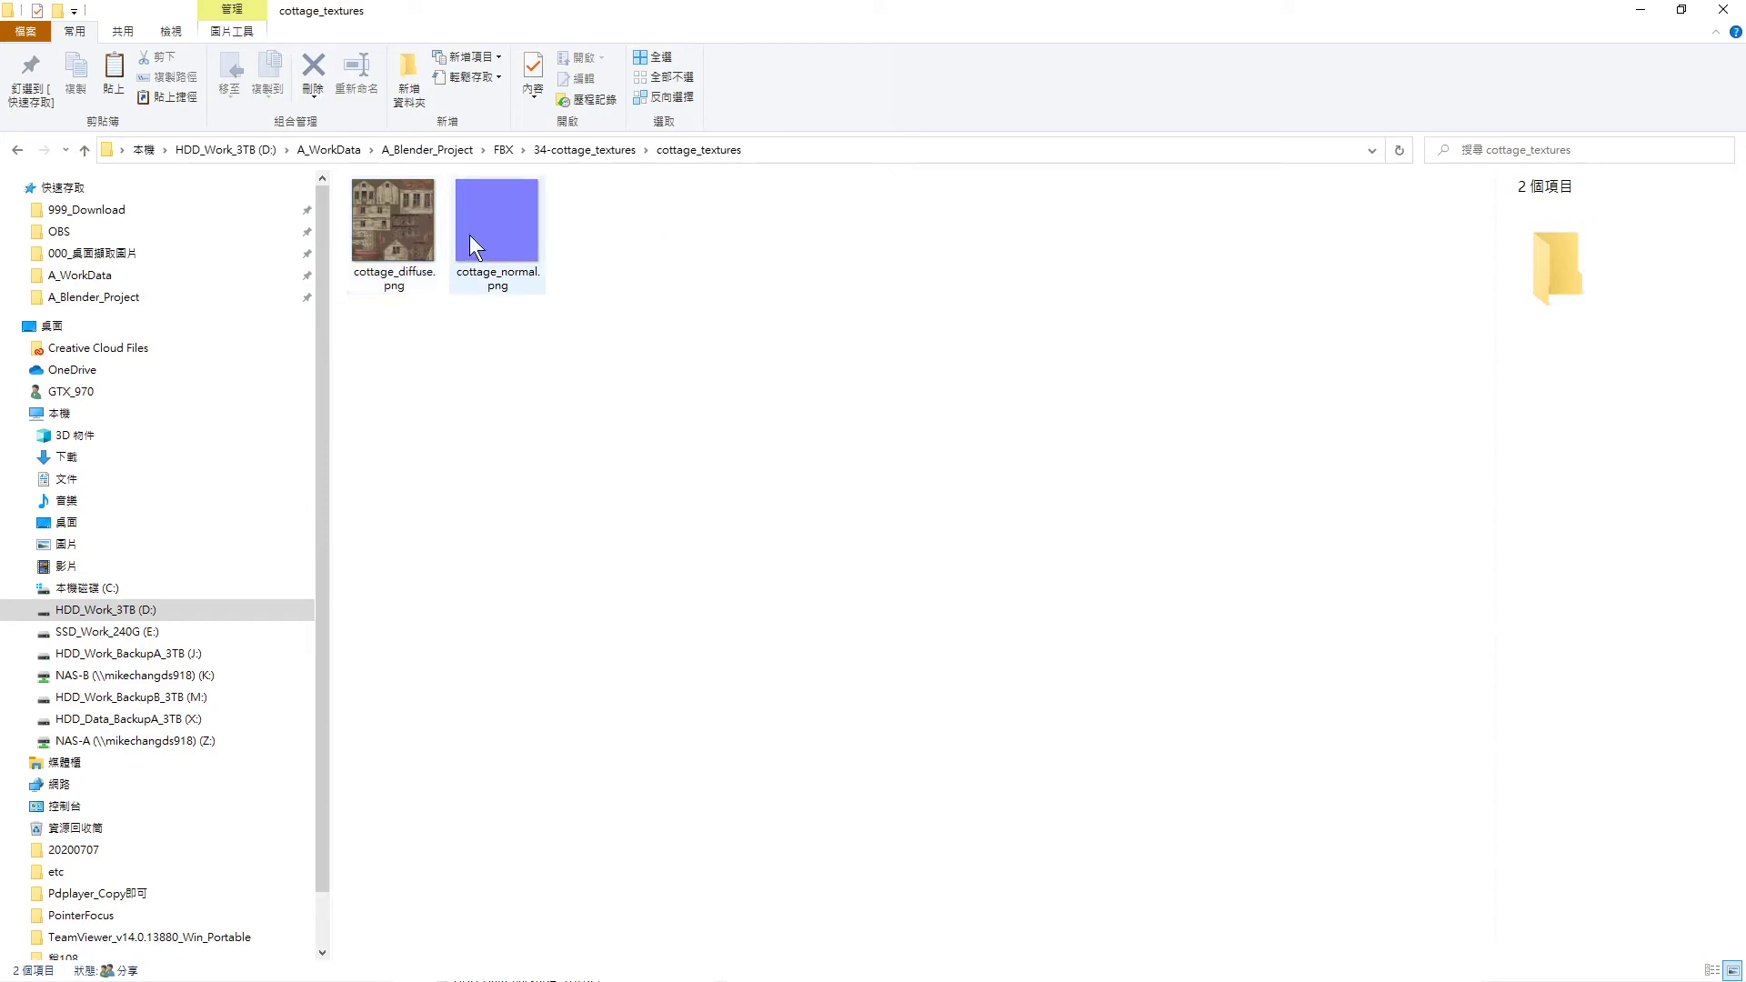
click(1640, 9)
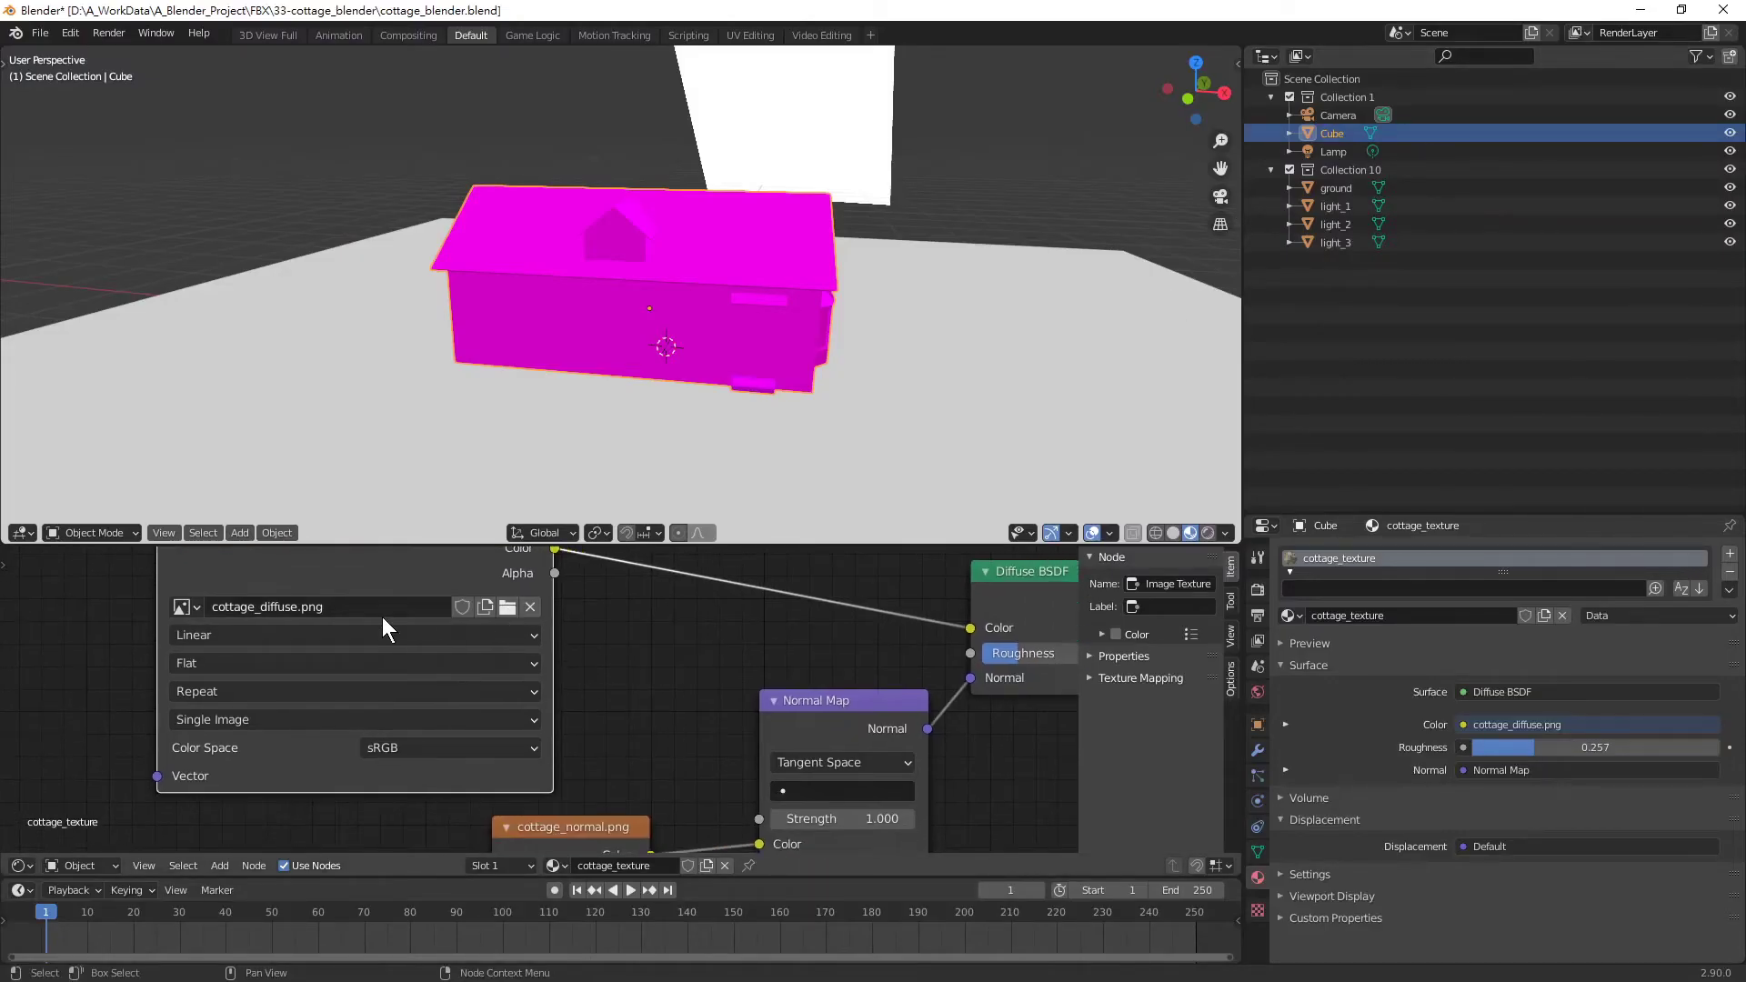
Relink the diffuse Image Texture node to cottage_textures/cottage_diffuse.png
click(507, 608)
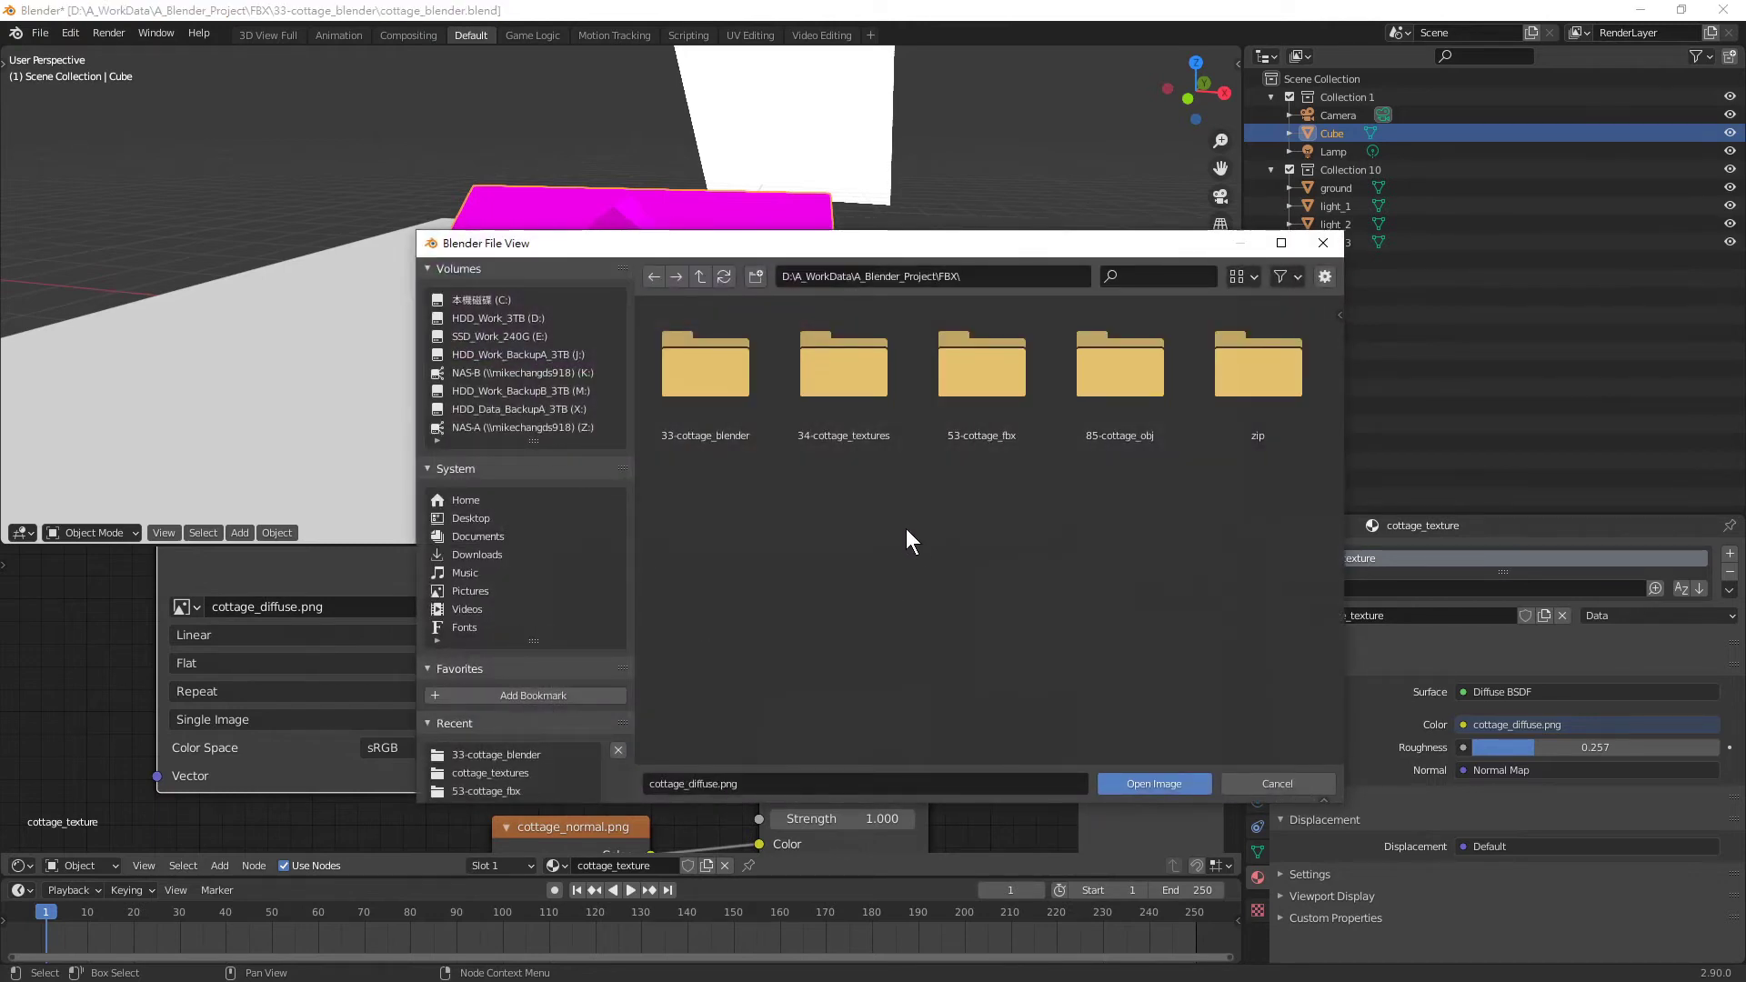
double_click(851, 375)
double_click(713, 388)
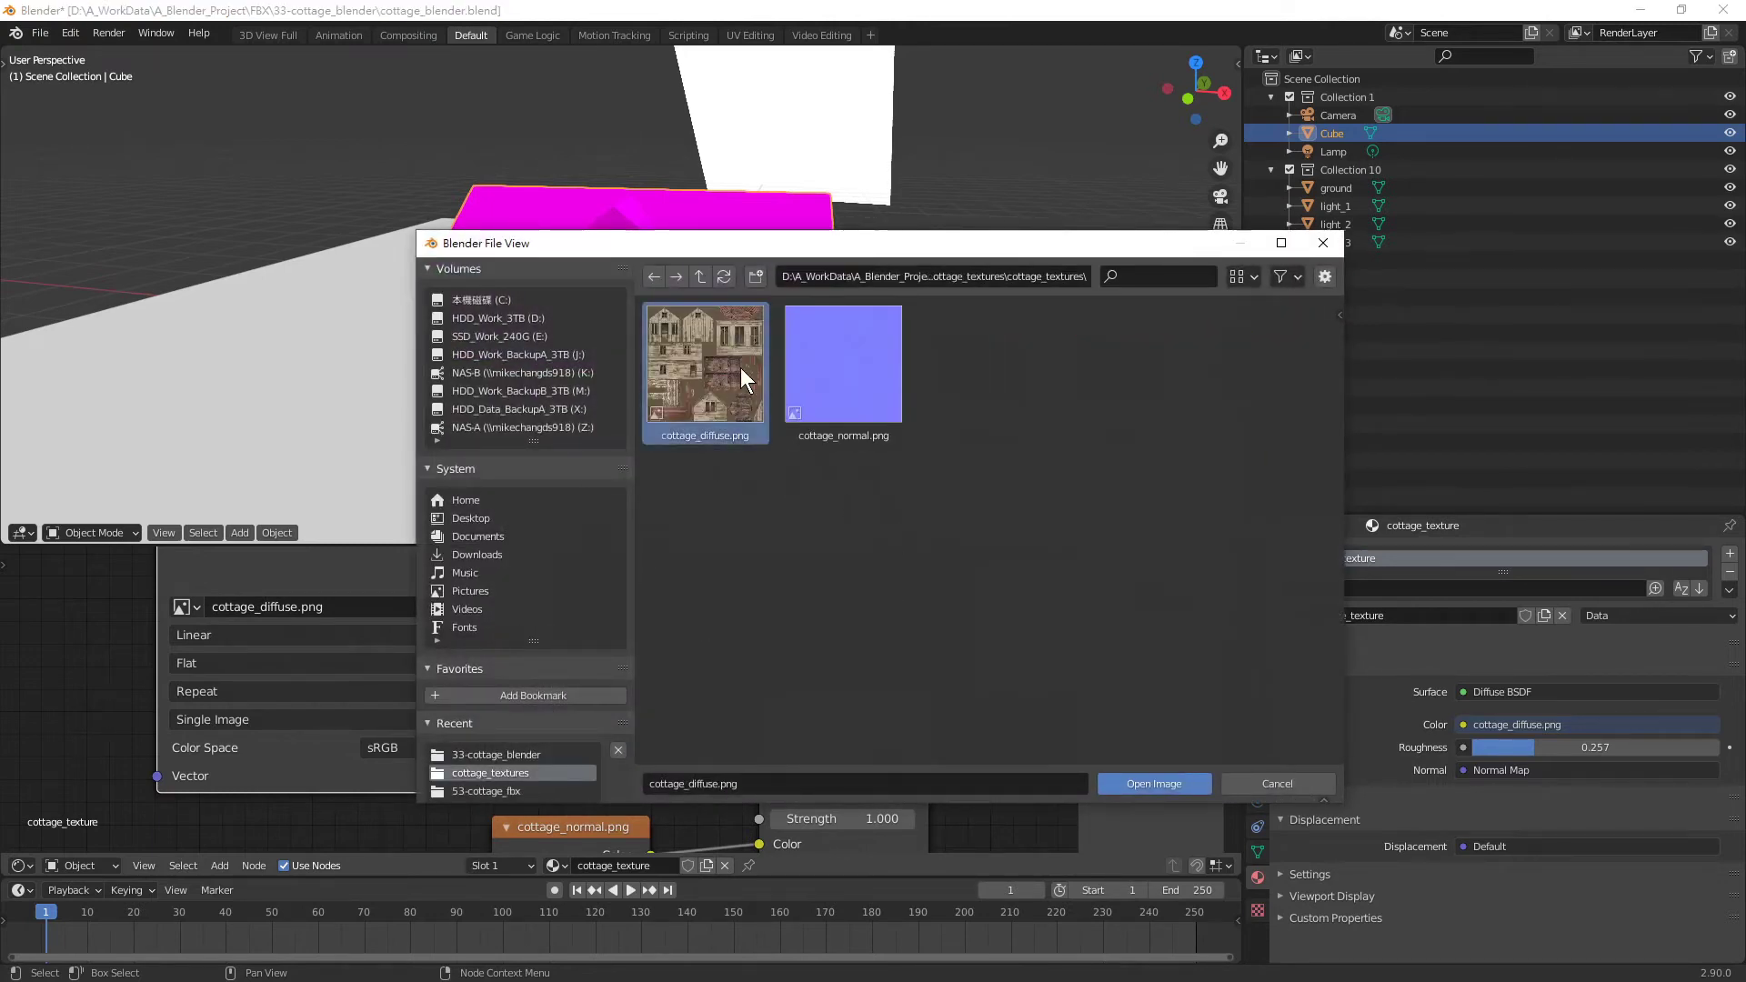
double_click(740, 367)
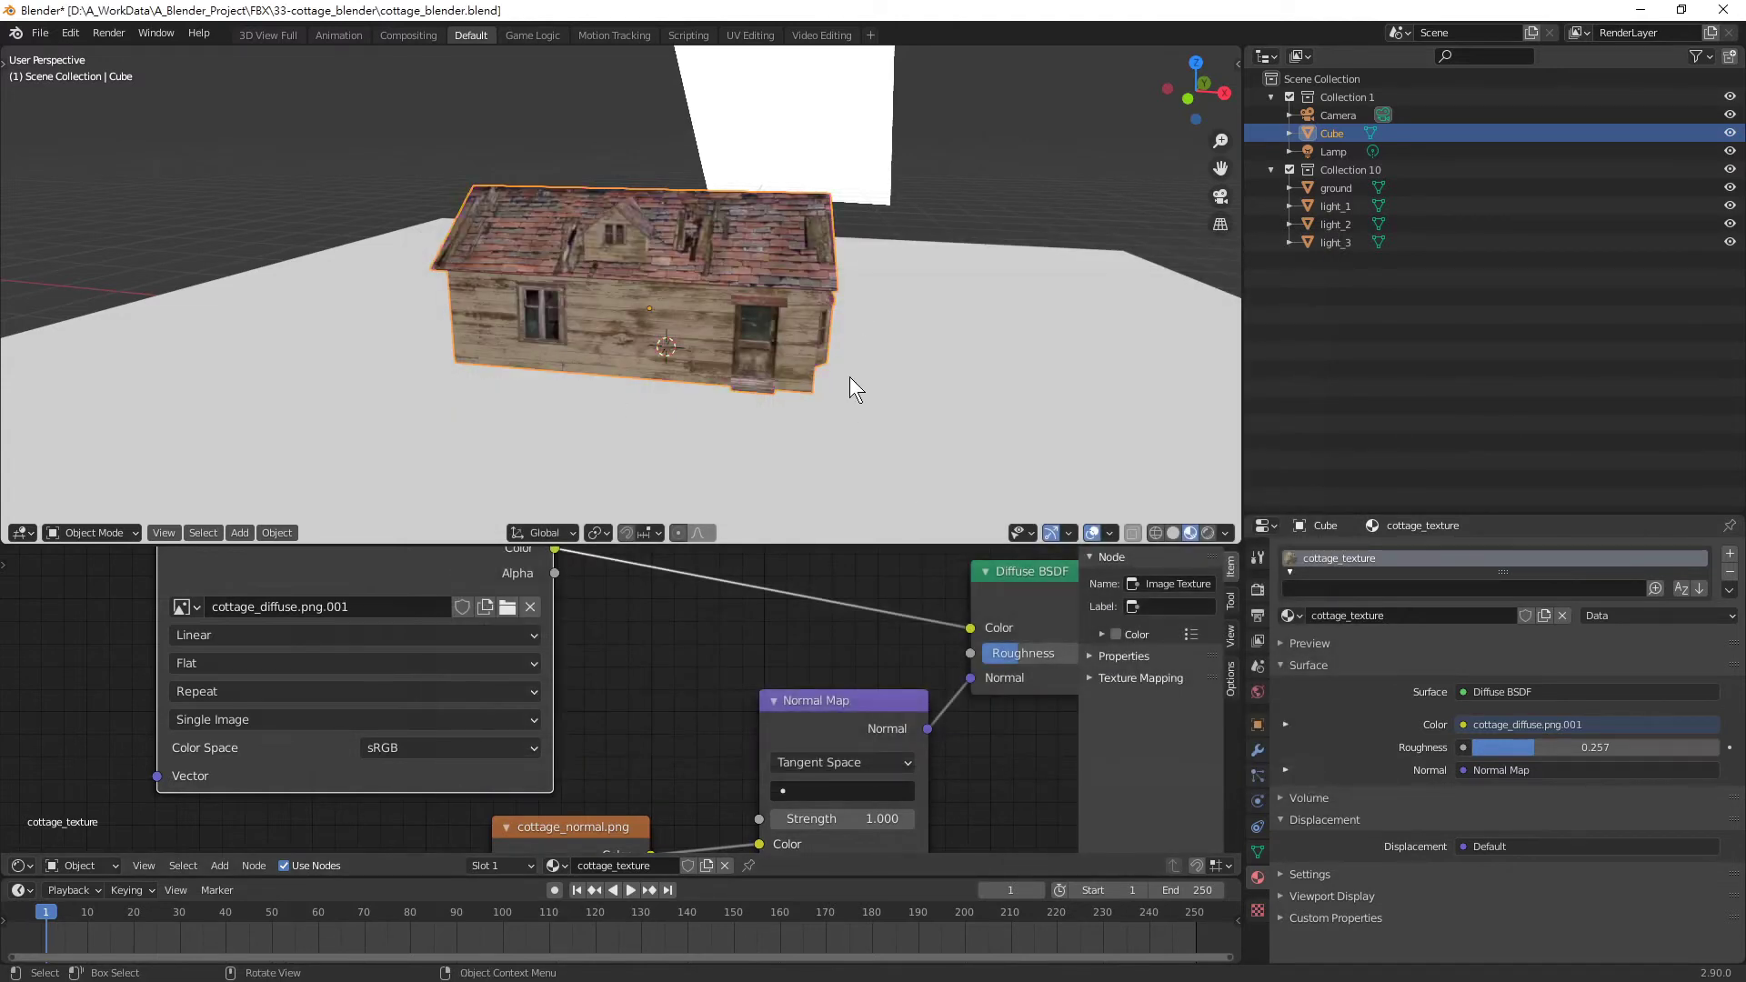
Widen the normal image node and relink it to cottage_textures/cottage_normal.png
scroll(558, 739, down, 3)
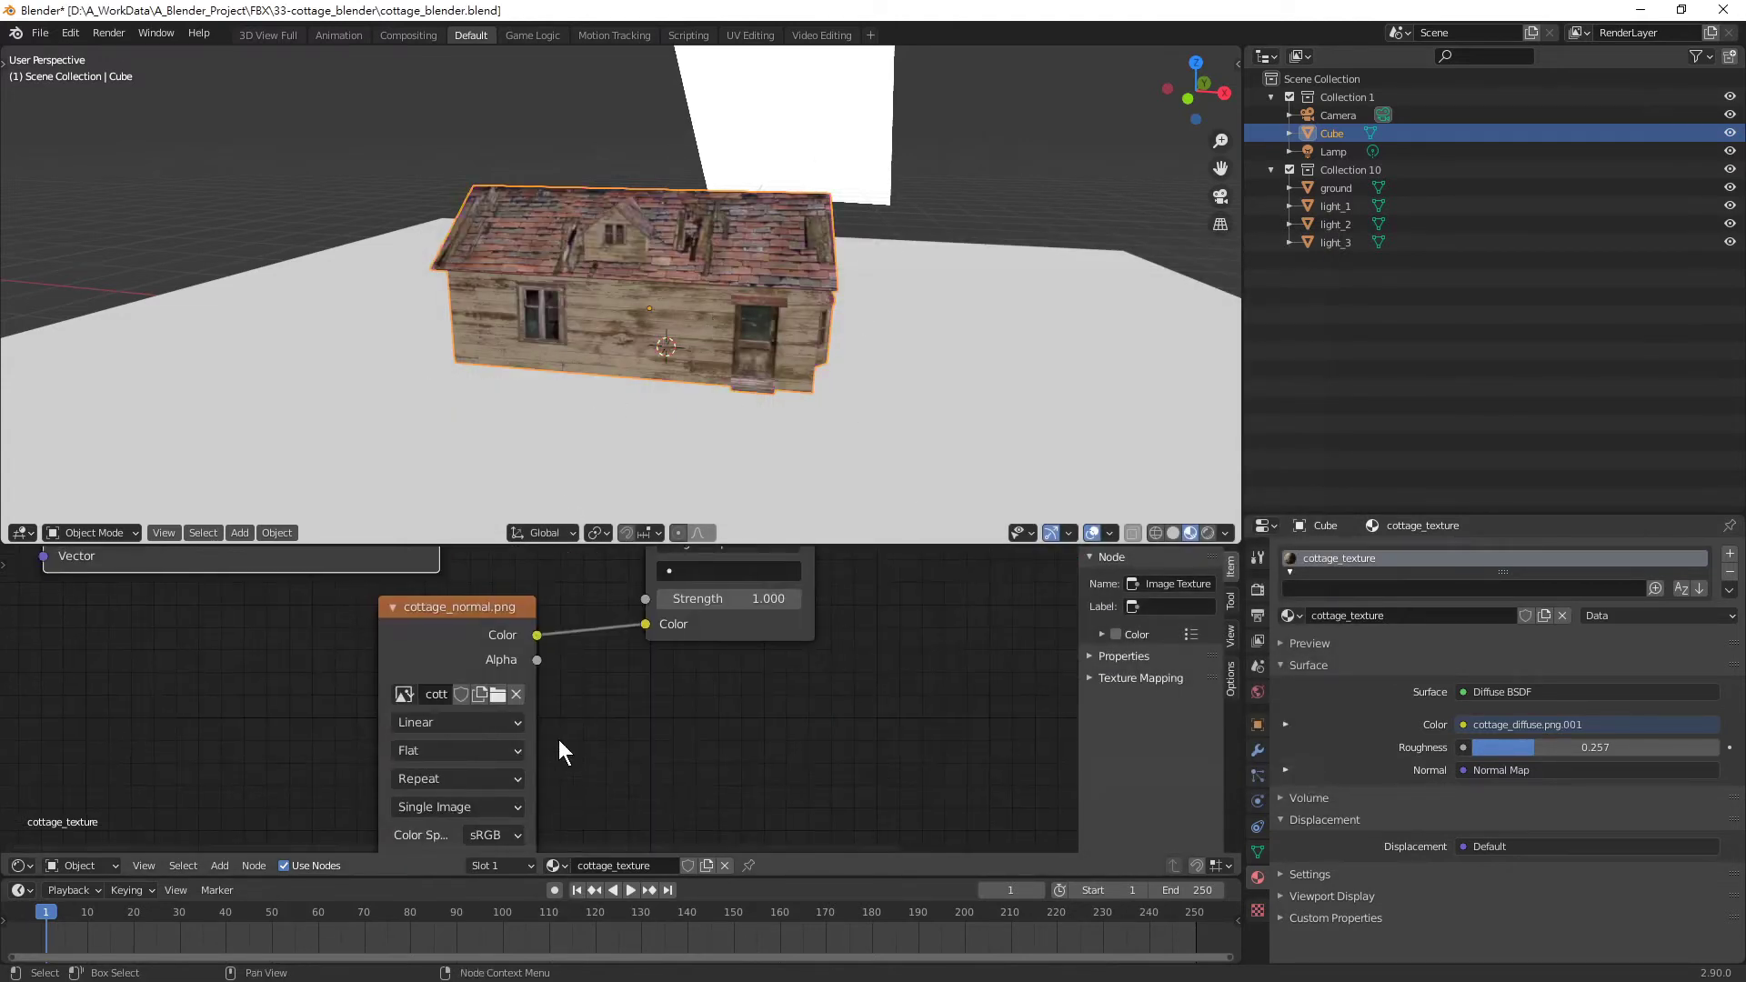
middle_drag(558, 740, 614, 721)
scroll(555, 637, up, 4)
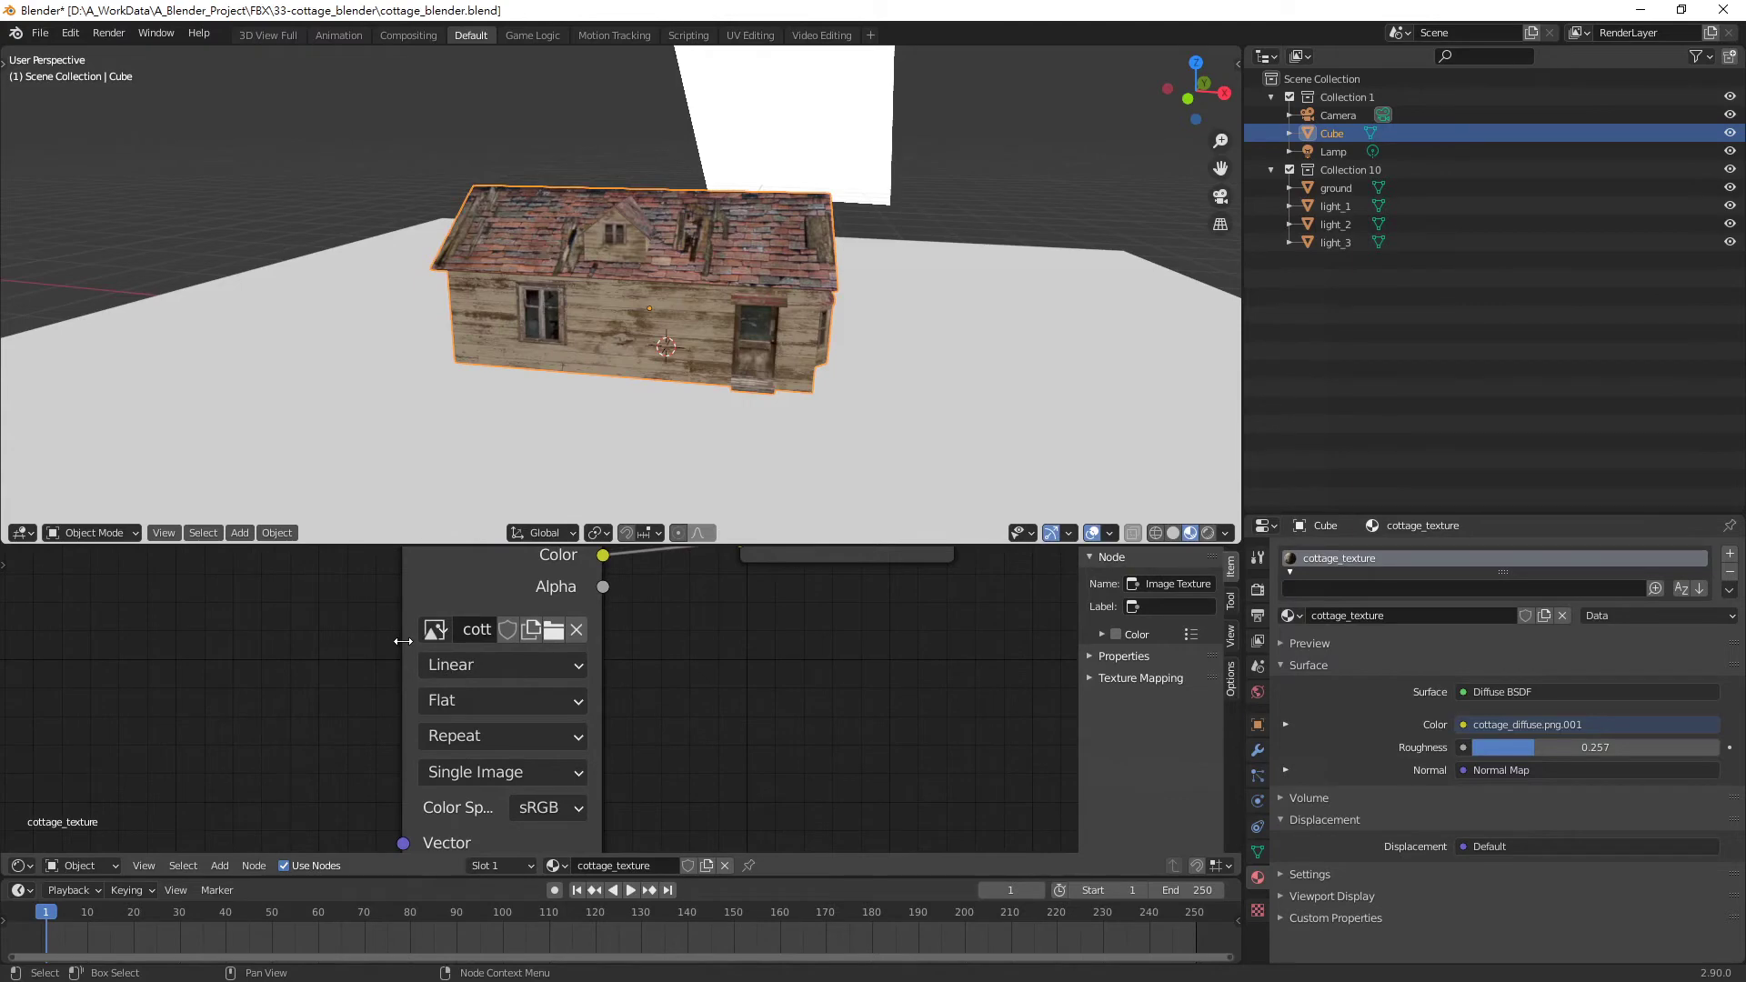
drag(403, 641, 191, 649)
click(544, 629)
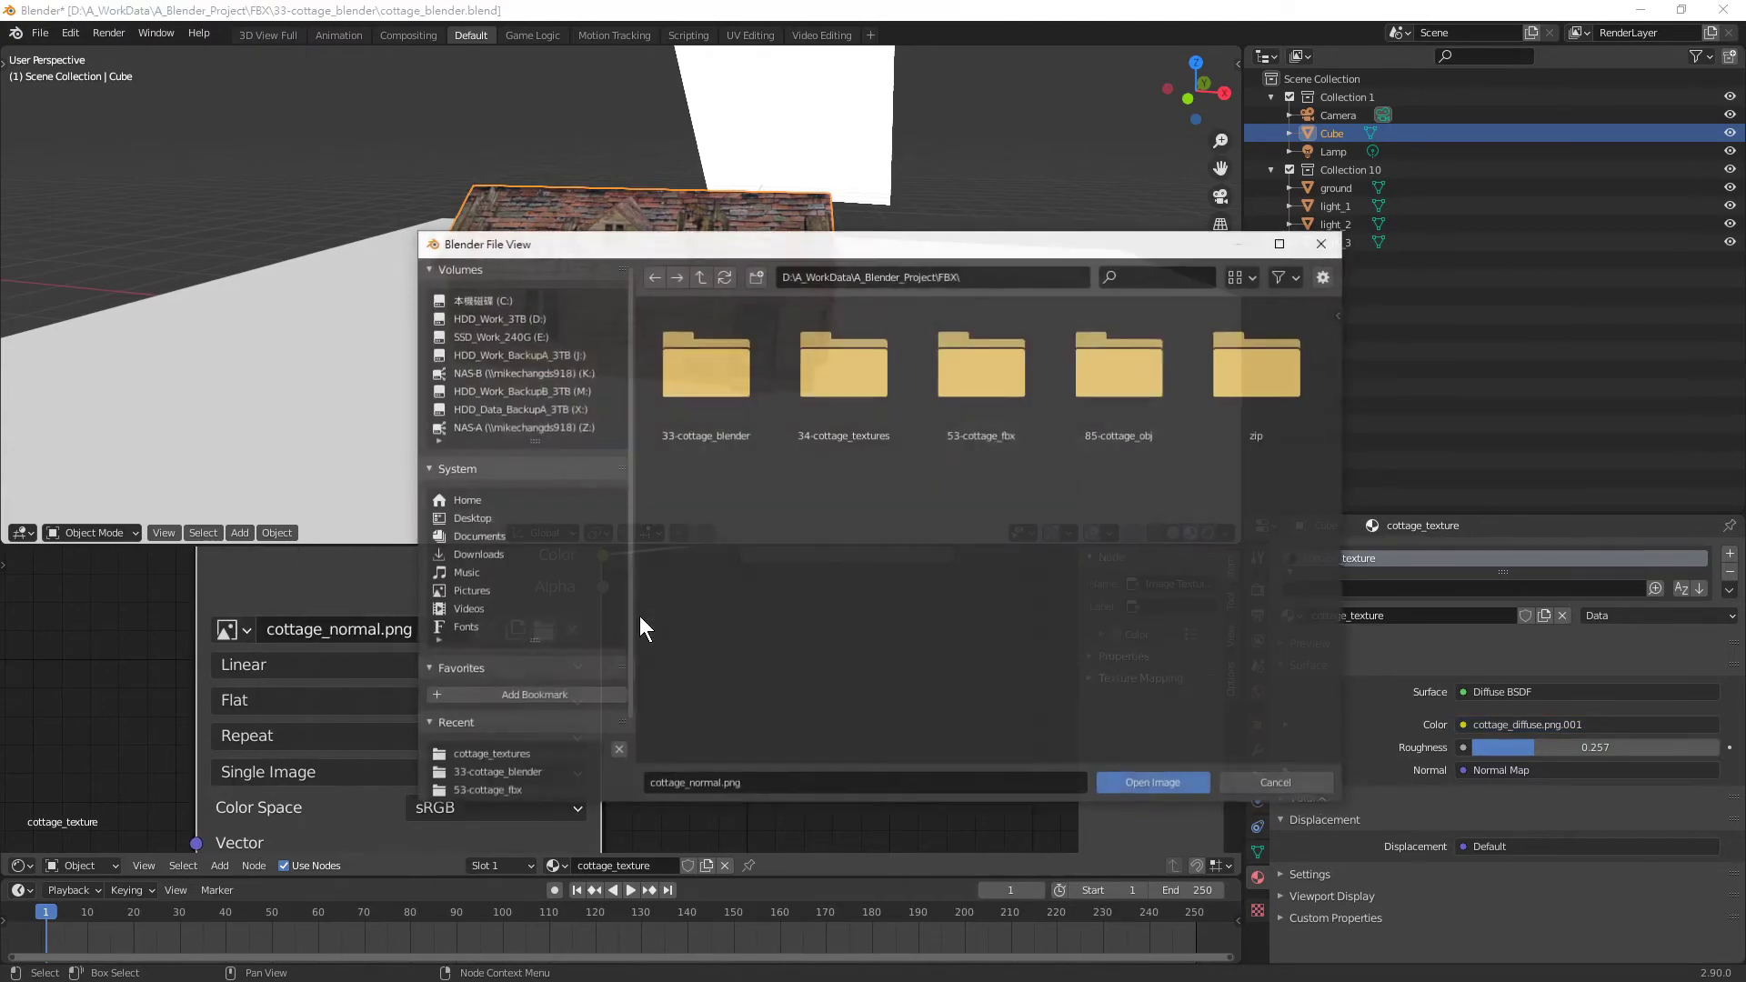
click(859, 400)
double_click(856, 386)
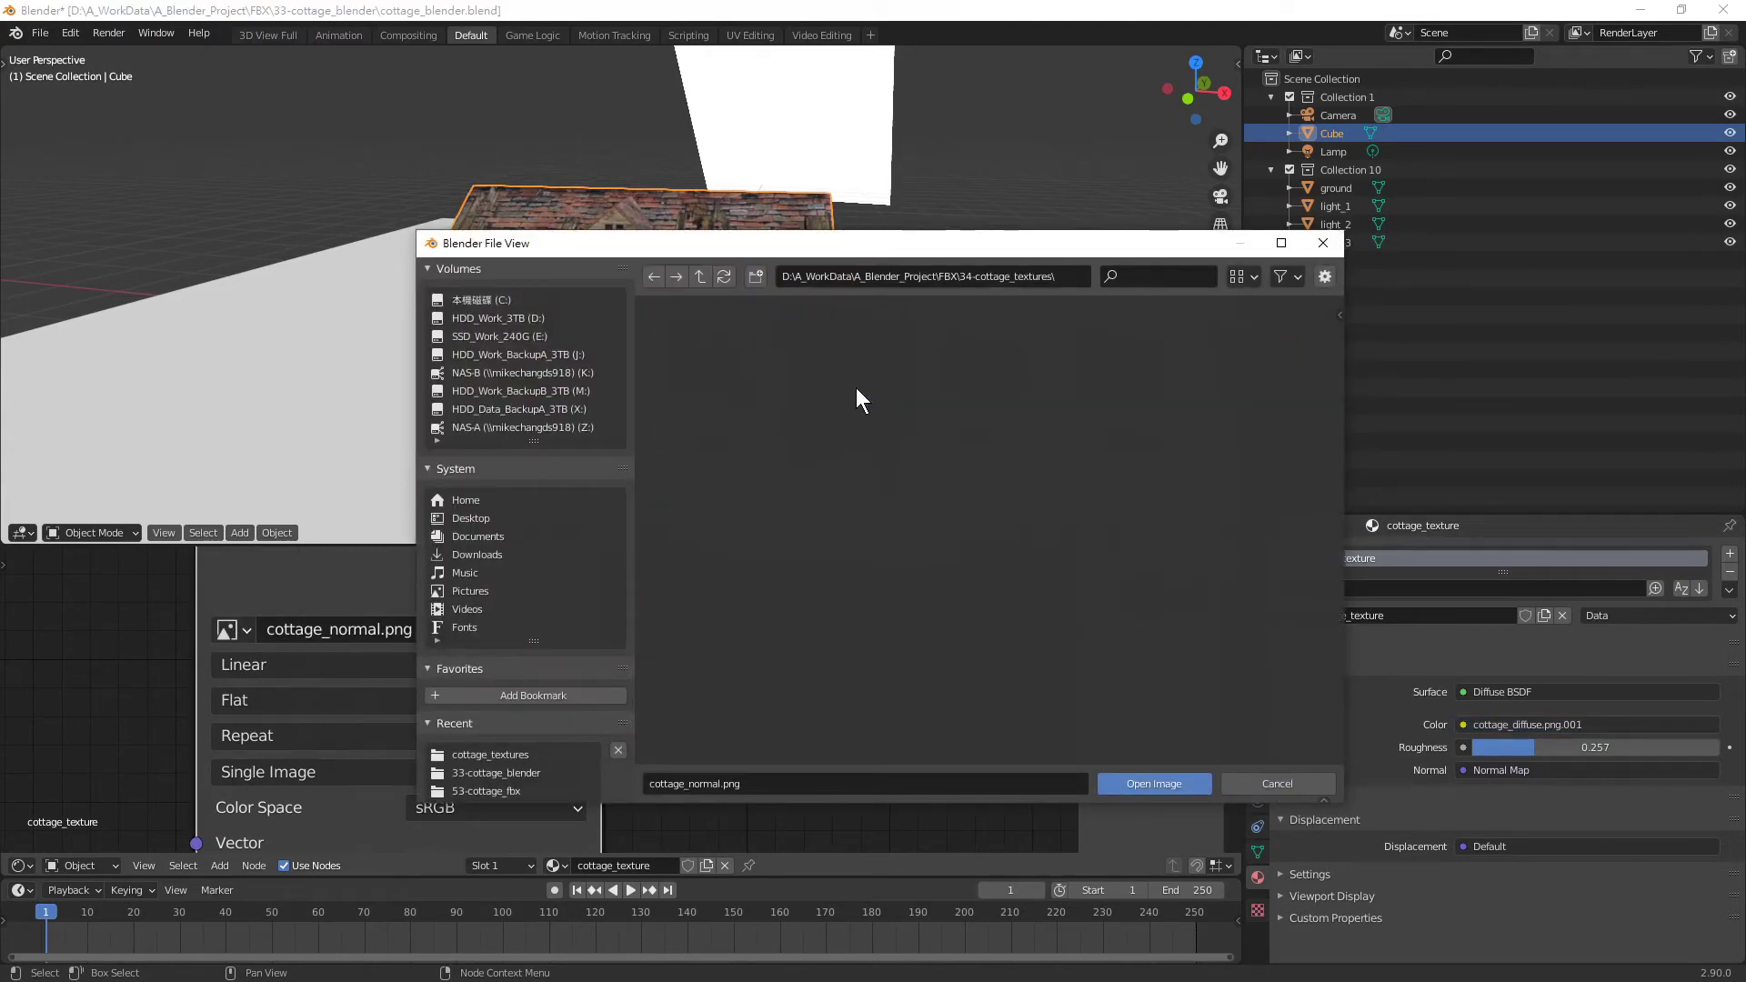
double_click(706, 360)
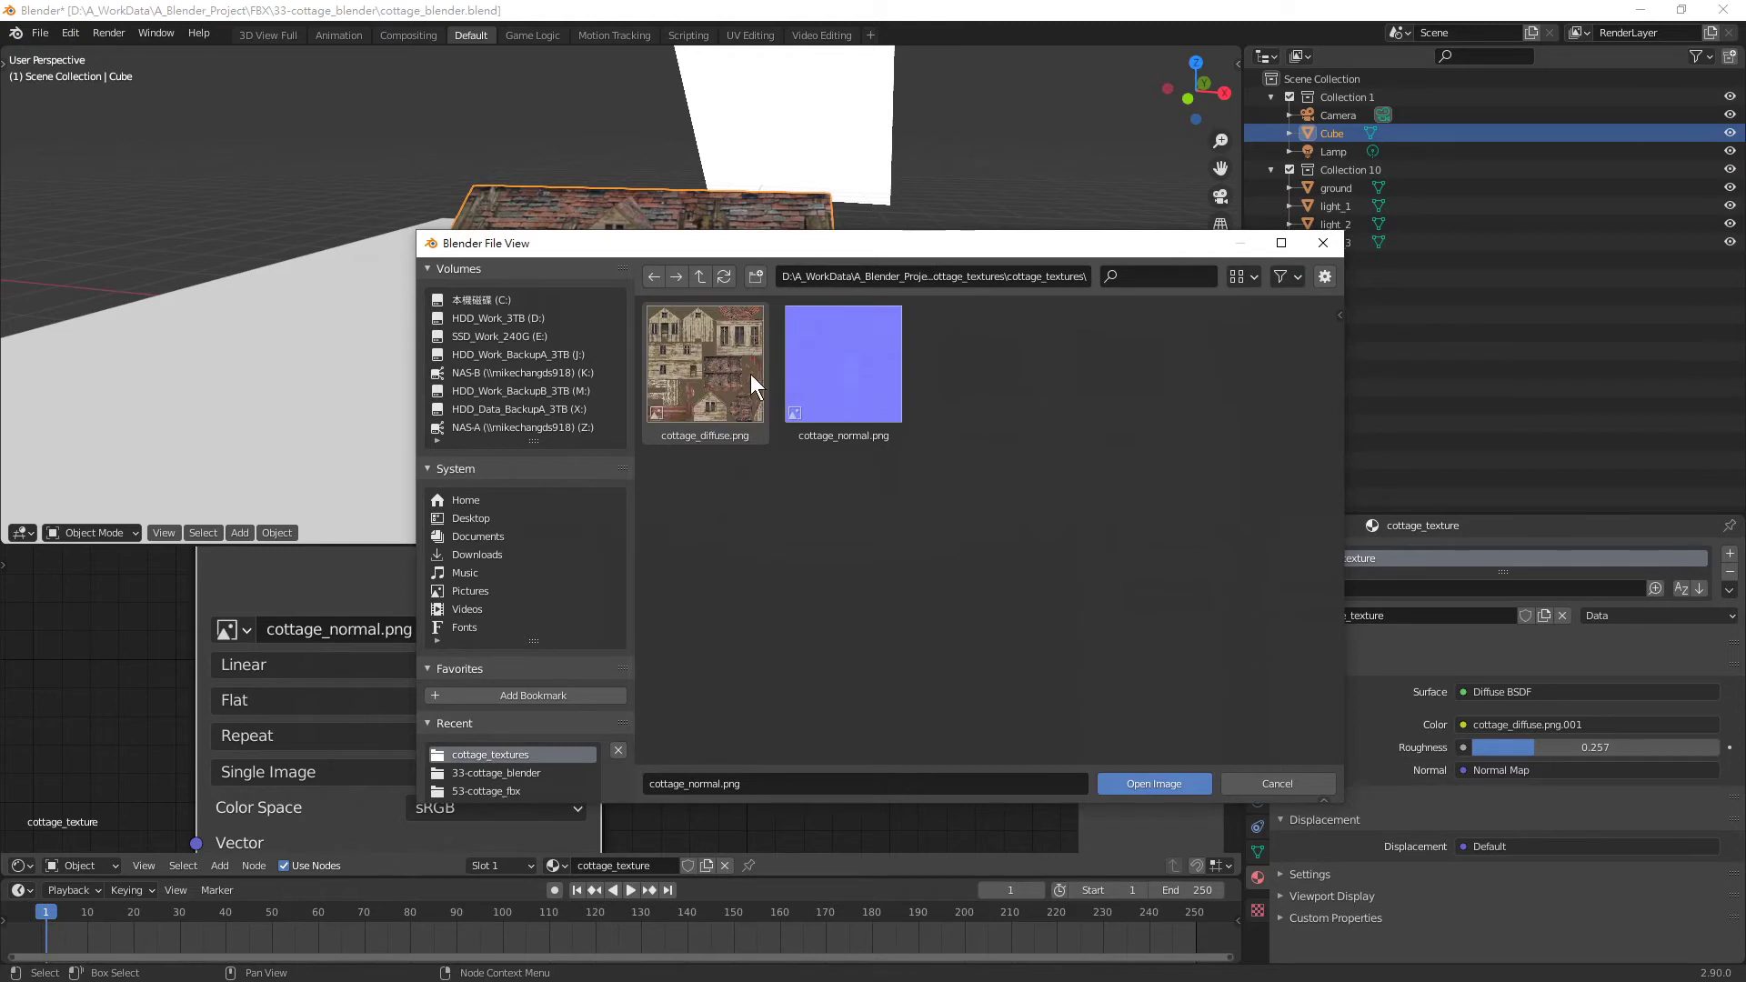
click(1164, 784)
middle_drag(903, 357, 1118, 250)
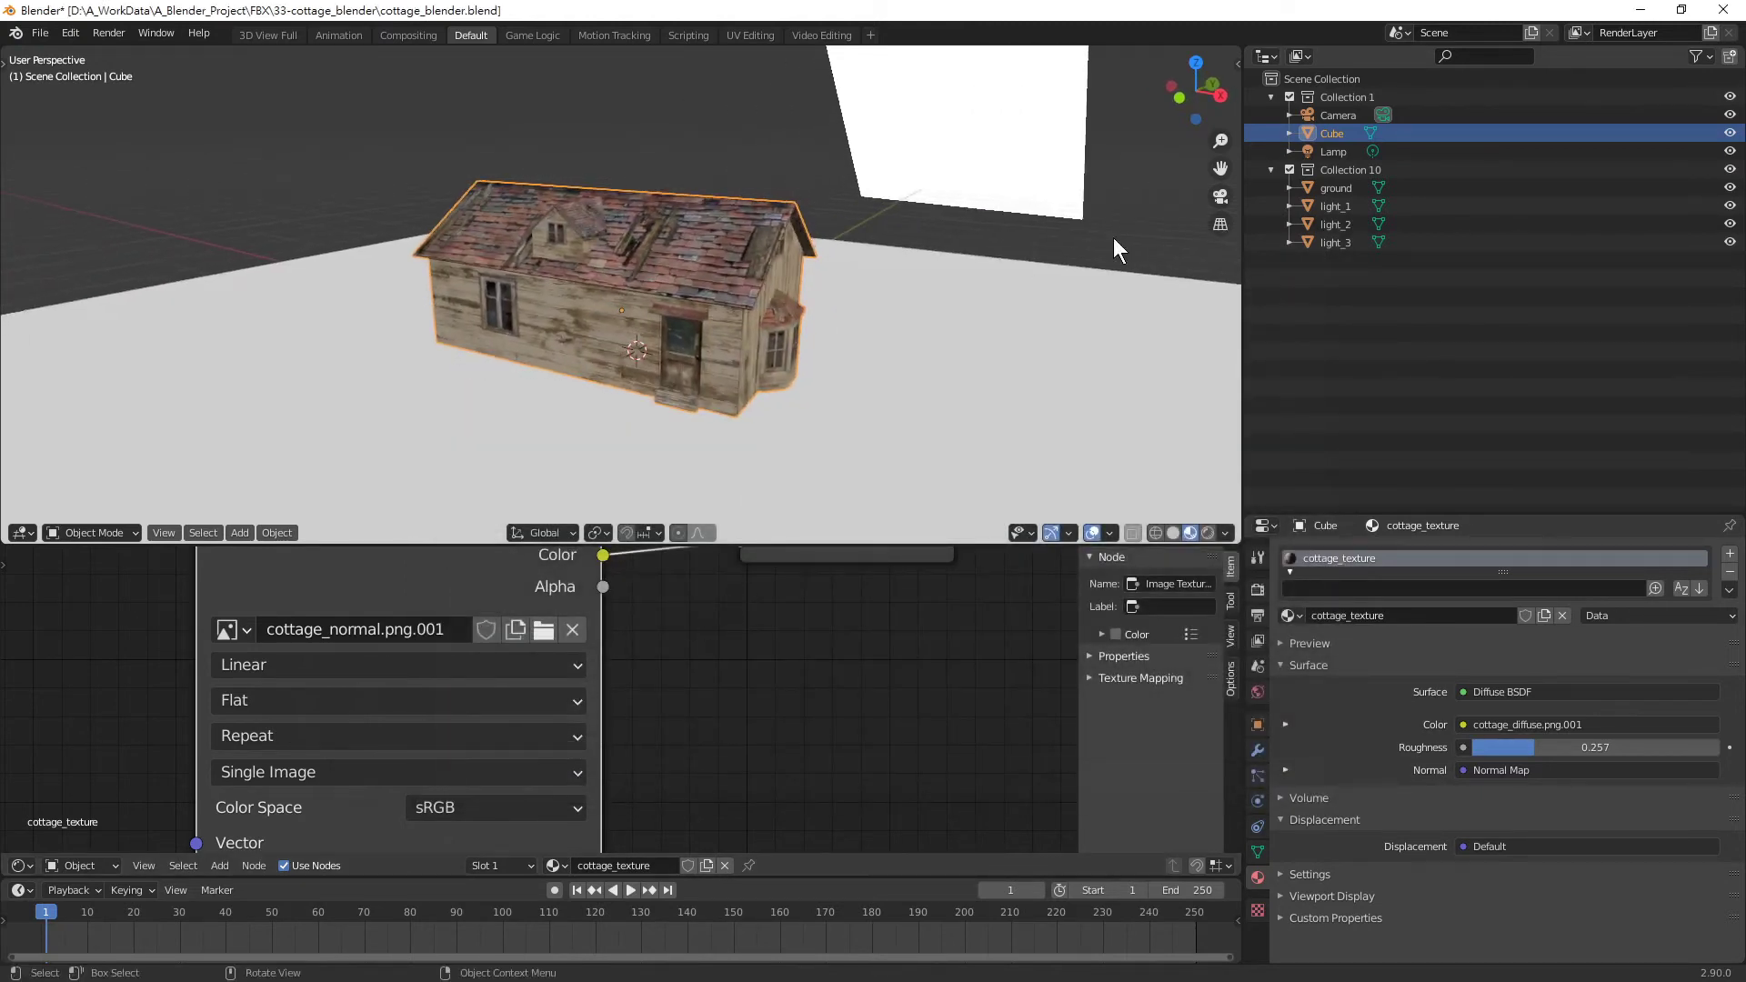
Preview the cottage in Rendered shading and orbit around it from several angles
click(1213, 533)
scroll(864, 262, up, 4)
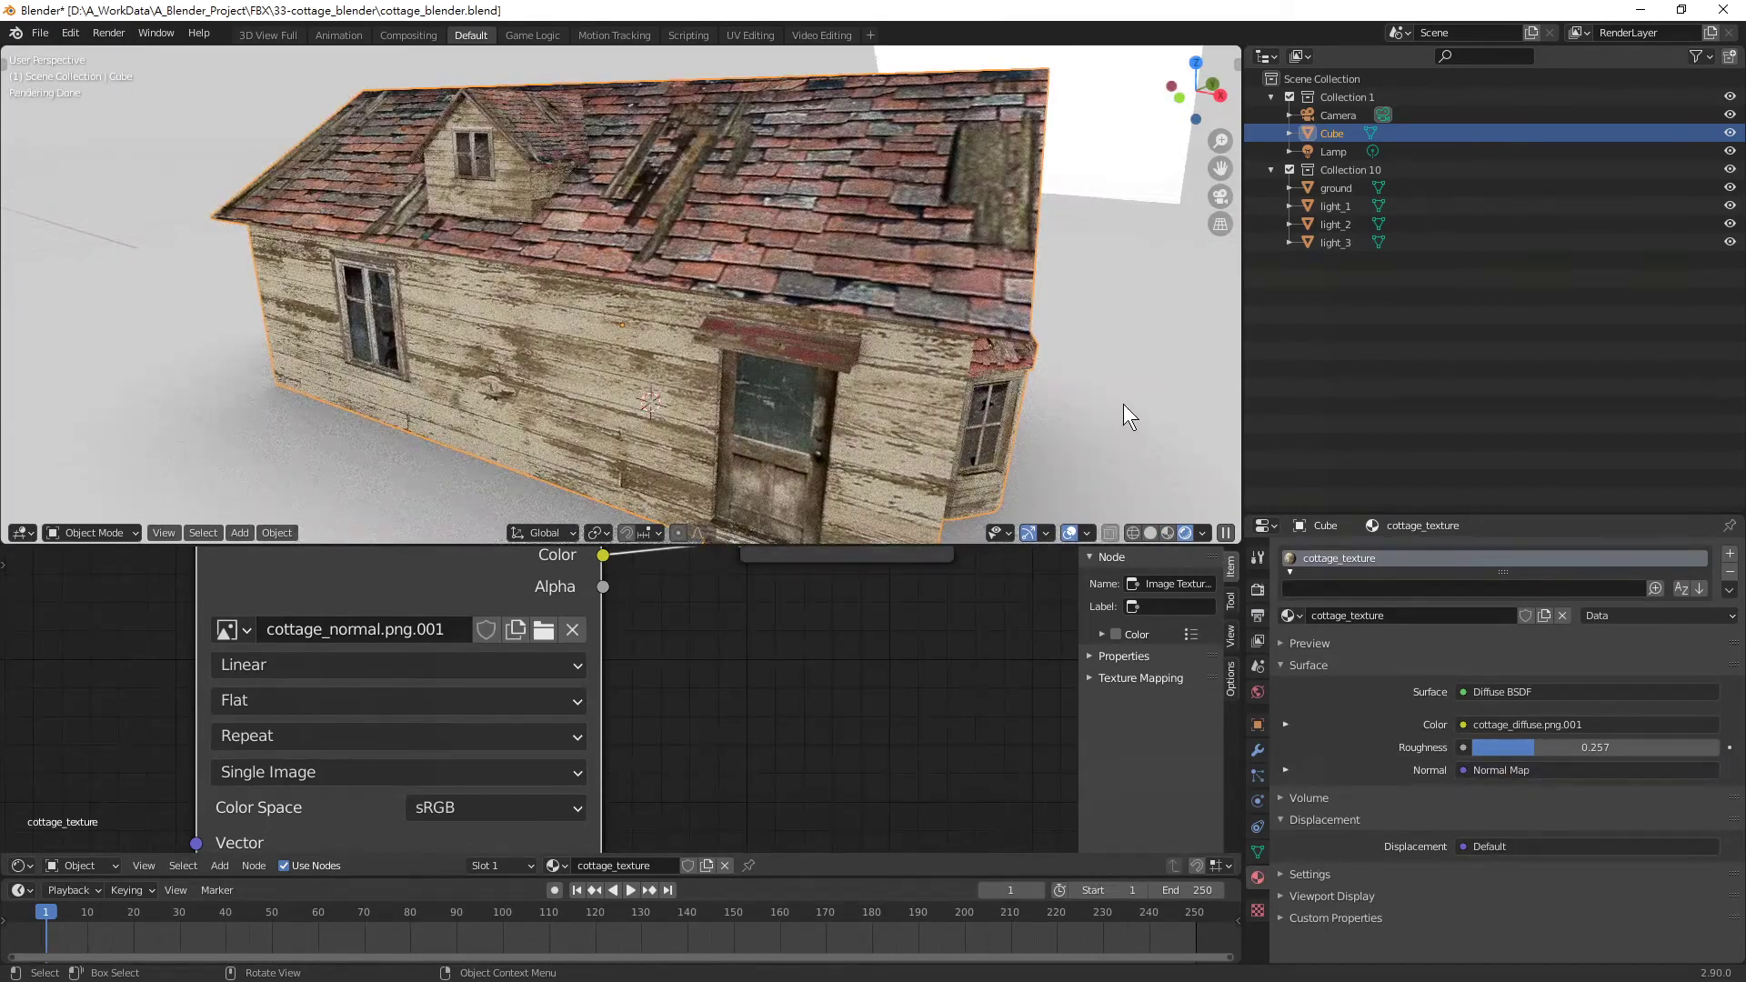
scroll(1122, 403, down, 3)
middle_drag(1122, 404, 1044, 299)
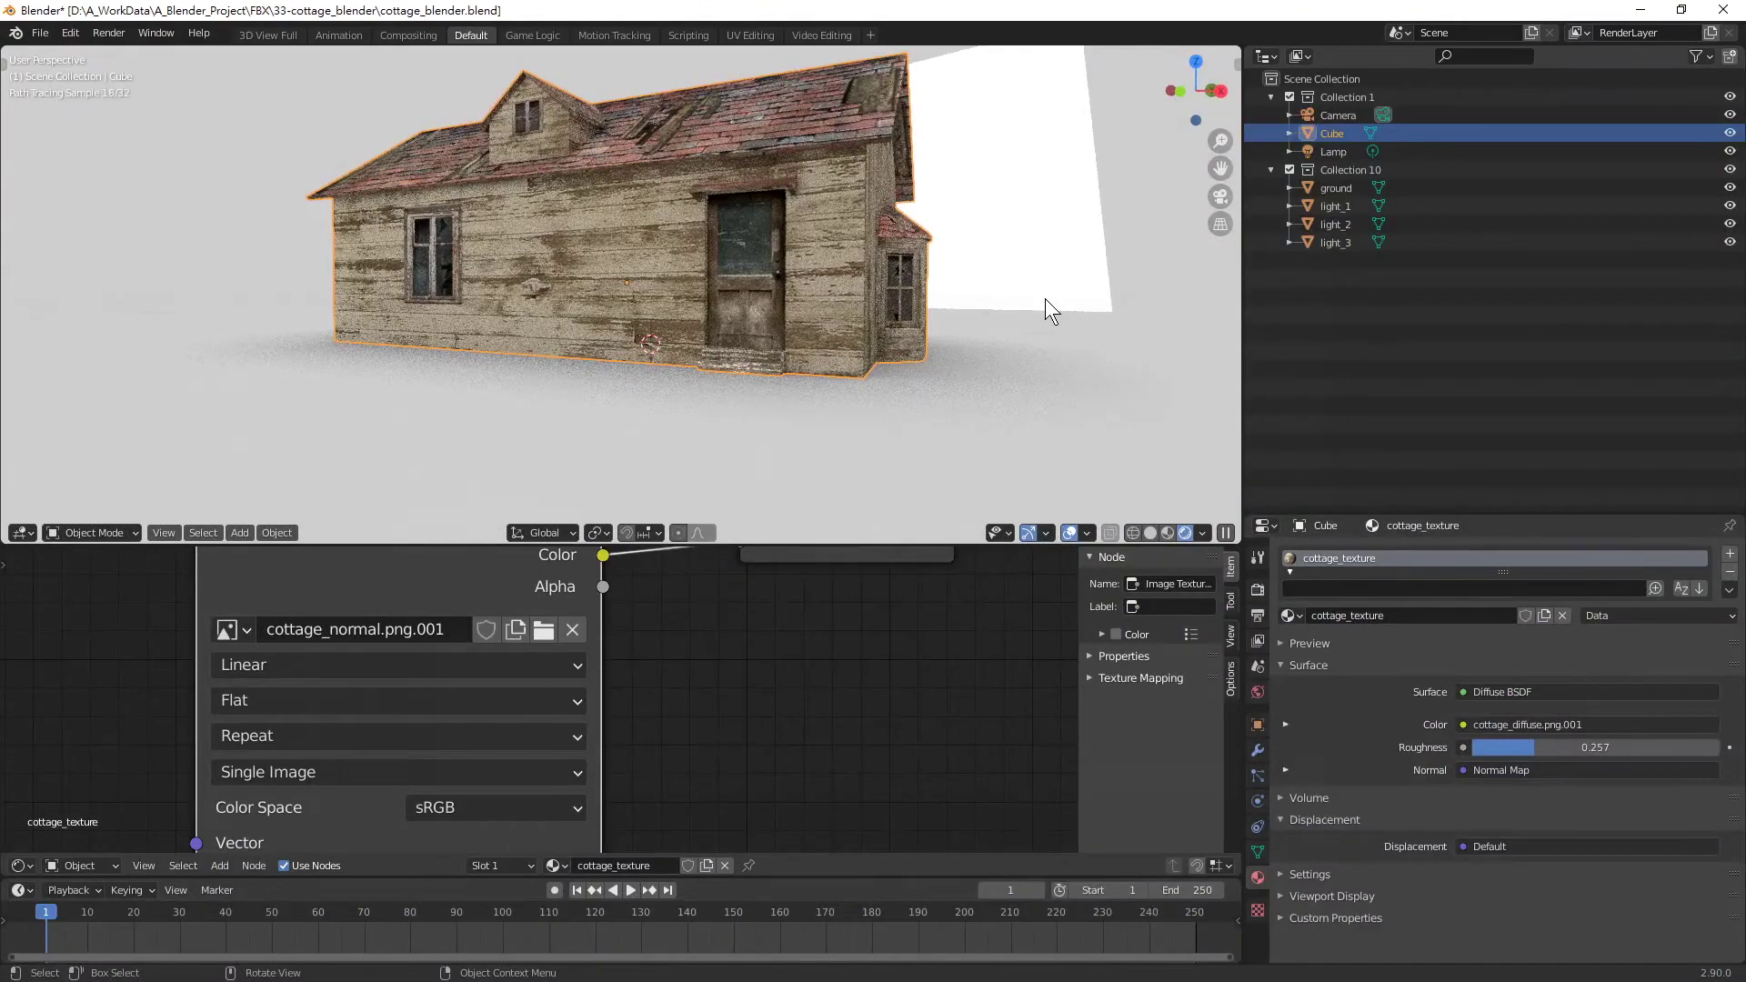
middle_drag(1041, 281, 999, 291)
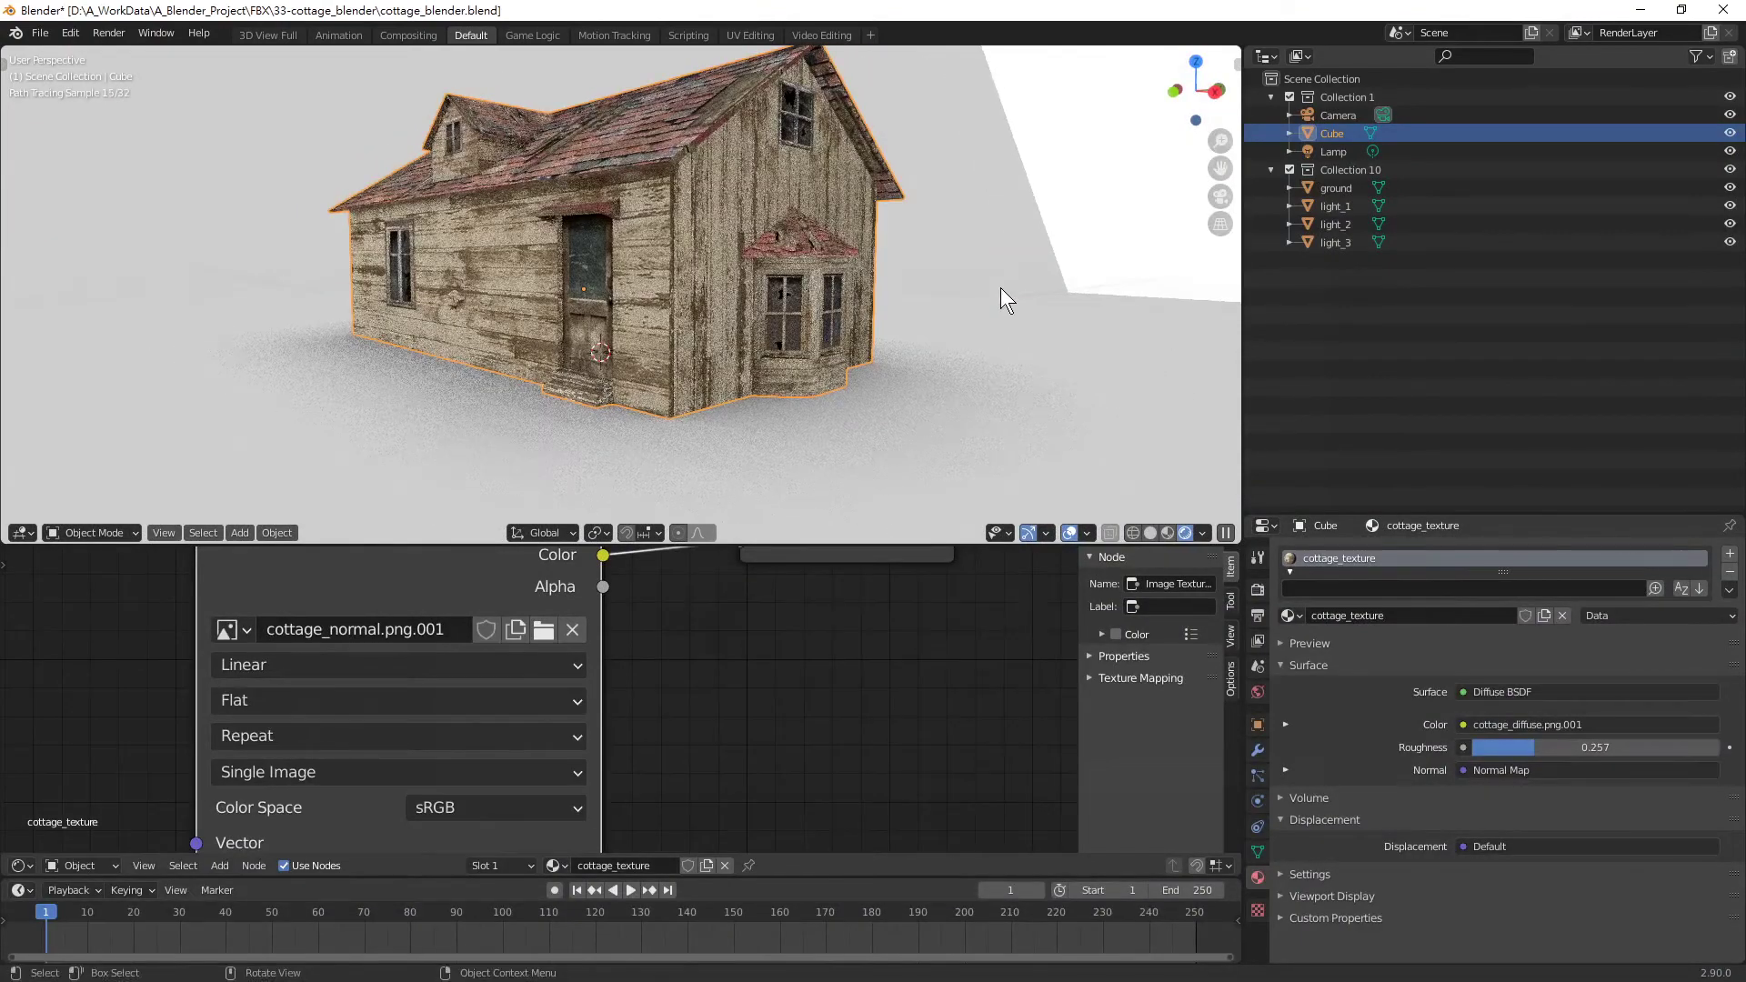
middle_drag(844, 293, 892, 298)
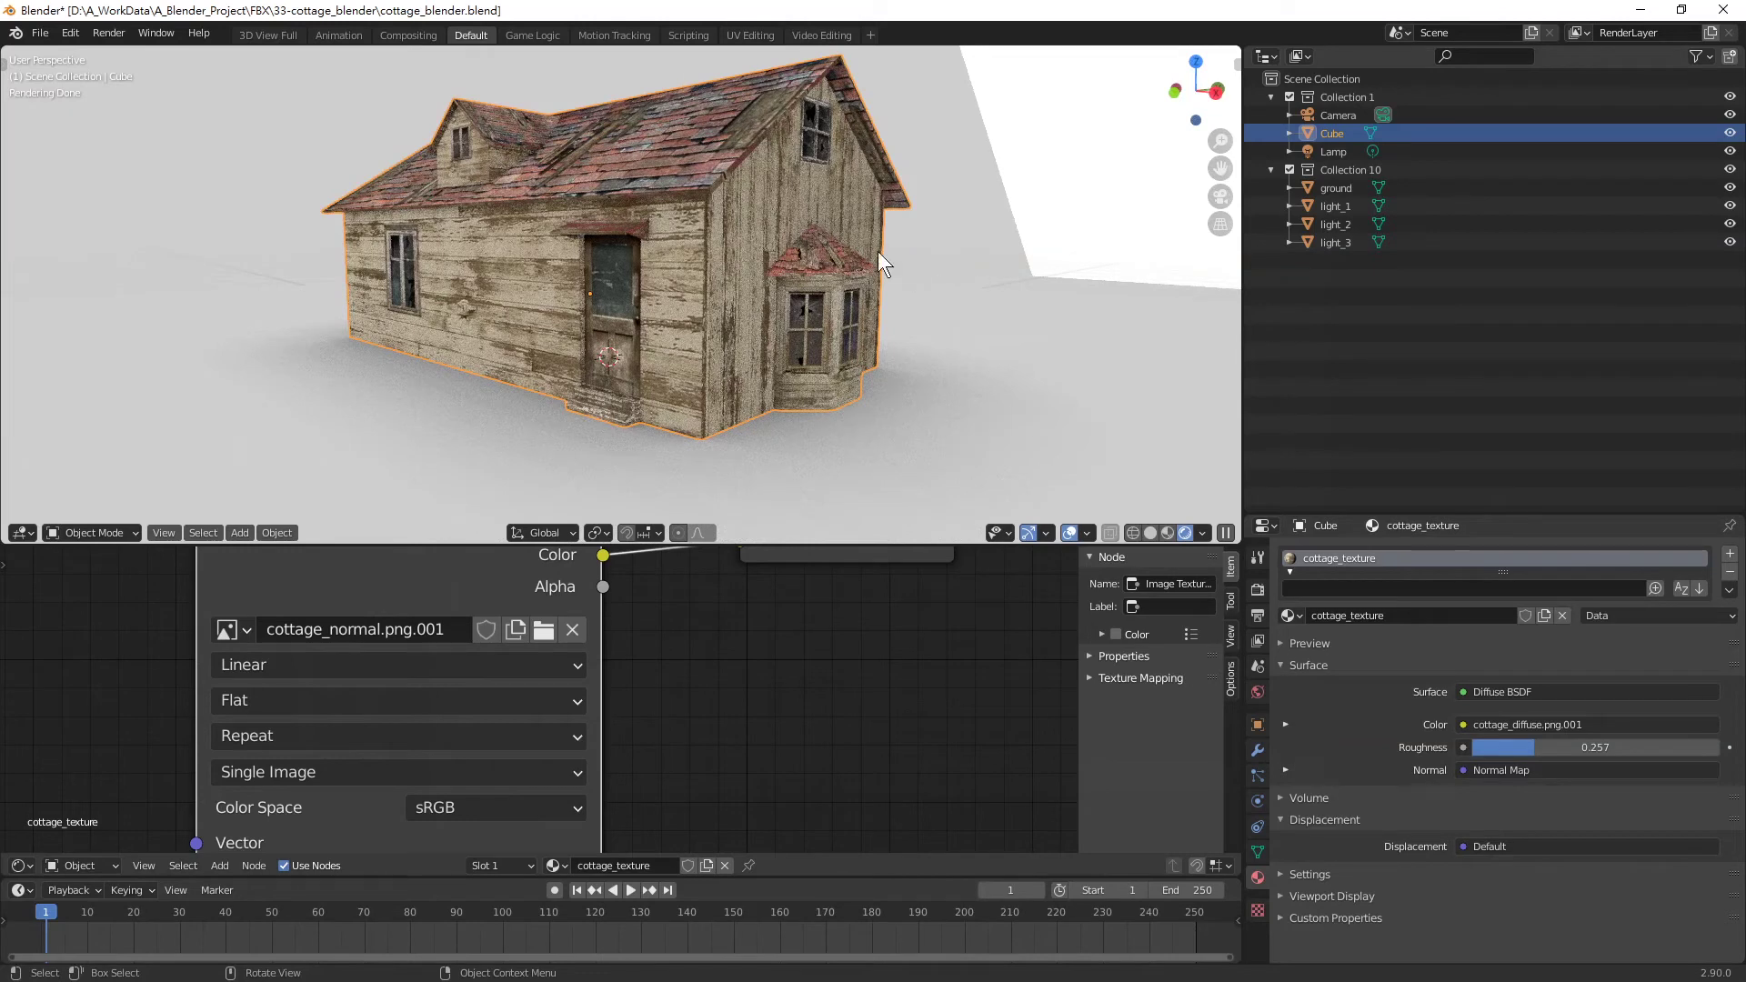
click(38, 39)
mouse_move(64, 53)
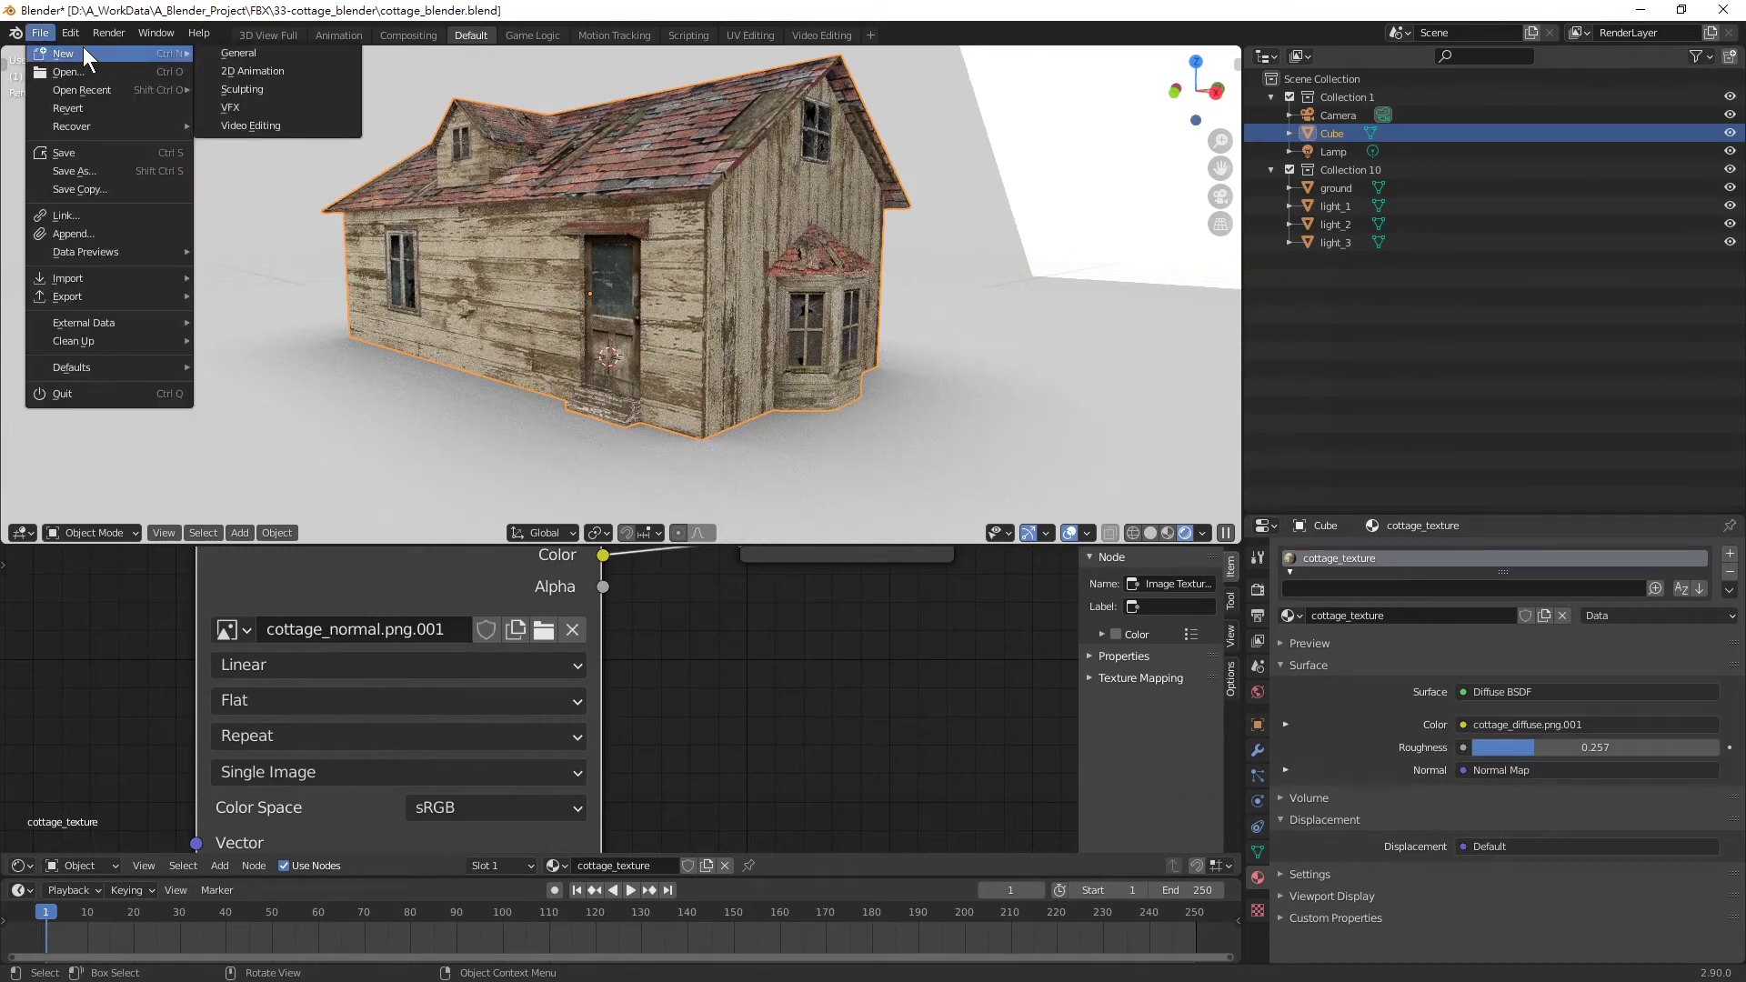
click(40, 31)
mouse_move(881, 237)
middle_down()
mouse_move(544, 251)
mouse_move(827, 200)
middle_up()
Switch to Material Preview, pull back to the ground plane, and deselect the original Cube
click(1170, 532)
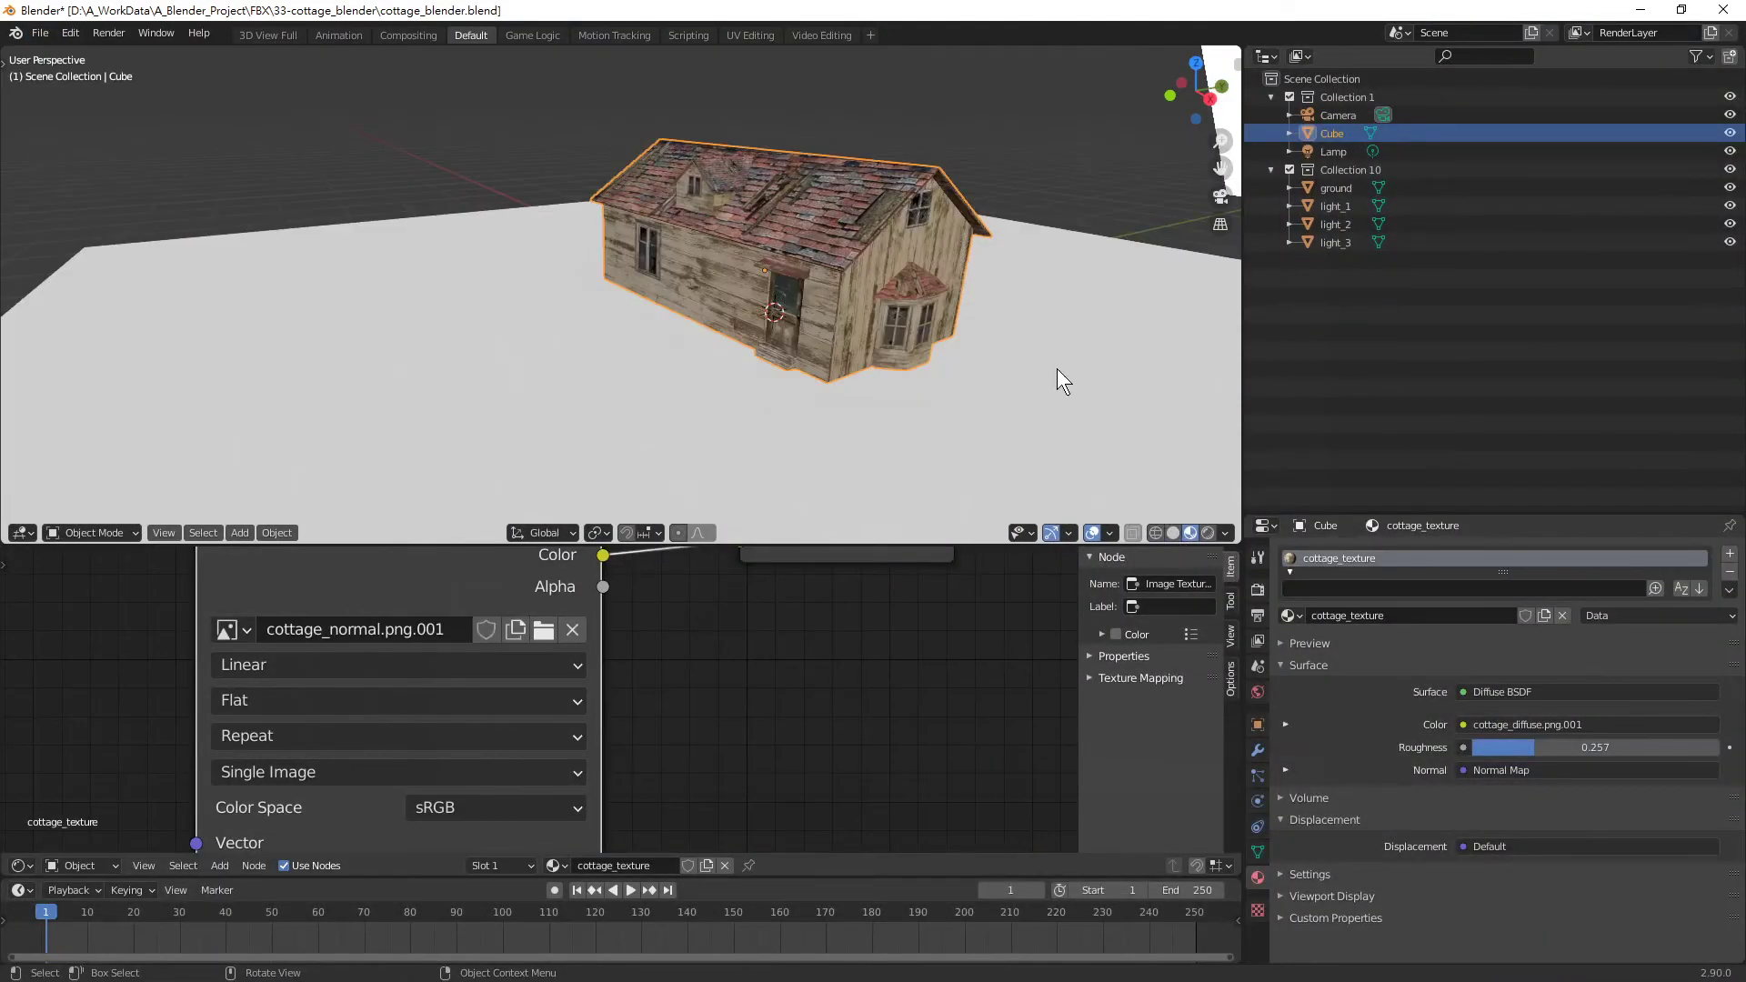
middle_drag(1057, 368, 761, 292)
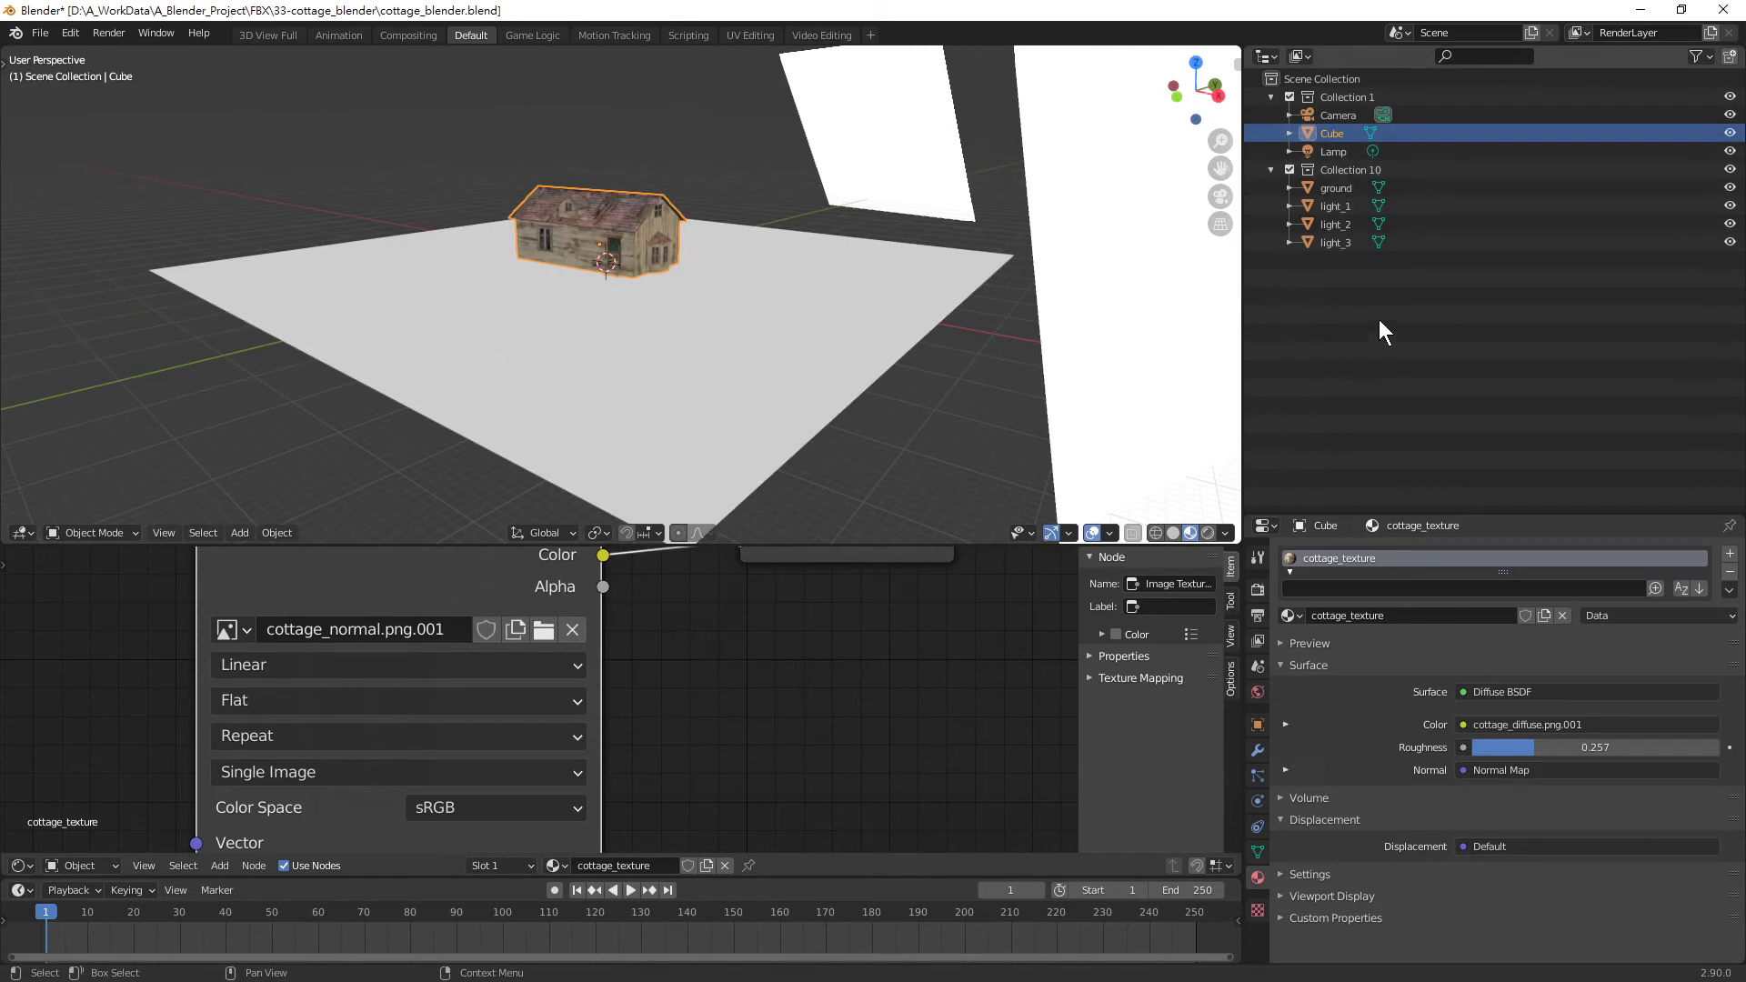
click(1378, 329)
right_click(1377, 329)
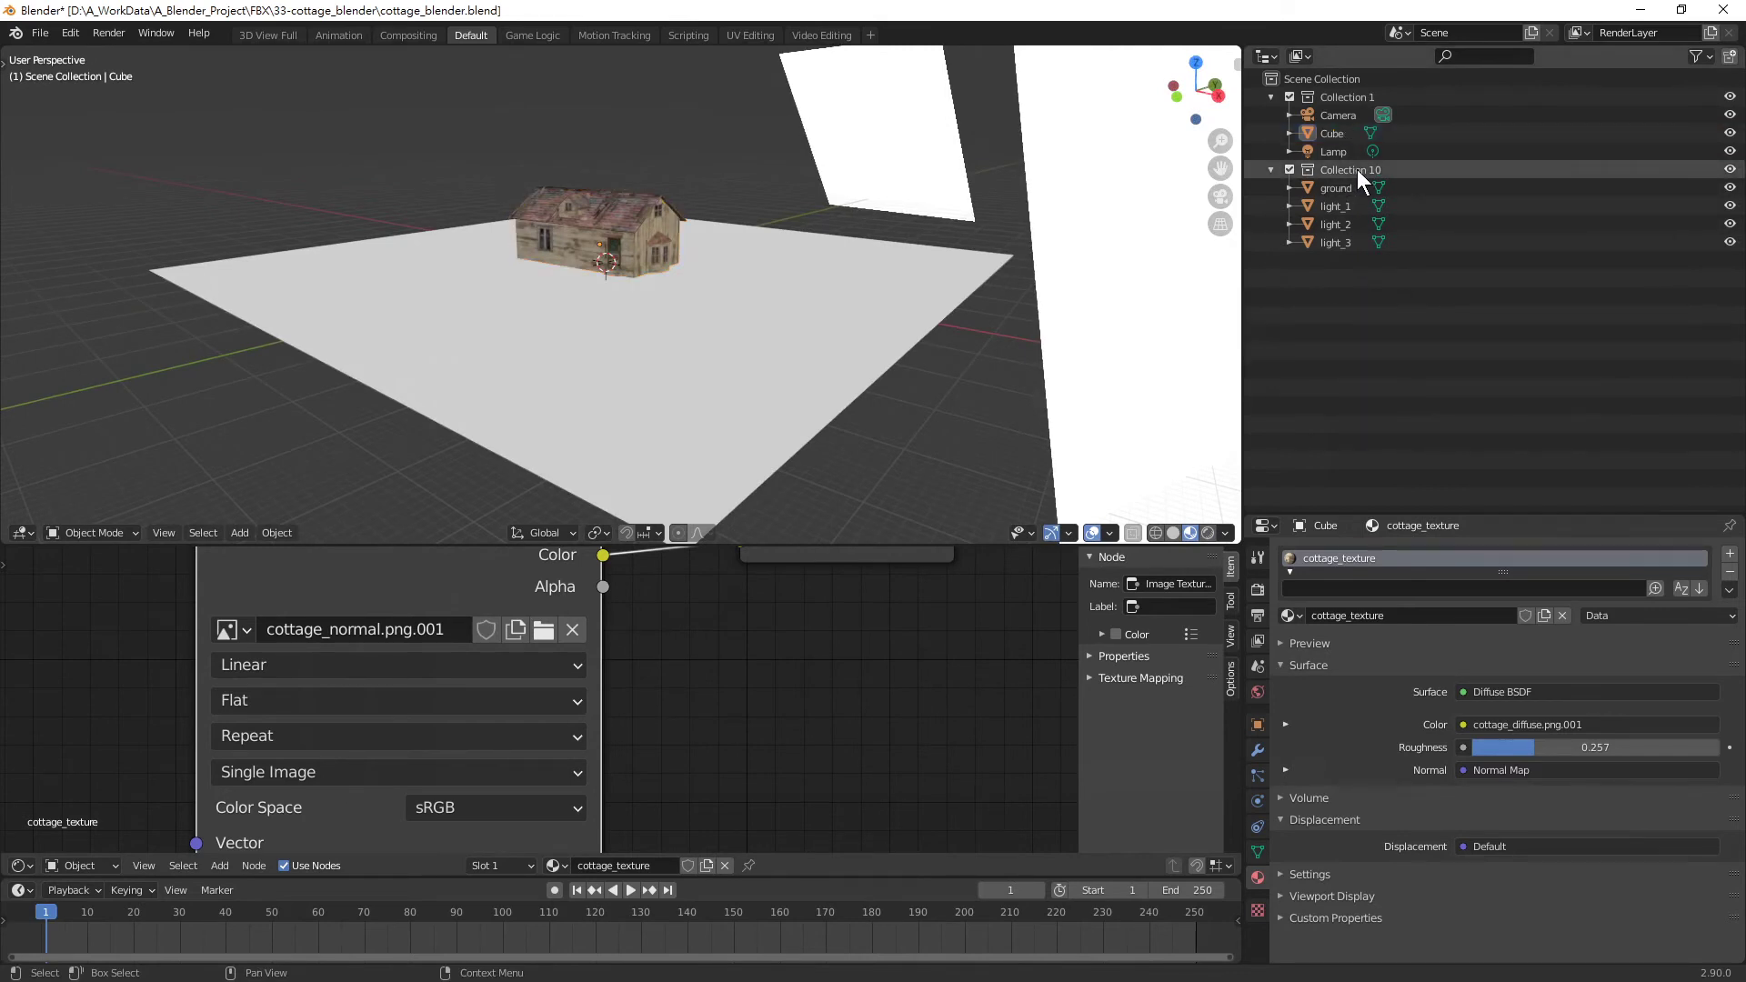
middle_drag(558, 292, 668, 312)
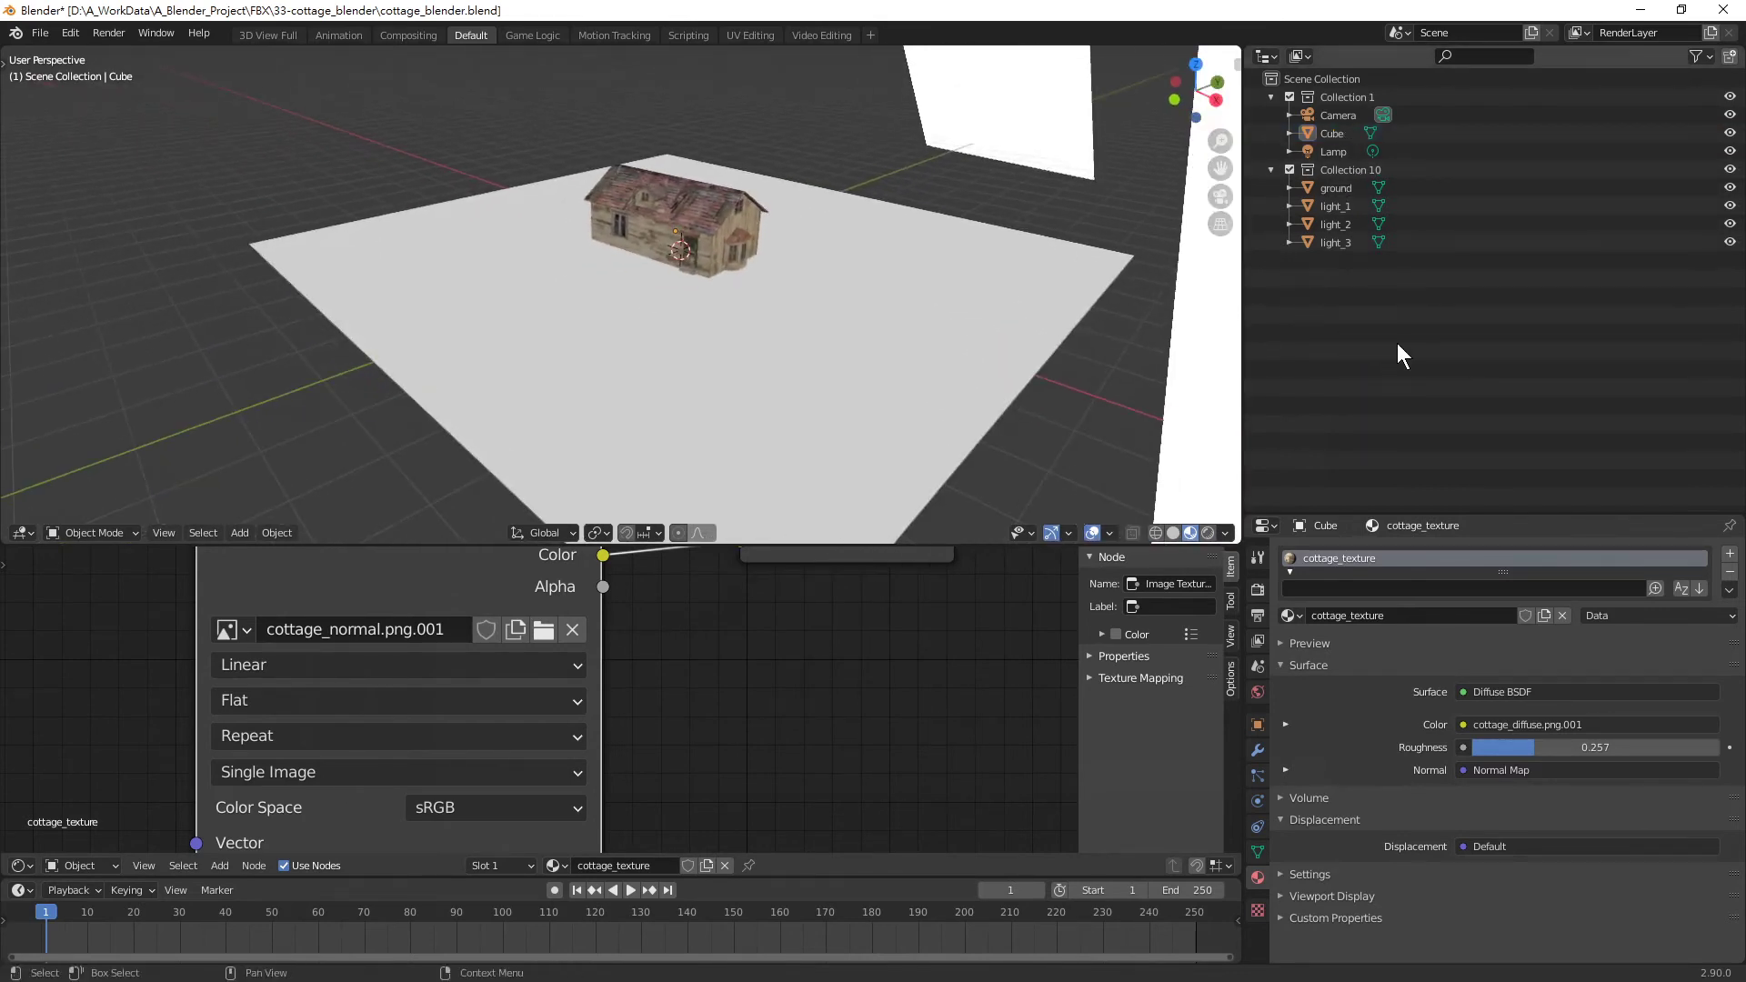
Import cottage_fbx.fbx from the 53-cottage_fbx folder via File > Import > FBX
click(40, 39)
mouse_move(67, 277)
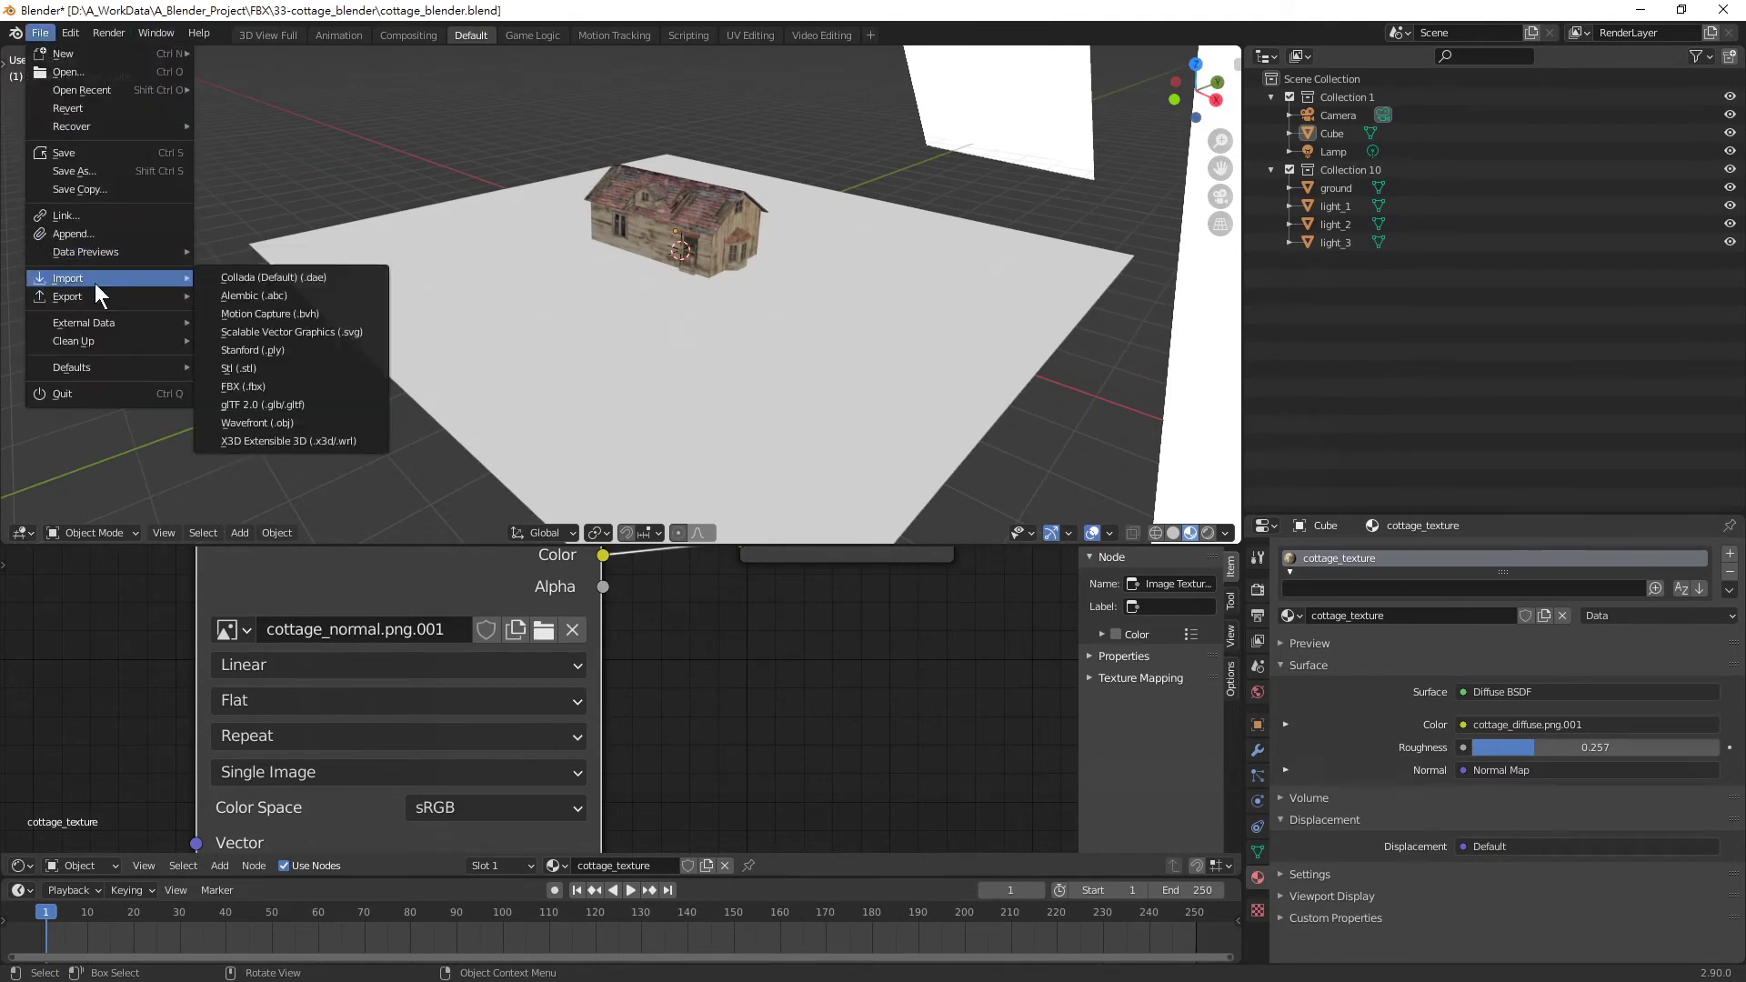
click(285, 389)
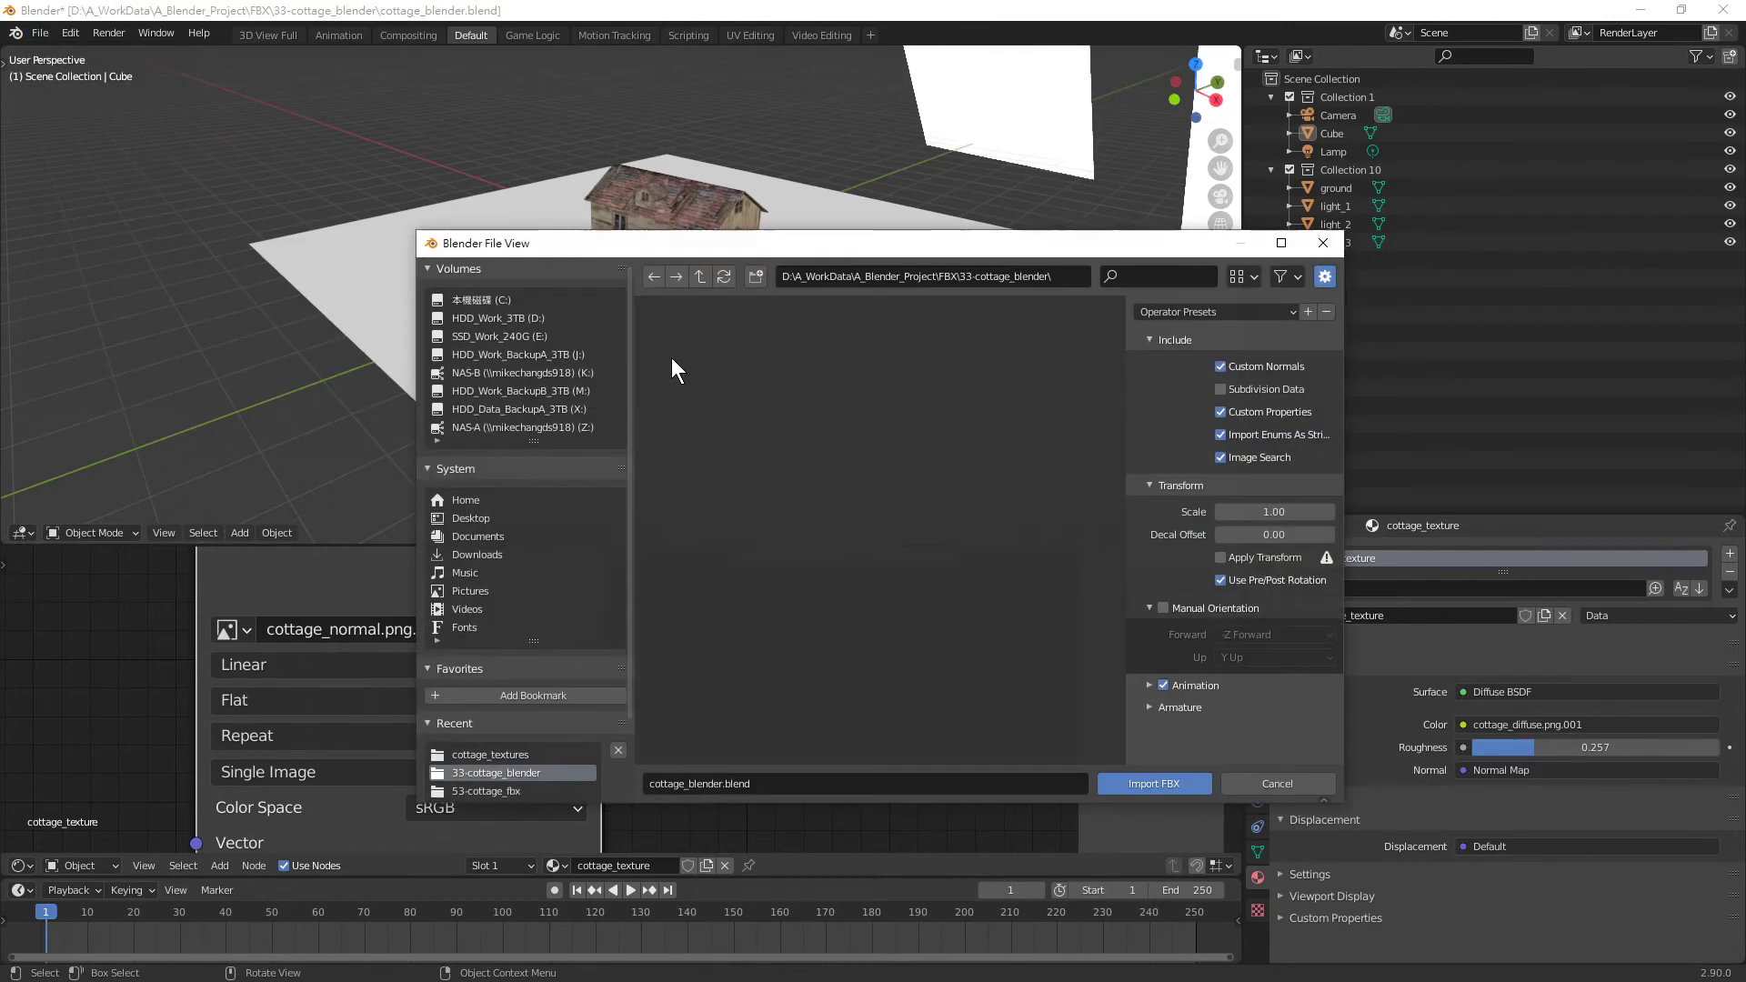
click(701, 278)
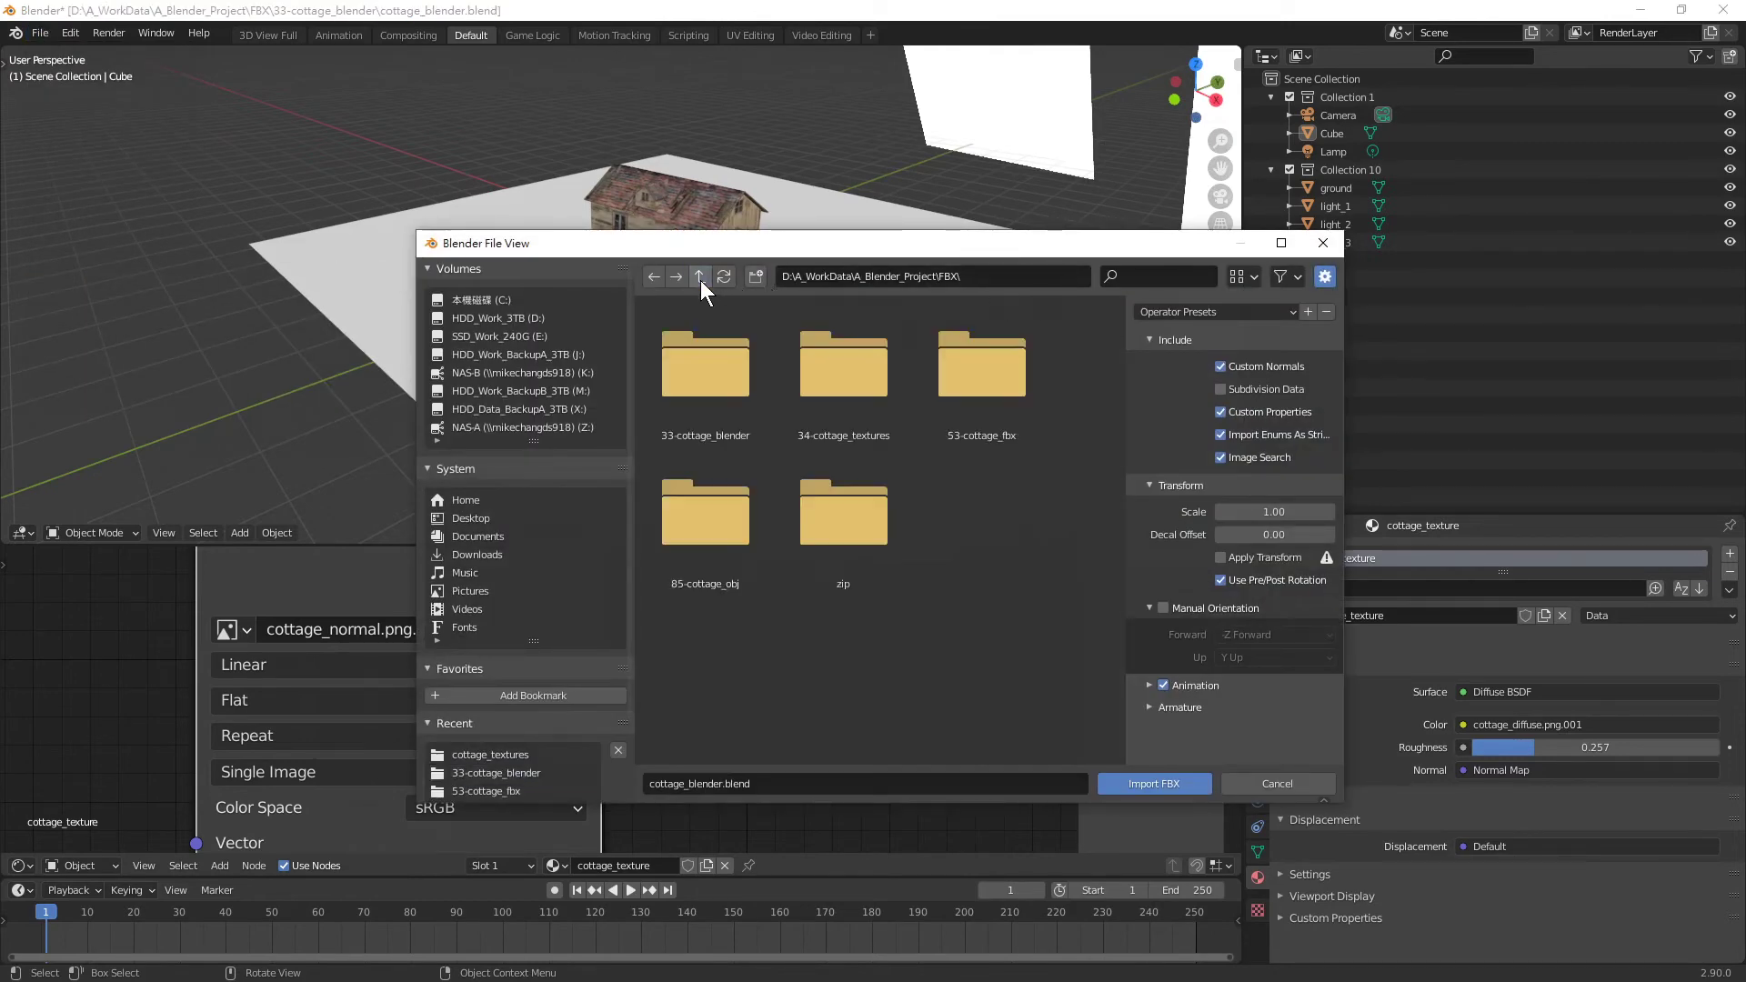
double_click(982, 380)
click(731, 376)
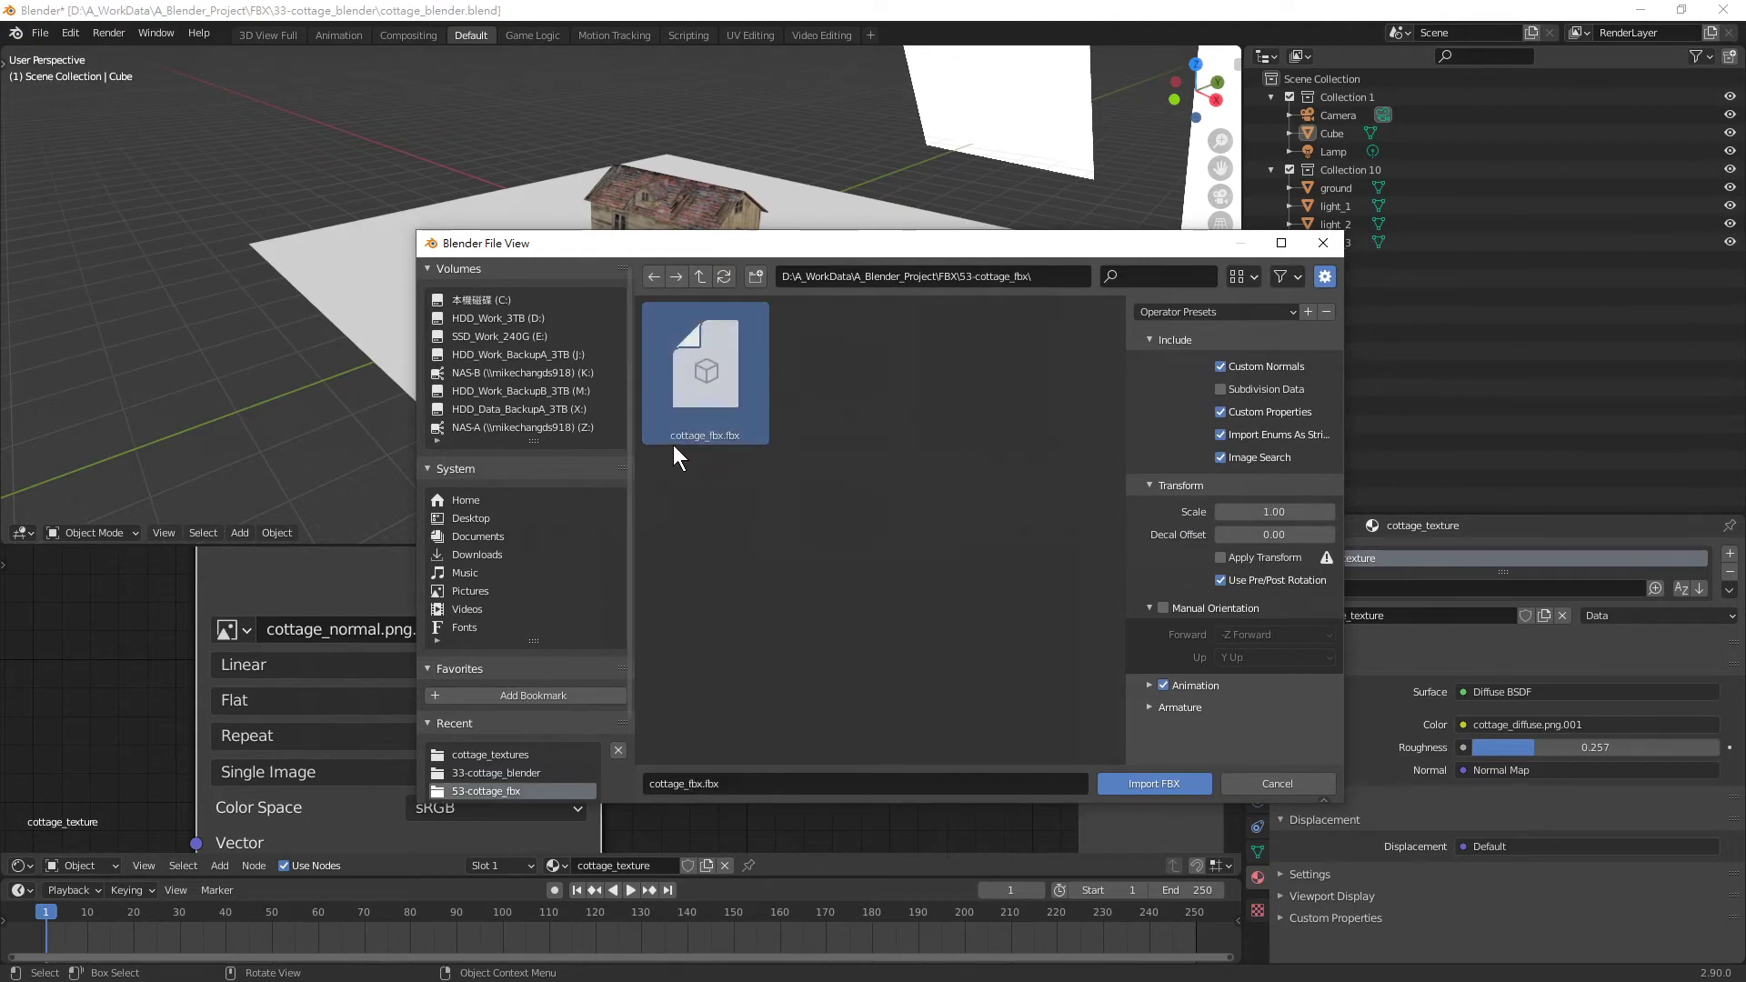
click(1165, 783)
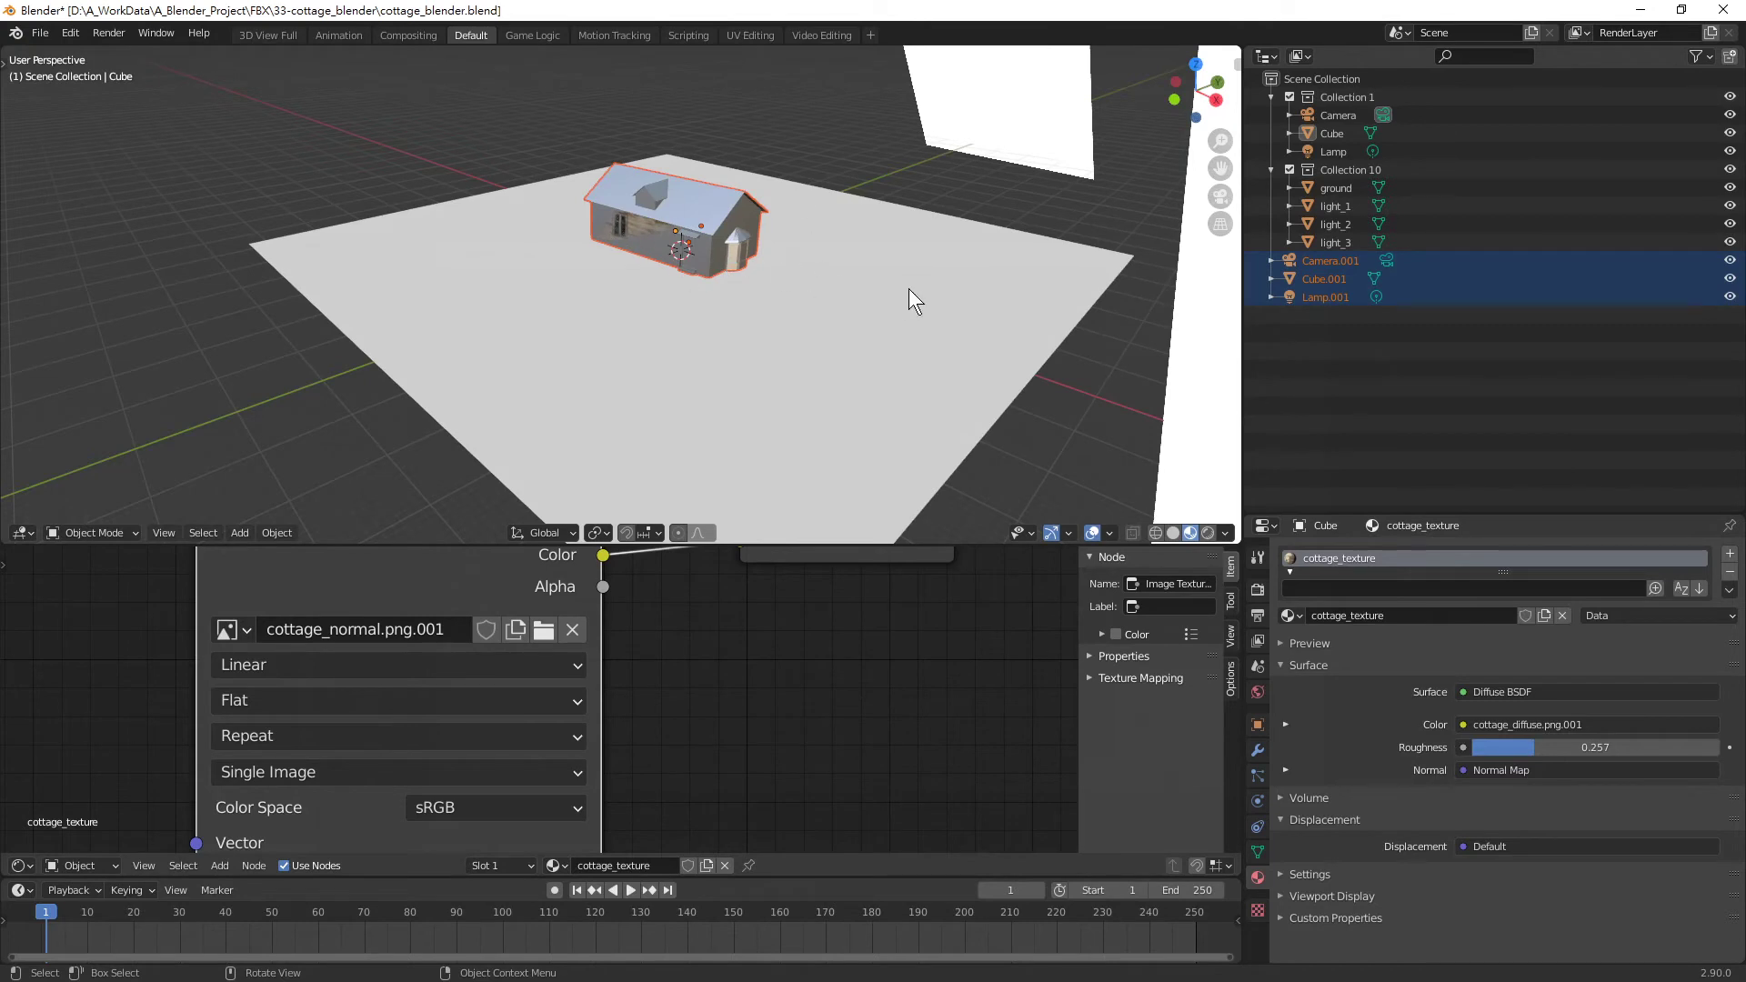
Move Cube.001 along the Y axis so it stands beside the original cottage
click(1318, 277)
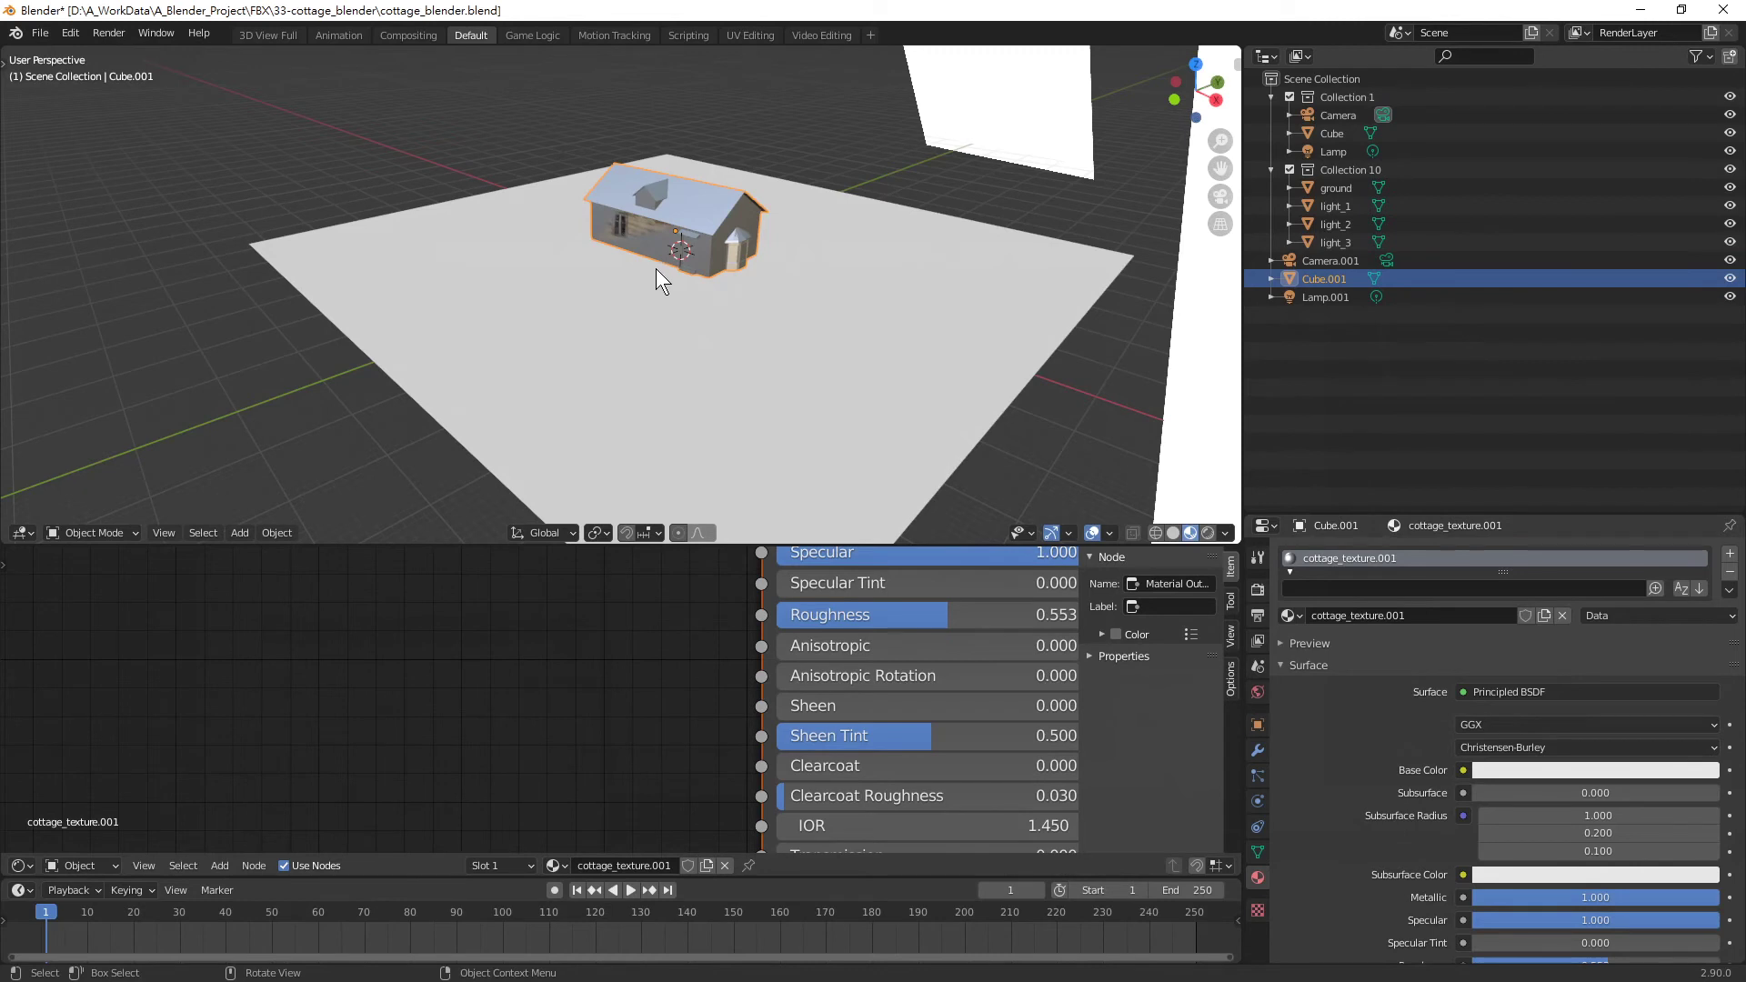
key(g)
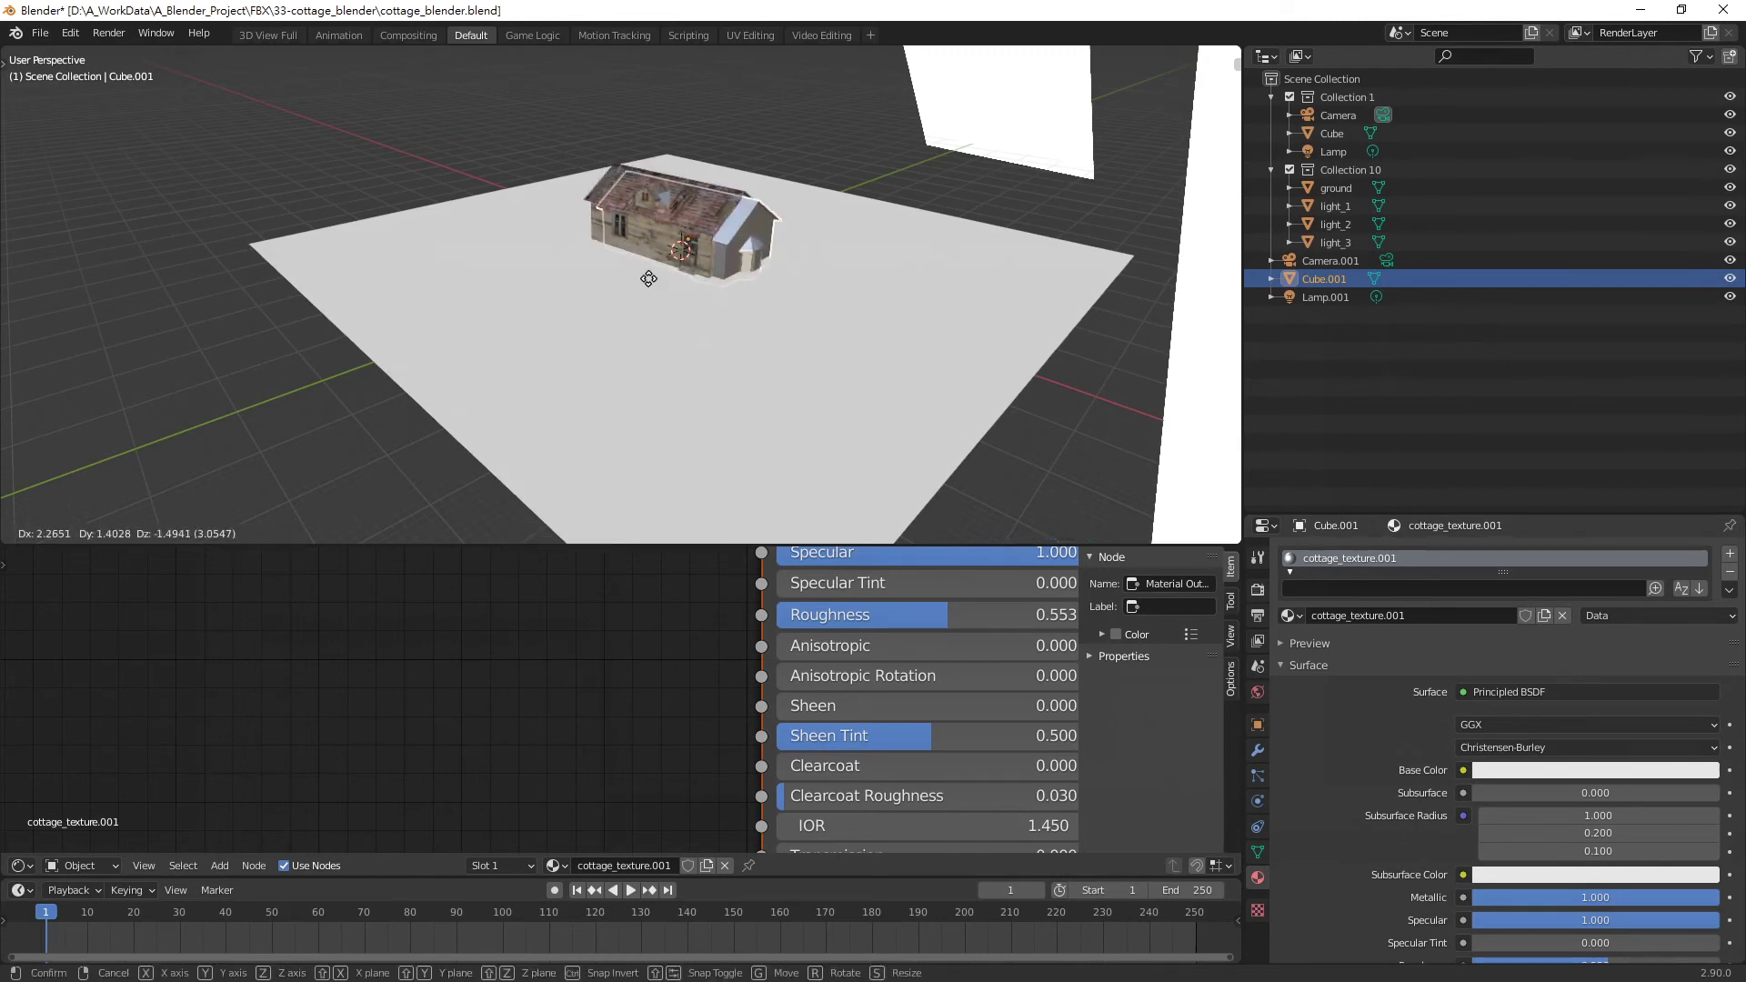
key(x)
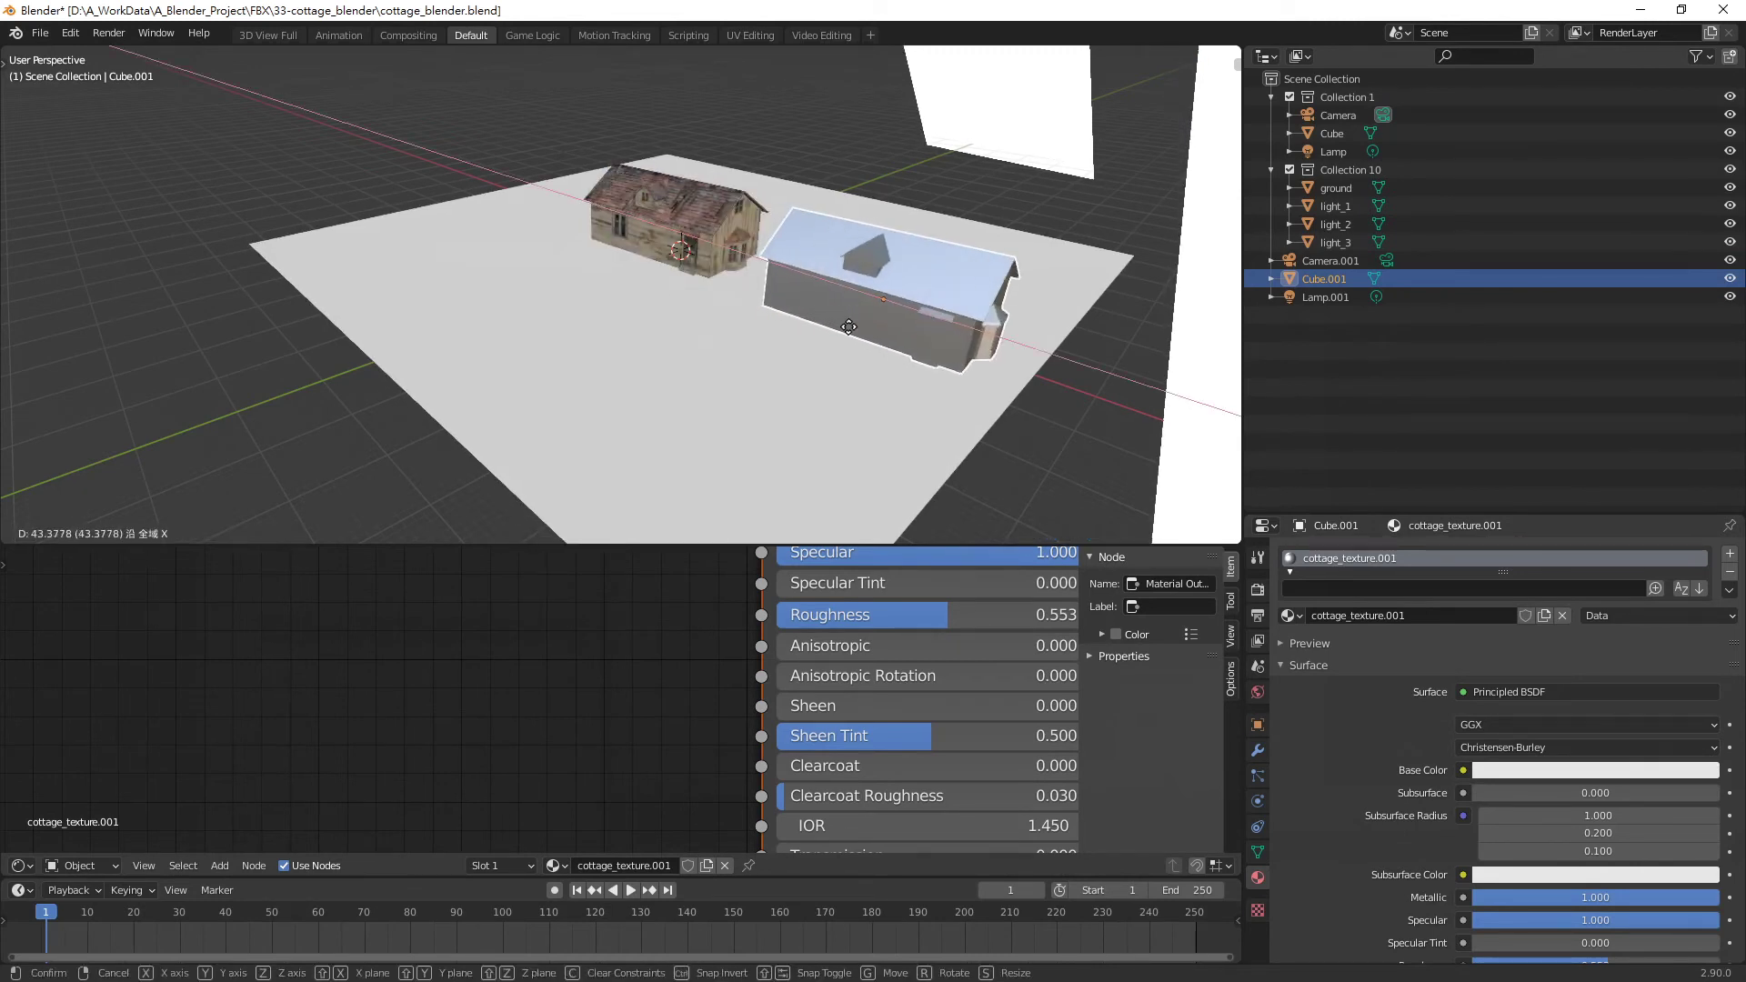
key(y)
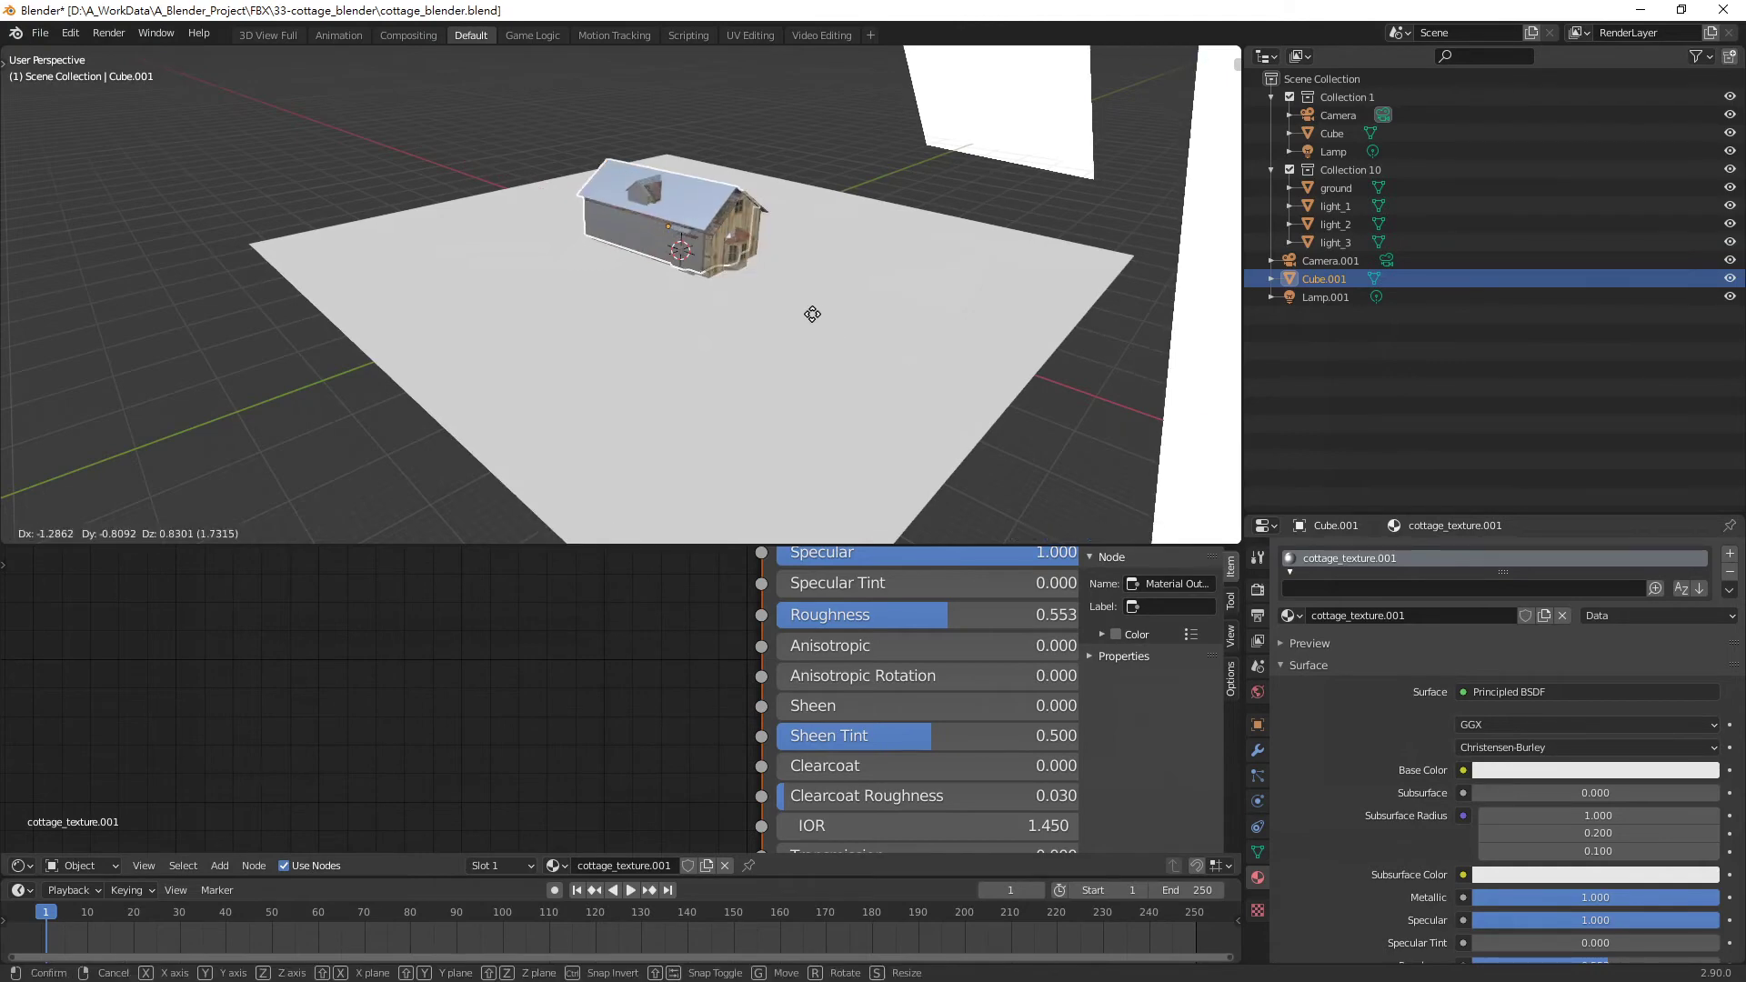
click(699, 352)
mouse_move(752, 347)
middle_down()
mouse_move(696, 346)
mouse_move(767, 262)
mouse_move(760, 334)
middle_up()
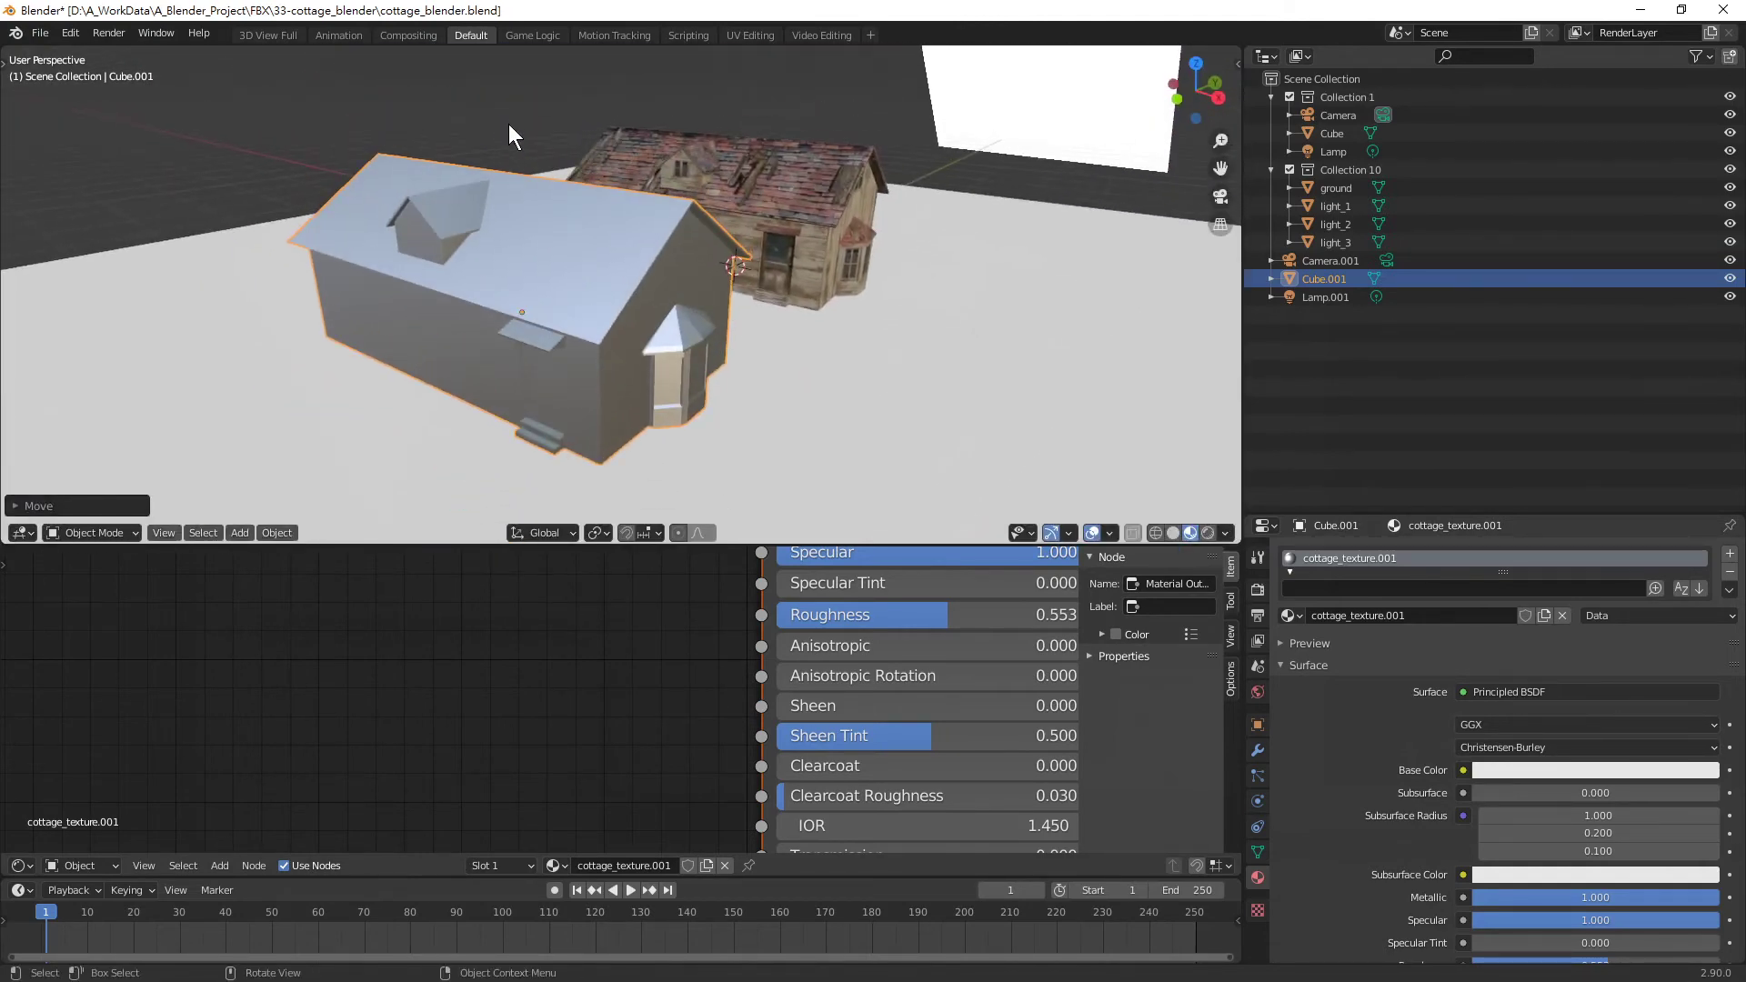
mouse_move(448, 211)
middle_down()
mouse_move(548, 303)
mouse_move(548, 275)
mouse_move(592, 291)
middle_up()
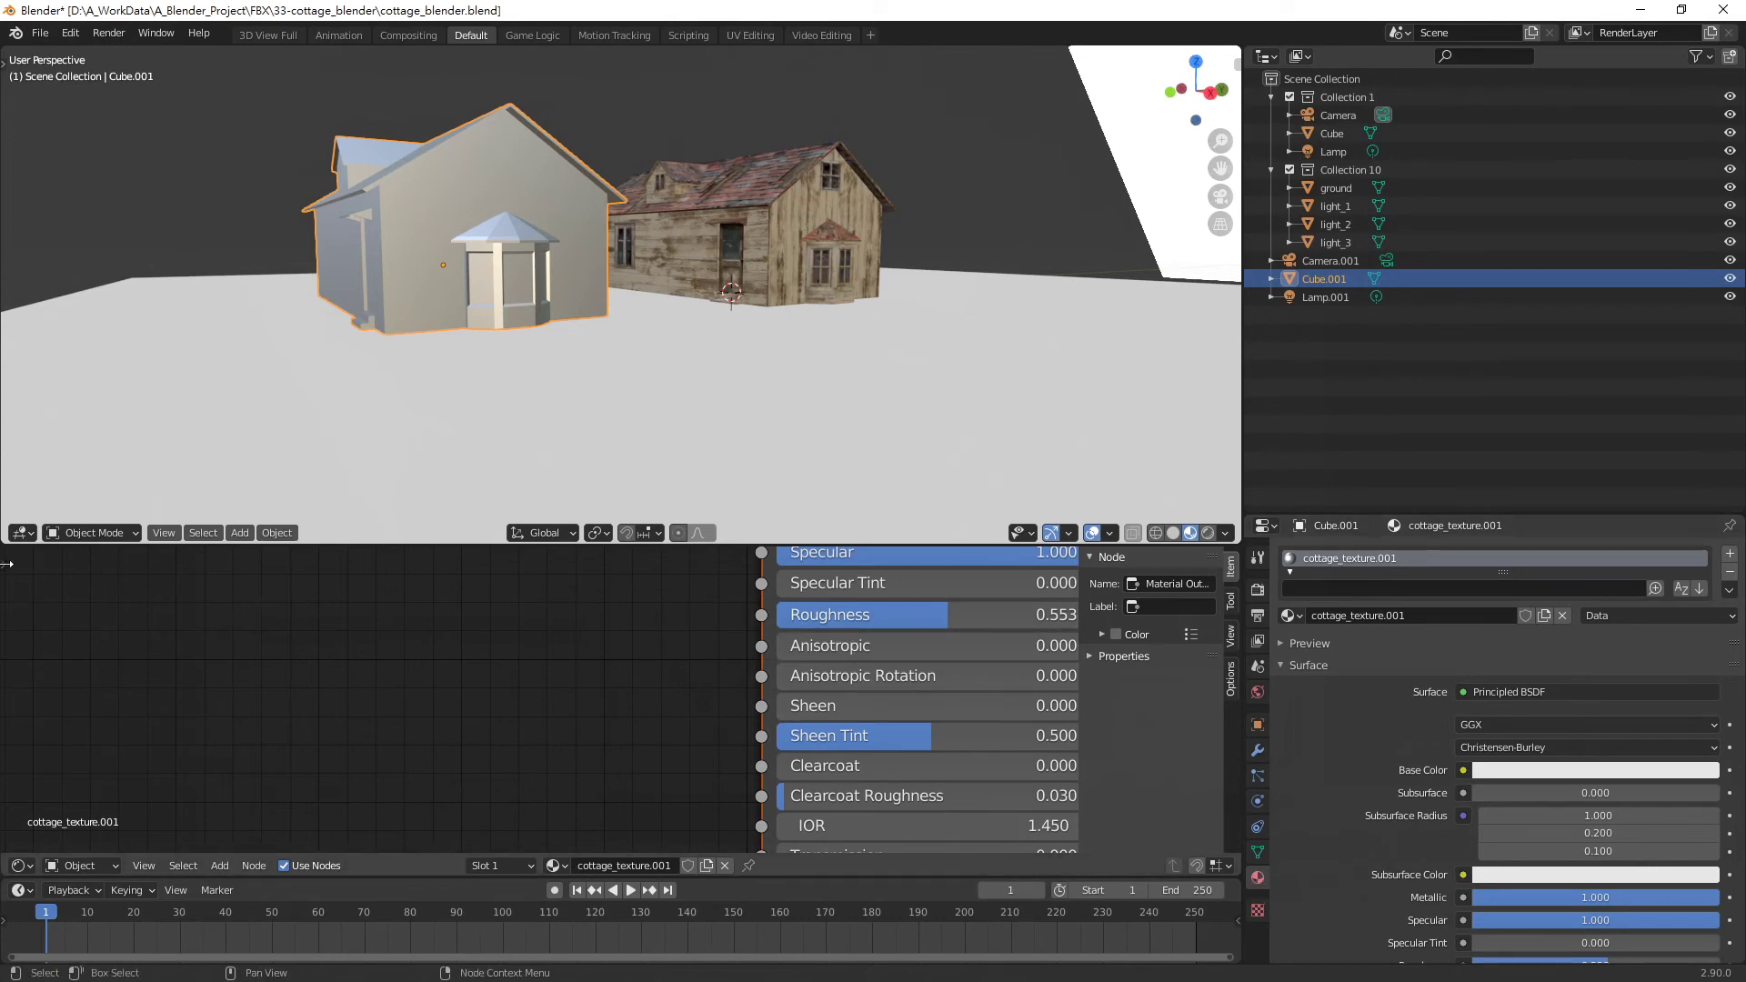
Zoom out the cottage_texture.001 node graph and move the Normal Map node up
scroll(569, 640, down, 2)
scroll(581, 633, down, 5)
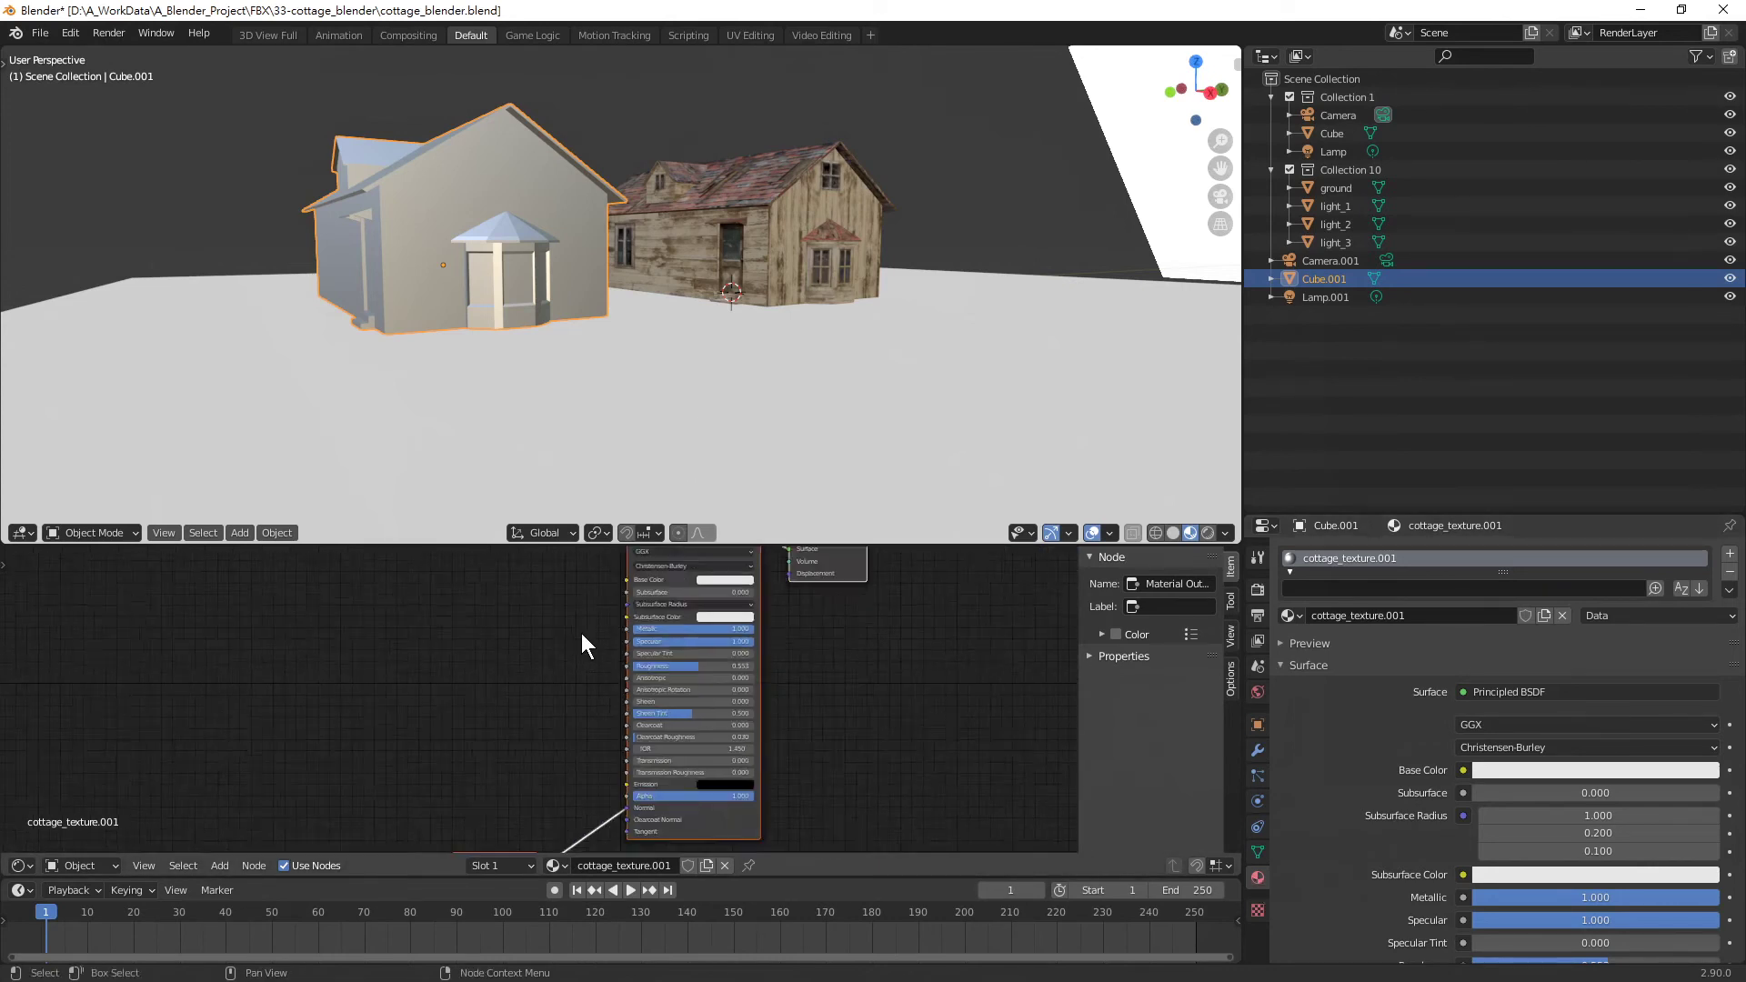
scroll(591, 628, down, 3)
scroll(642, 678, up, 1)
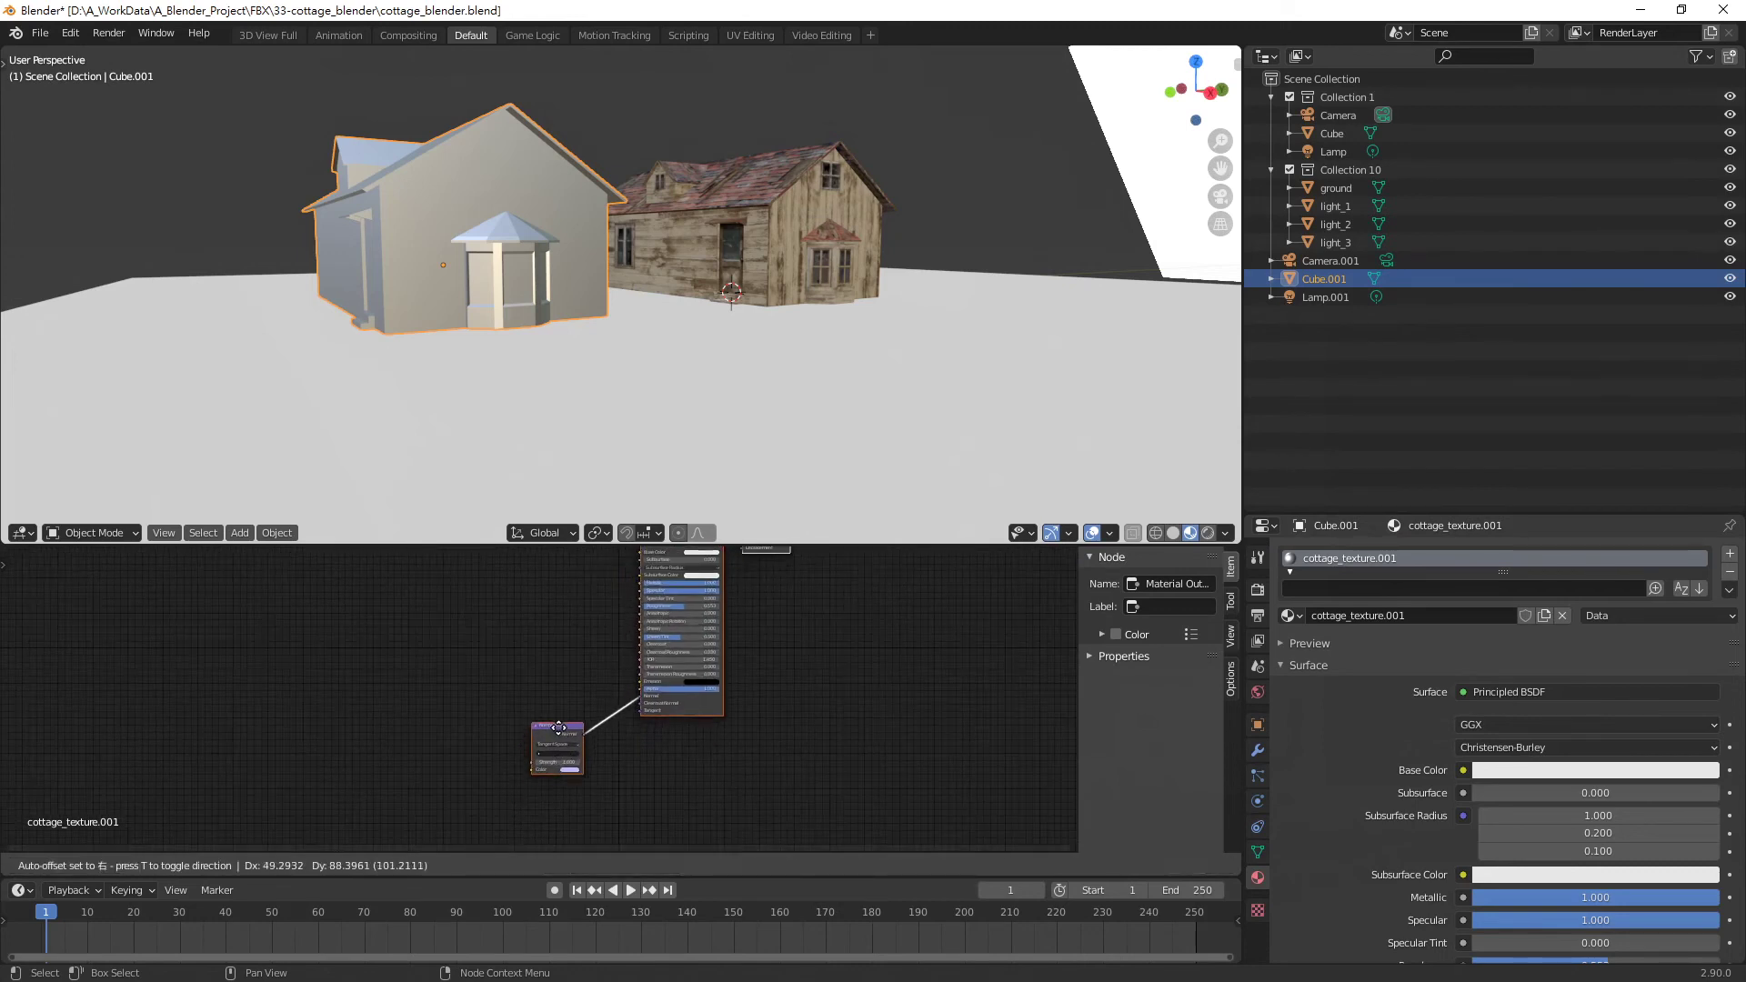
scroll(582, 733, up, 2)
scroll(582, 724, up, 1)
scroll(554, 691, up, 1)
drag(535, 755, 542, 636)
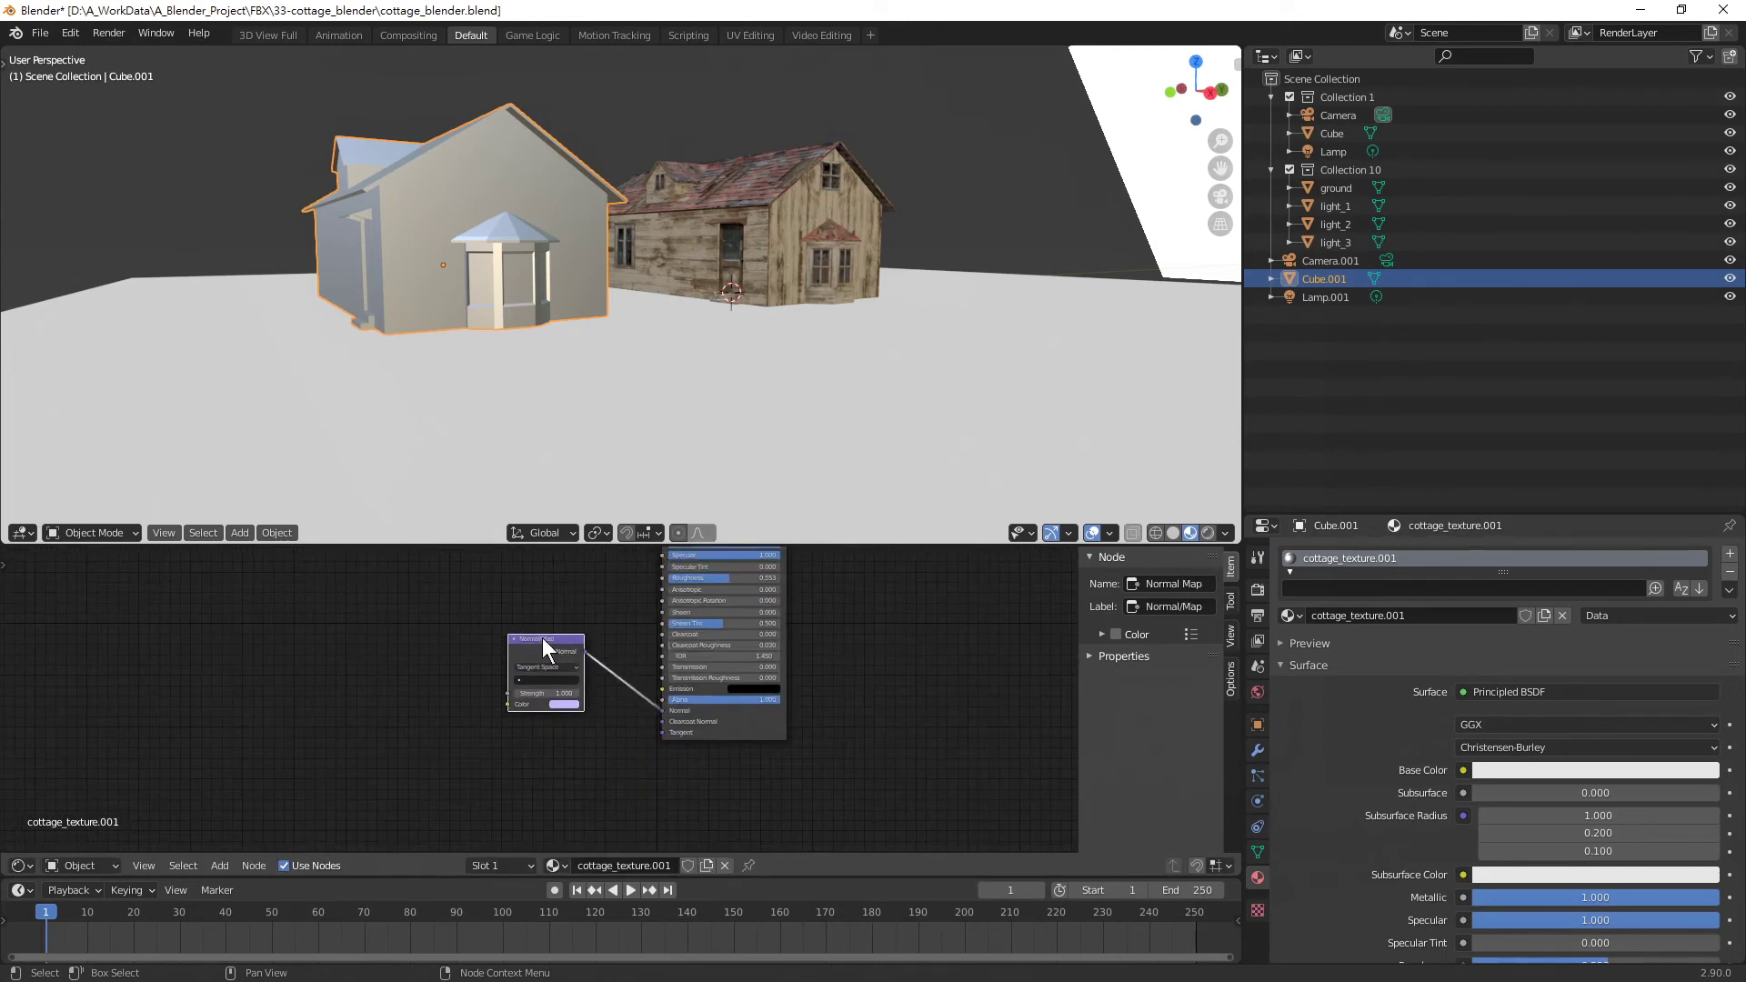
Reposition Principled BSDF and Material Output, recentre the tree, and bring up the Add node menu
scroll(553, 646, up, 1)
middle_drag(553, 645, 448, 749)
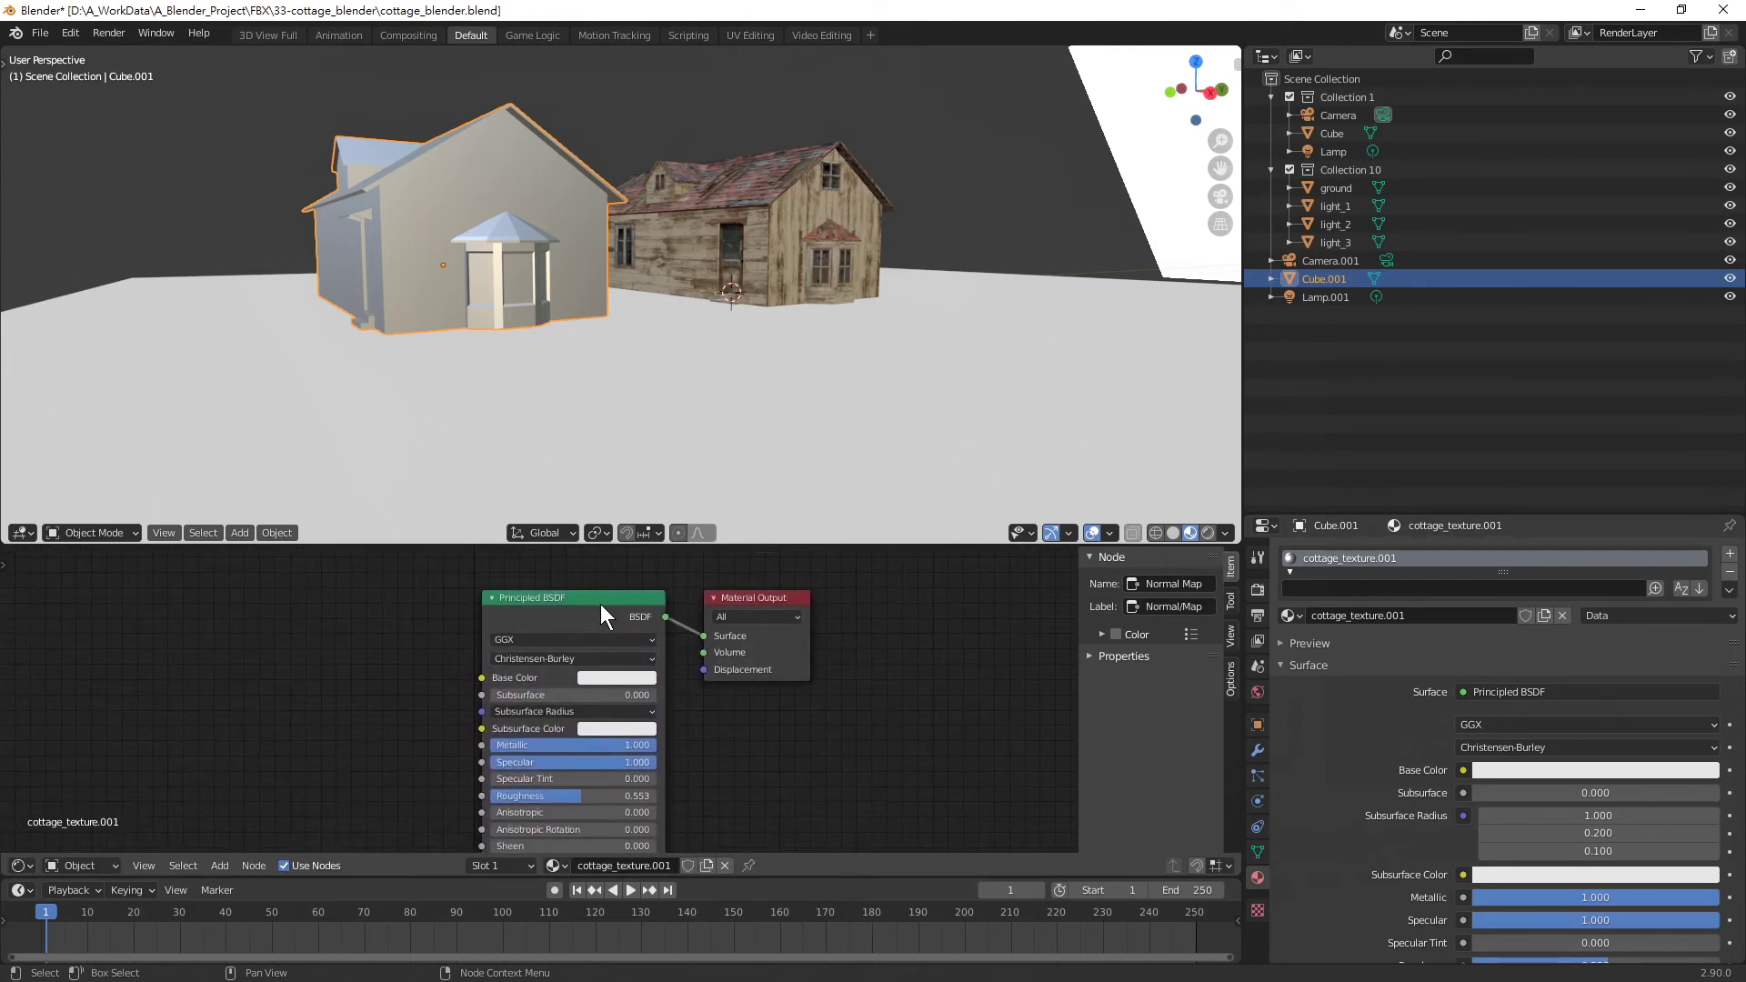
drag(601, 604, 555, 615)
drag(738, 600, 727, 645)
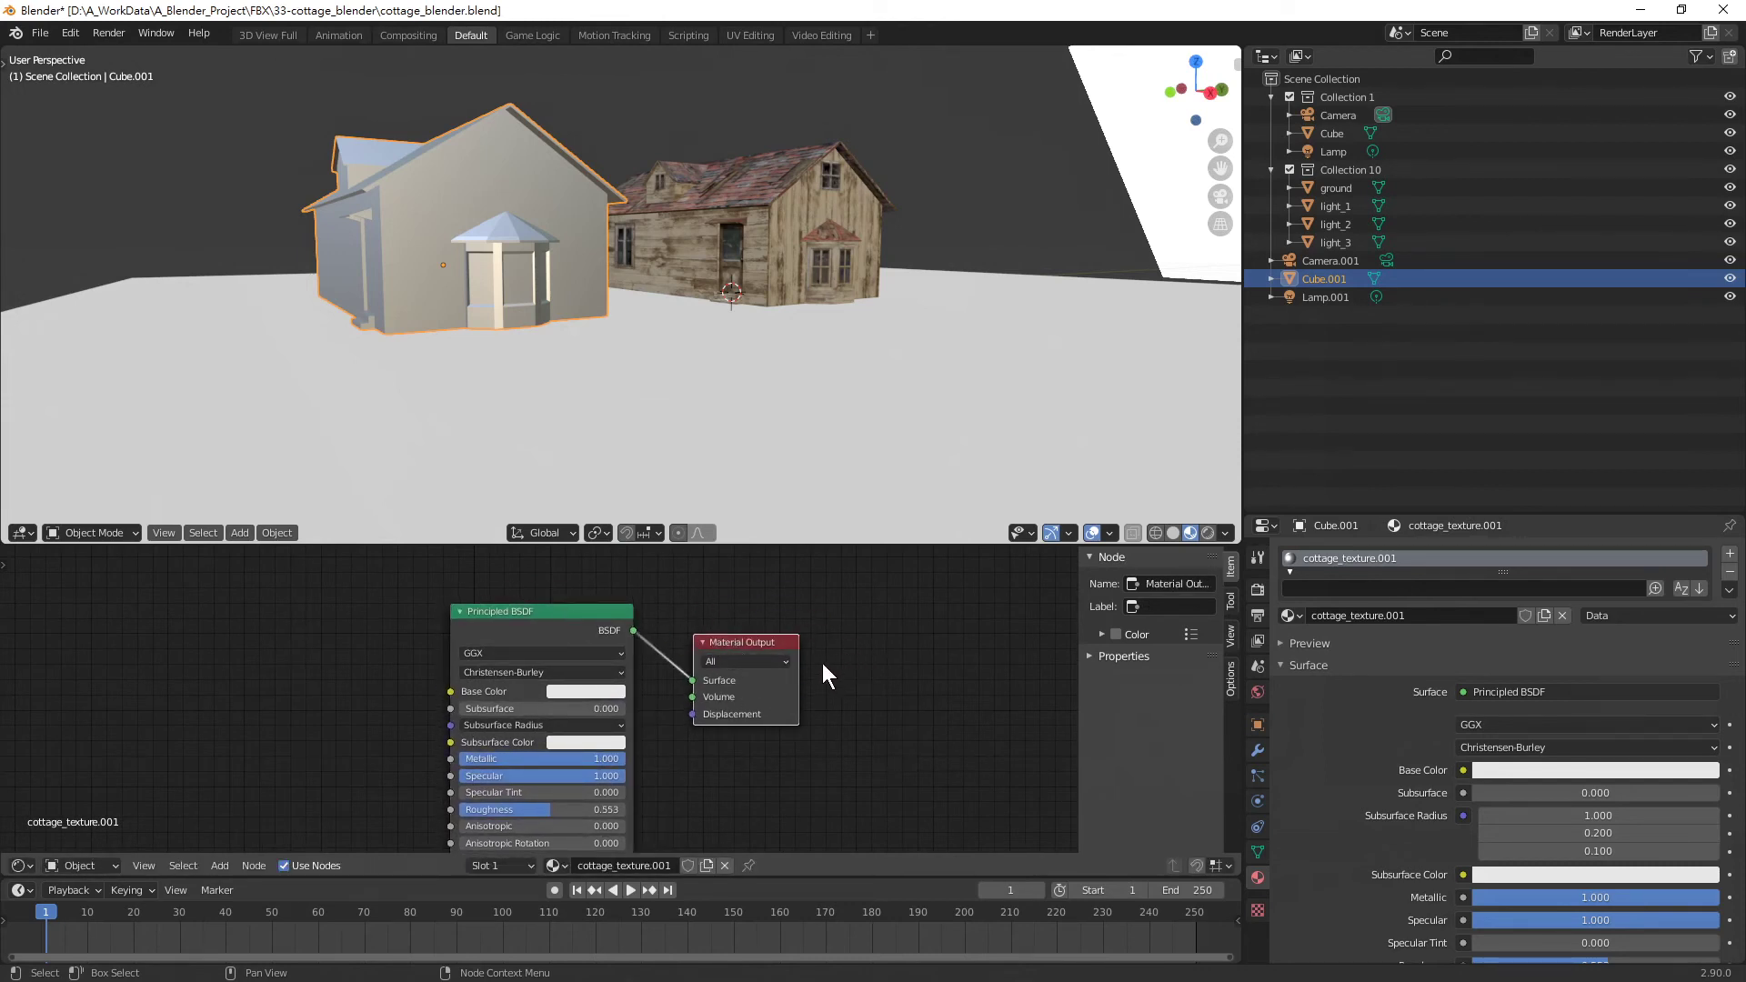
middle_drag(406, 657, 442, 640)
middle_drag(368, 695, 444, 680)
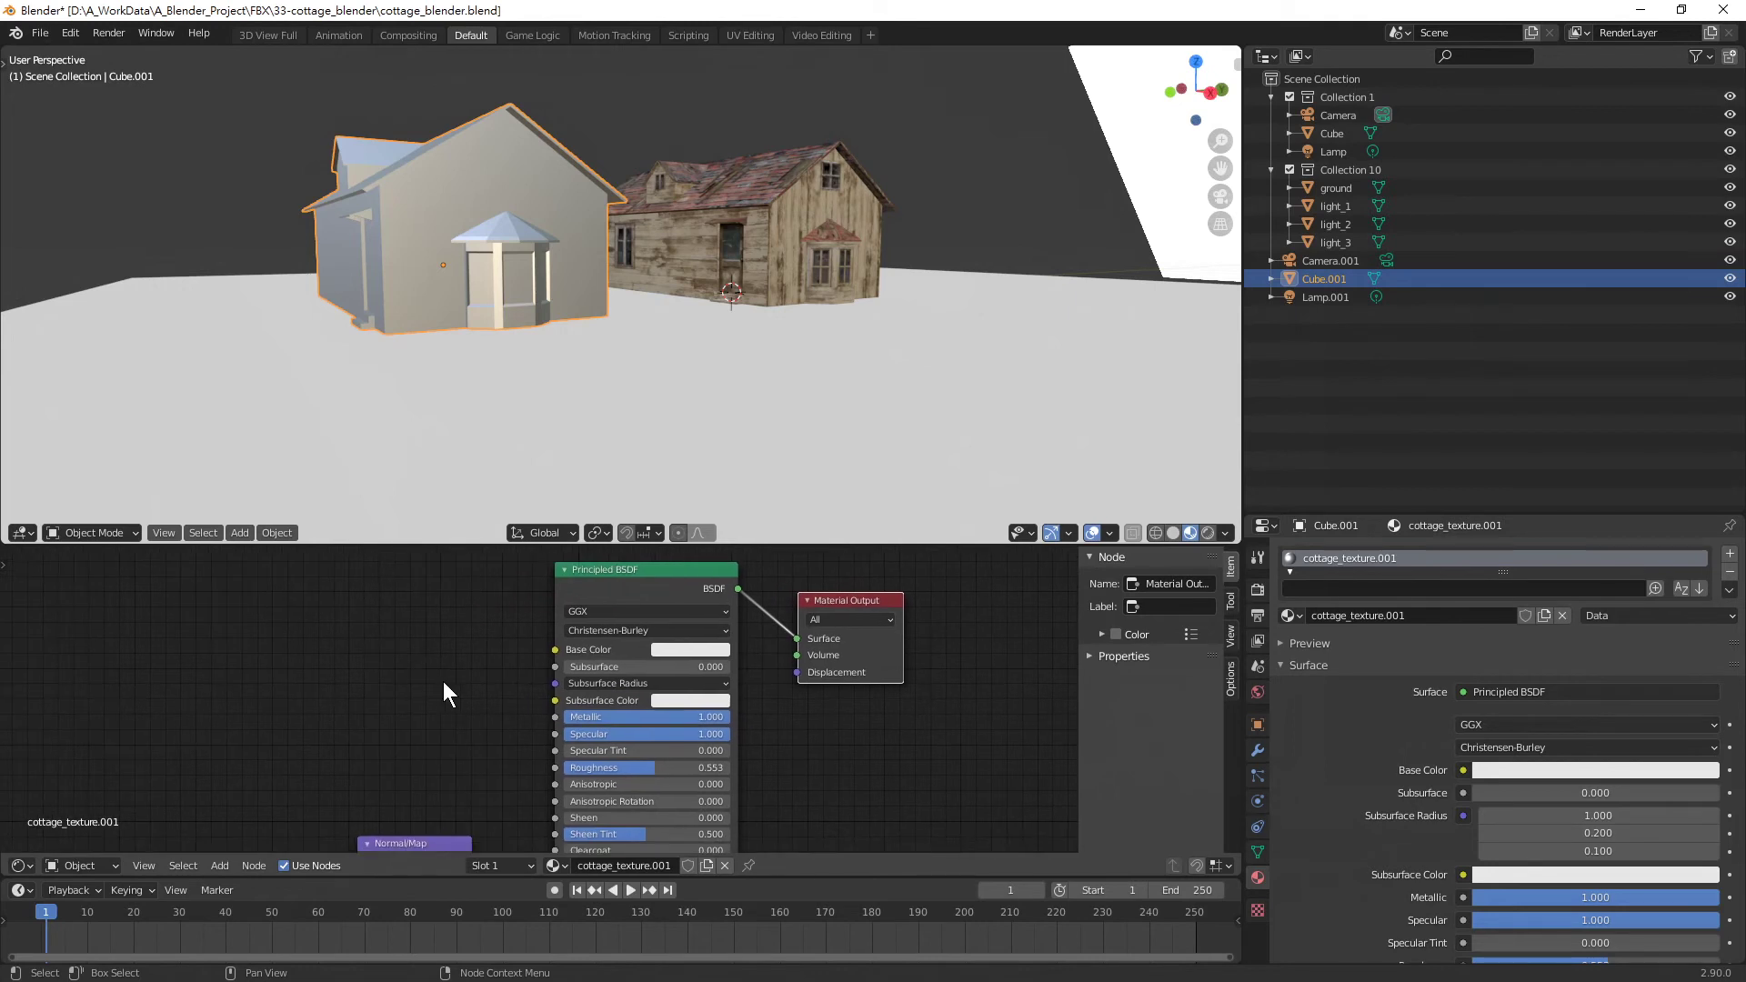
key(shift+a)
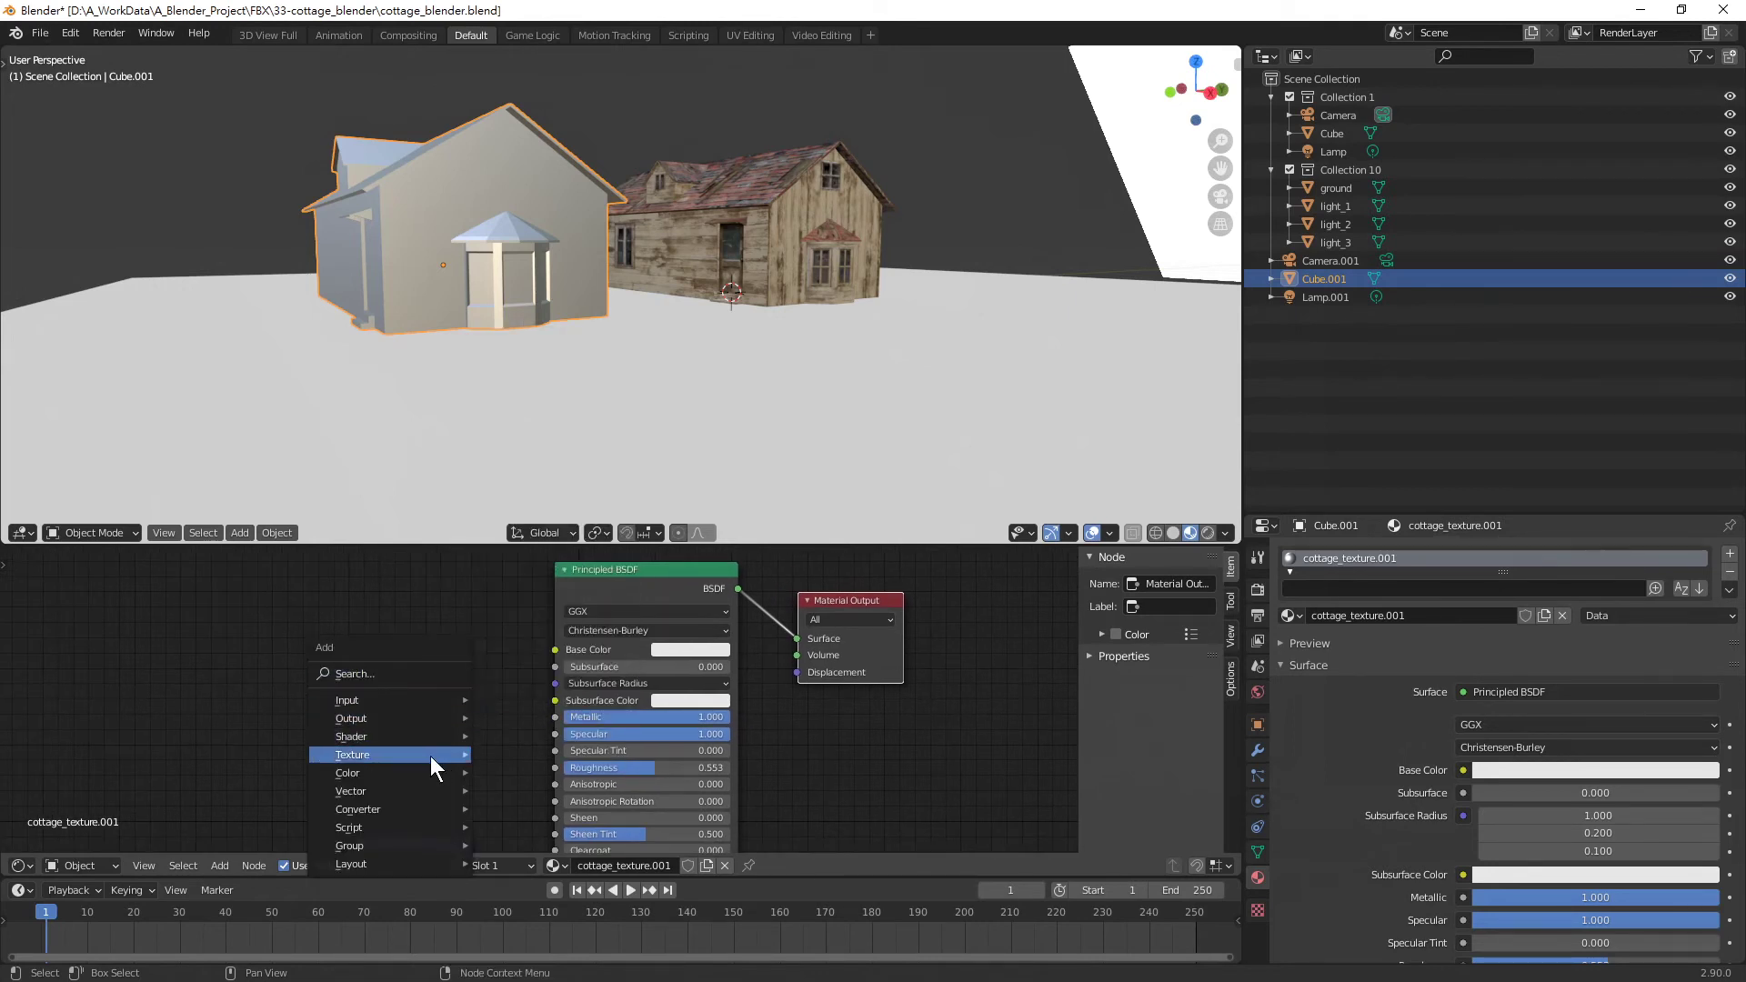
mouse_move(352, 755)
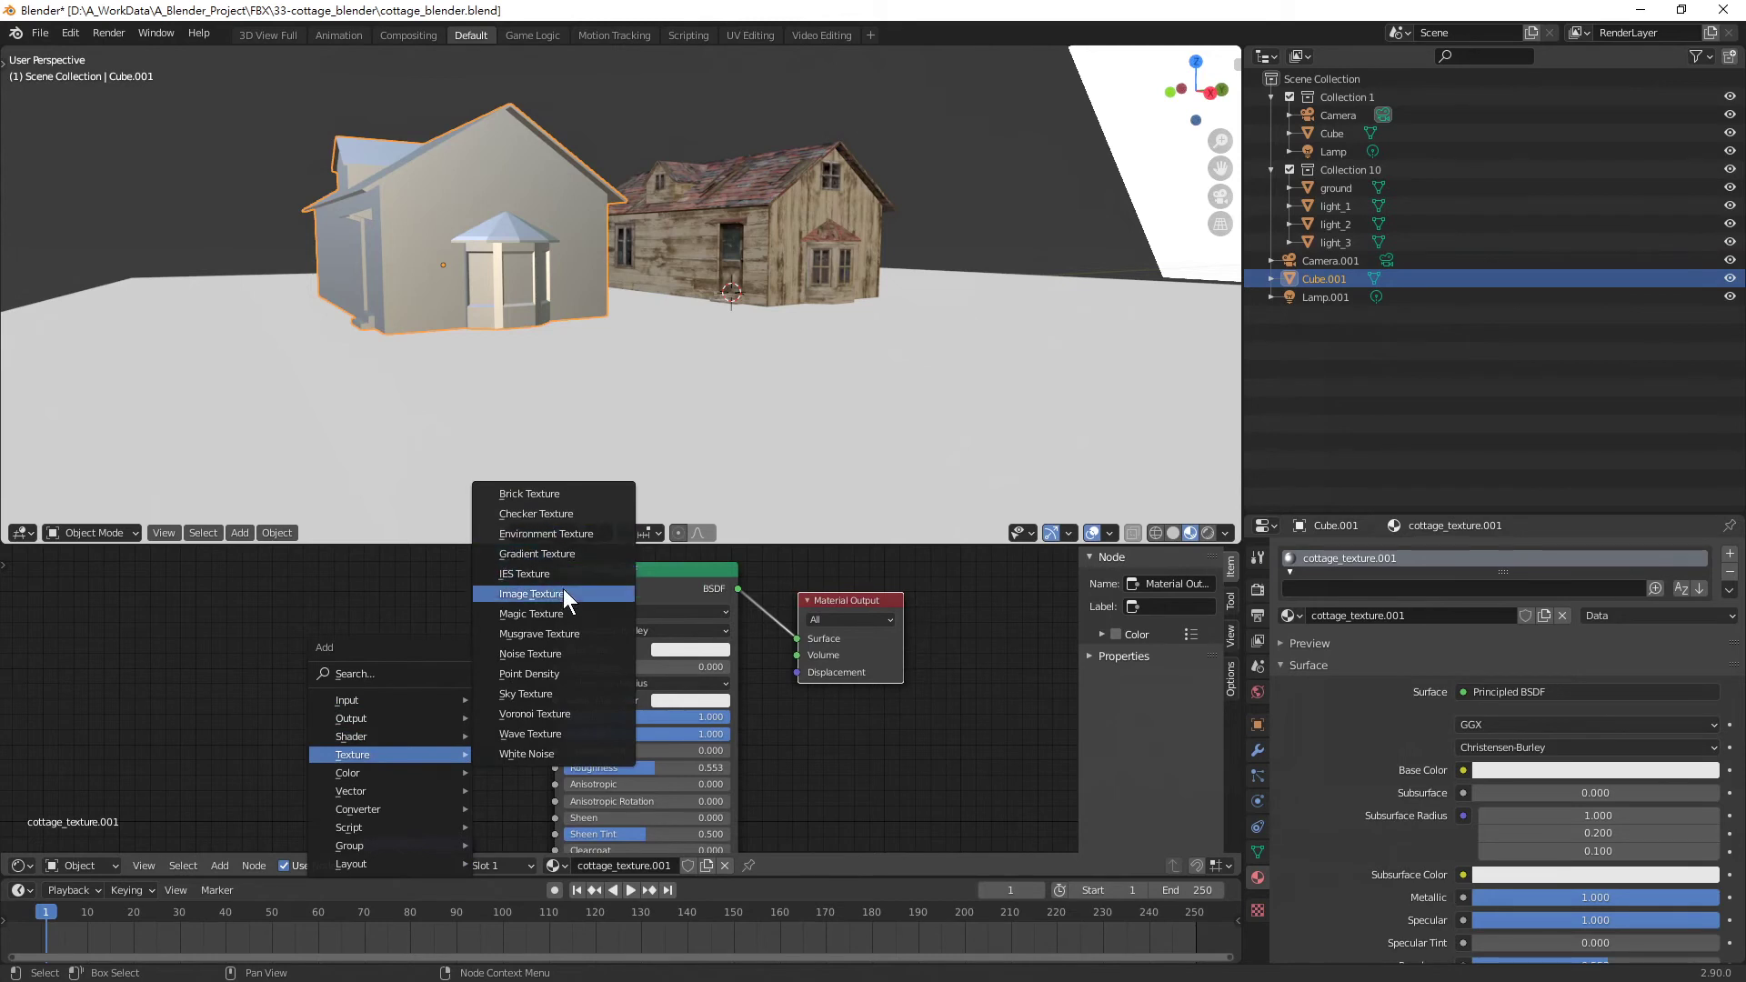
Add an Image Texture node and connect its Color to Principled BSDF Base Color
click(564, 595)
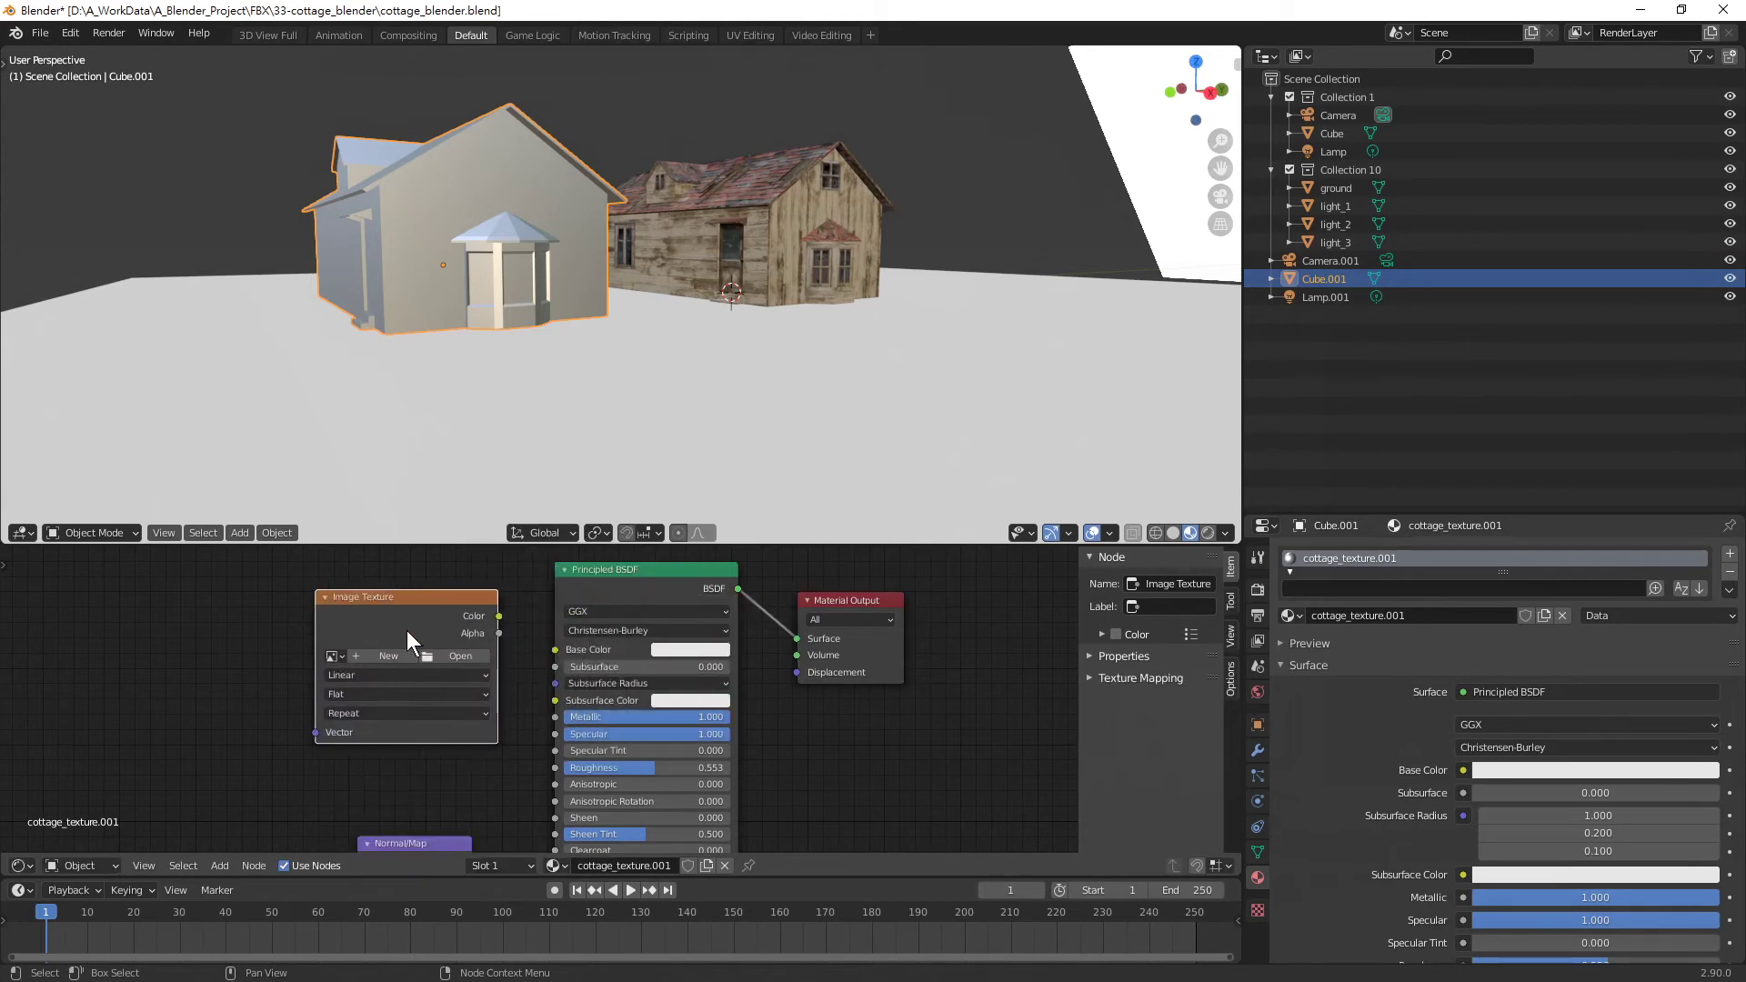
middle_drag(390, 628, 535, 631)
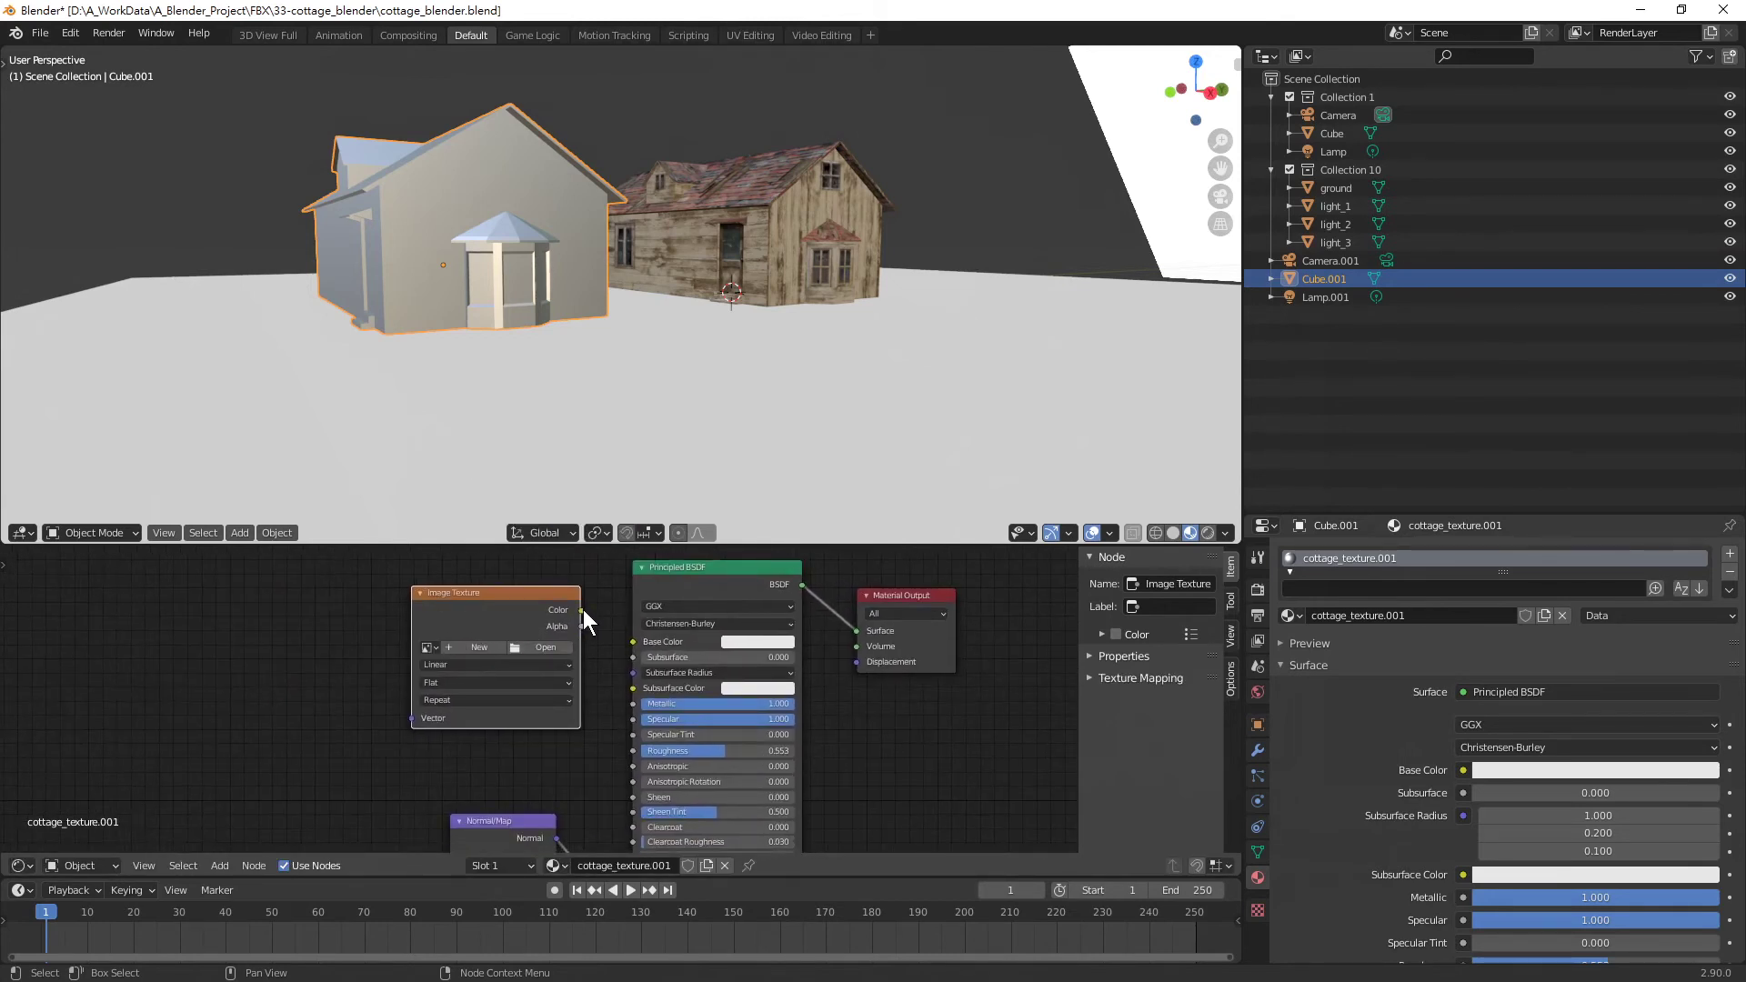
mouse_move(582, 609)
mouse_down()
mouse_move(622, 695)
mouse_move(636, 642)
mouse_up()
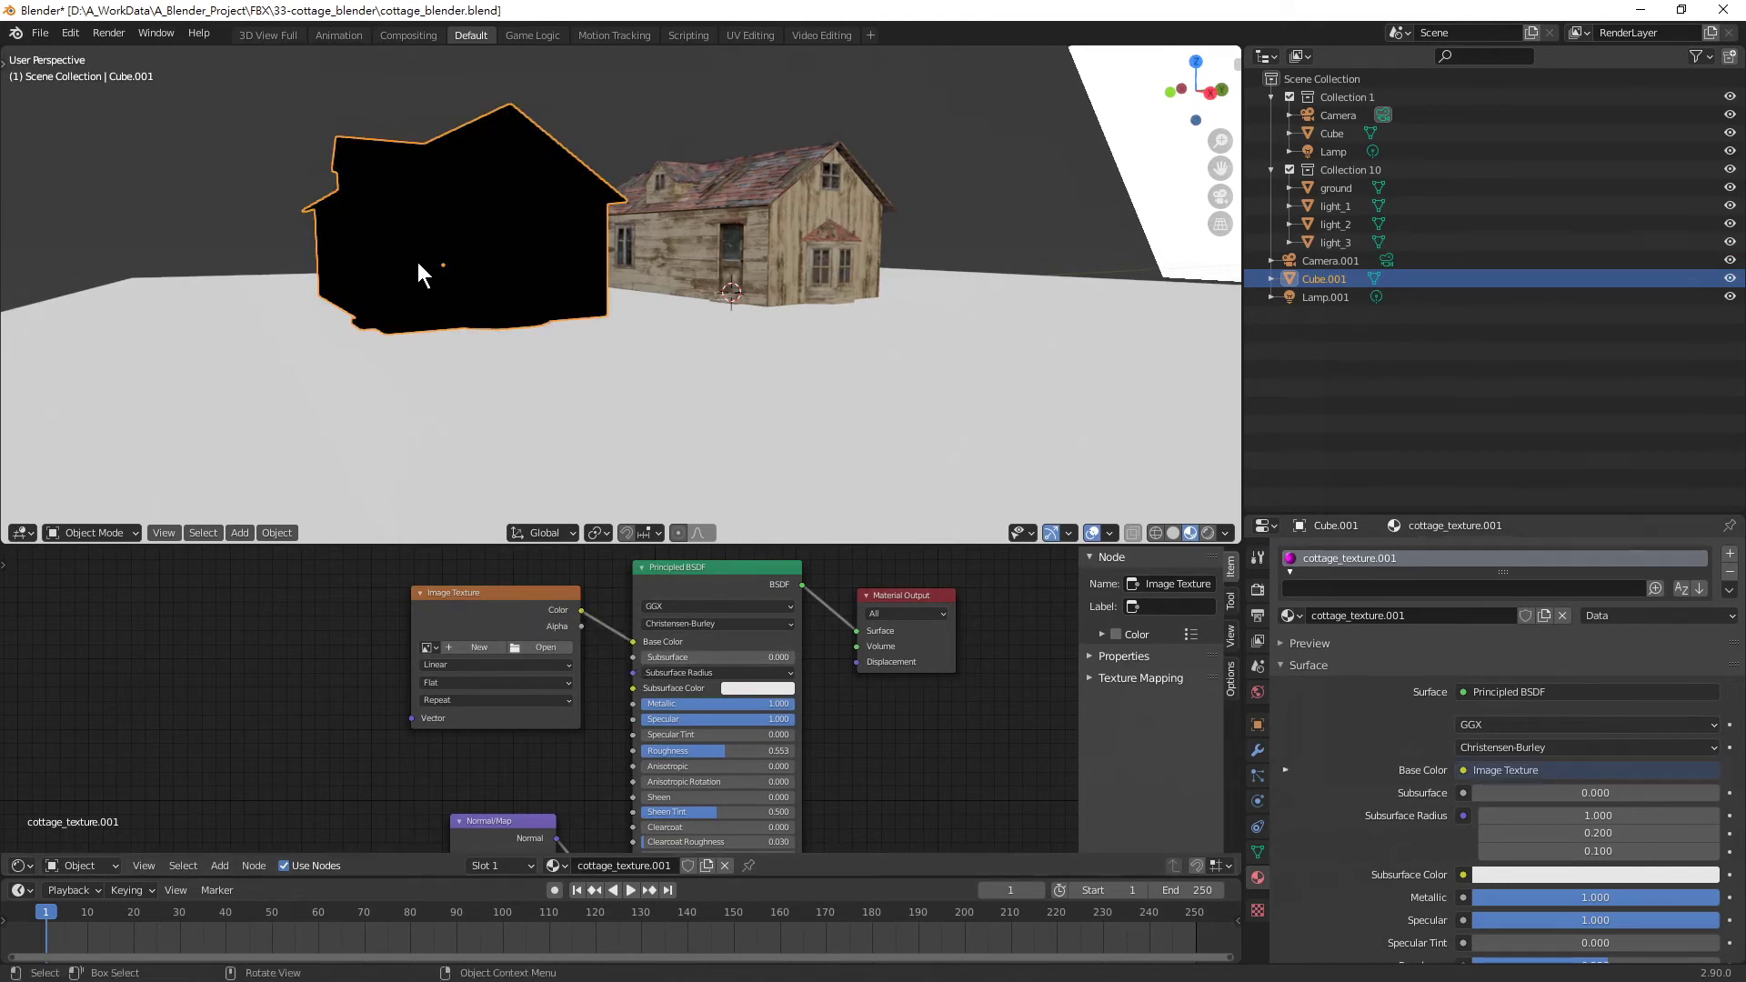
Load cottage_diffuse.png from the cottage_textures folder into the Image Texture node
click(549, 647)
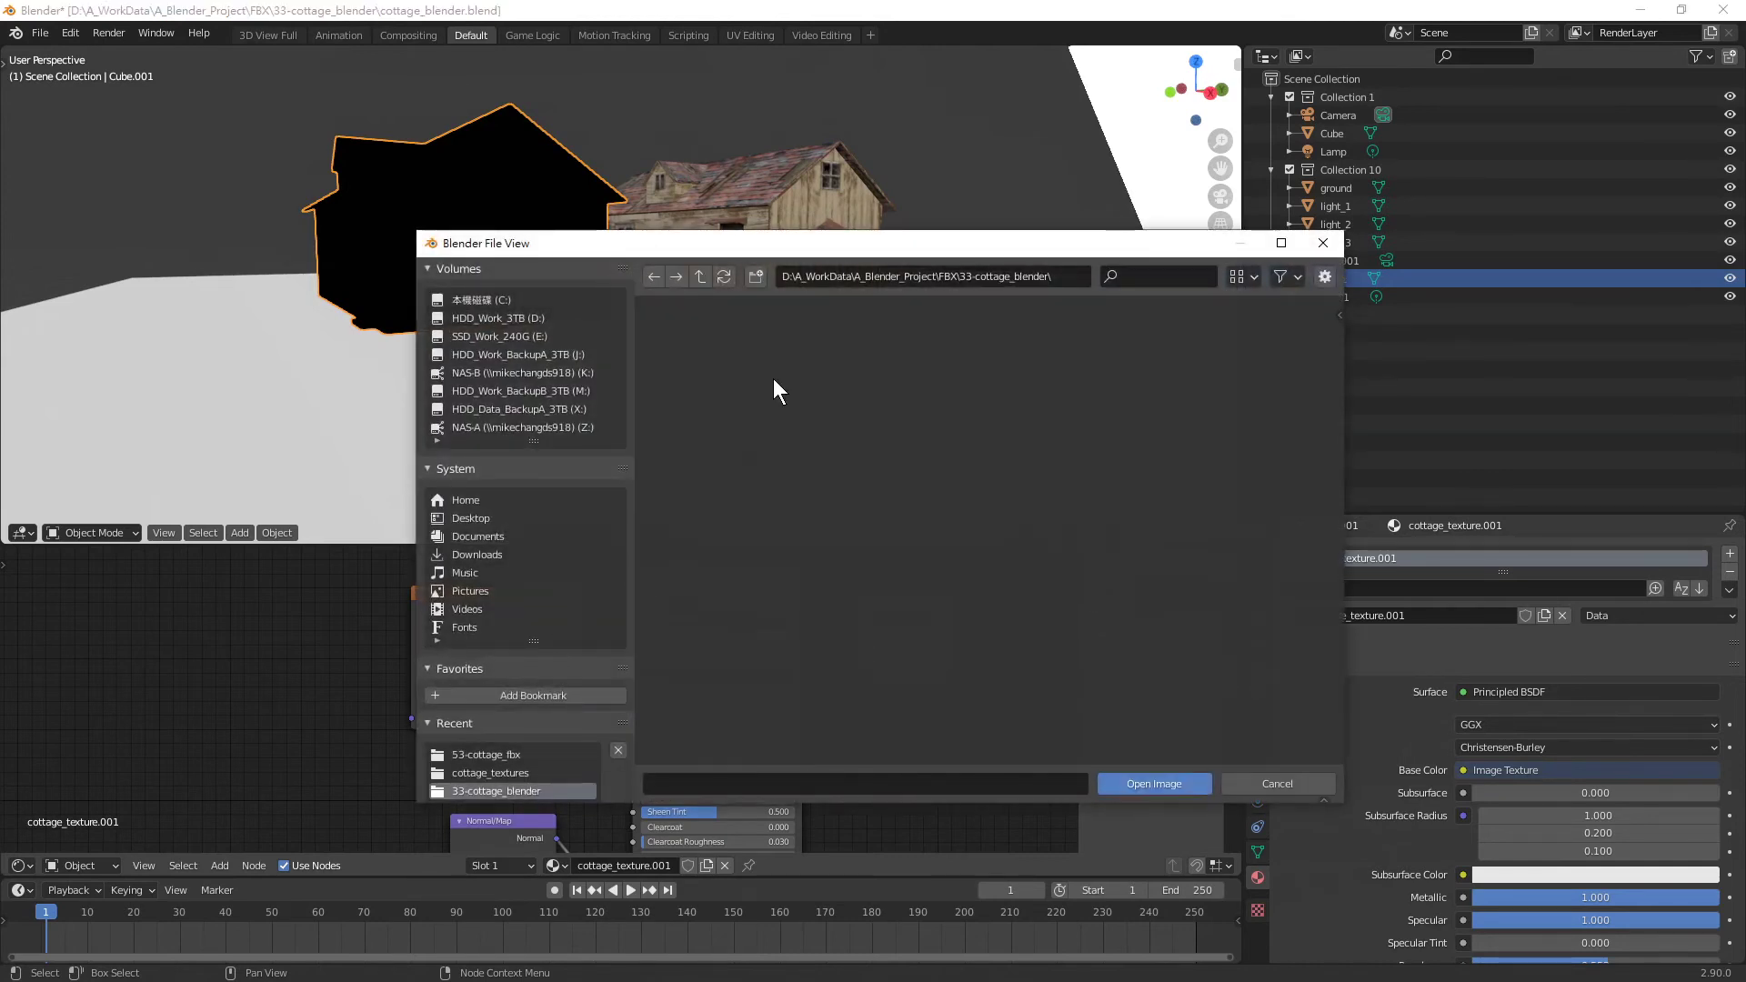
click(509, 773)
click(680, 373)
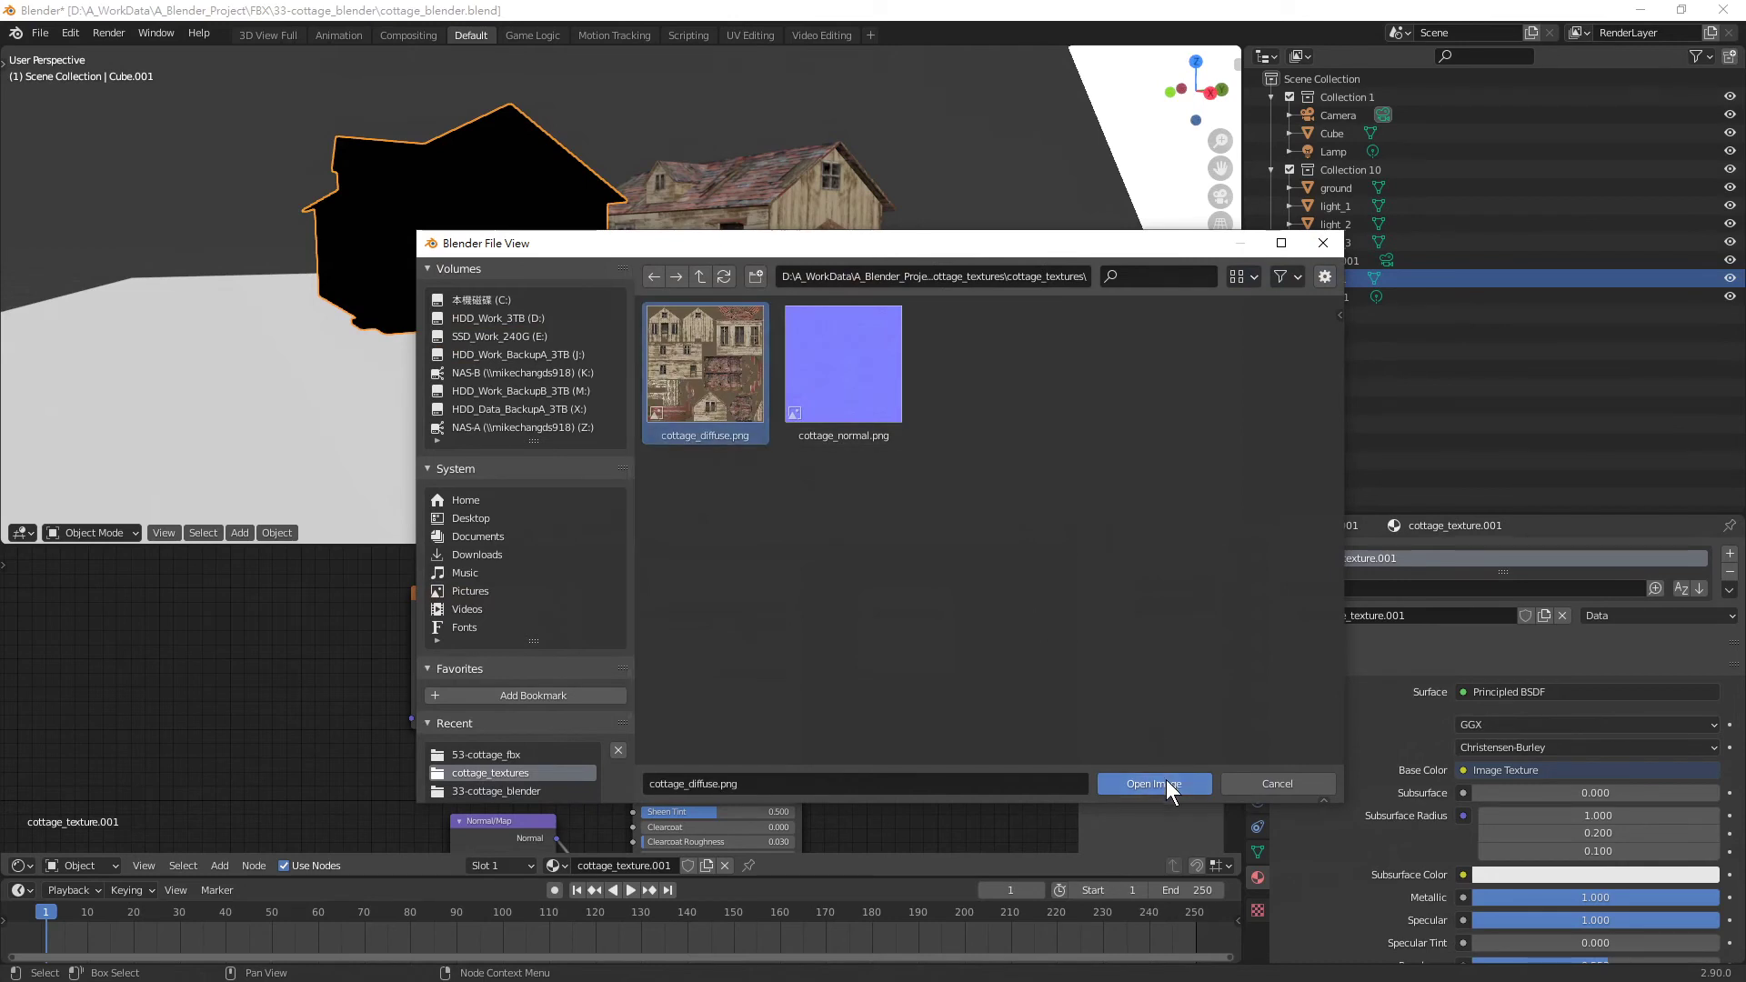
click(1166, 782)
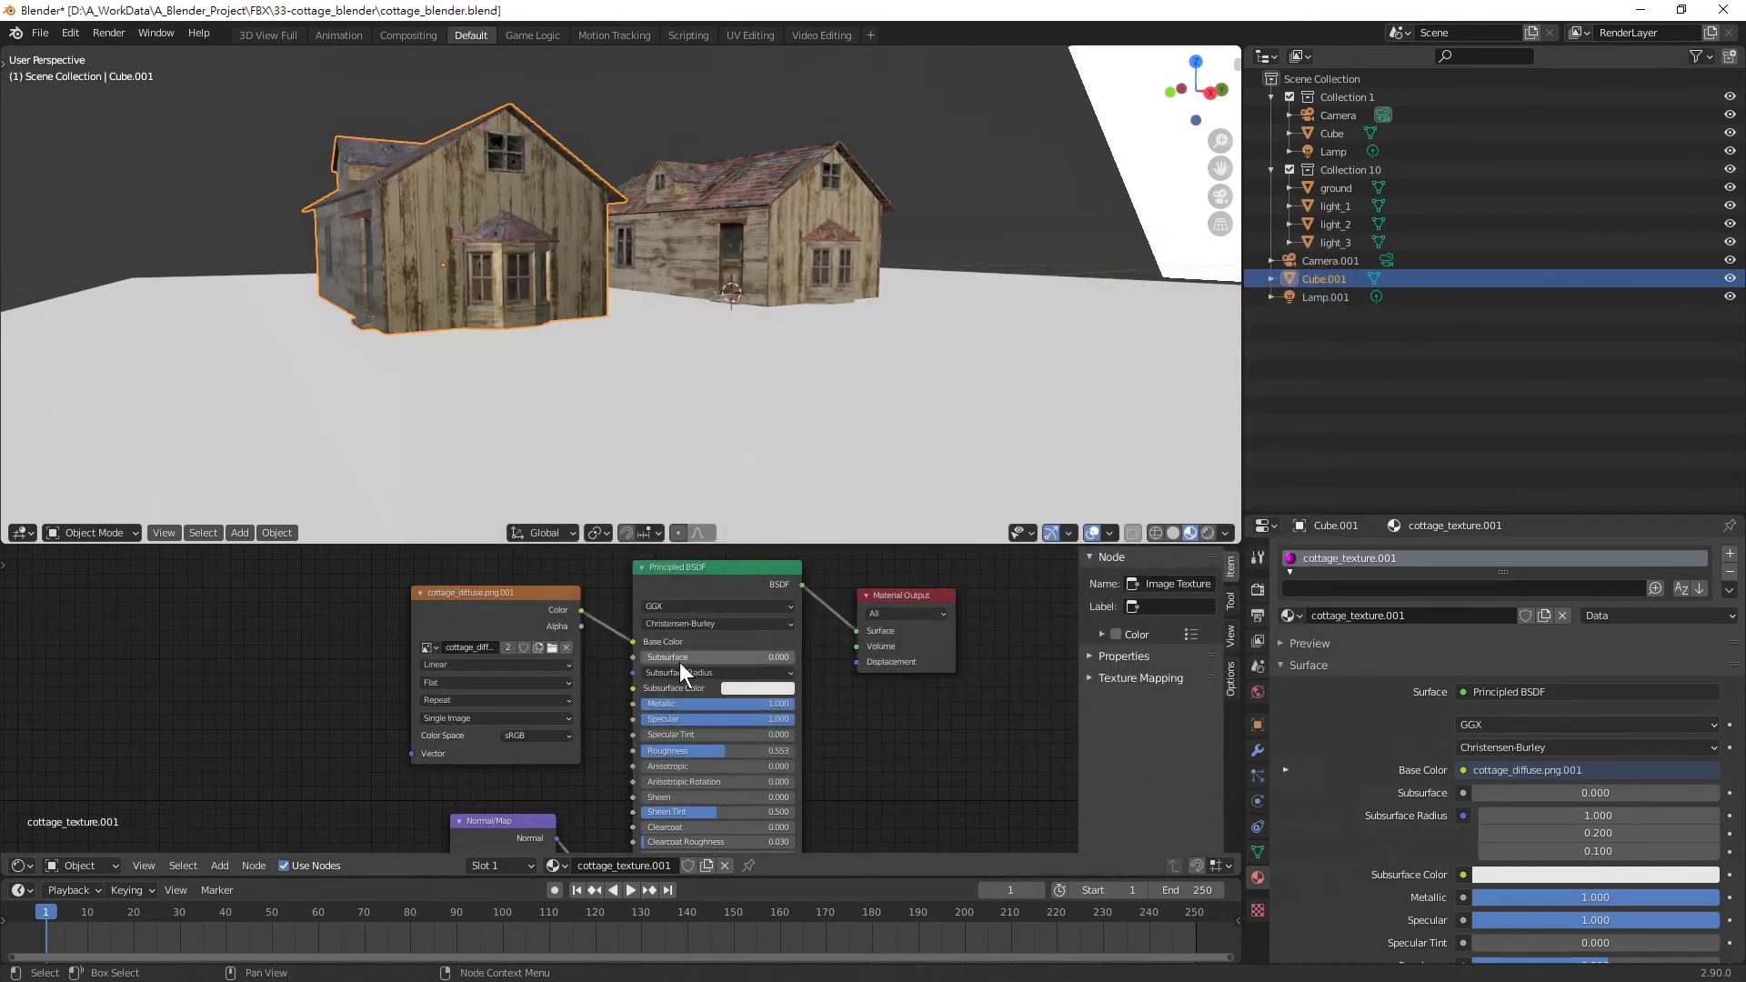
Pan the node editor back to the Image Texture node and select it
middle_drag(606, 739, 506, 588)
middle_drag(468, 693, 562, 705)
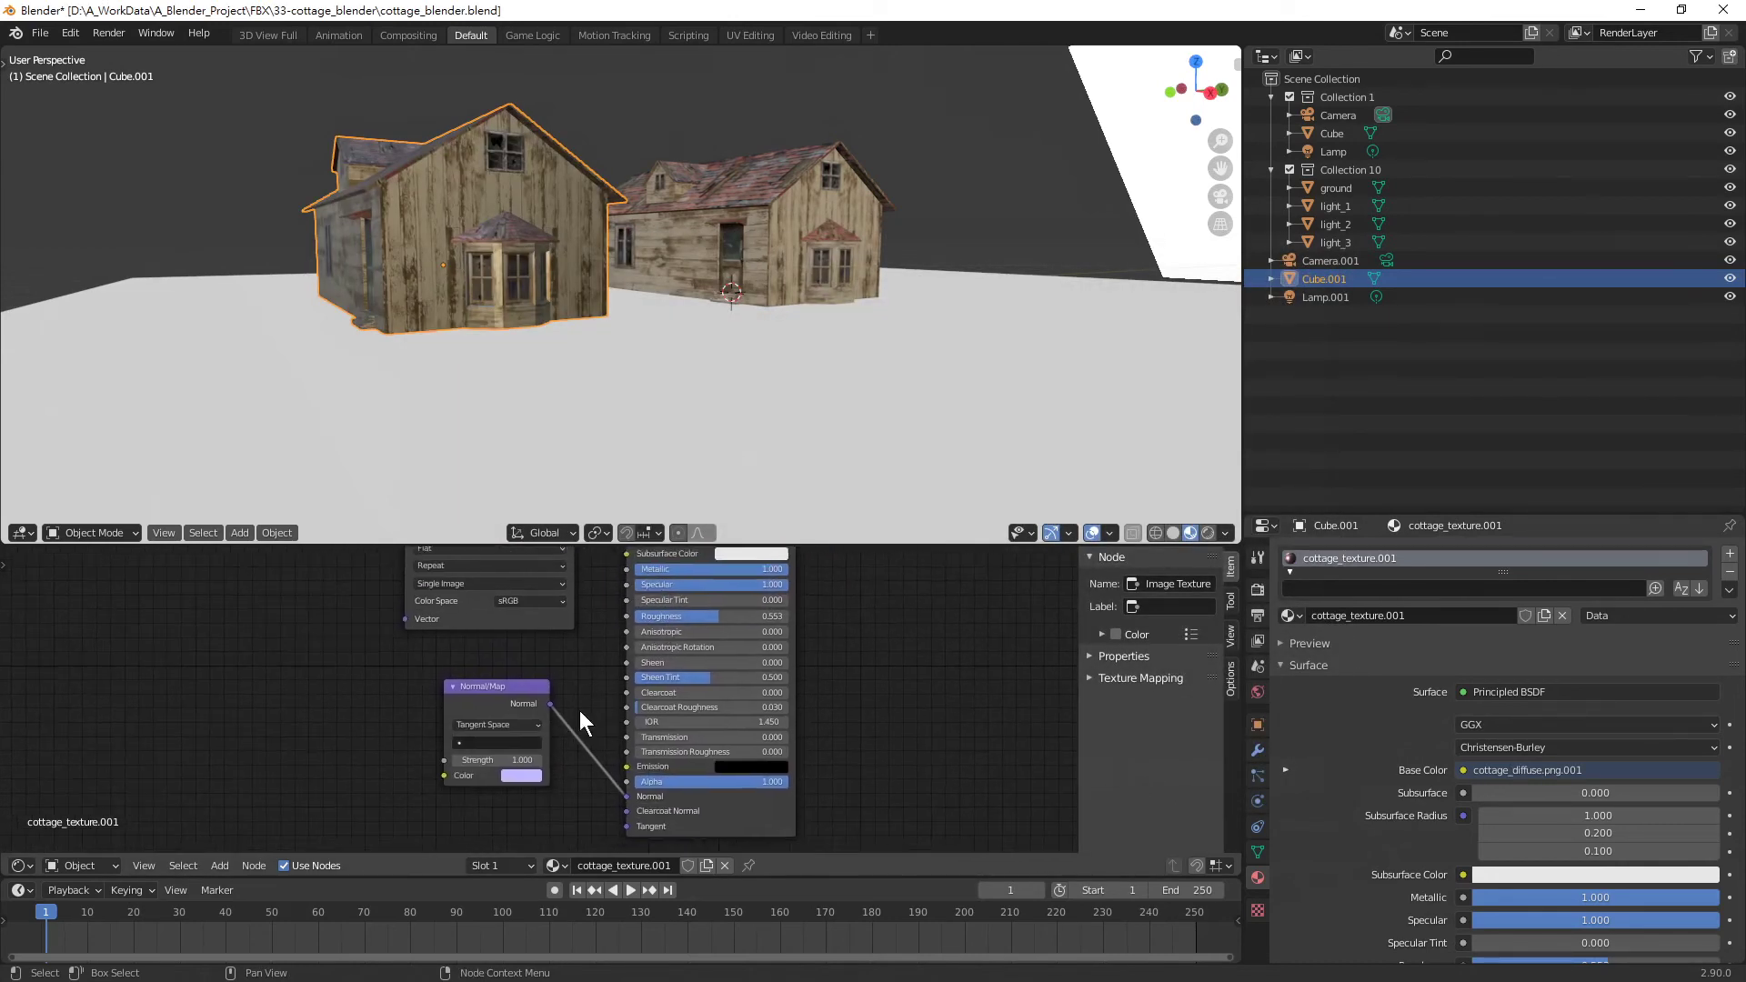
middle_drag(438, 633, 446, 614)
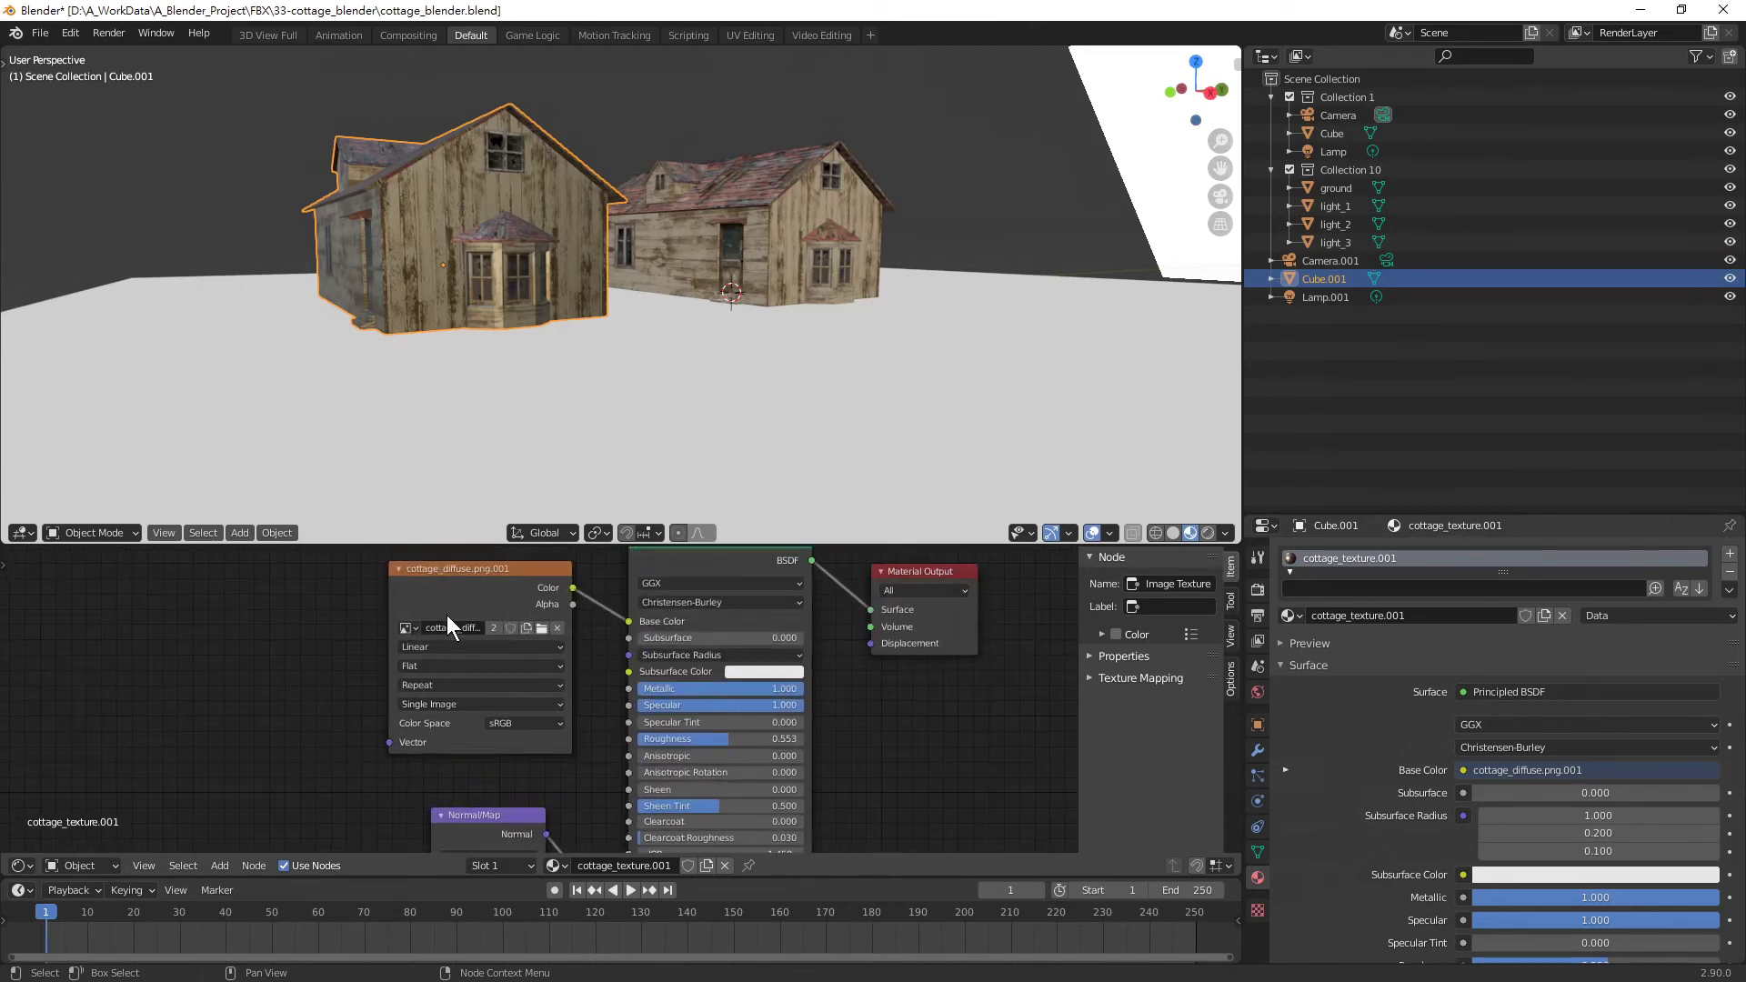
click(456, 587)
Orbit the viewport around both houses to inspect the textured roofs and fronts
scroll(642, 652, down, 1)
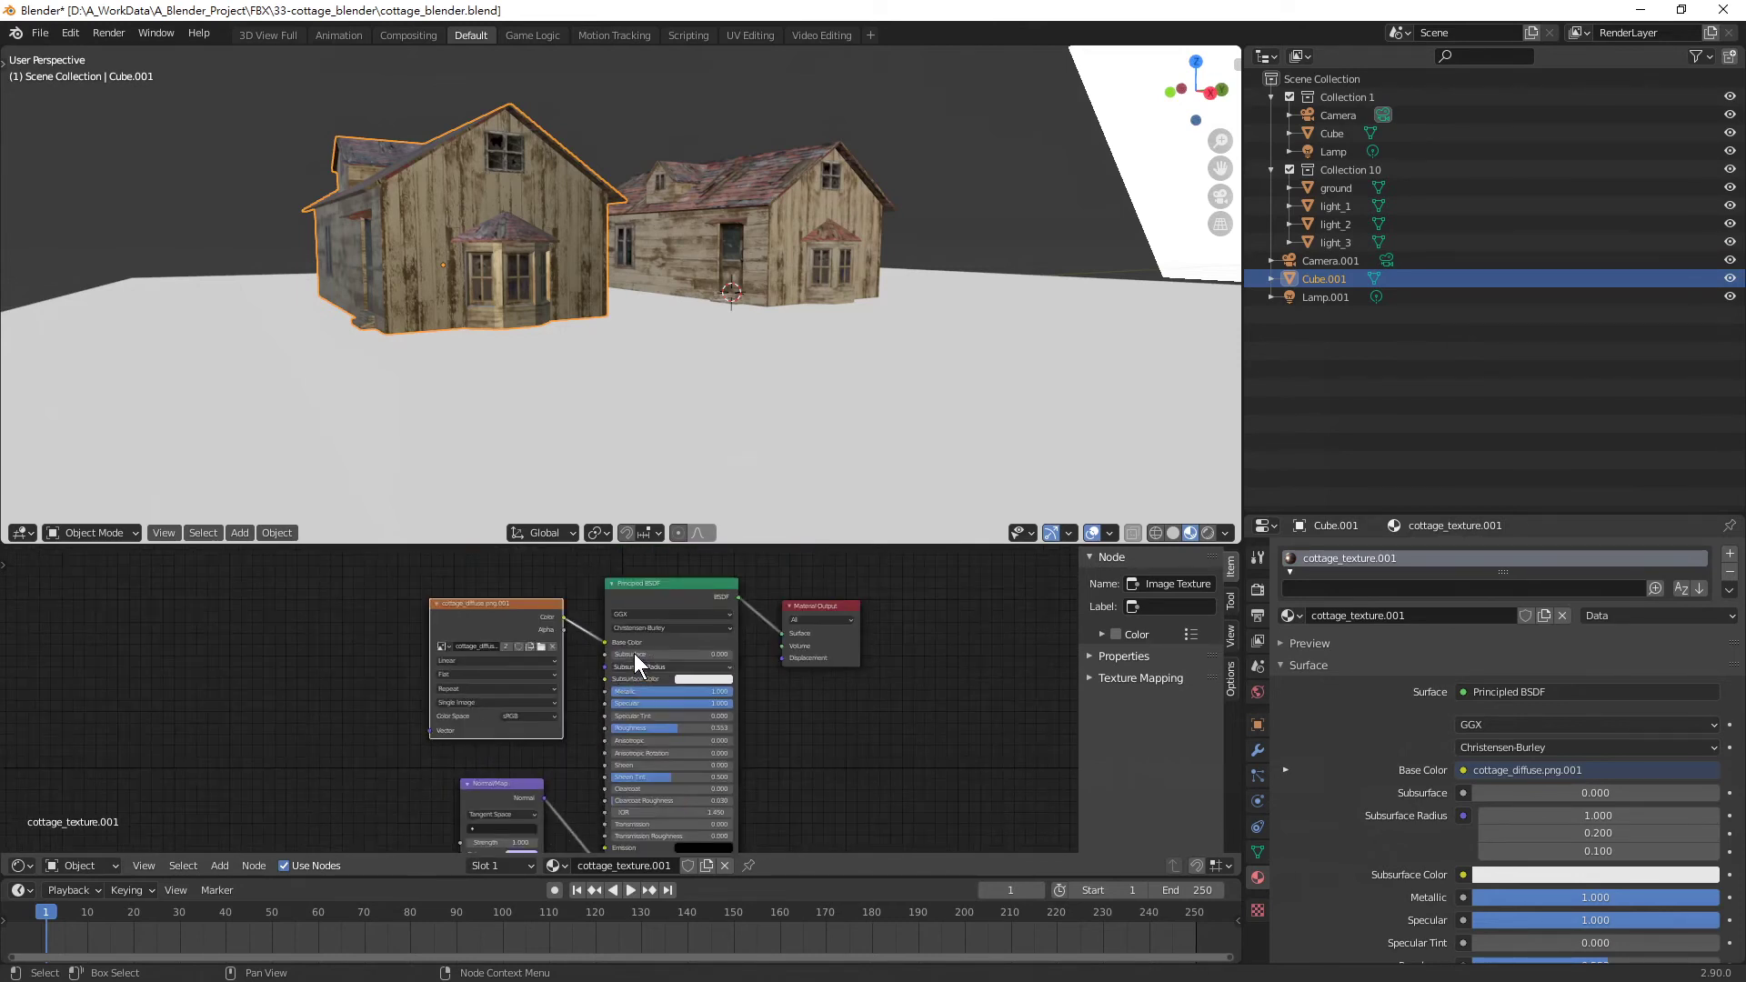
scroll(634, 653, down, 2)
mouse_move(622, 353)
middle_down()
mouse_move(692, 319)
mouse_move(641, 333)
mouse_move(634, 388)
mouse_move(592, 407)
mouse_move(385, 231)
middle_up()
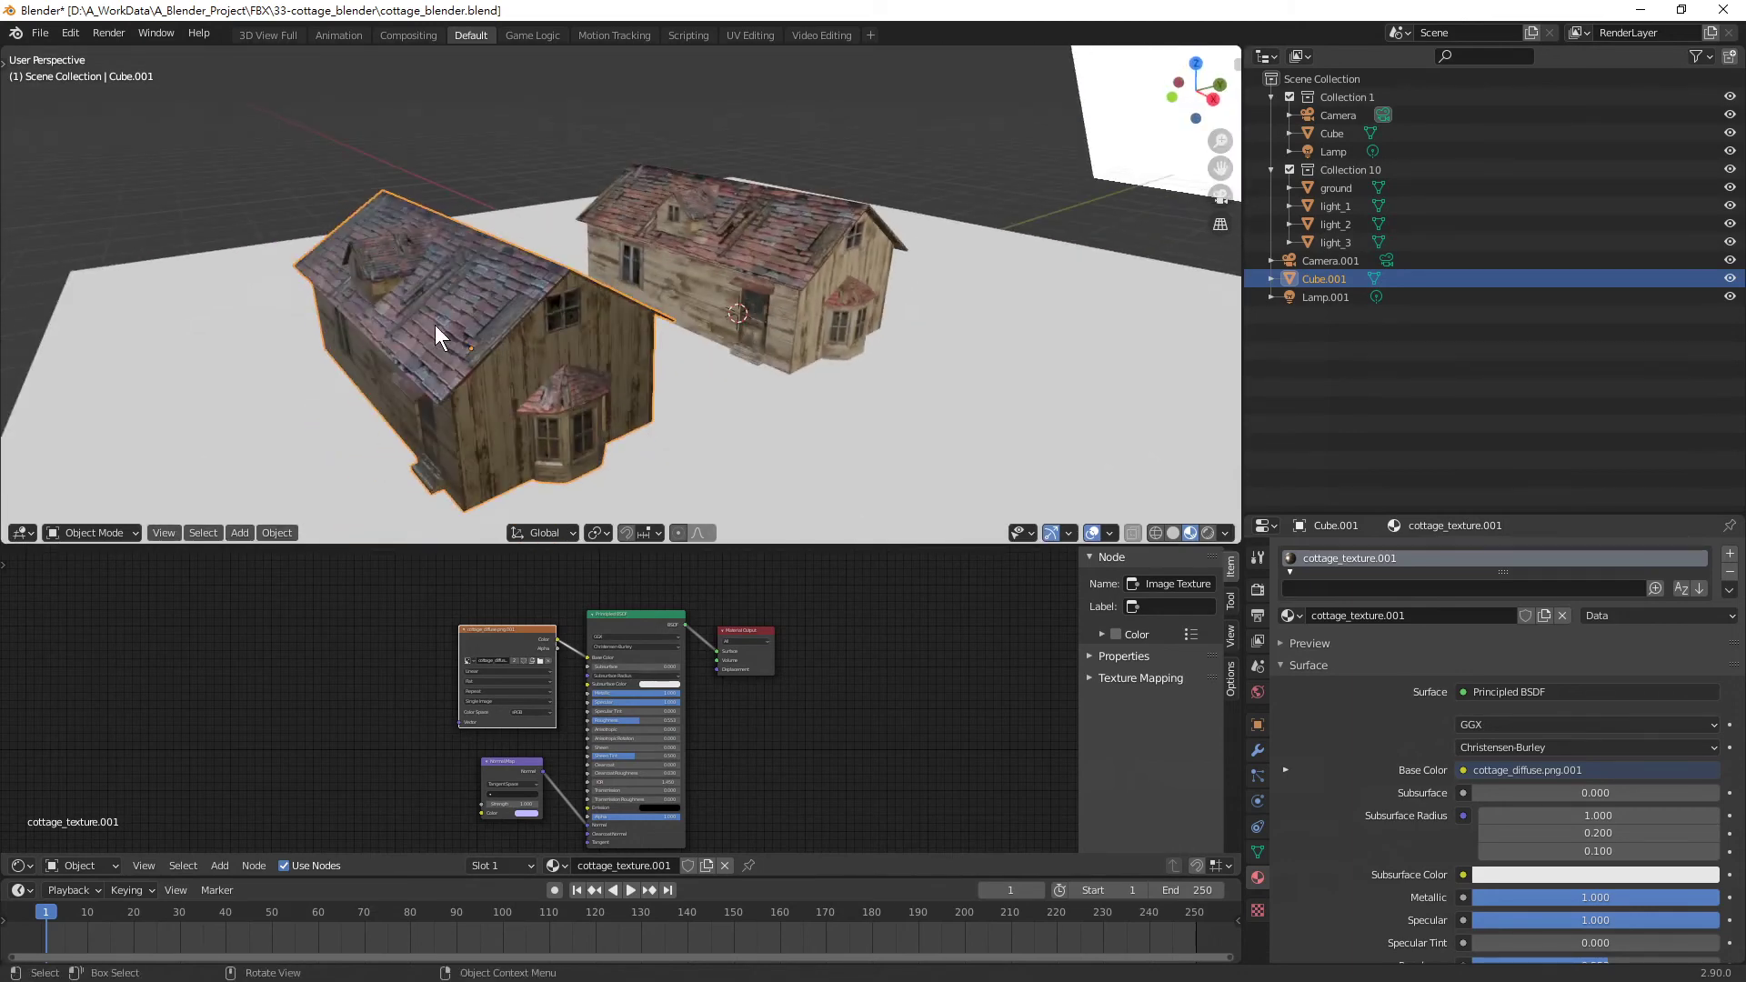
mouse_move(435, 325)
middle_down()
mouse_move(544, 298)
mouse_move(579, 322)
mouse_move(727, 158)
mouse_move(714, 250)
middle_up()
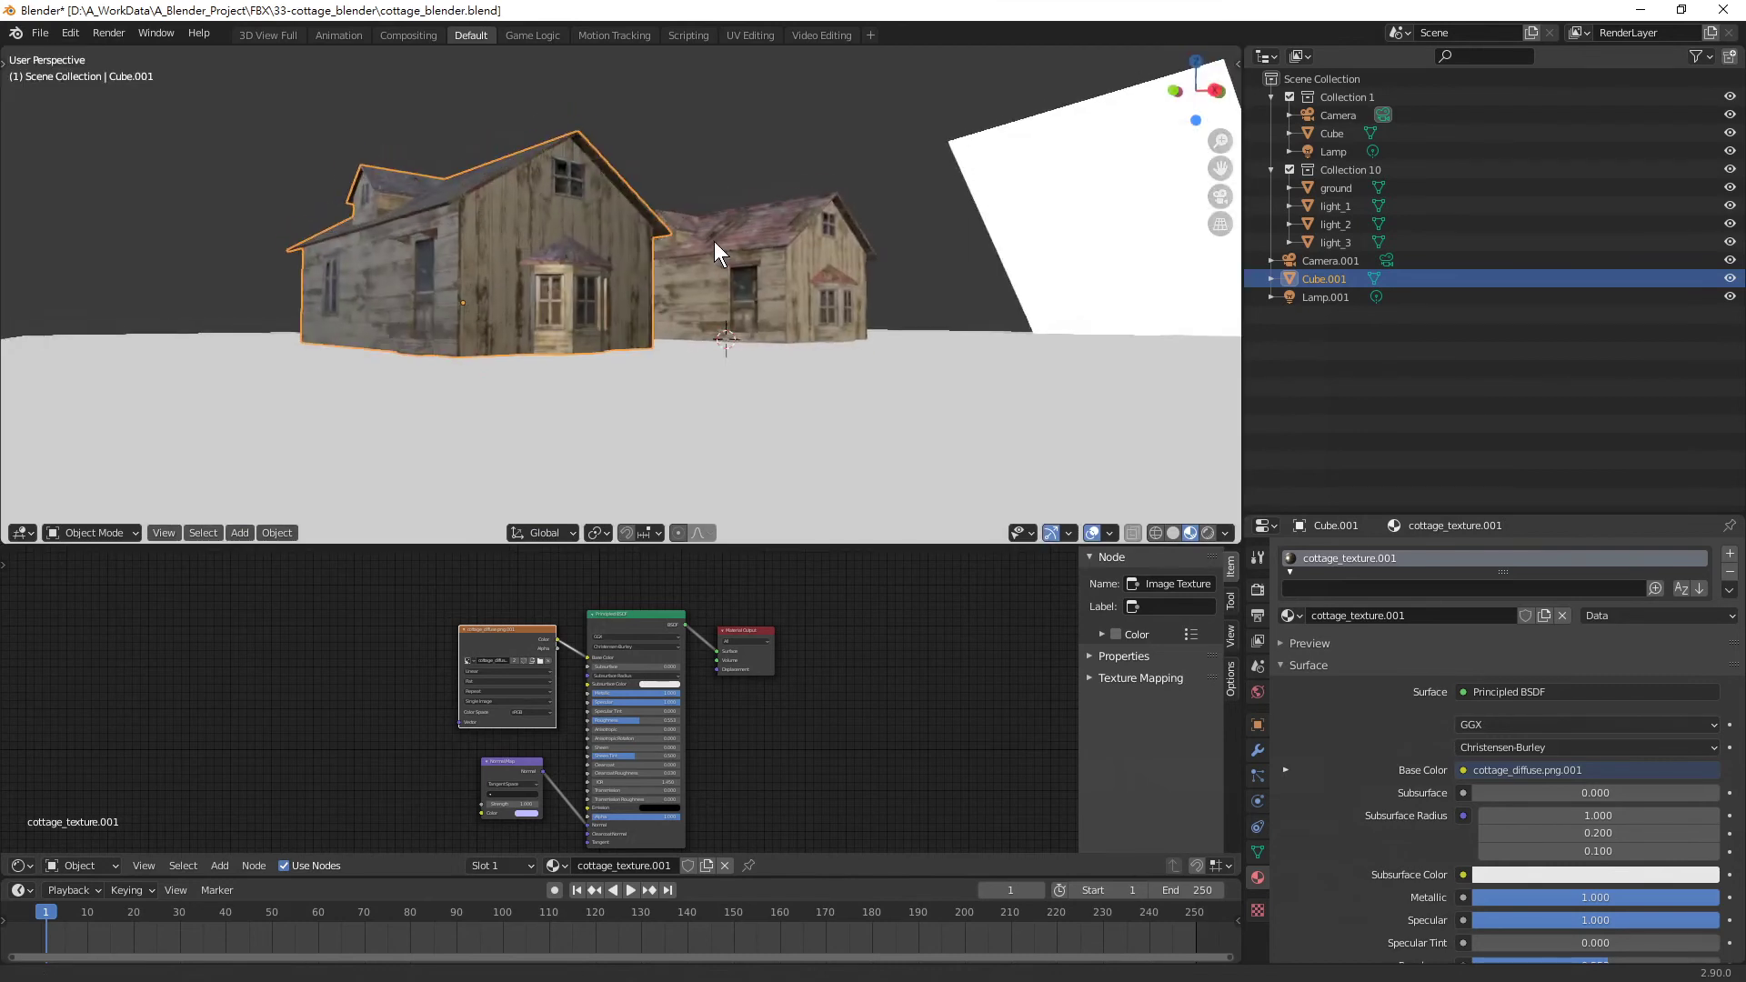
middle_drag(655, 367, 709, 473)
scroll(768, 669, up, 2)
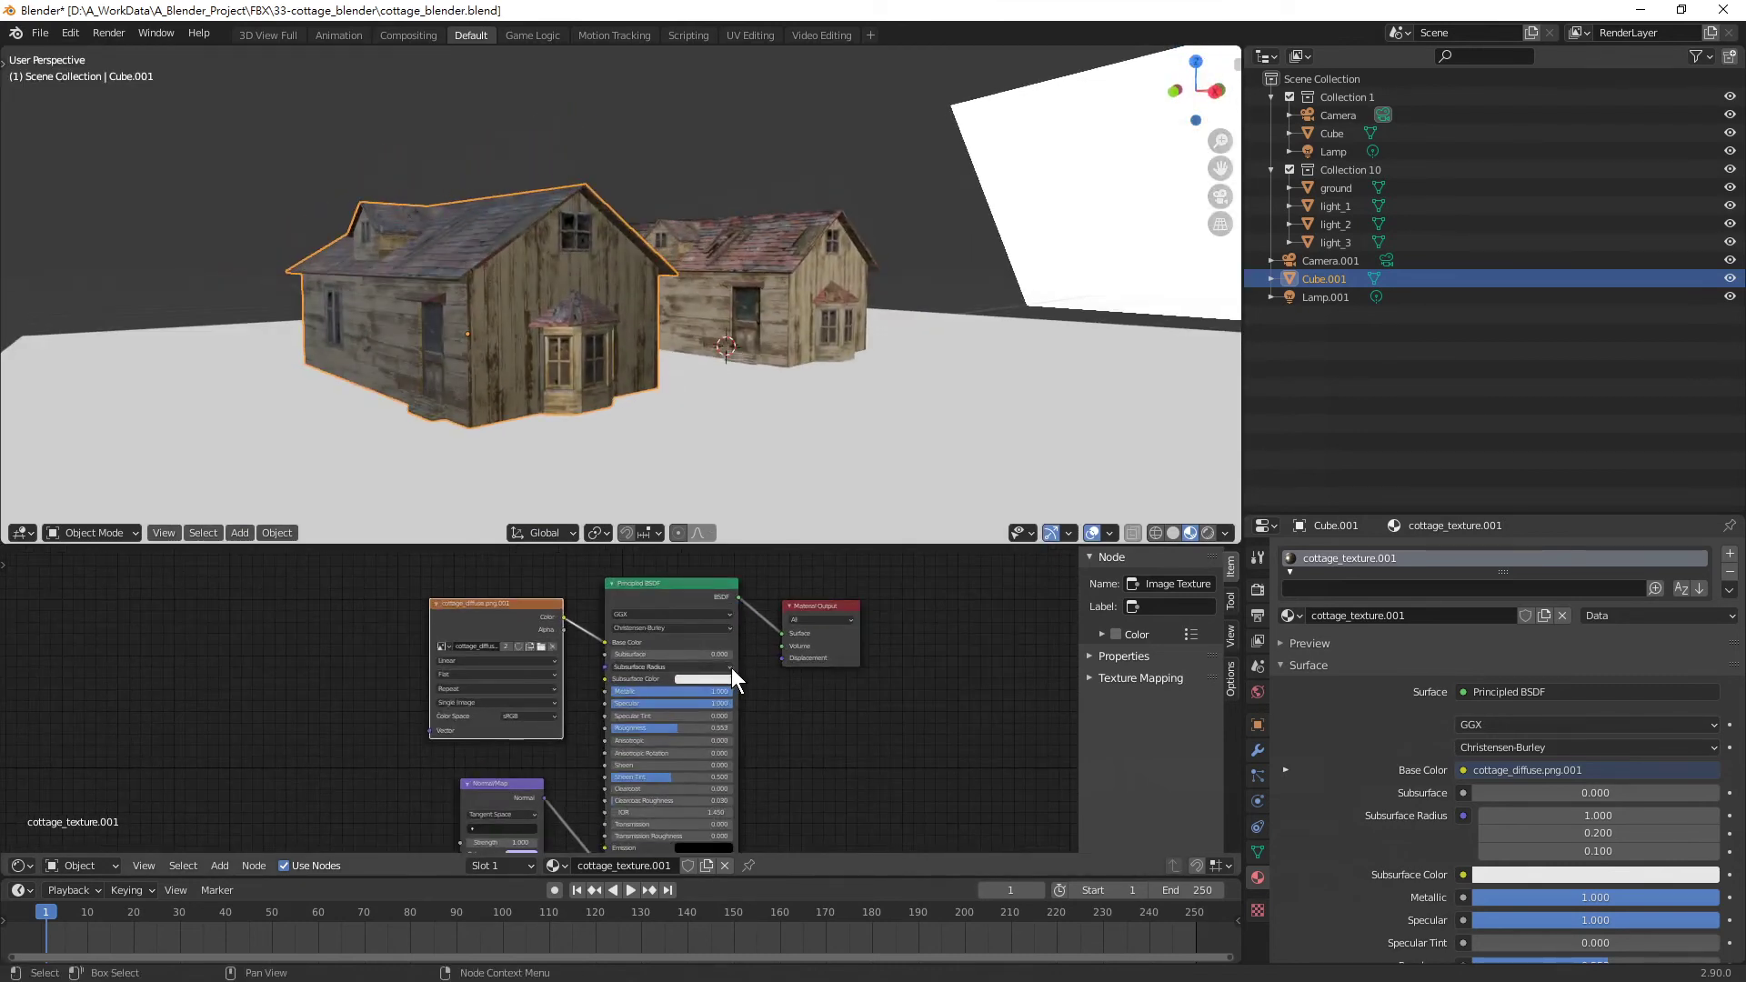
scroll(732, 668, up, 1)
scroll(673, 699, up, 1)
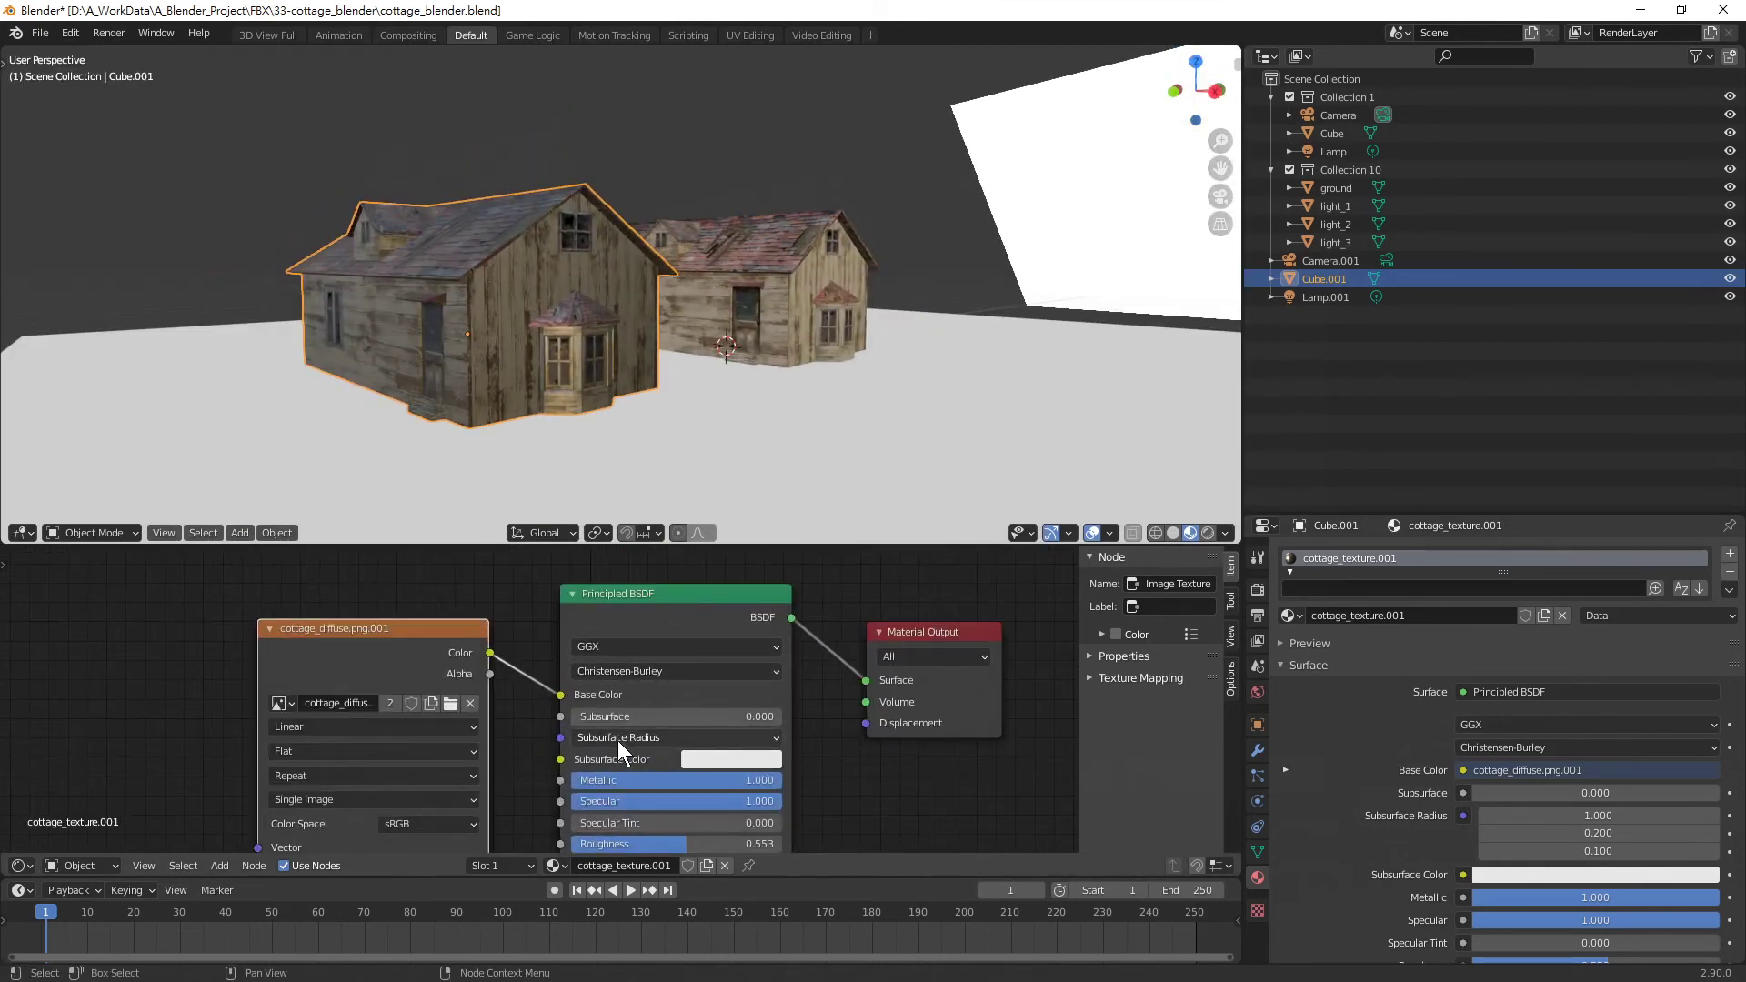
Set the Principled BSDF Specular to 0.082 and Roughness to 0.962
middle_drag(707, 762, 616, 674)
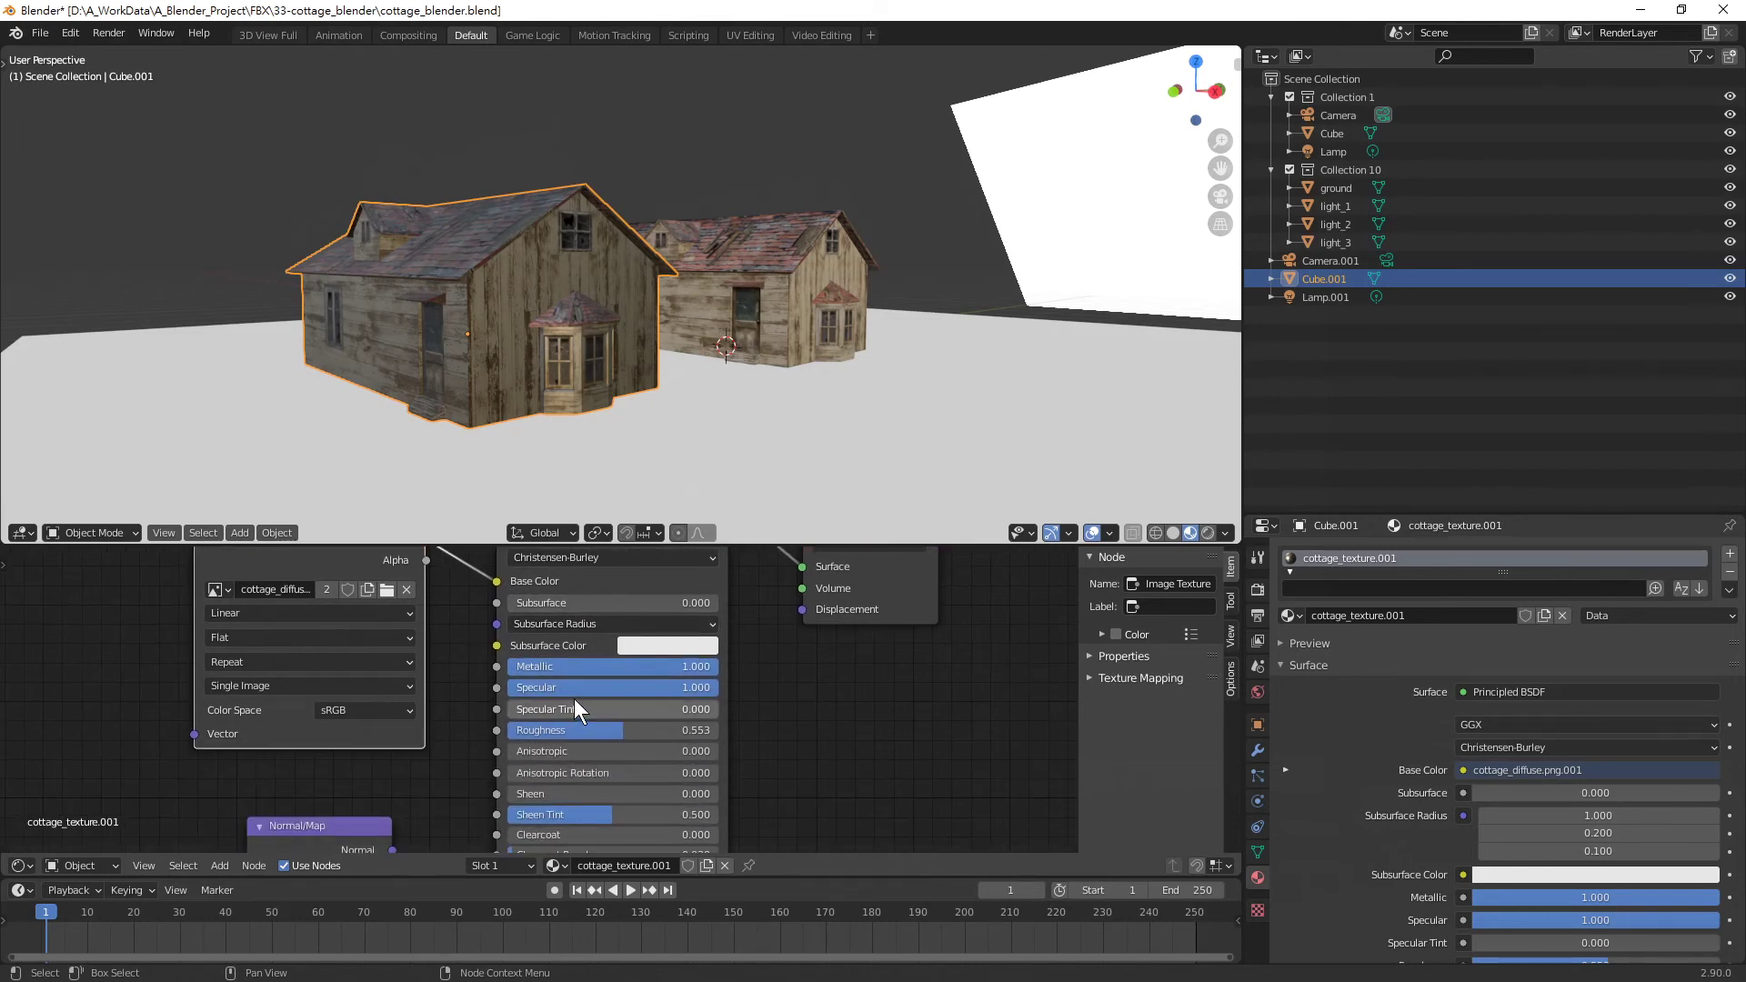
drag(582, 689, 427, 689)
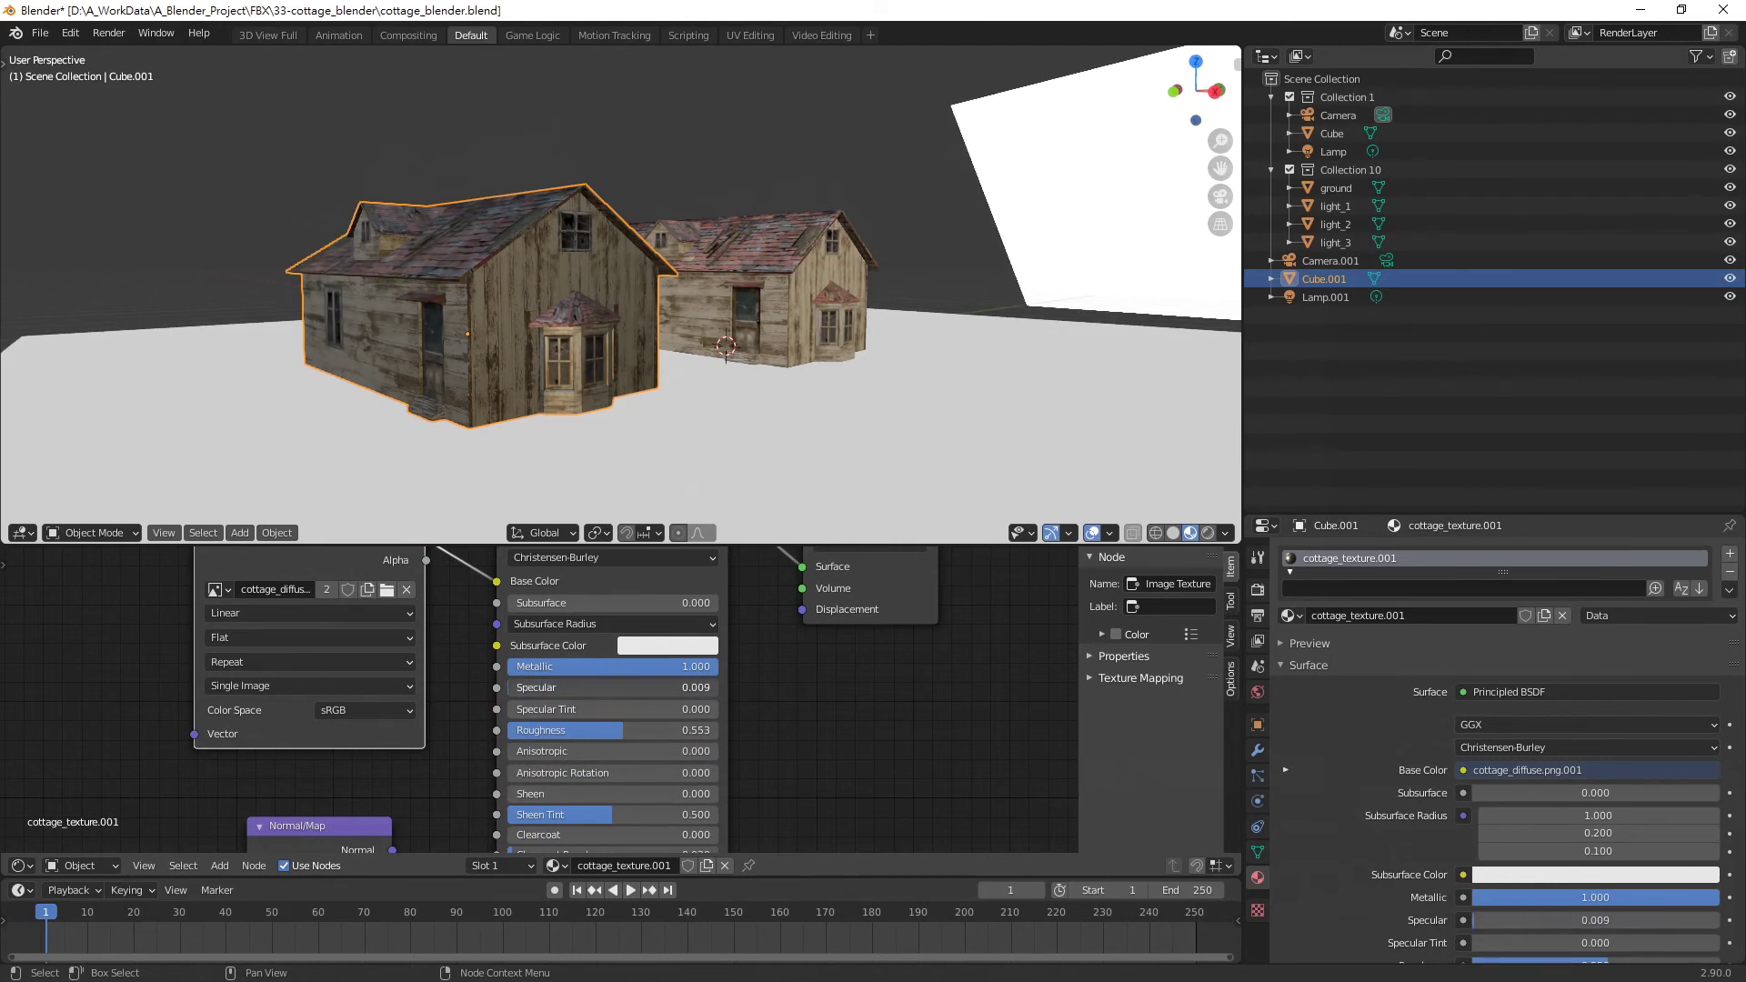
drag(428, 689, 613, 593)
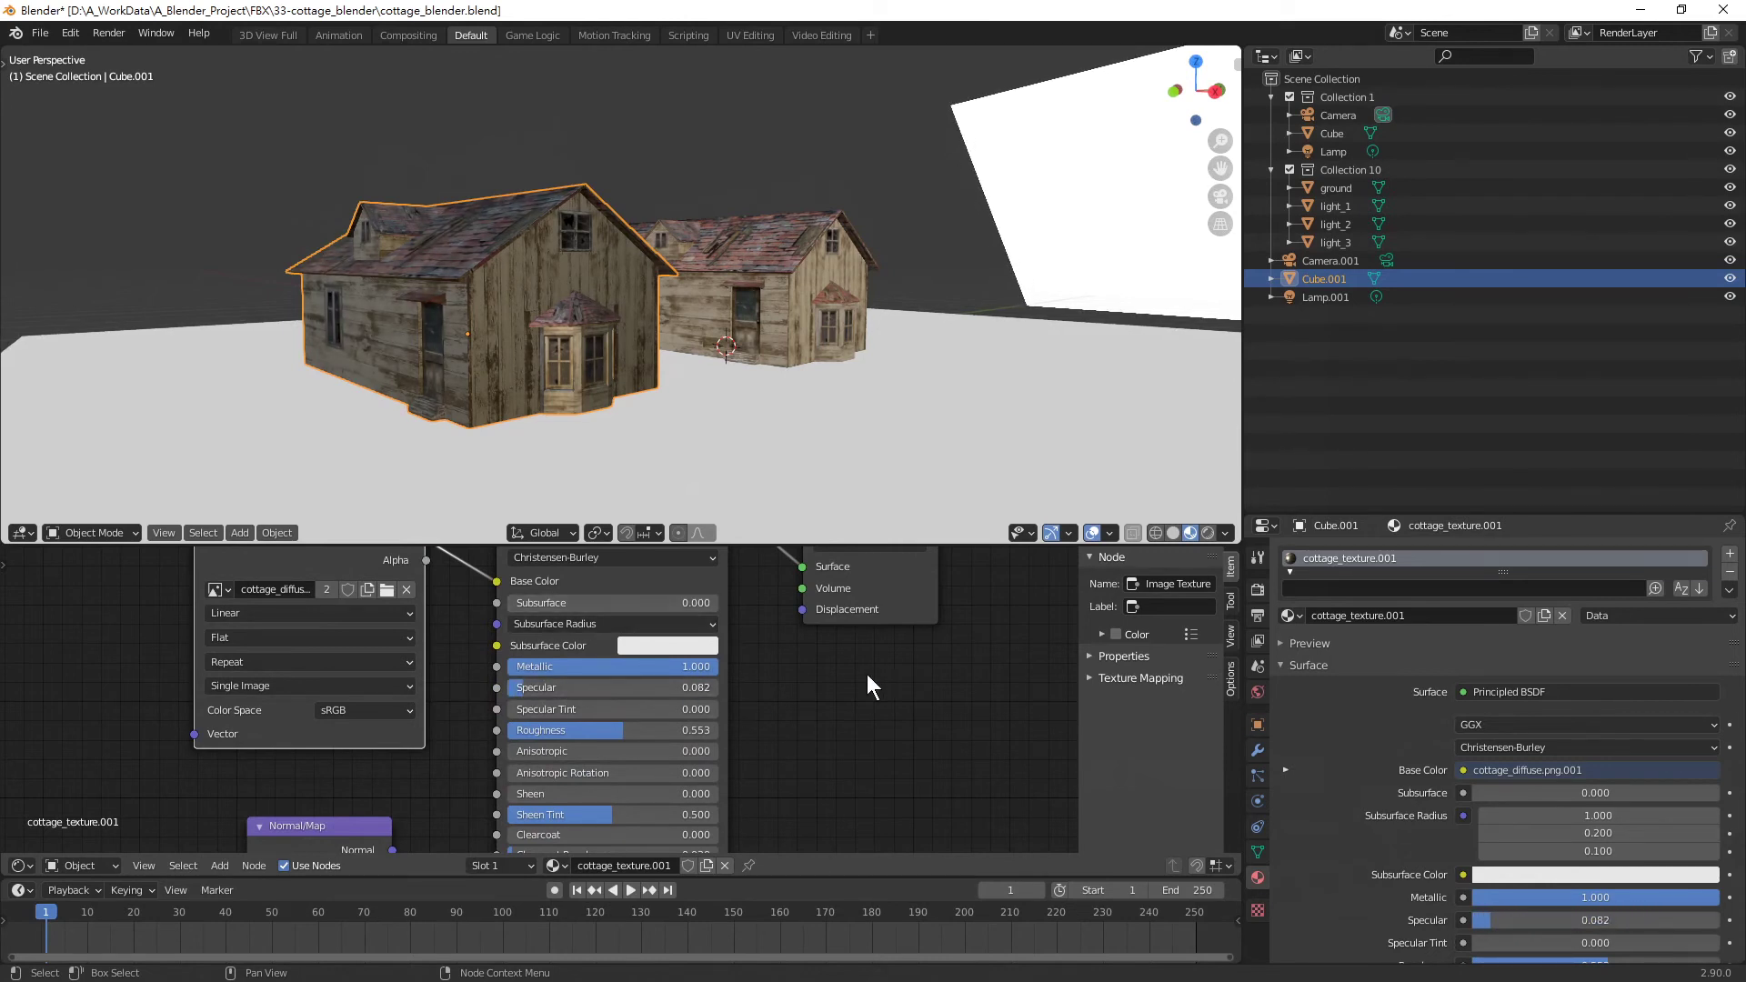
drag(573, 730, 708, 730)
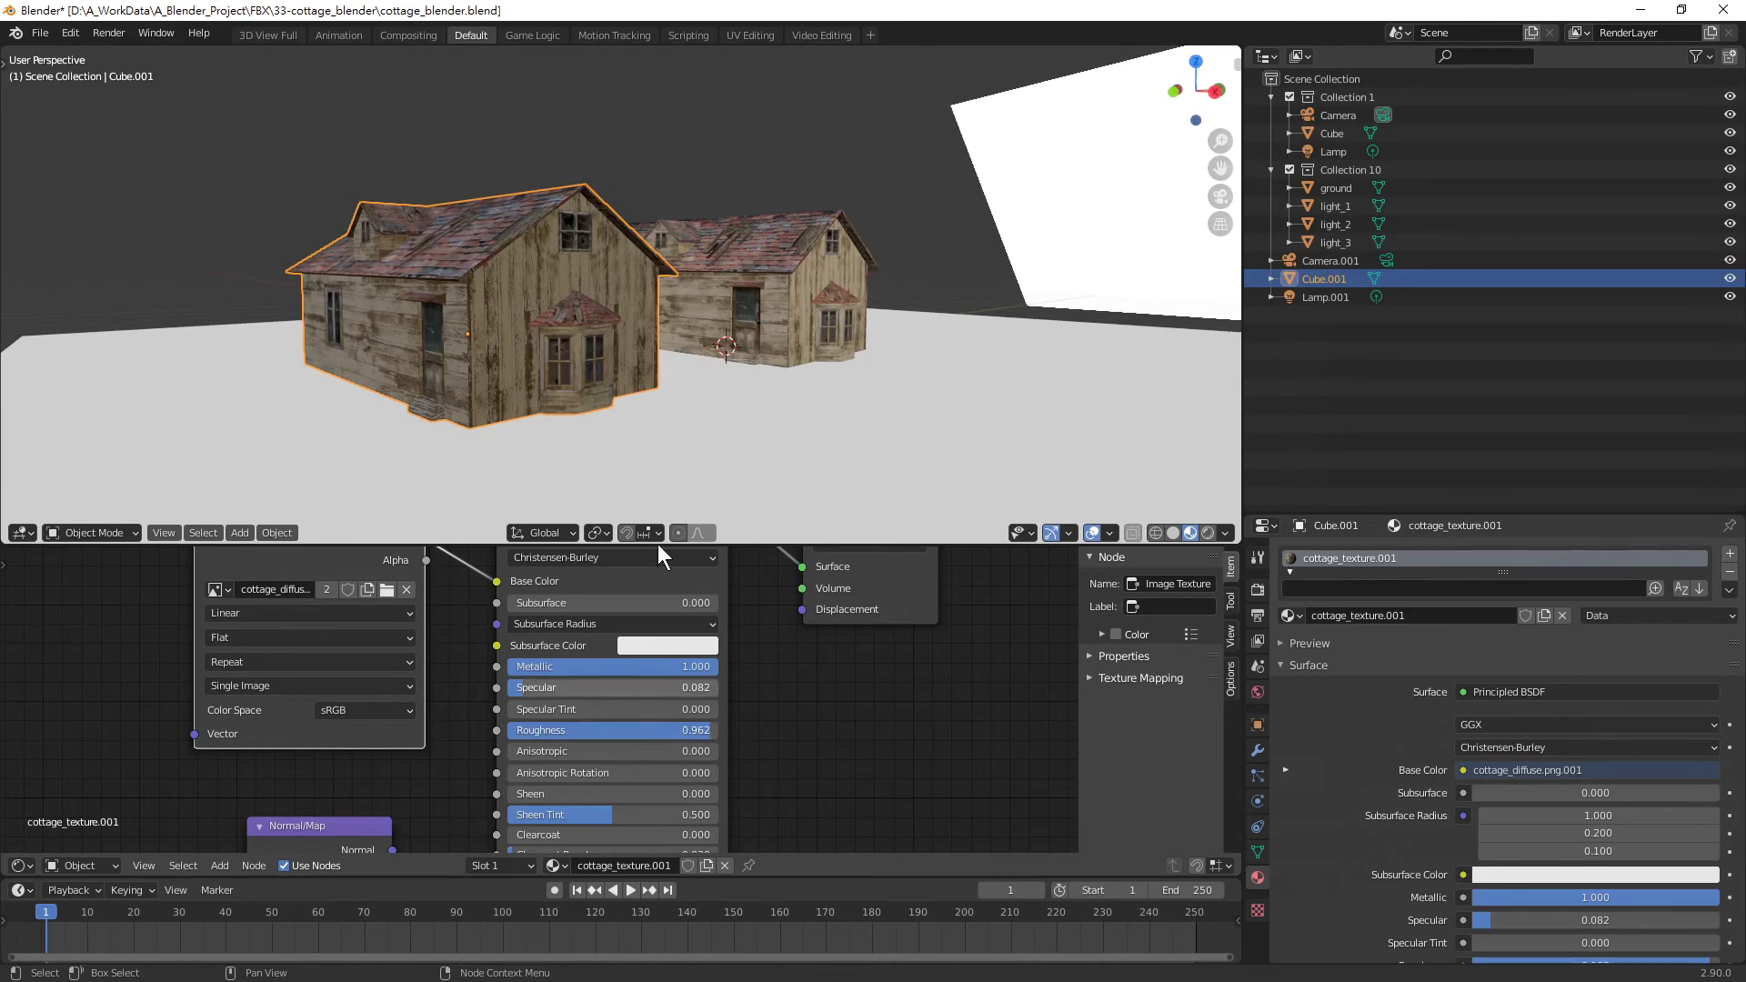
mouse_move(658, 536)
middle_down()
mouse_move(631, 187)
mouse_move(828, 117)
middle_up()
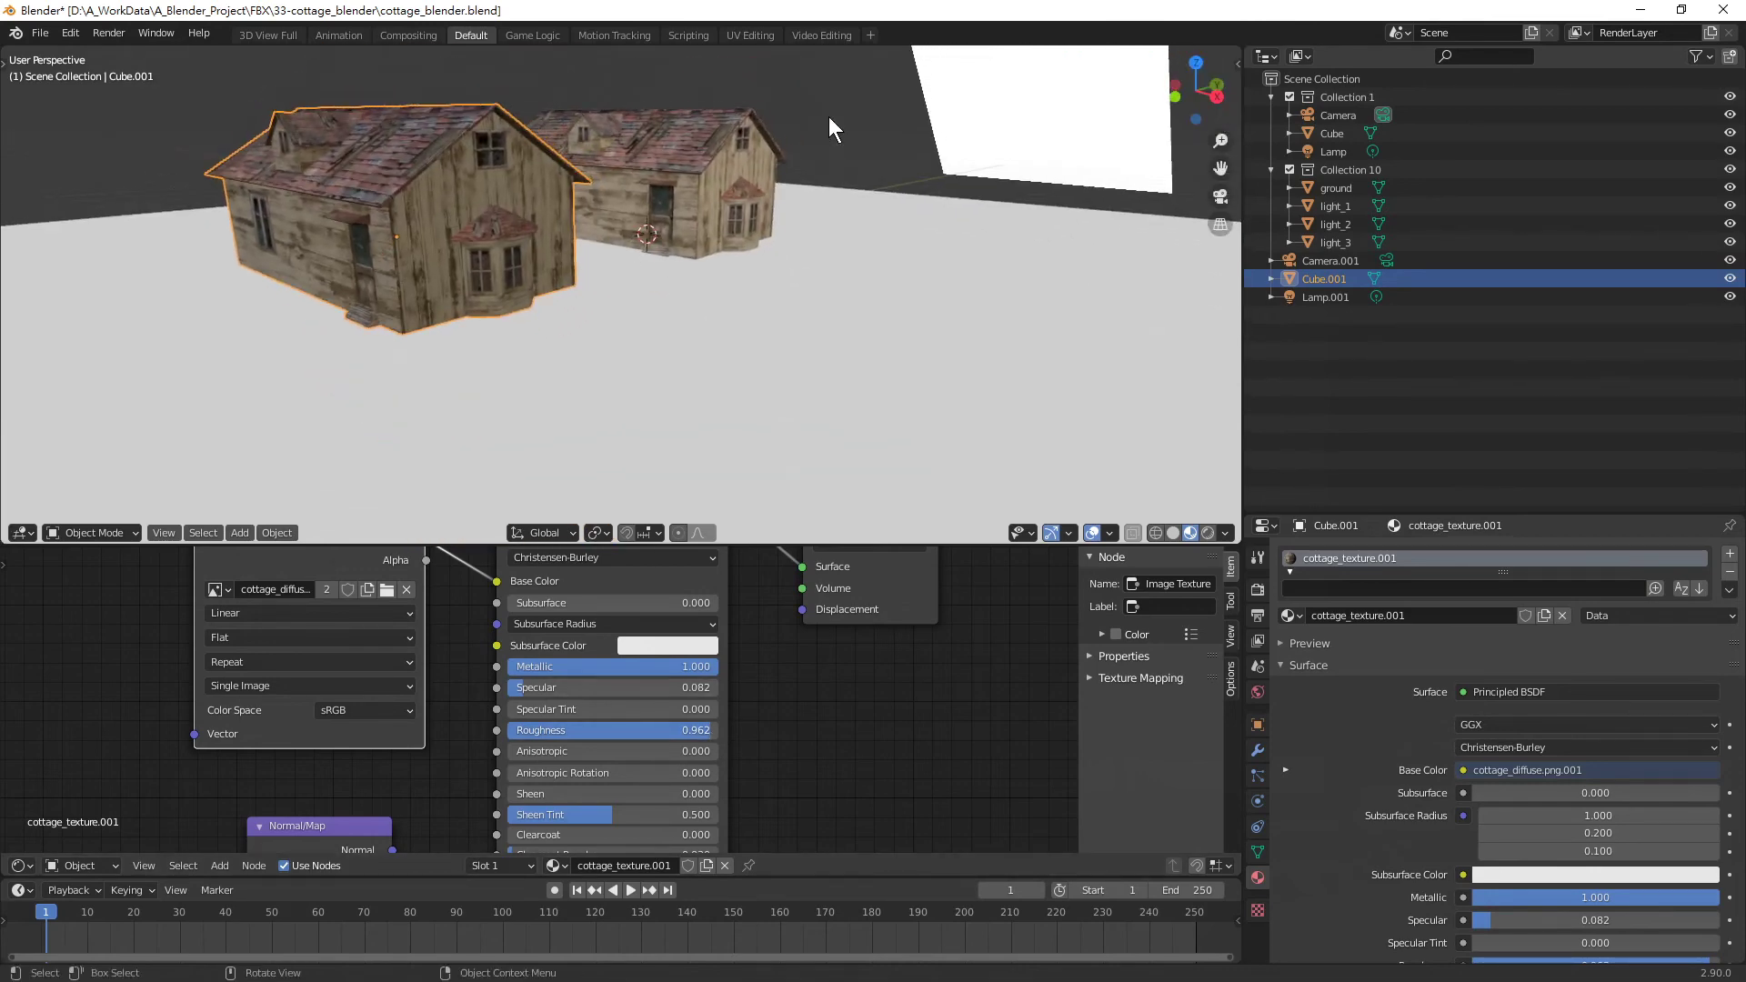
Deselect Cube.001, view both cottages in Rendered shading, and move the cottage_obj.mtl notes aside
click(830, 116)
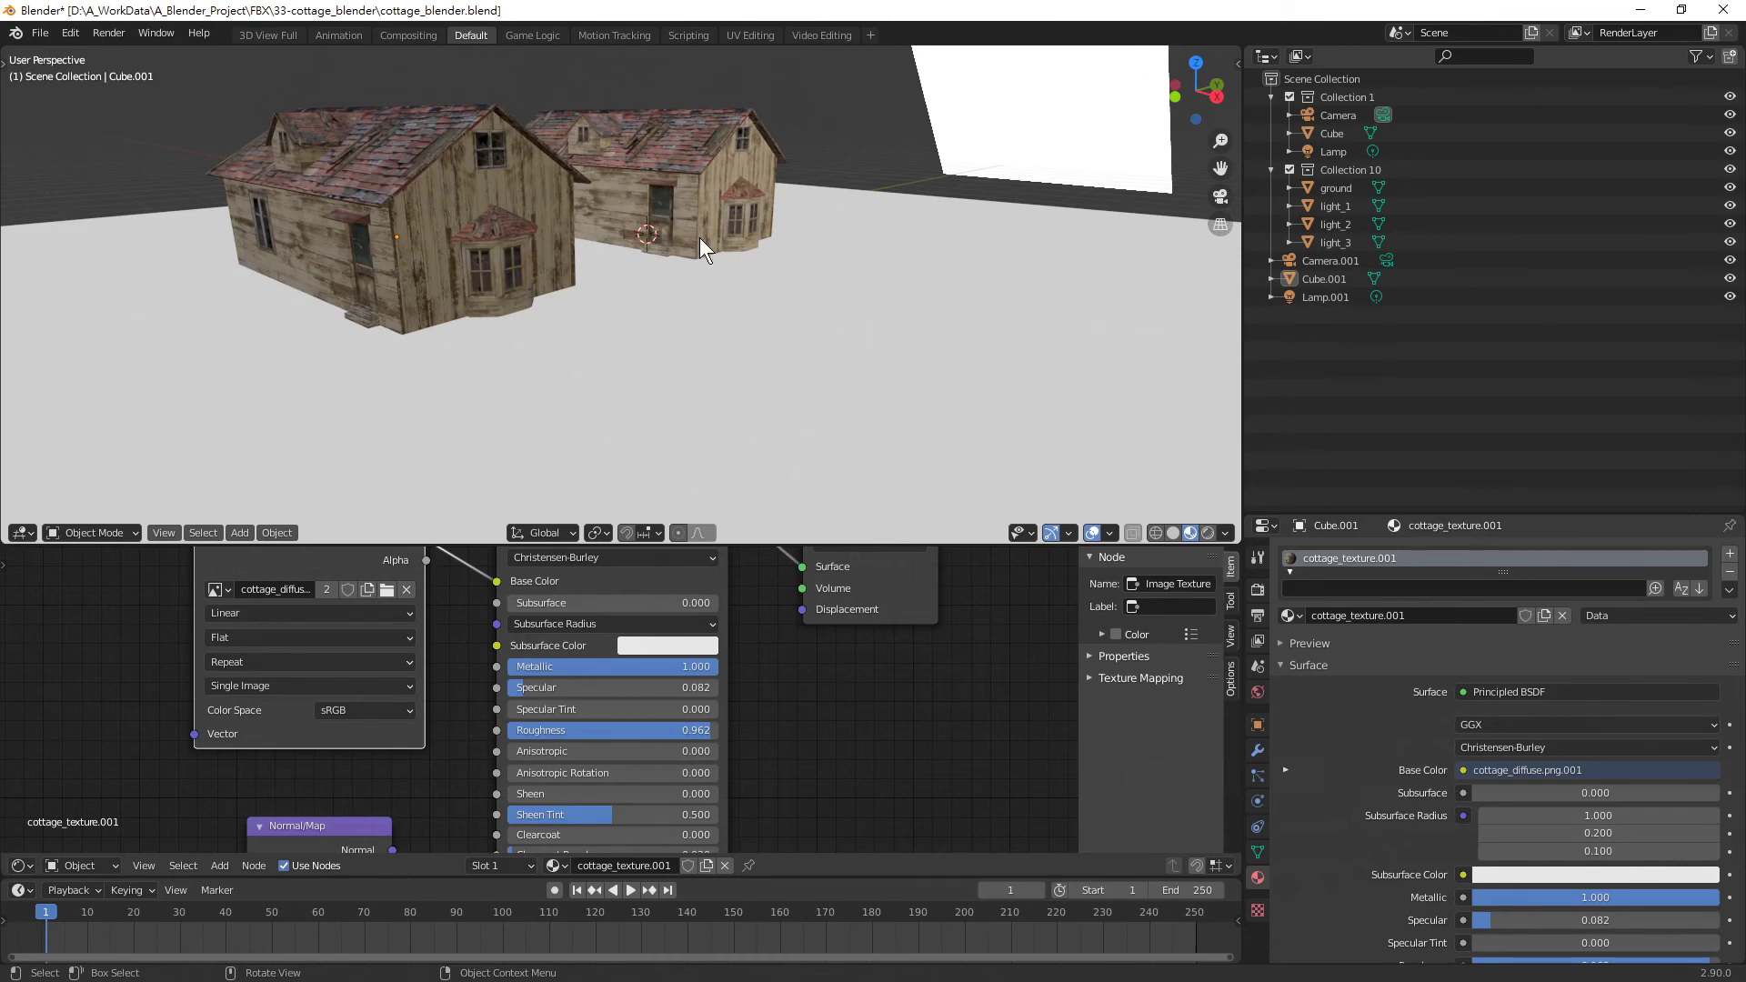
click(1207, 533)
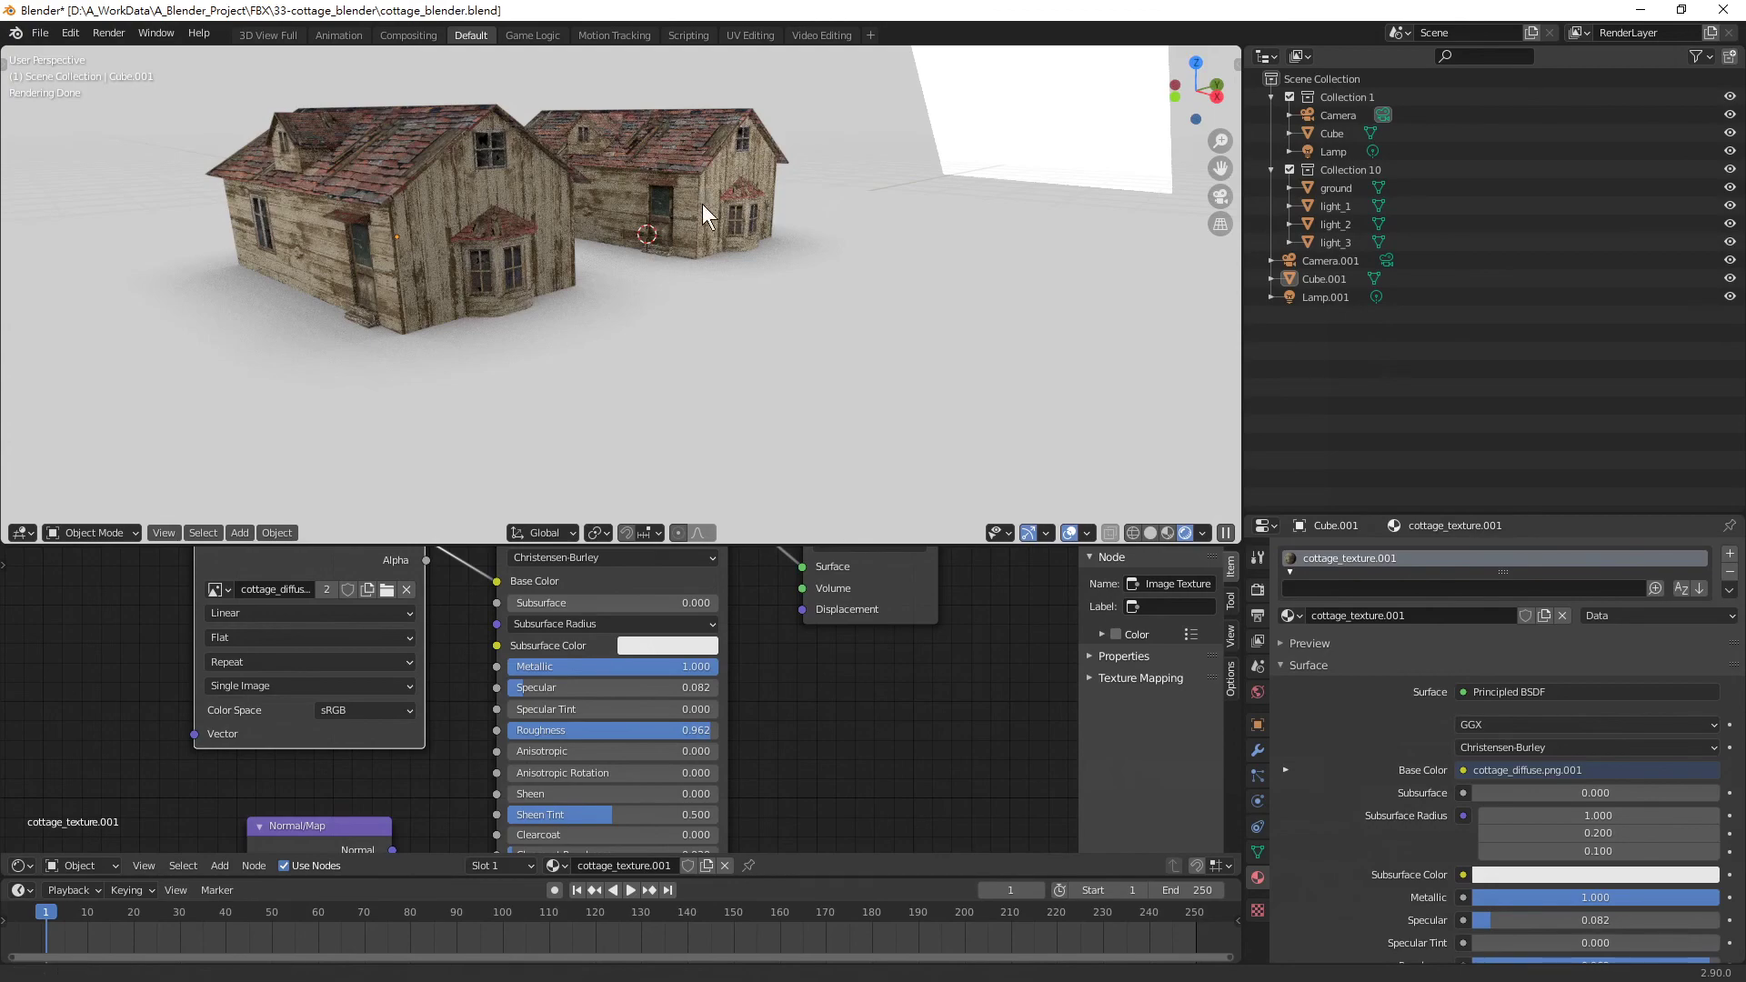
middle_drag(766, 202, 425, 234)
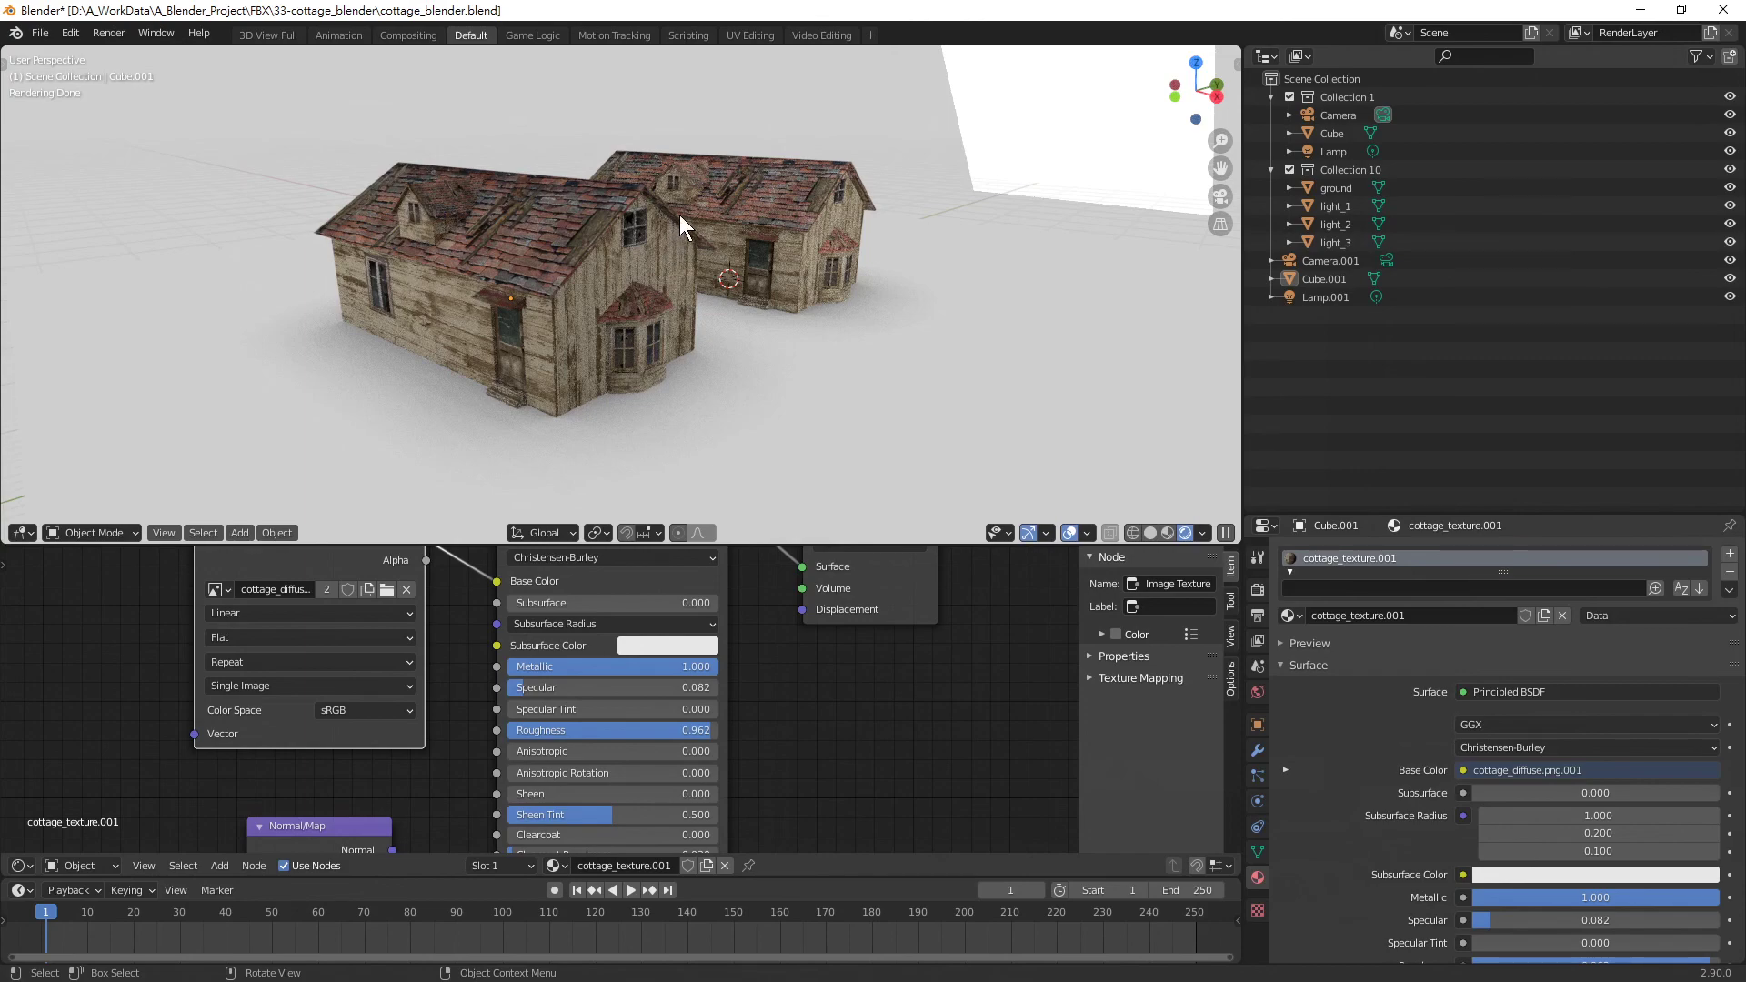
mouse_move(724, 189)
middle_down()
mouse_move(685, 281)
mouse_move(768, 291)
middle_up()
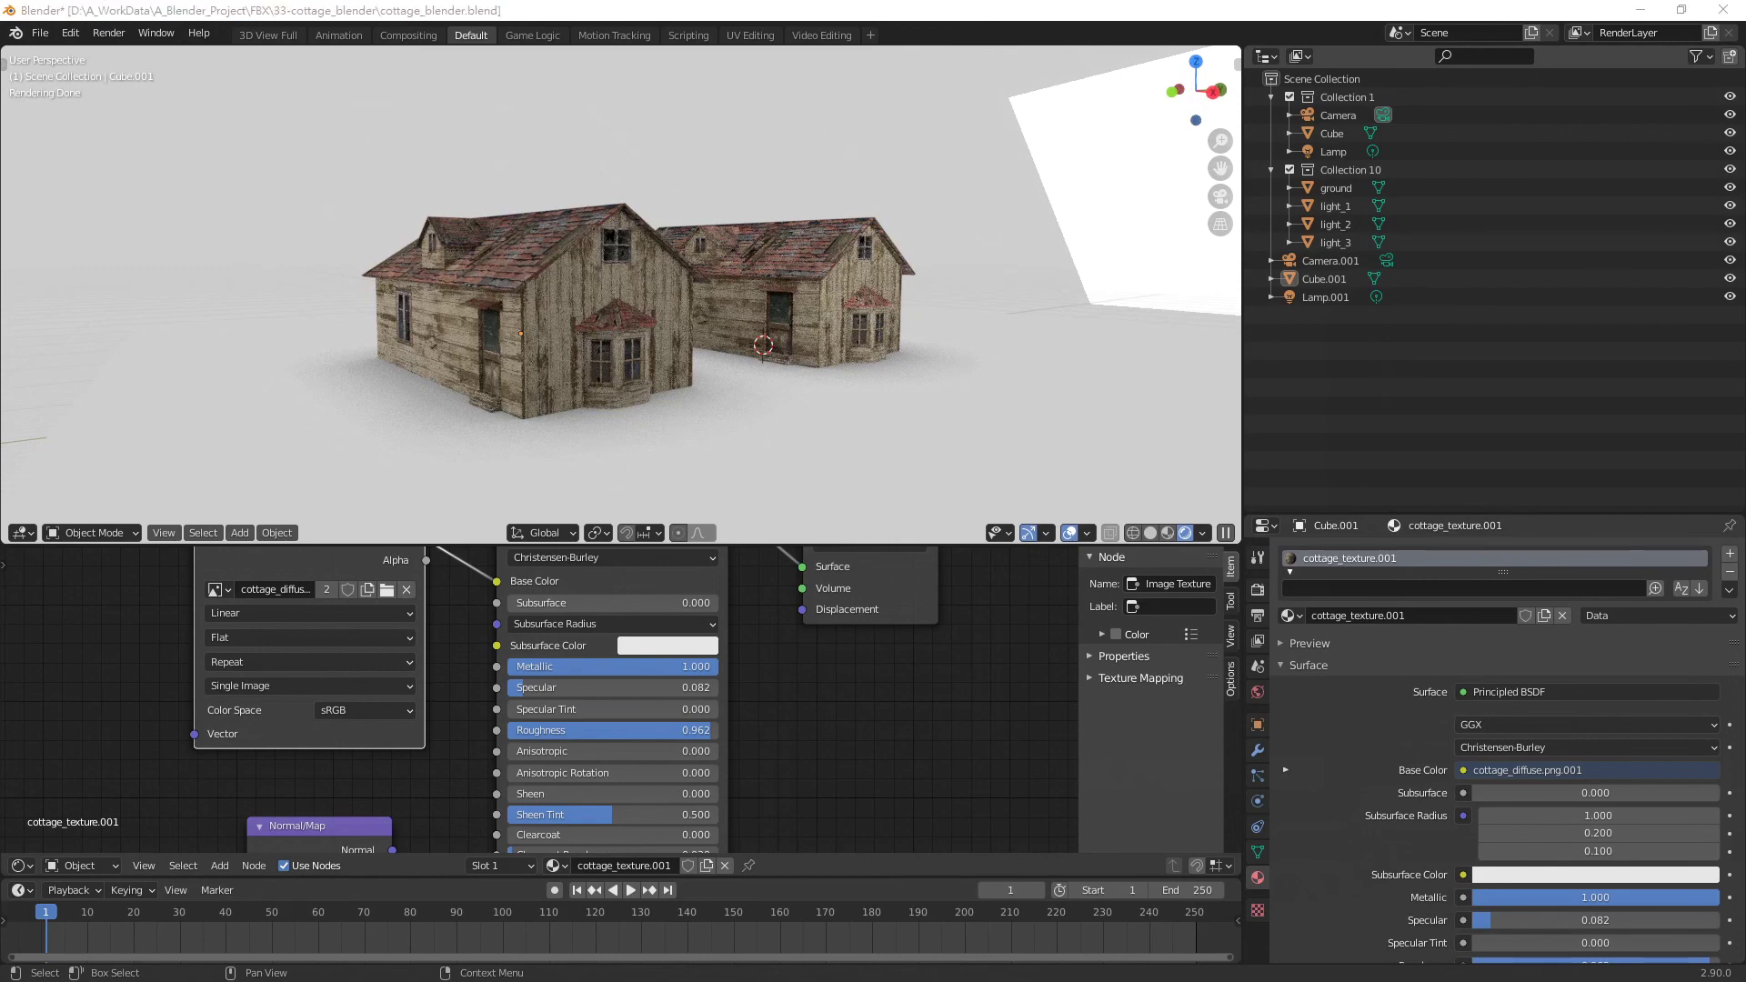
drag(1143, 204, 765, 201)
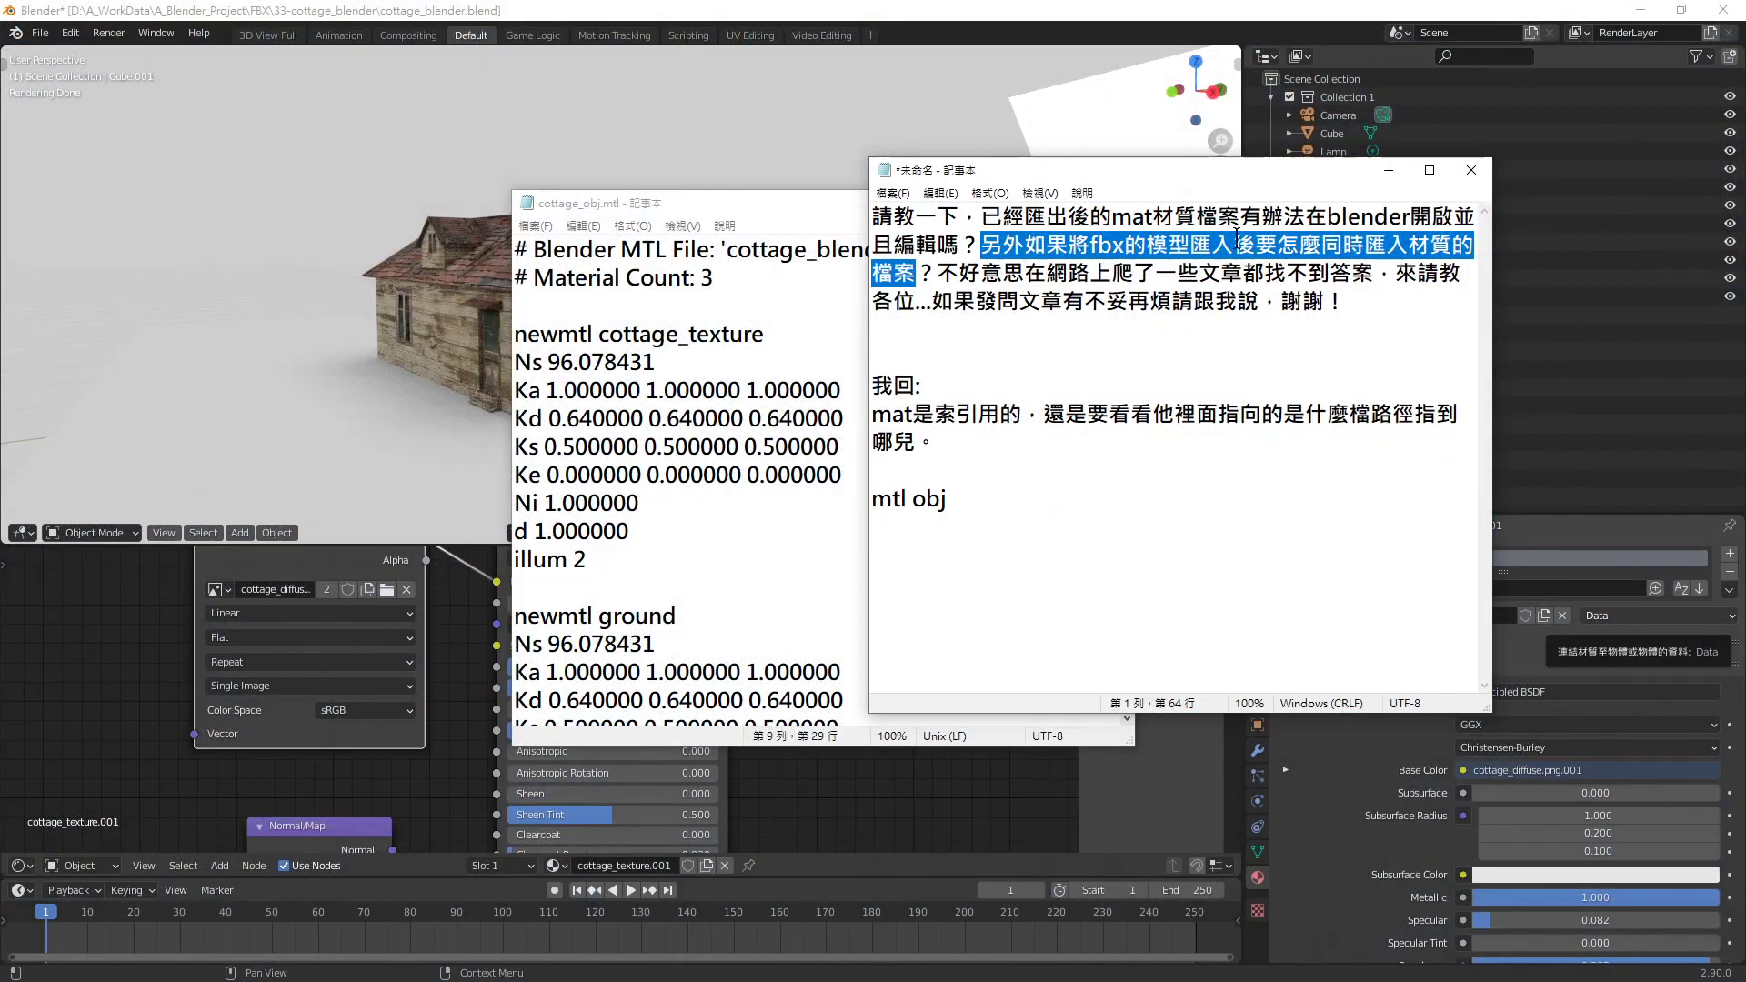
Move the question note down-left and highlight the phrase 同時匯入材質 in it
drag(1259, 171, 926, 186)
click(1046, 313)
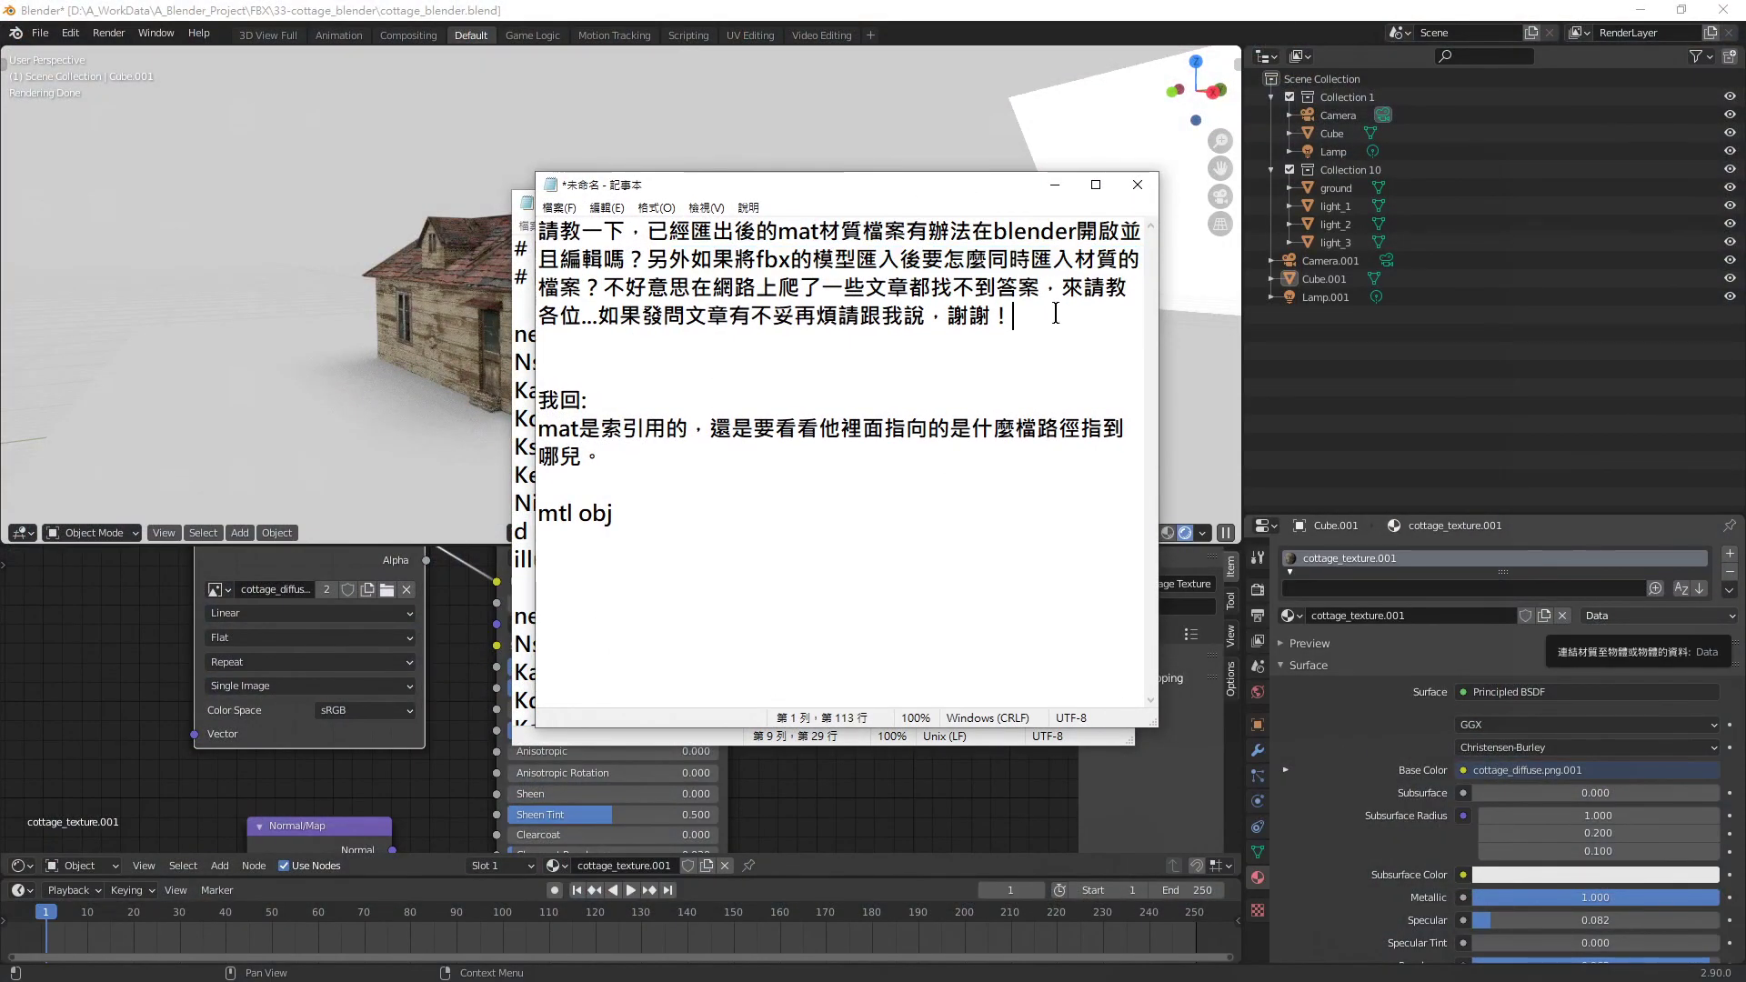
drag(991, 260, 1124, 258)
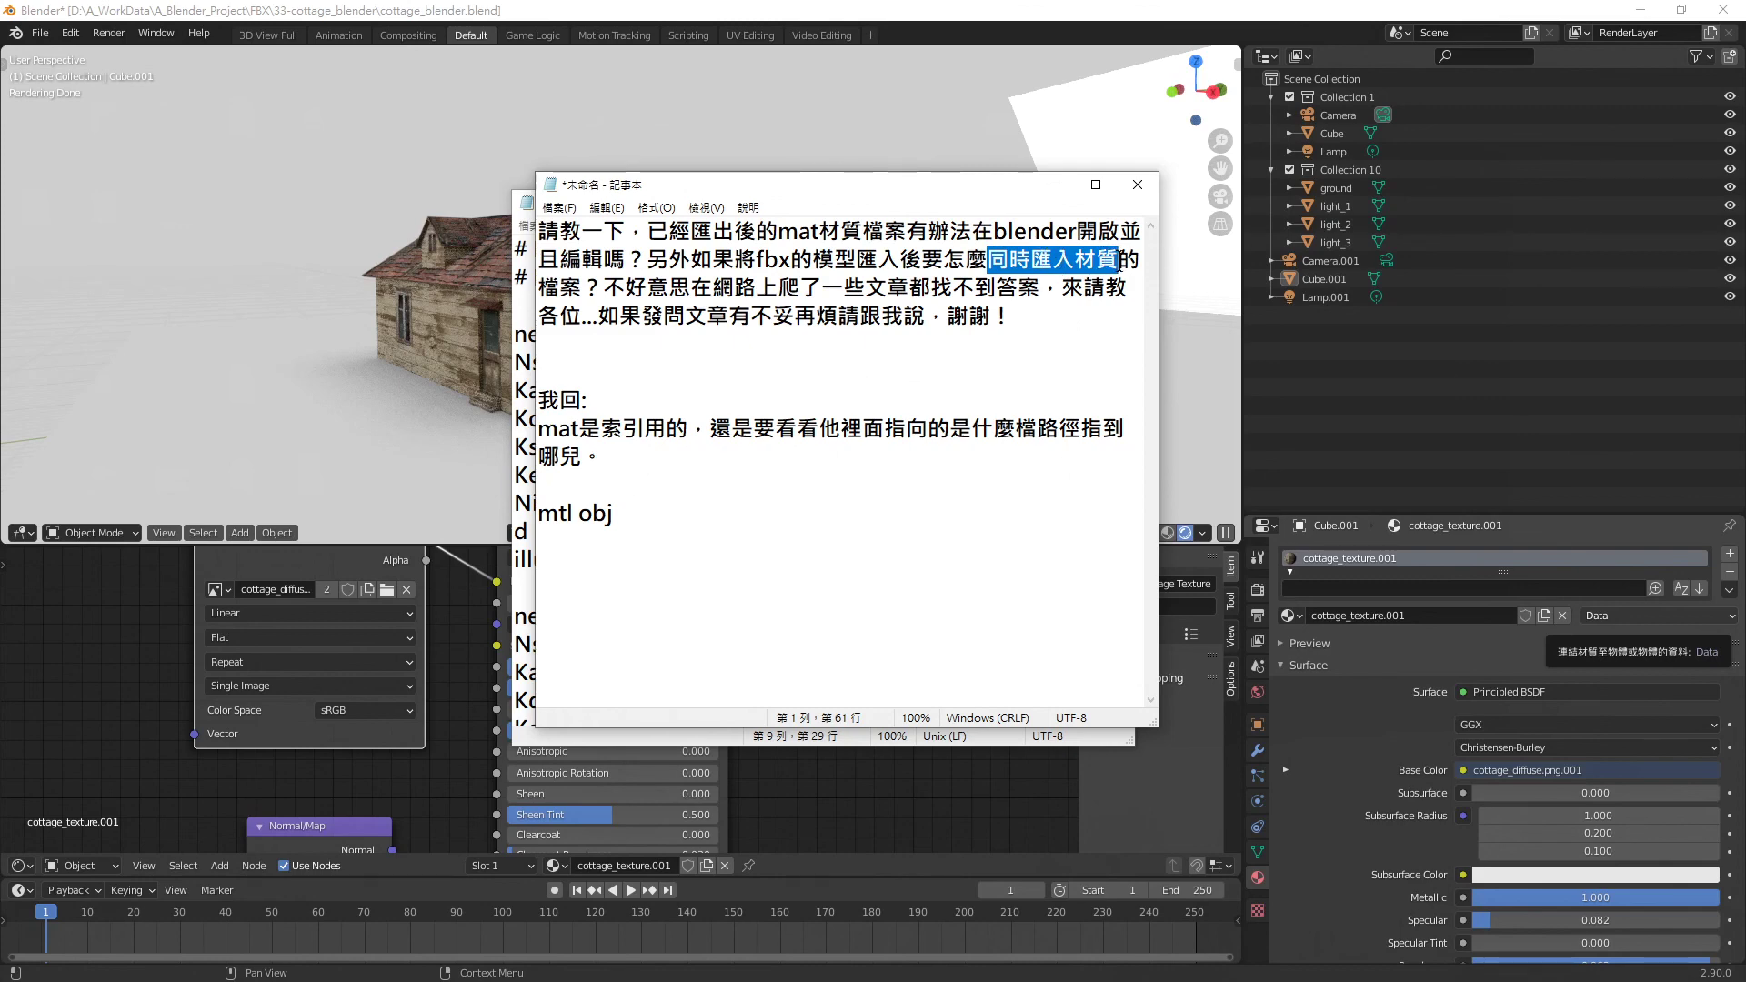
Arrange the Notepad windows so cottage_obj.mtl sits in front, beside the question note
drag(915, 186, 1260, 206)
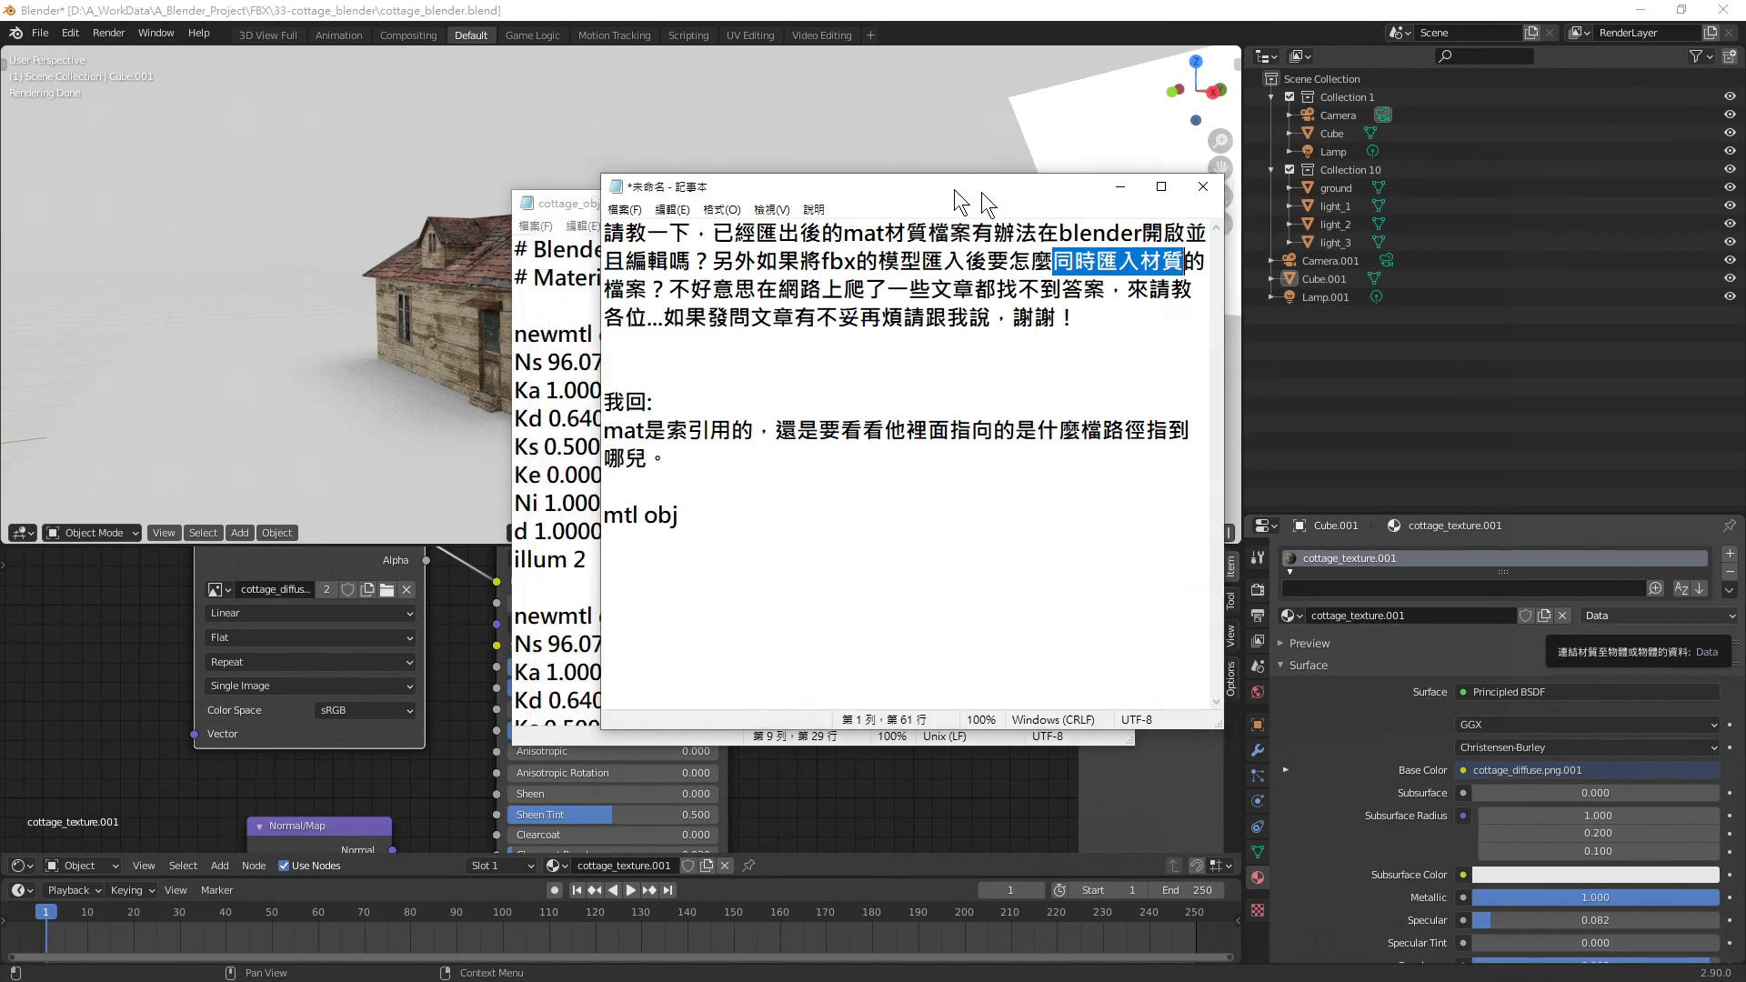
drag(808, 215, 1120, 235)
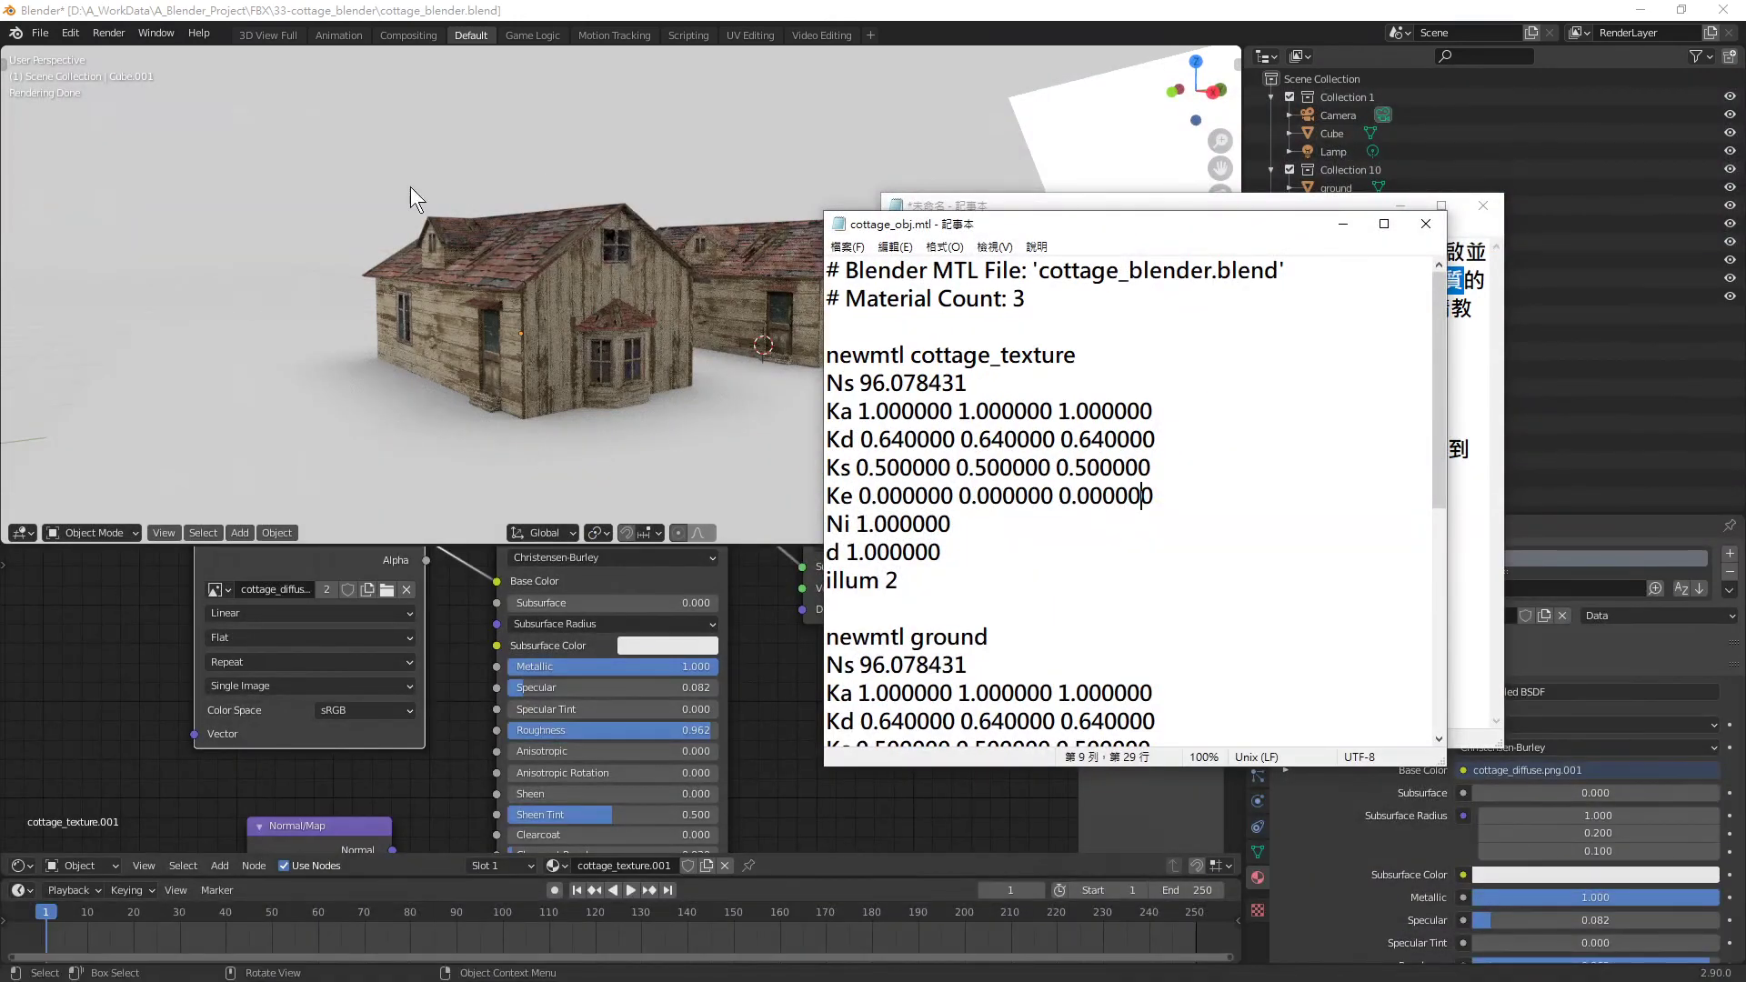
drag(1187, 232, 1043, 384)
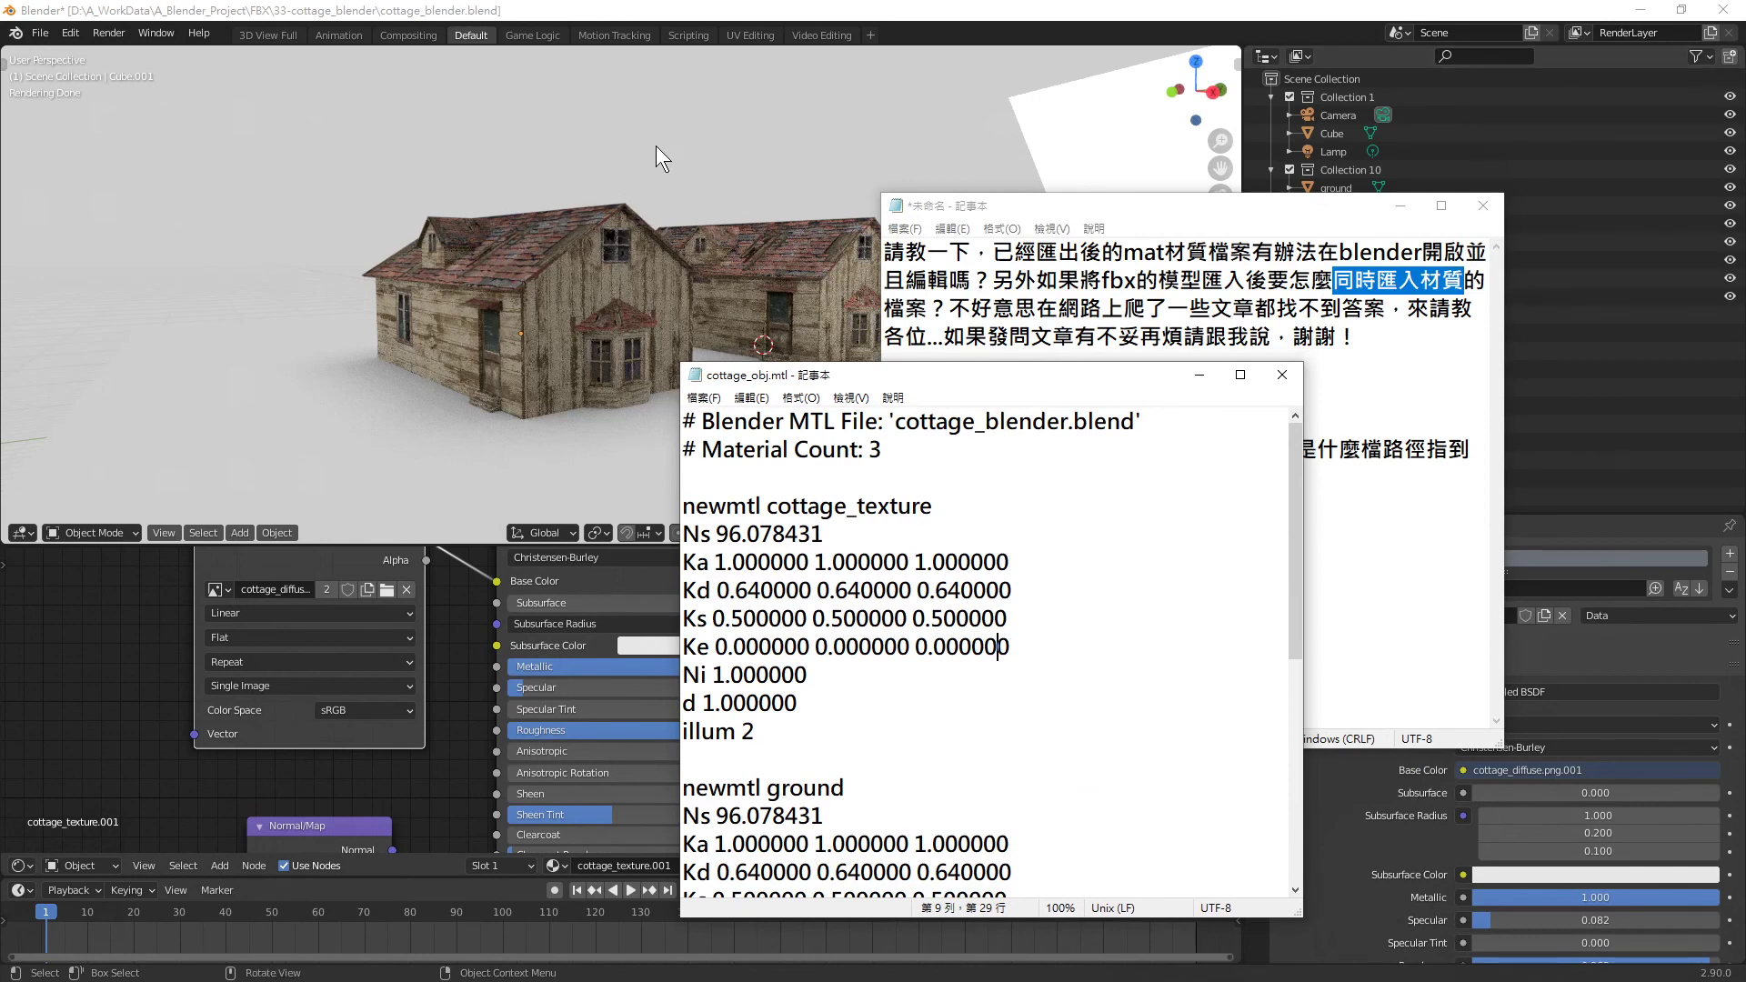
Return to Blender and show the File > Import format options
click(69, 36)
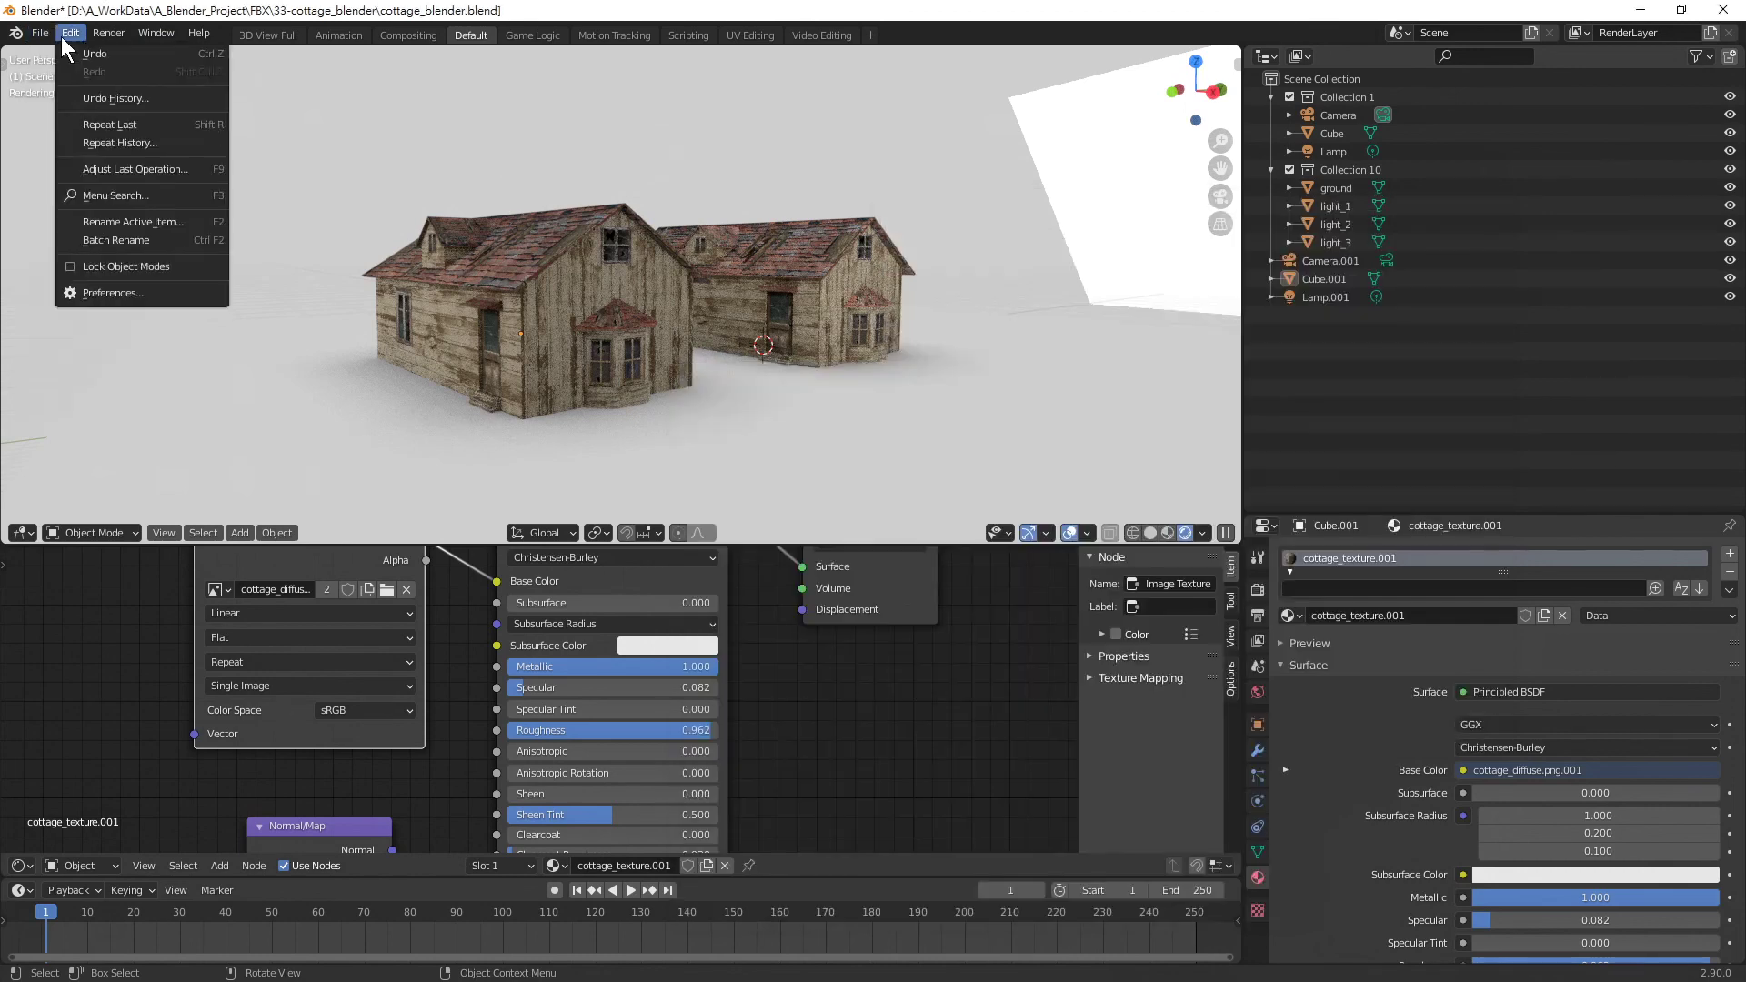
click(46, 36)
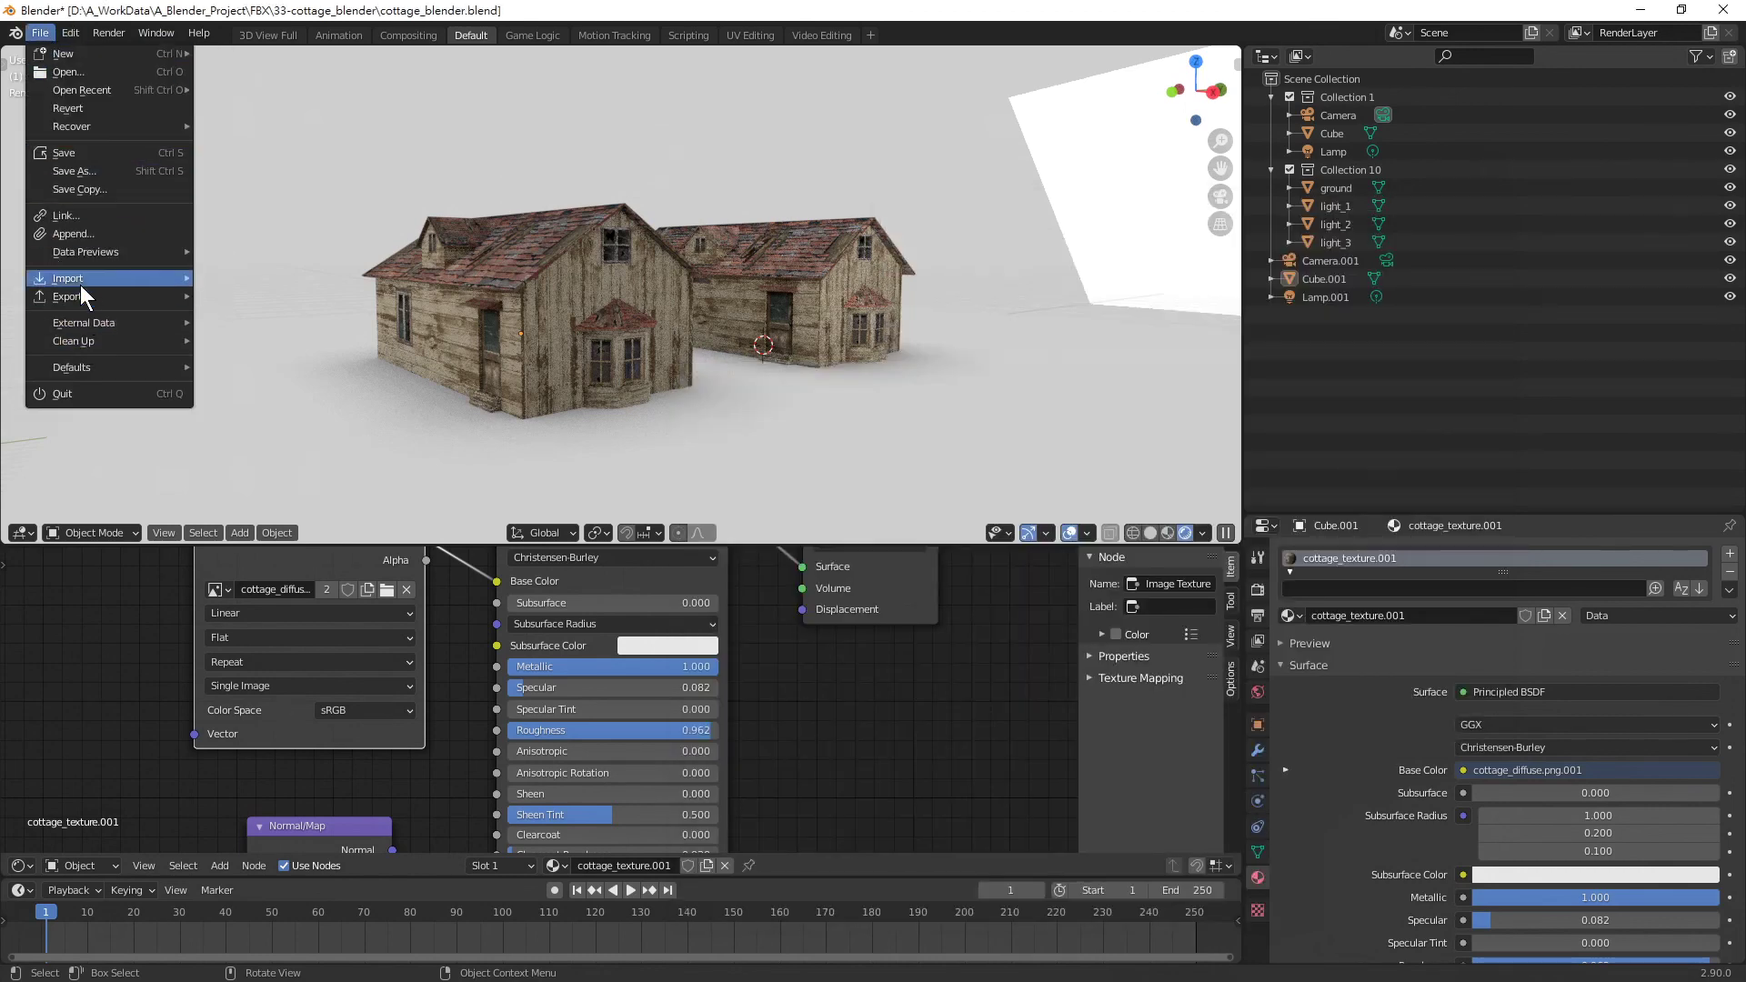